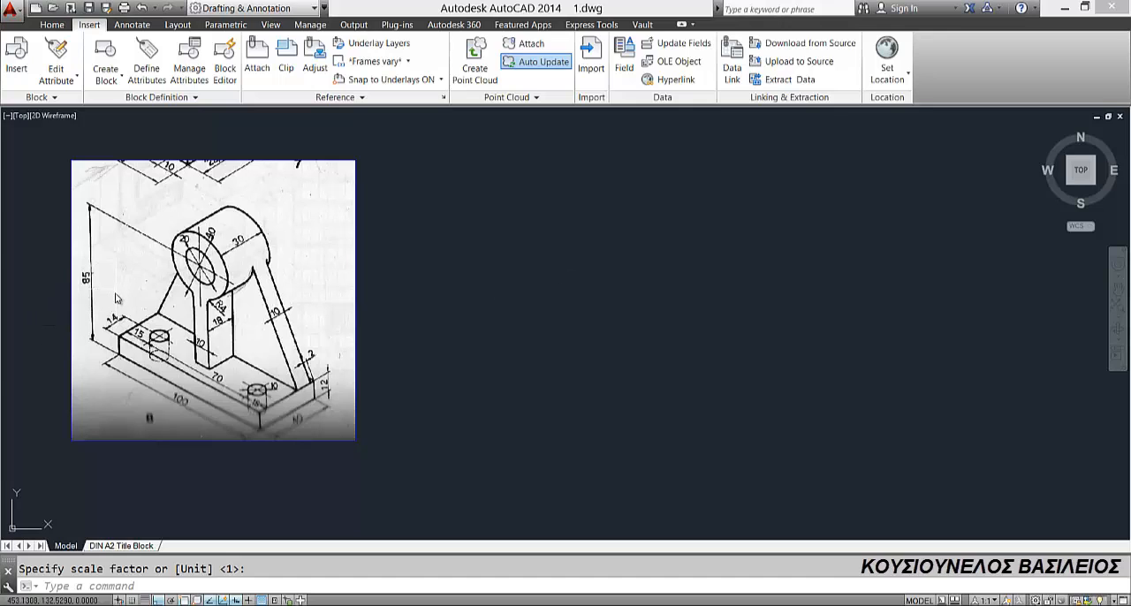
Step: Draw a vertical centre line 85 long on the Αξονική layer, in the empty area beside the reference image
scroll(138, 355, "up", 2)
scroll(127, 410, "down", 4)
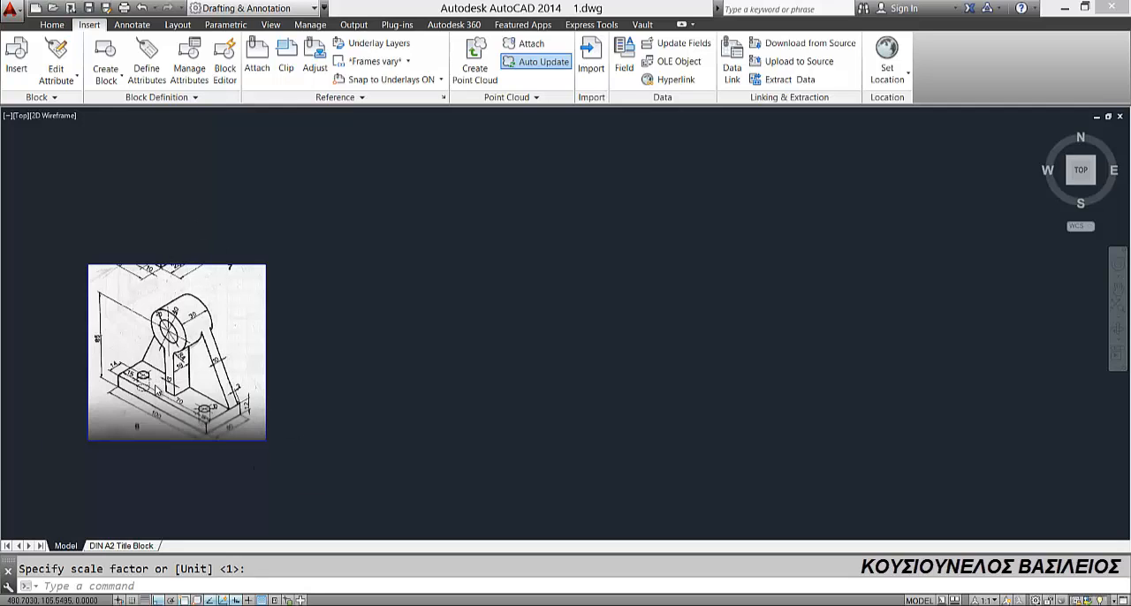
scroll(157, 382, "up", 2)
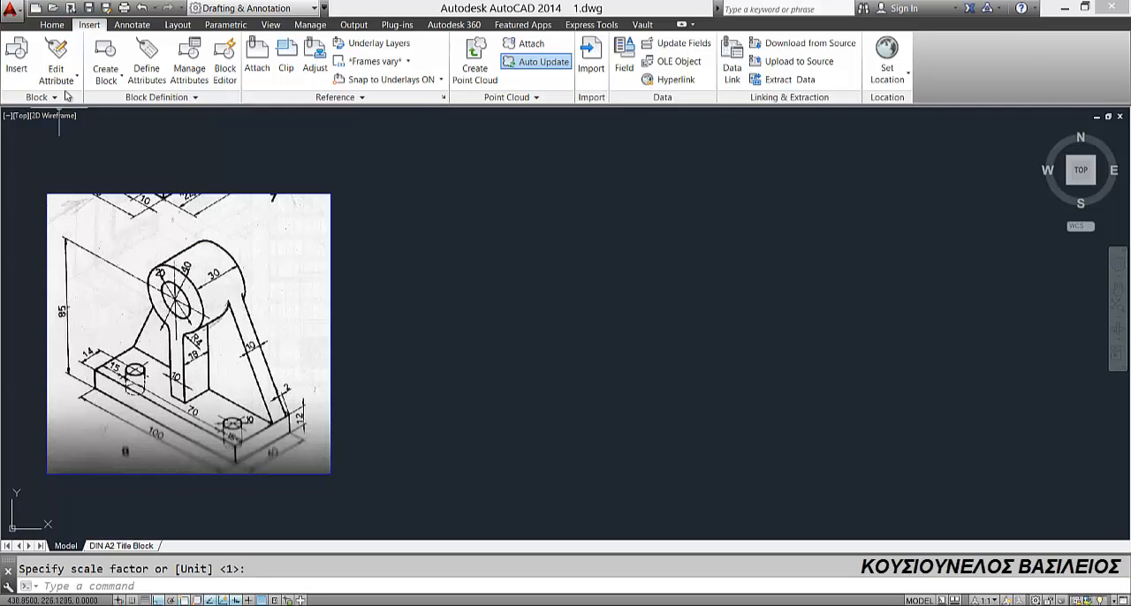
left_click(53, 25)
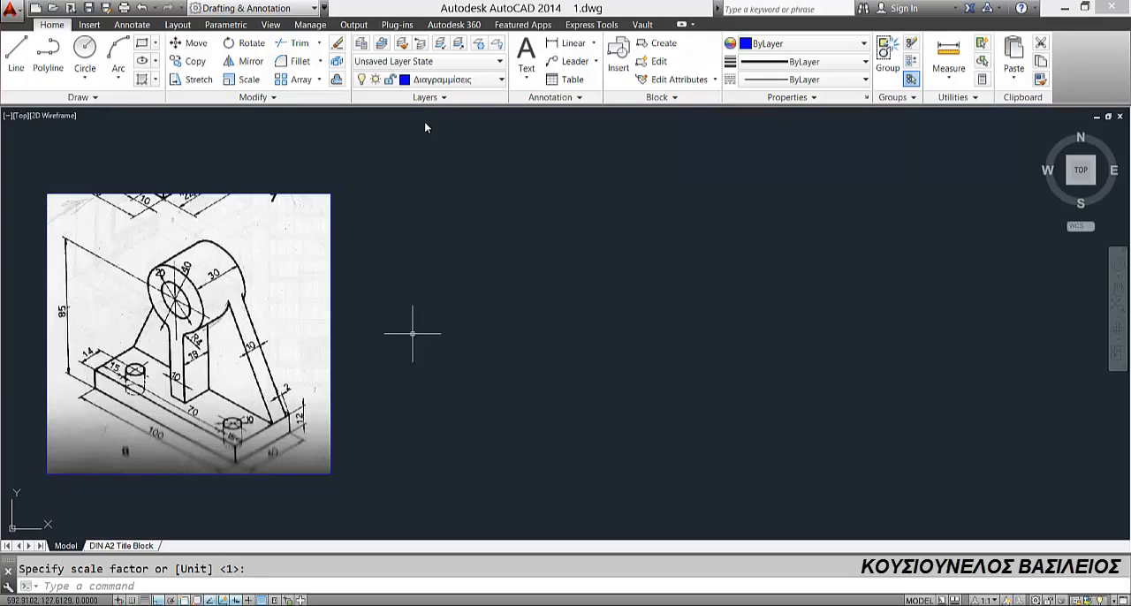
left_click(446, 80)
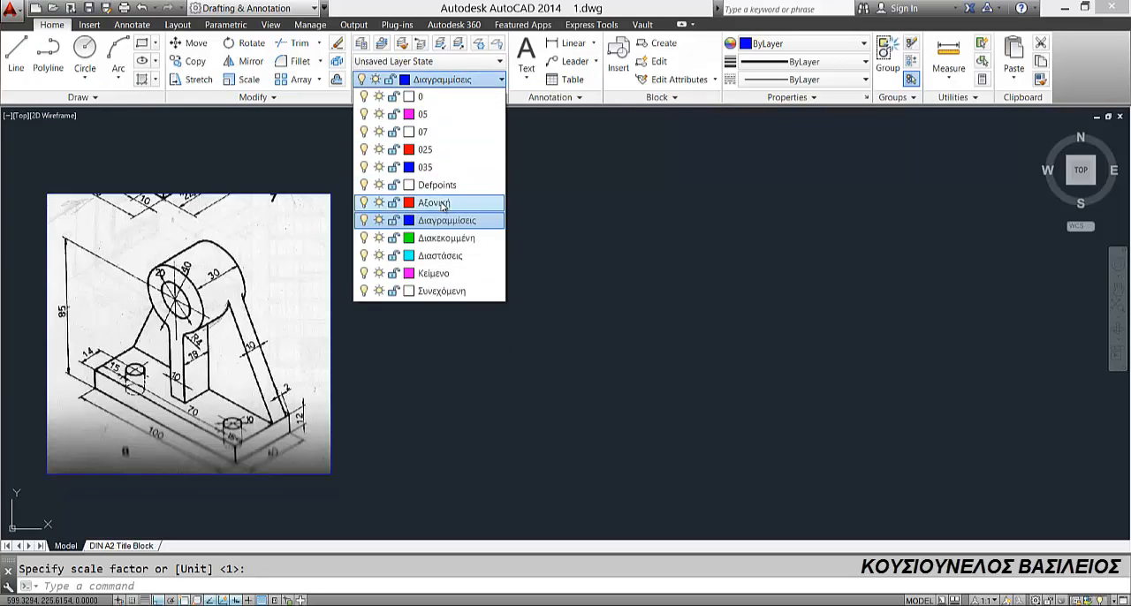
left_click(441, 206)
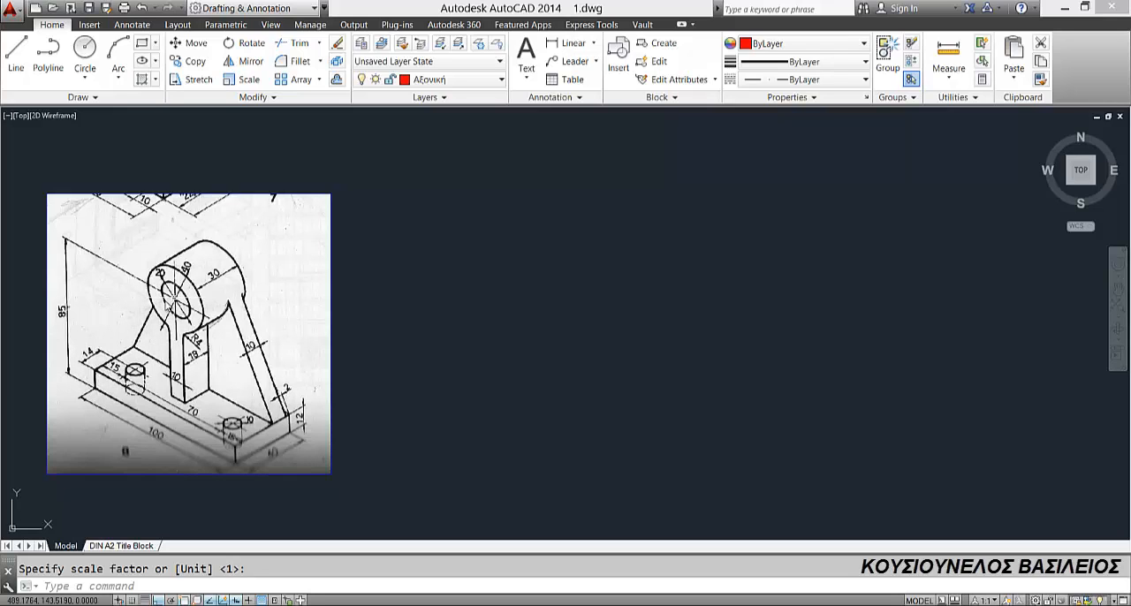
left_click(16, 53)
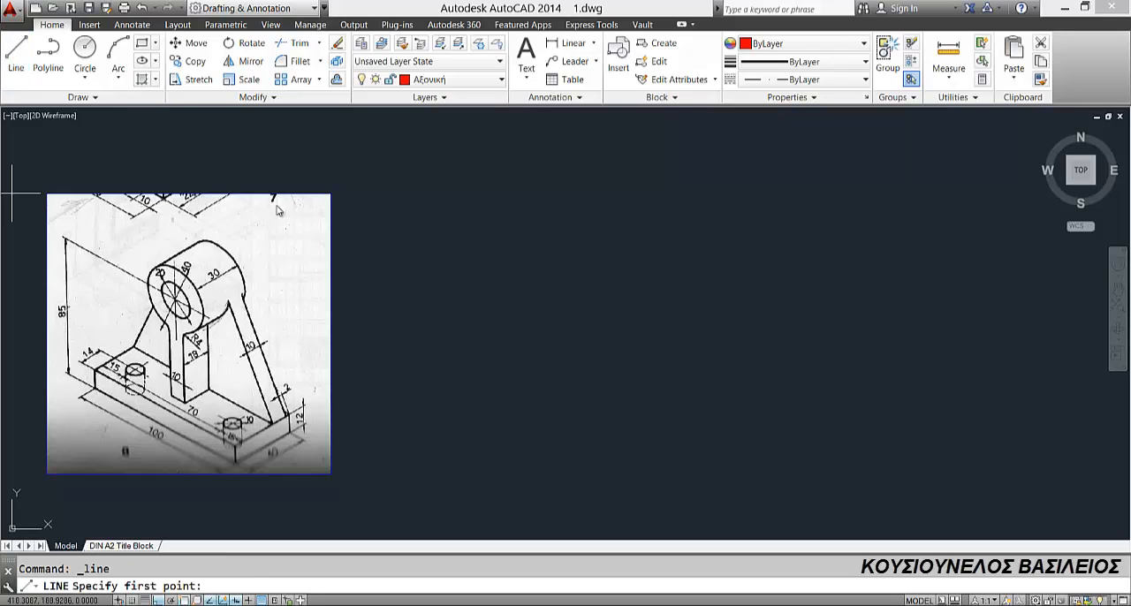
left_click(619, 229)
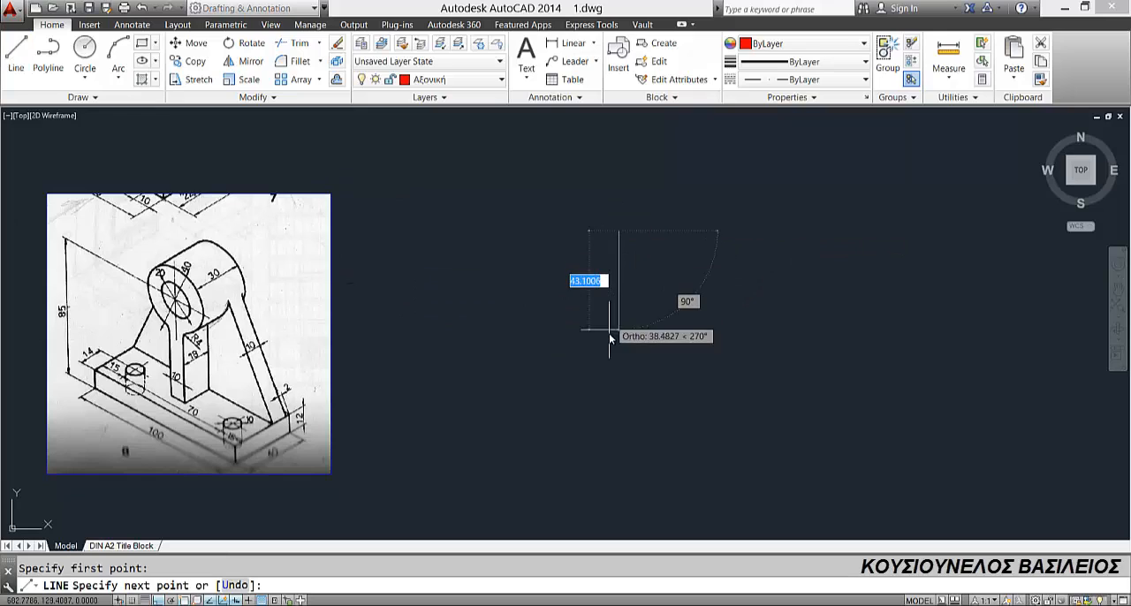
type("85")
key("Return")
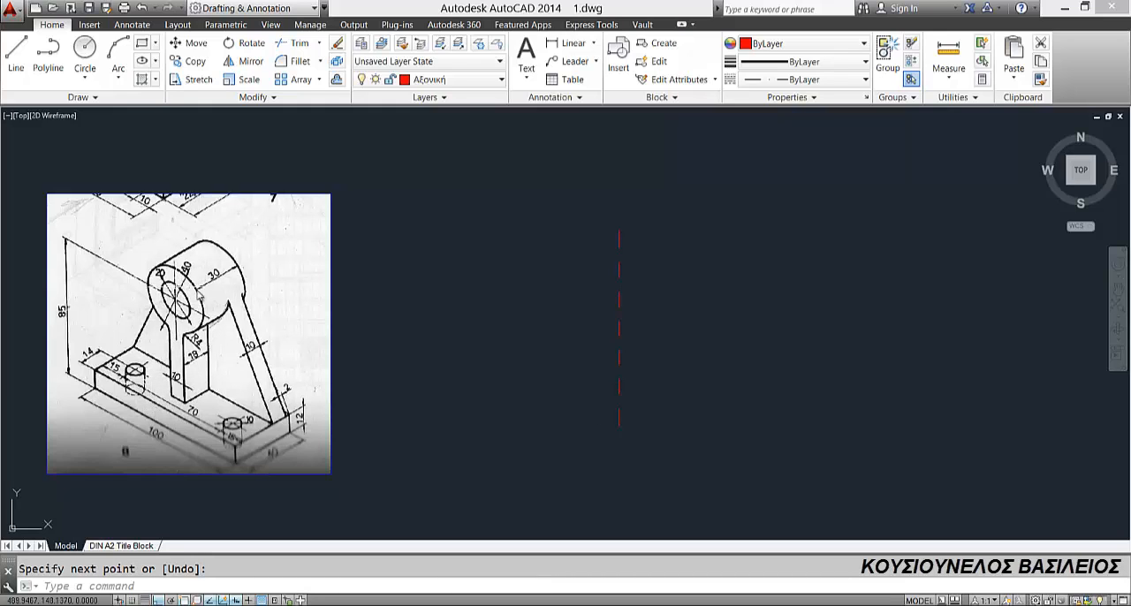
Step: Draw a 100 by 12 rectangle for the base plate on the Συνεχόμενη layer, near the centre line's lower end
left_click(428, 79)
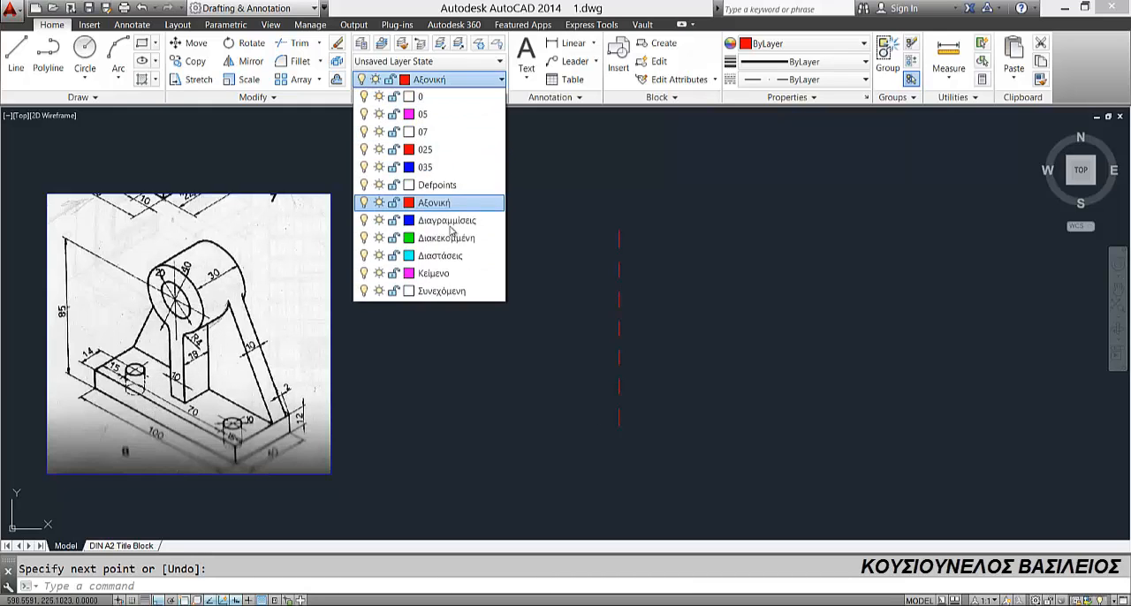
left_click(443, 291)
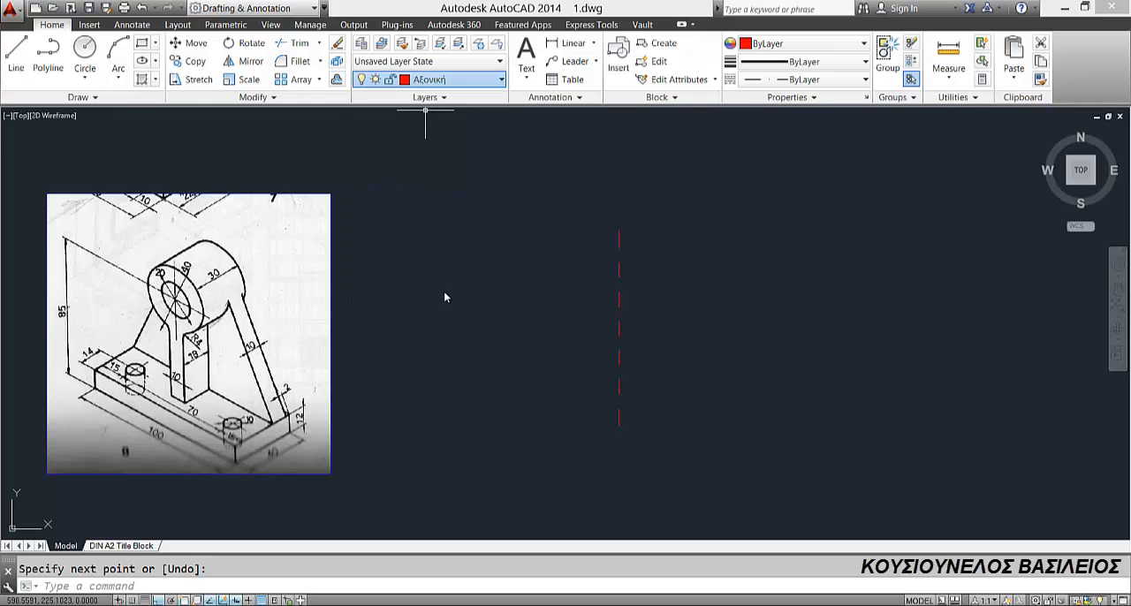
left_click(142, 44)
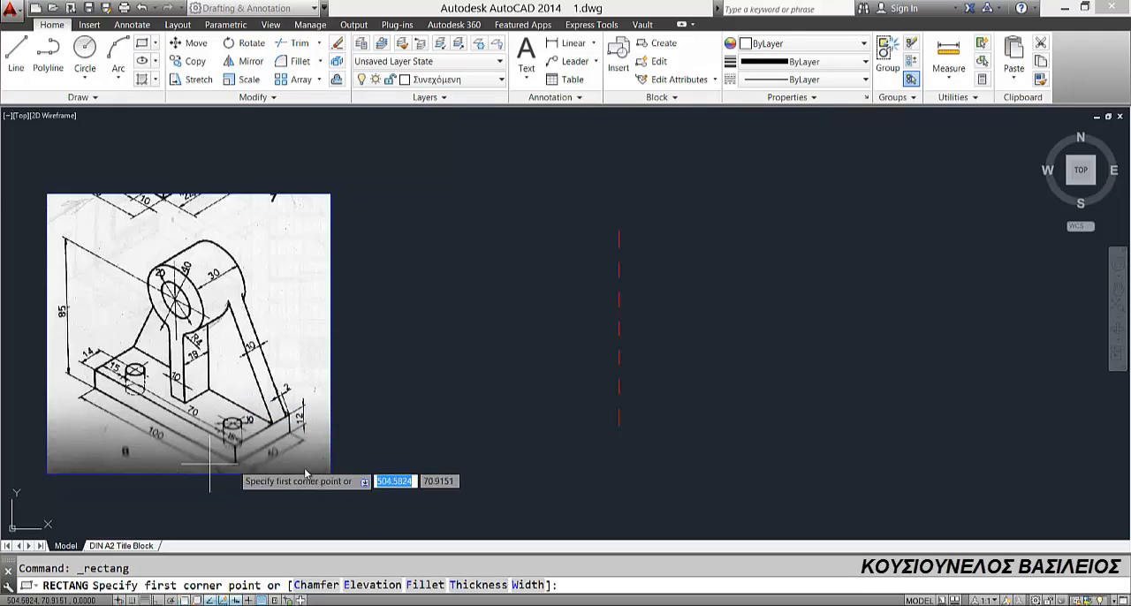
left_click(513, 425)
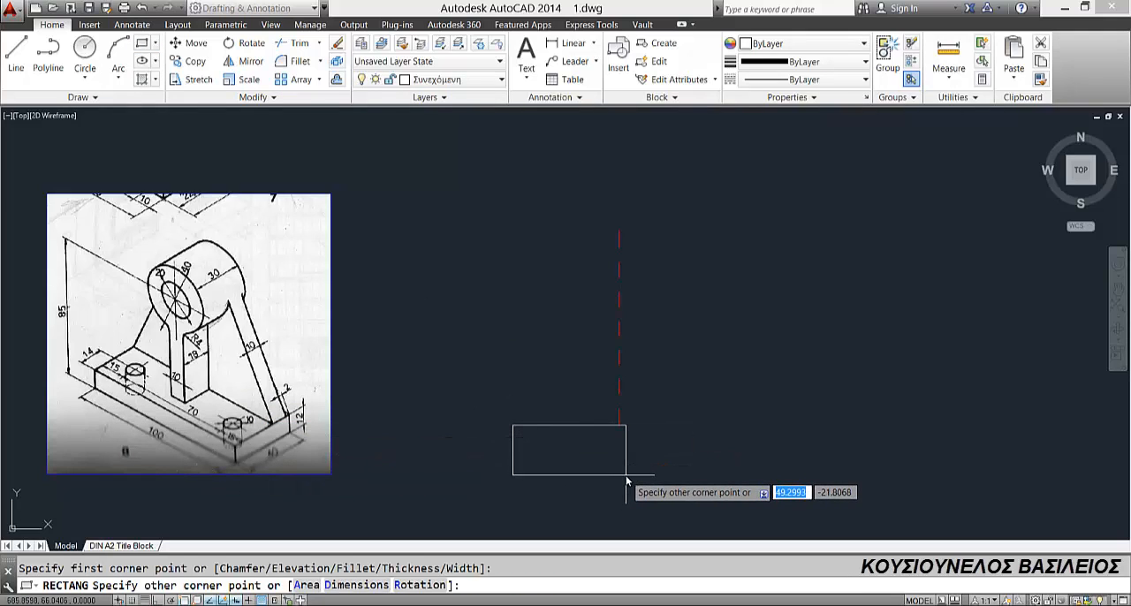
type("d")
key("Return")
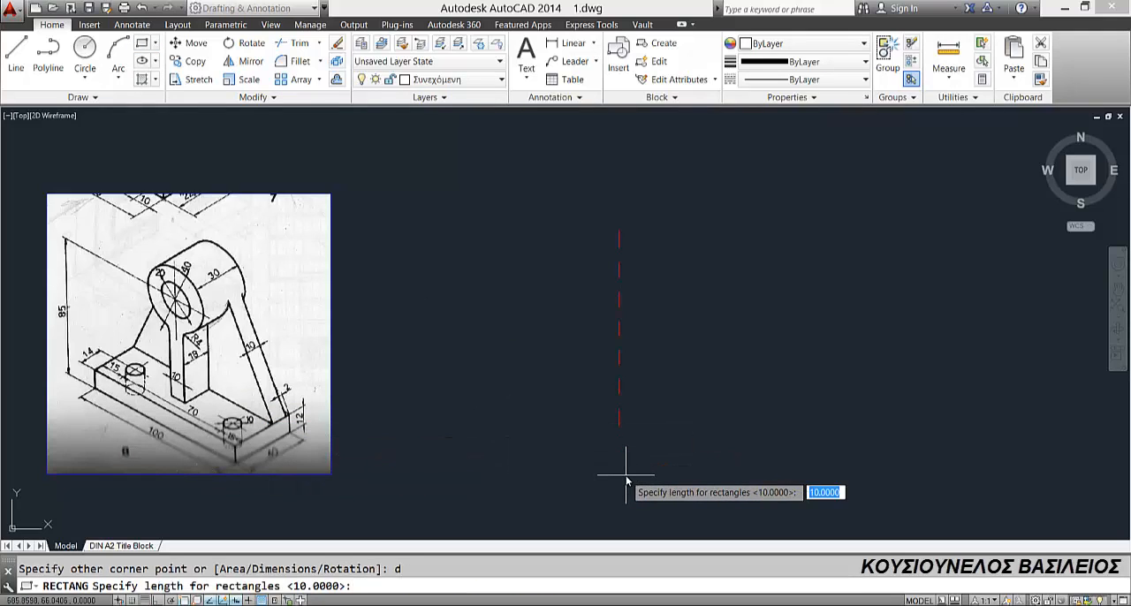
key("Return")
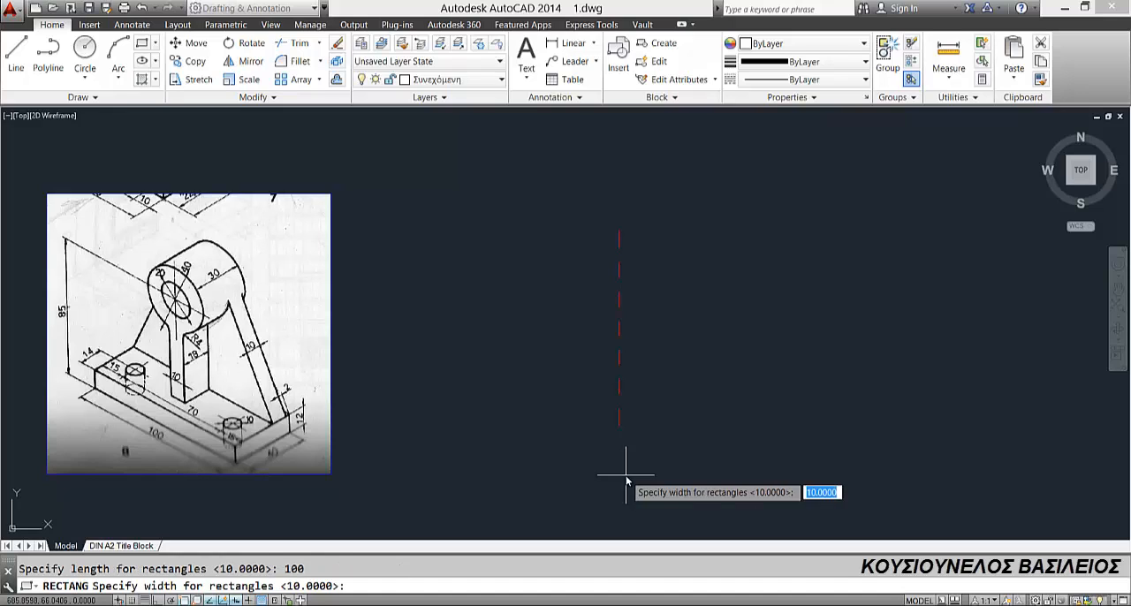
key("Return")
left_click(627, 482)
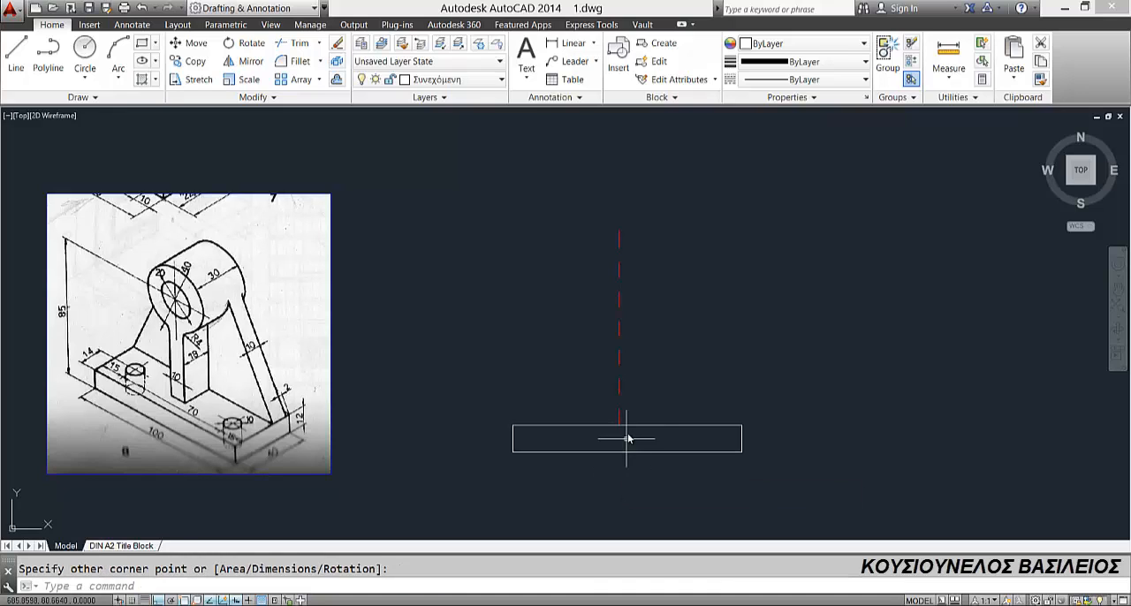
Step: Move the base rectangle by its bottom edge midpoint onto the lower endpoint of the centre line
left_click(601, 425)
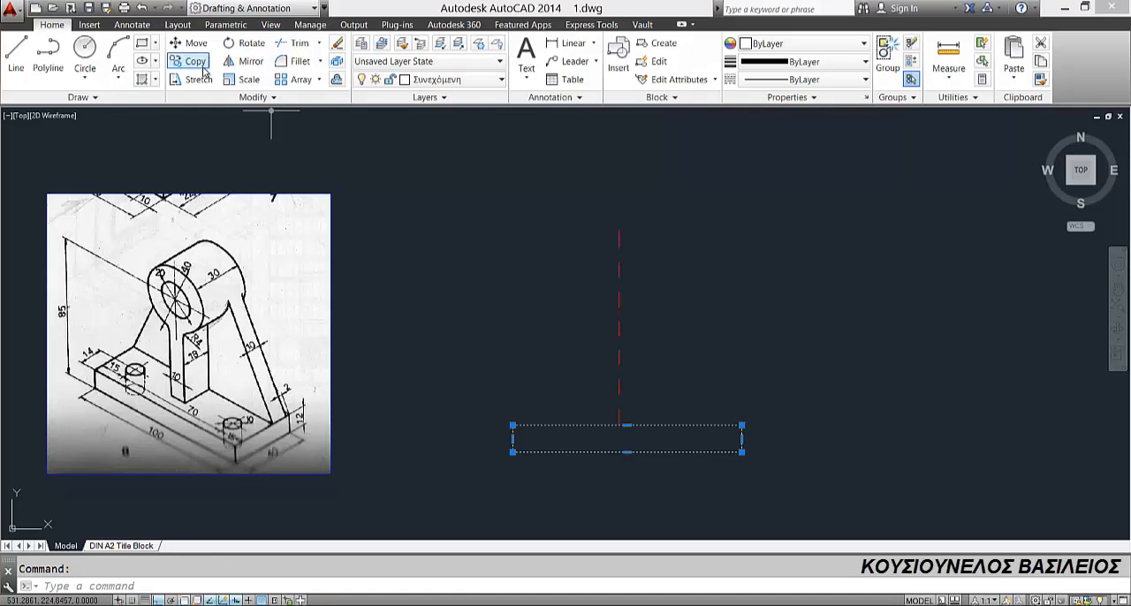
left_click(189, 43)
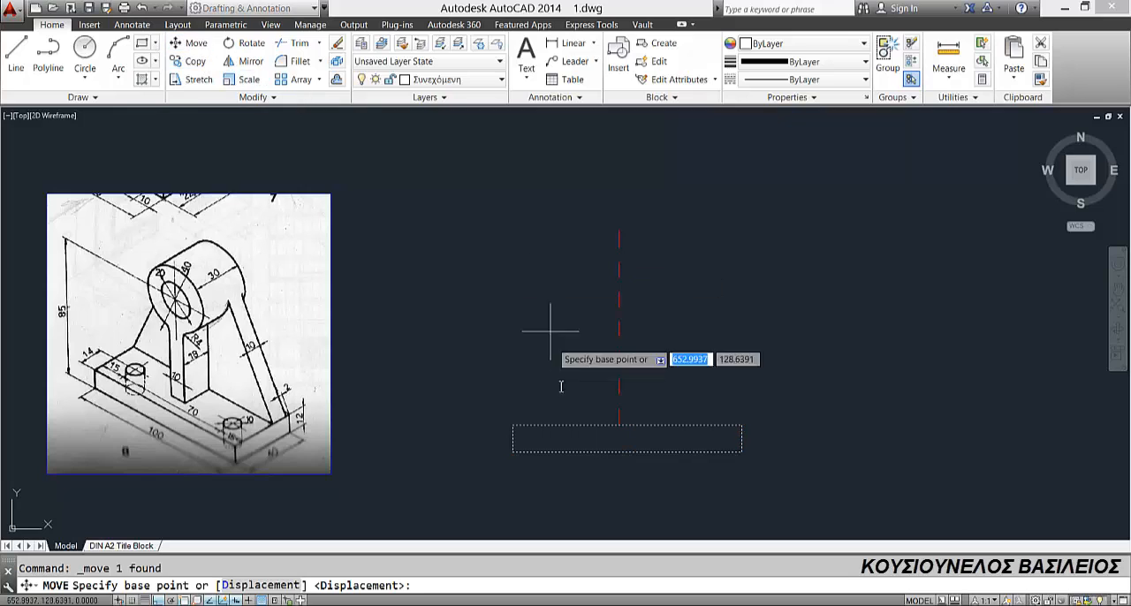
left_click(626, 453)
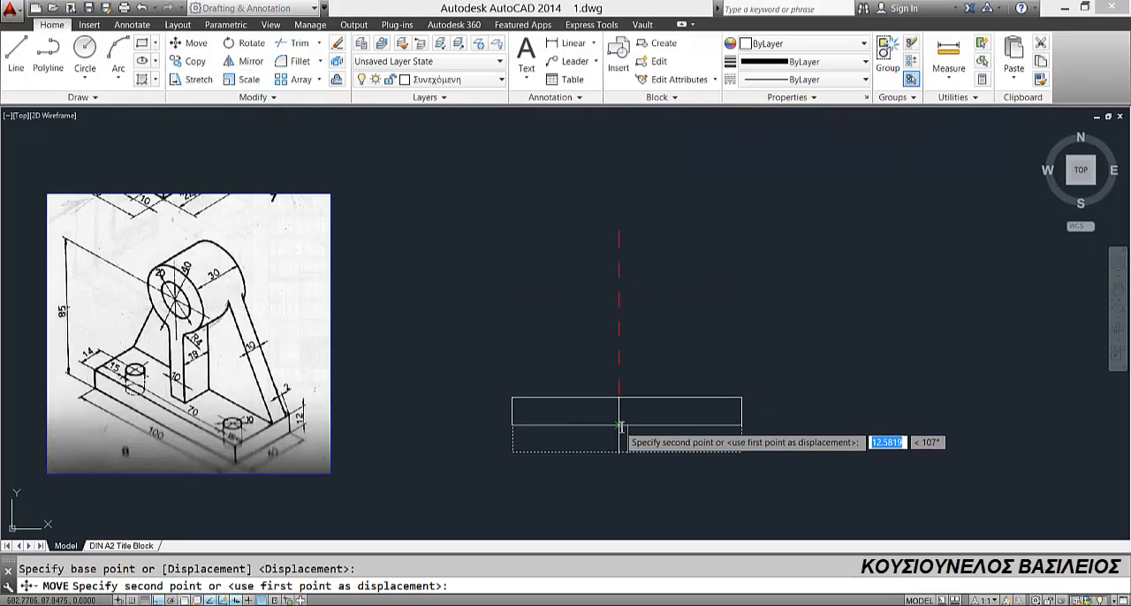
left_click(618, 424)
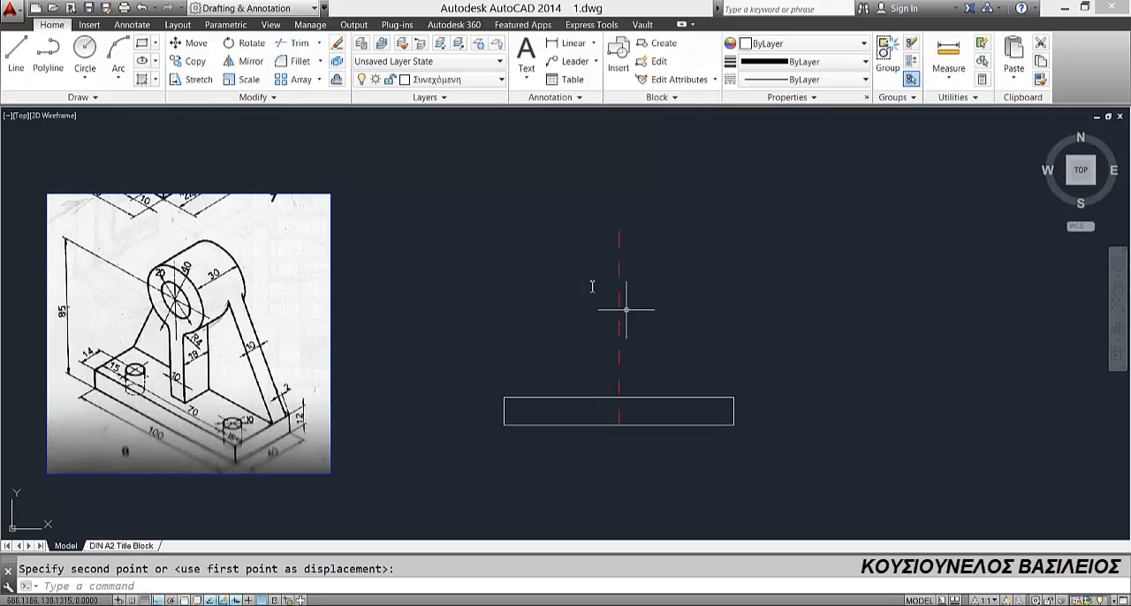
Step: Offset the vertical centre line by 35 to both sides for the two hole axes
left_click(337, 80)
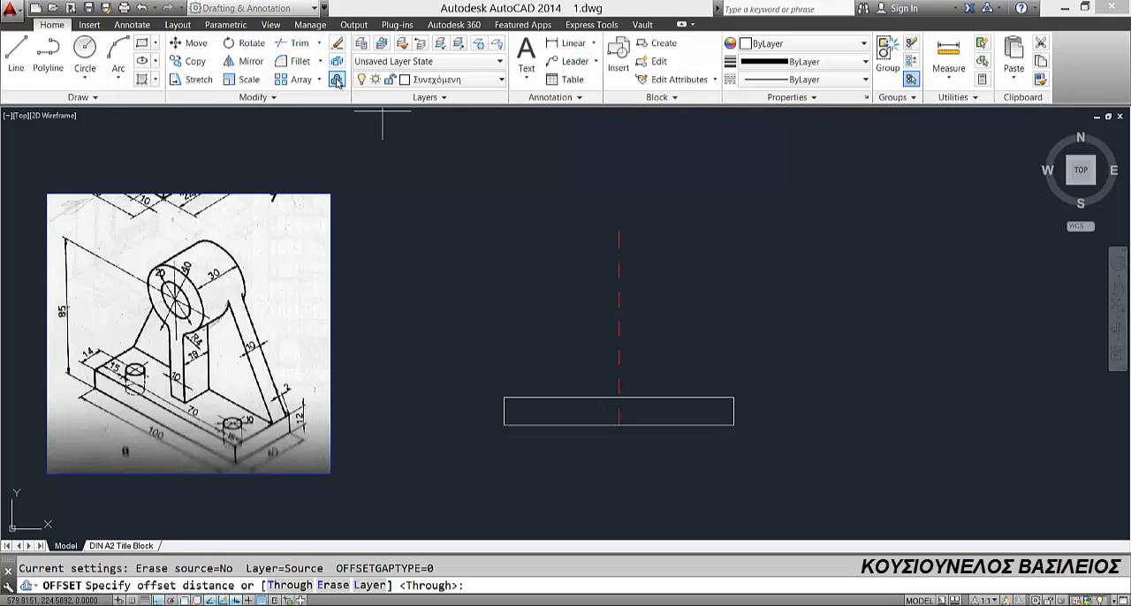
key("Return")
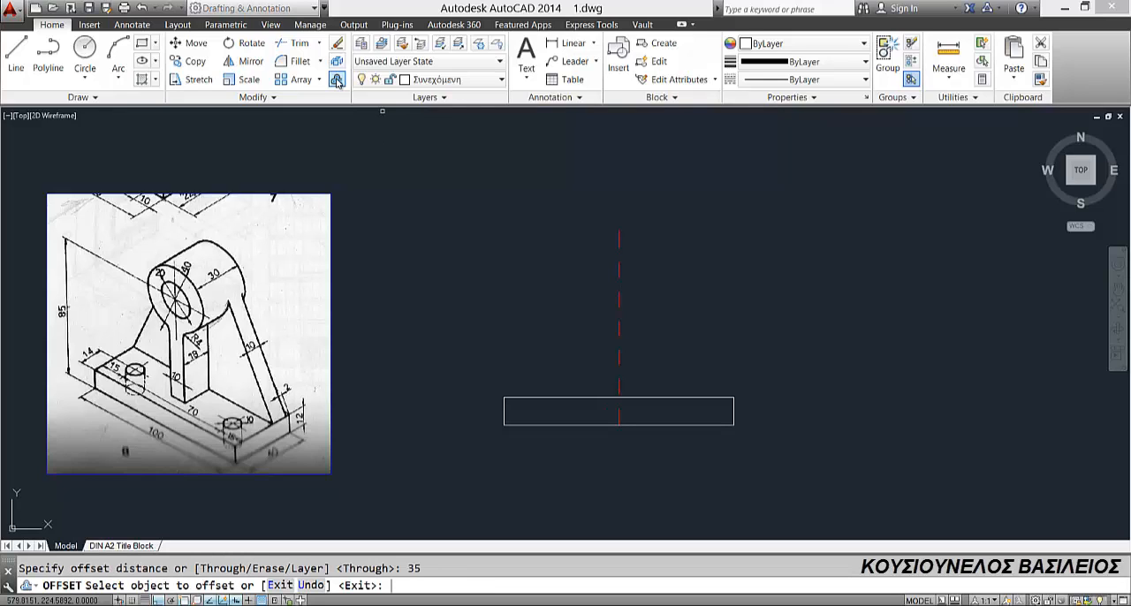
left_click(619, 242)
left_click(602, 240)
left_click(619, 239)
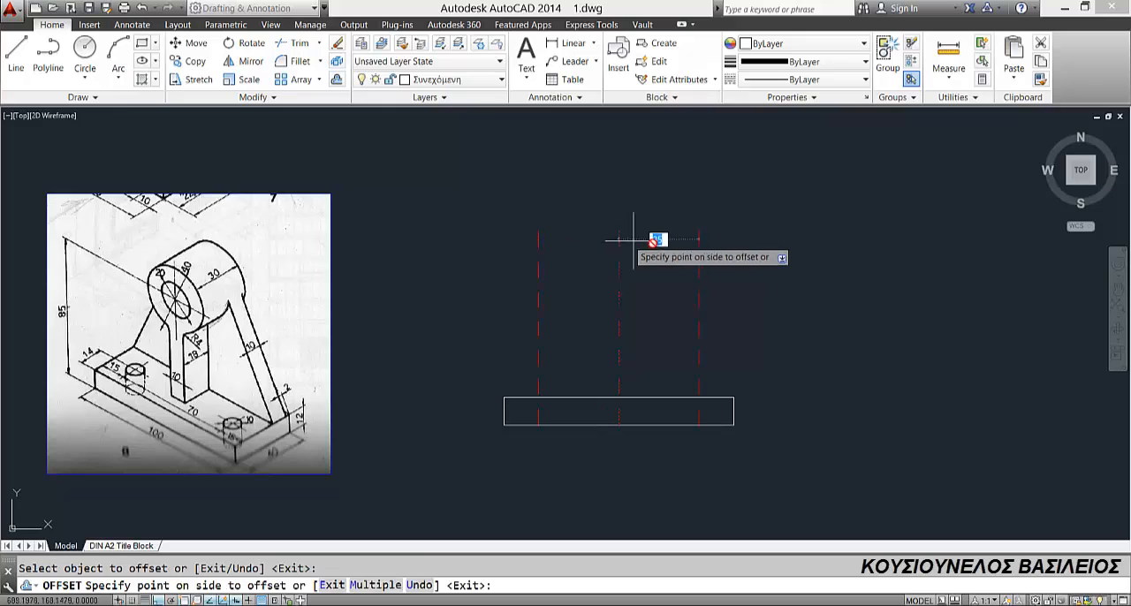
left_click(654, 243)
key("Escape")
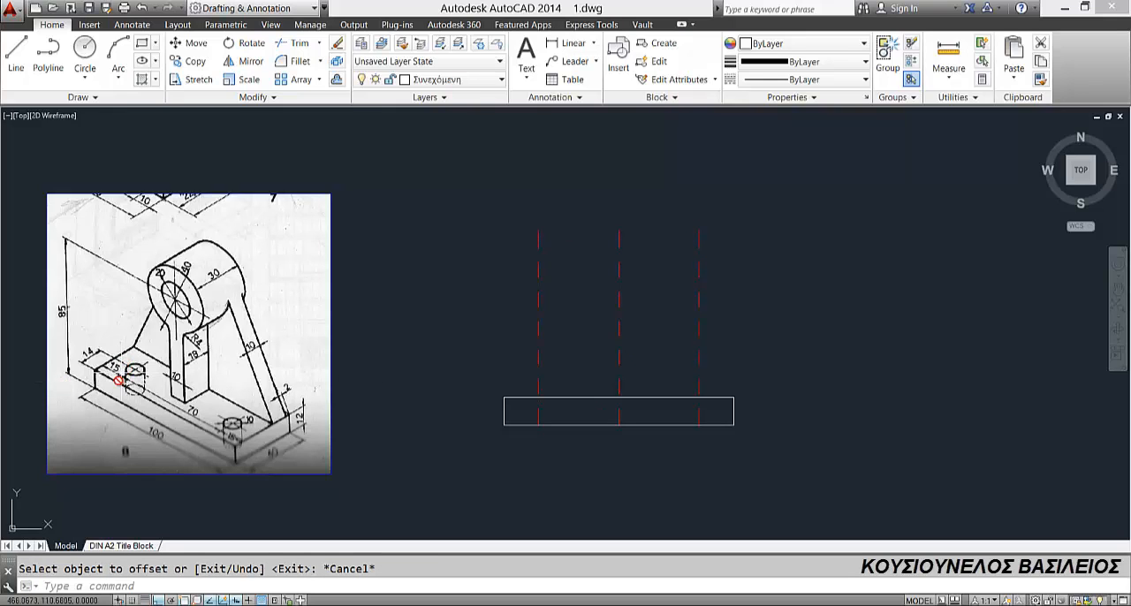
Step: Make Διακεκομμένη the current layer and offset the left hole axis by 5 to both sides
left_click(442, 79)
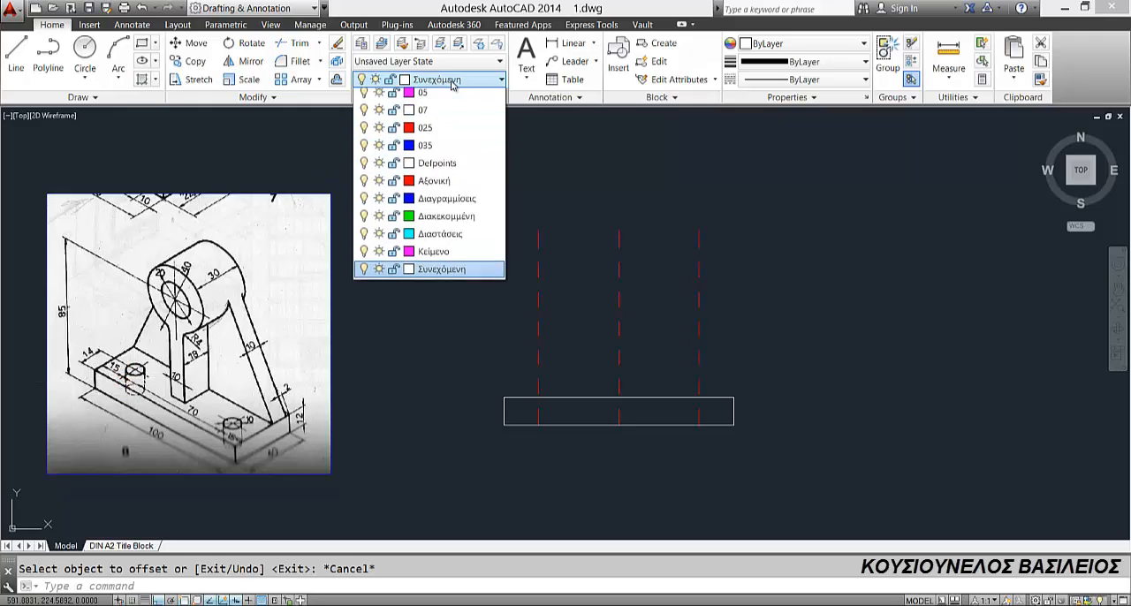
left_click(437, 238)
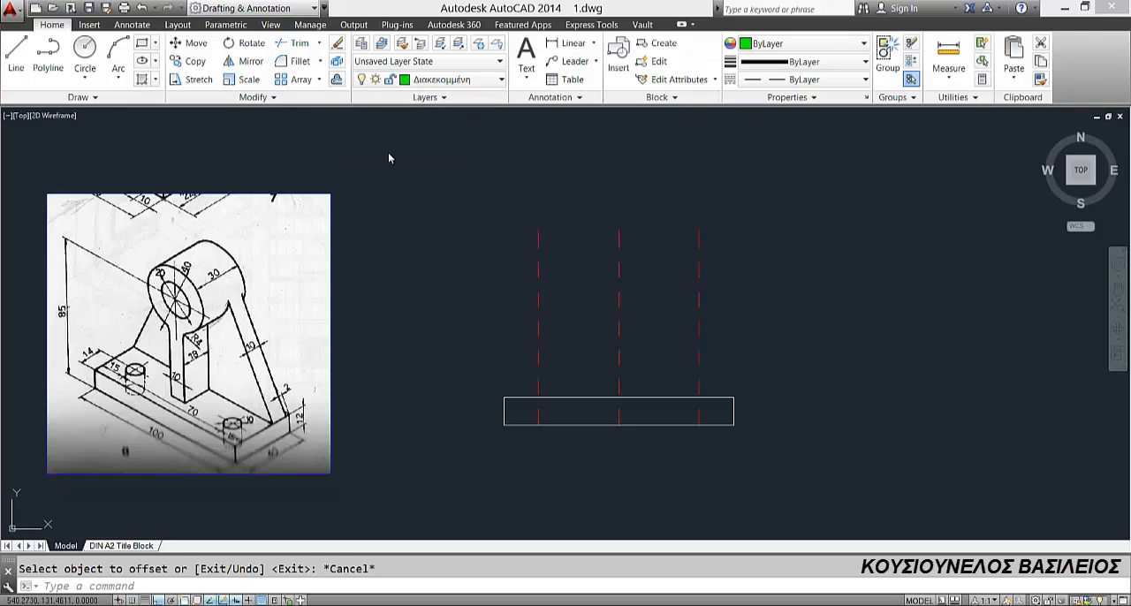
left_click(337, 80)
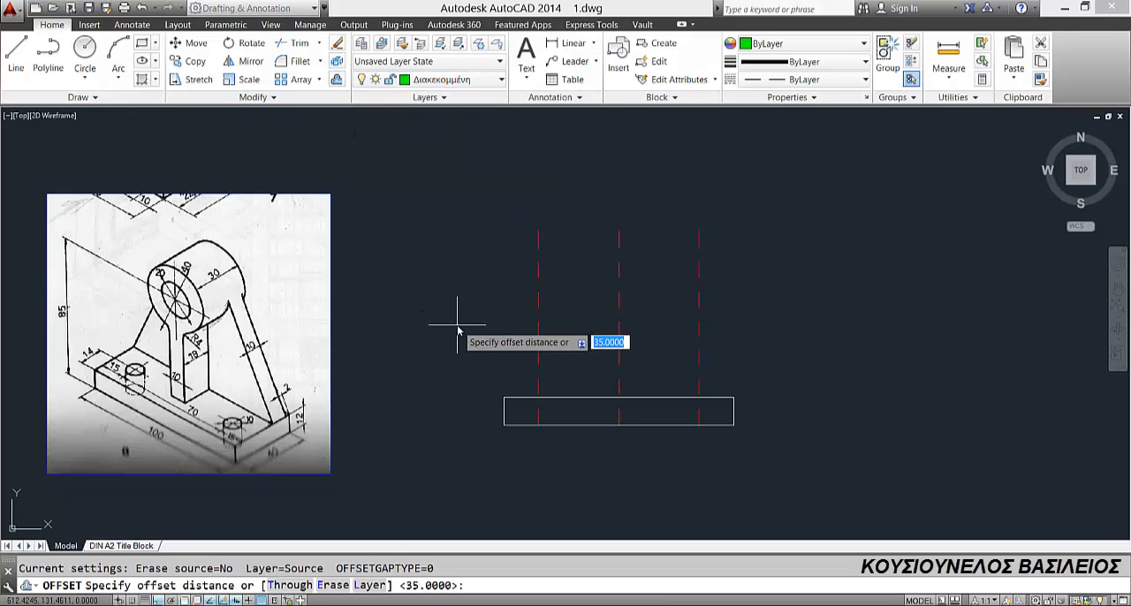
key("Return")
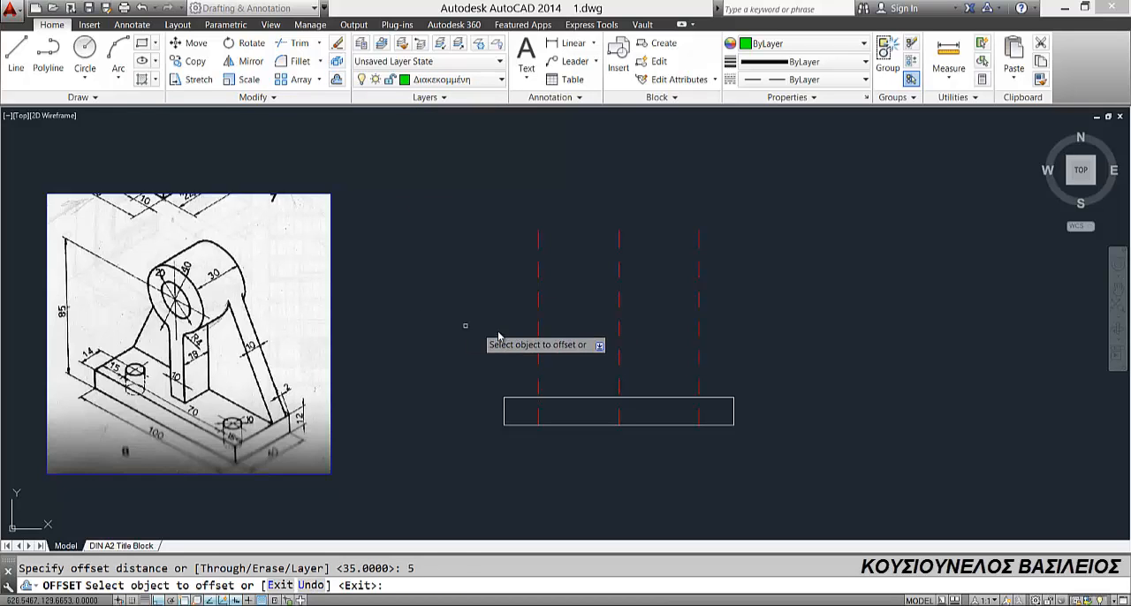
left_click(539, 333)
left_click(532, 320)
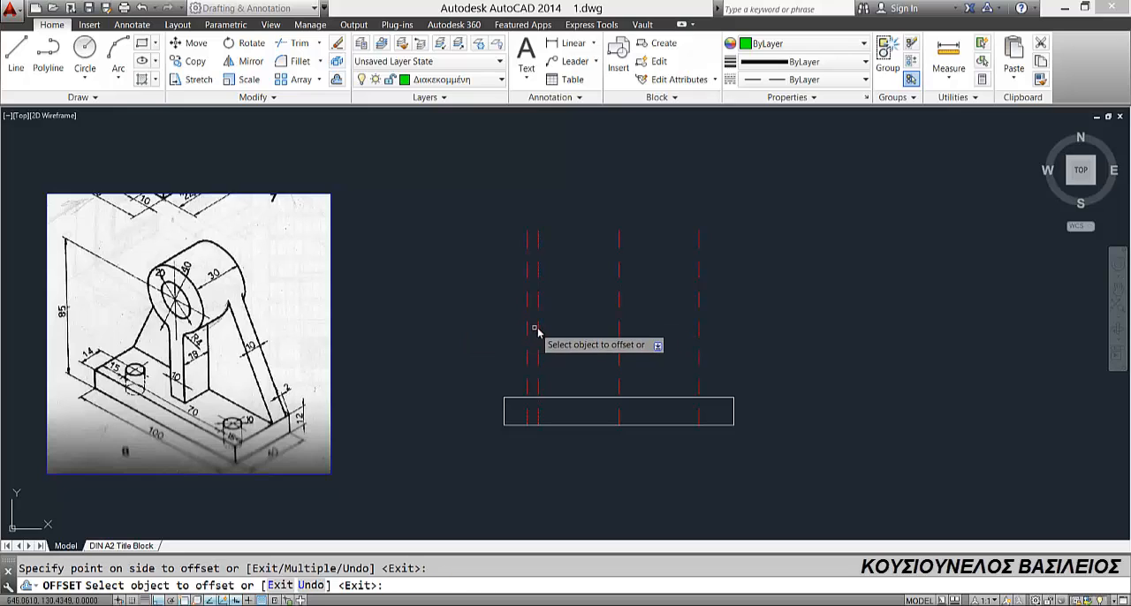
left_click(539, 317)
left_click(549, 335)
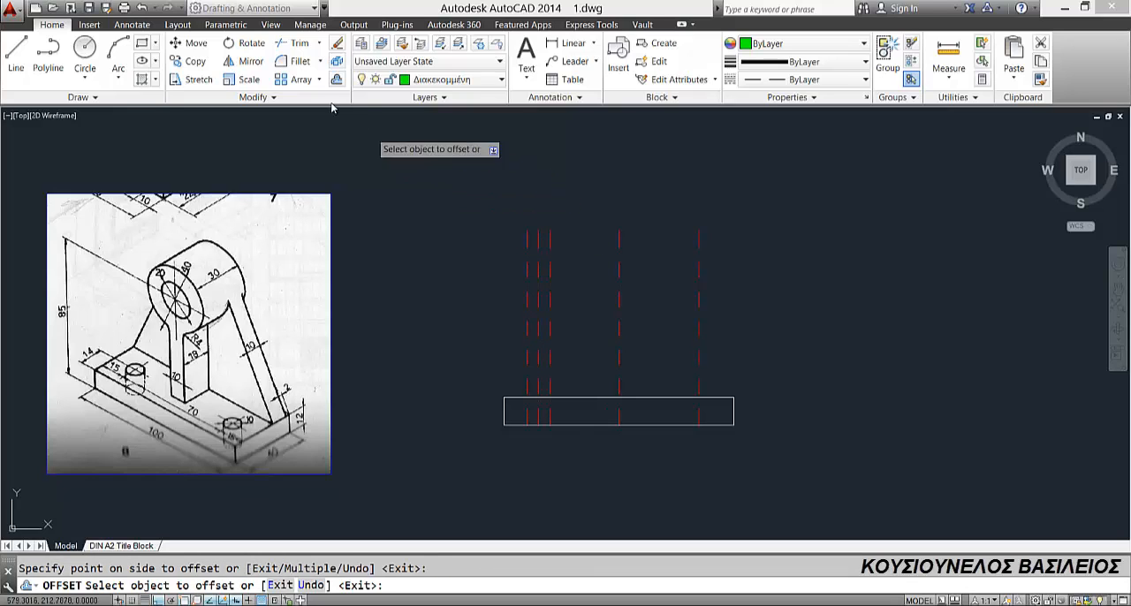
Step: Trim the left hole axis and its two offset lines above the base rectangle
left_click(298, 42)
key("Return")
left_click(481, 221)
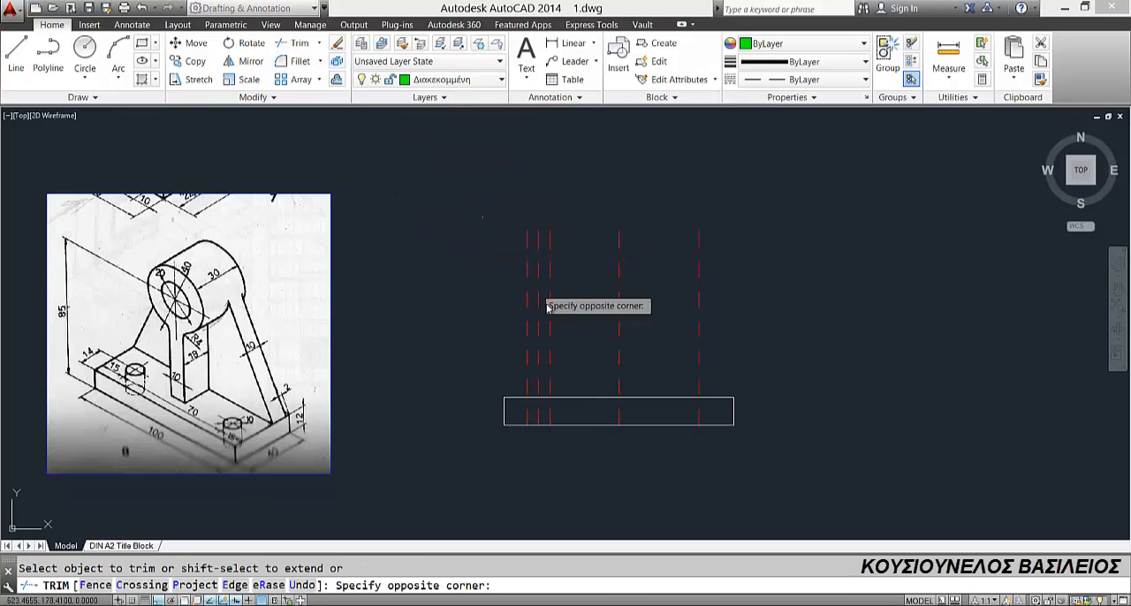
left_click(579, 362)
key("Escape")
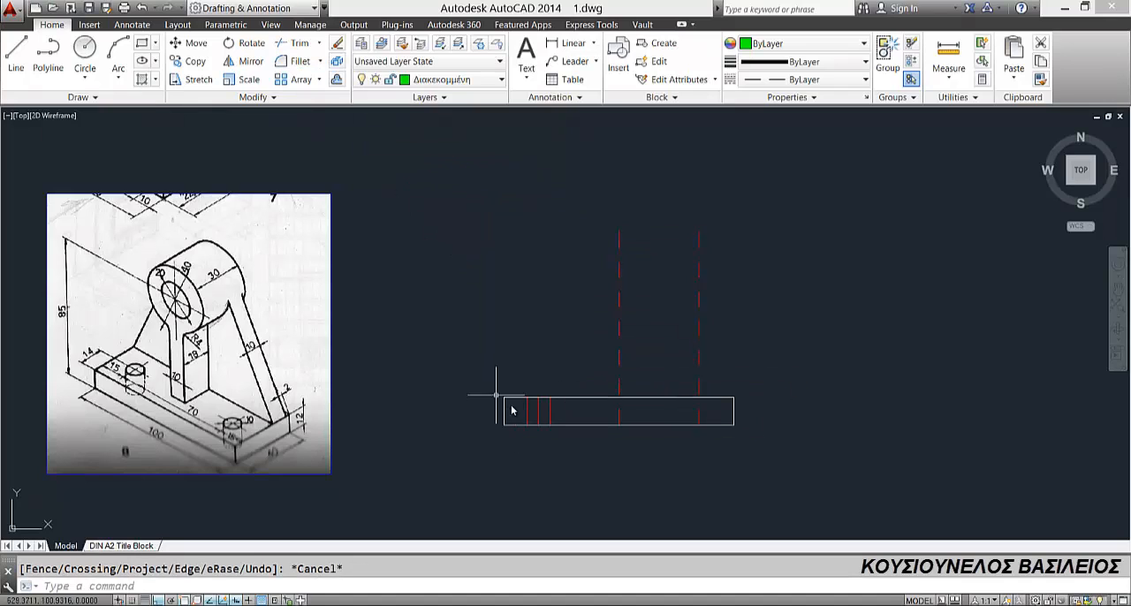
Step: Assign the two edge lines of the left hole to the Διακεκομμένη layer and clear the selection
left_click(526, 414)
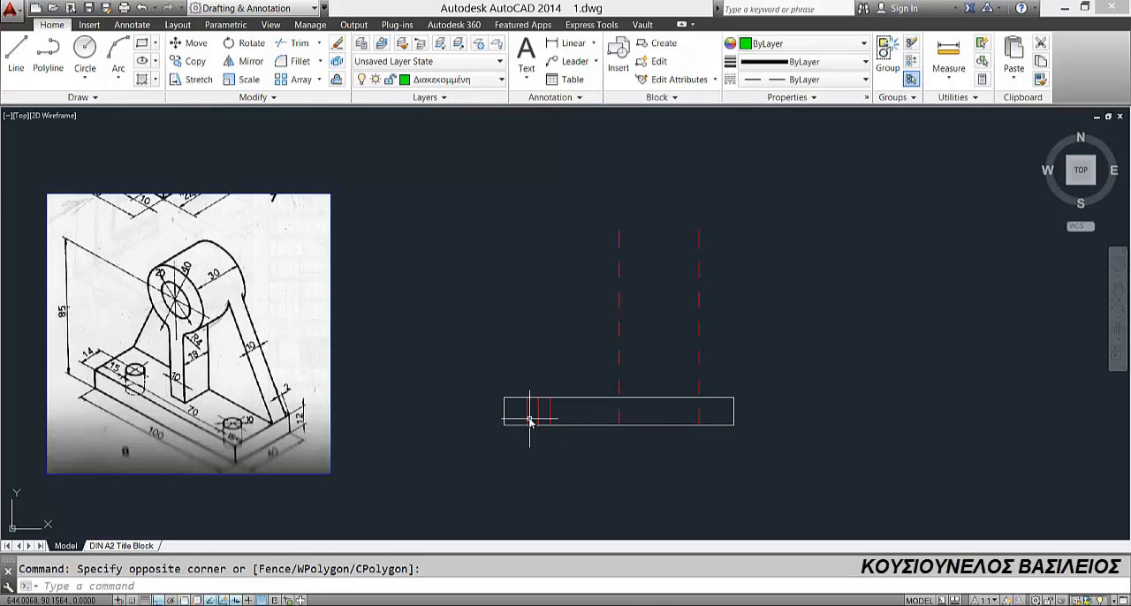
left_click(521, 411)
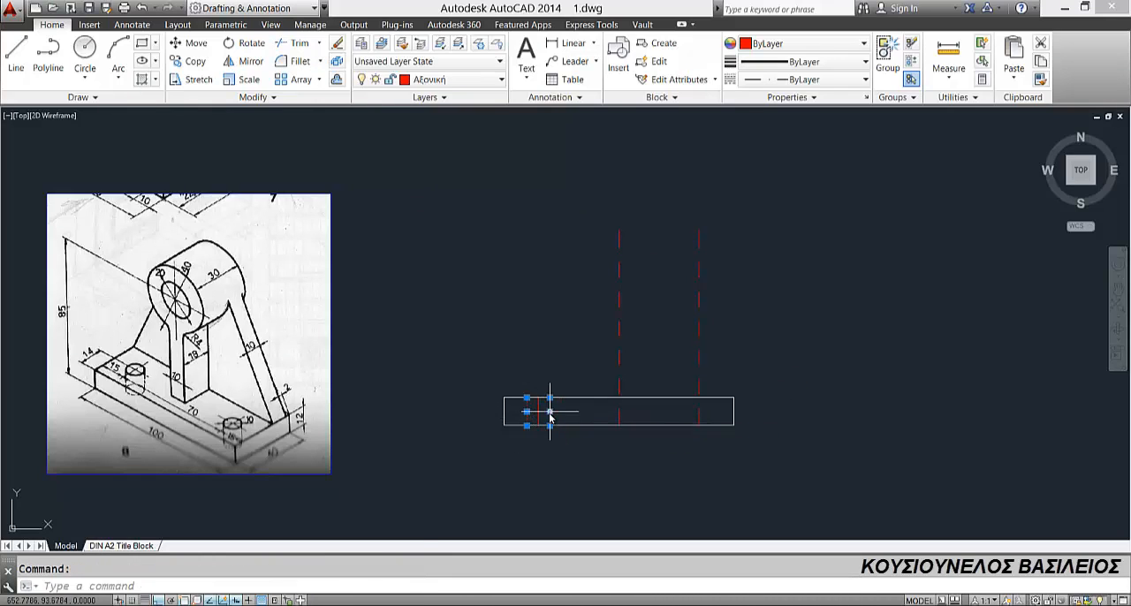
left_click(451, 80)
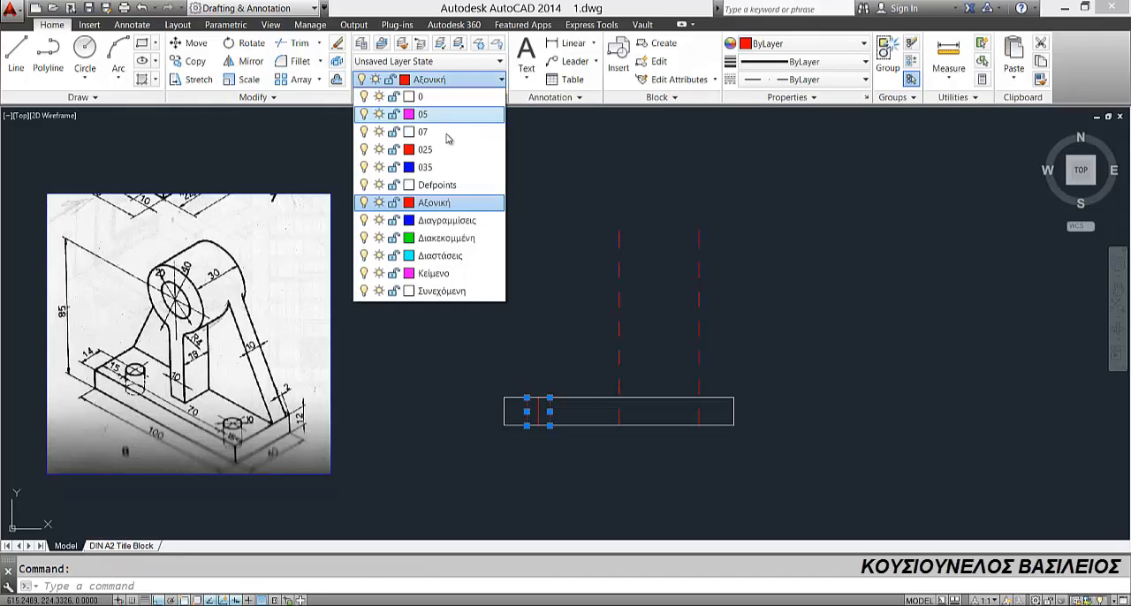
left_click(446, 237)
key("Escape")
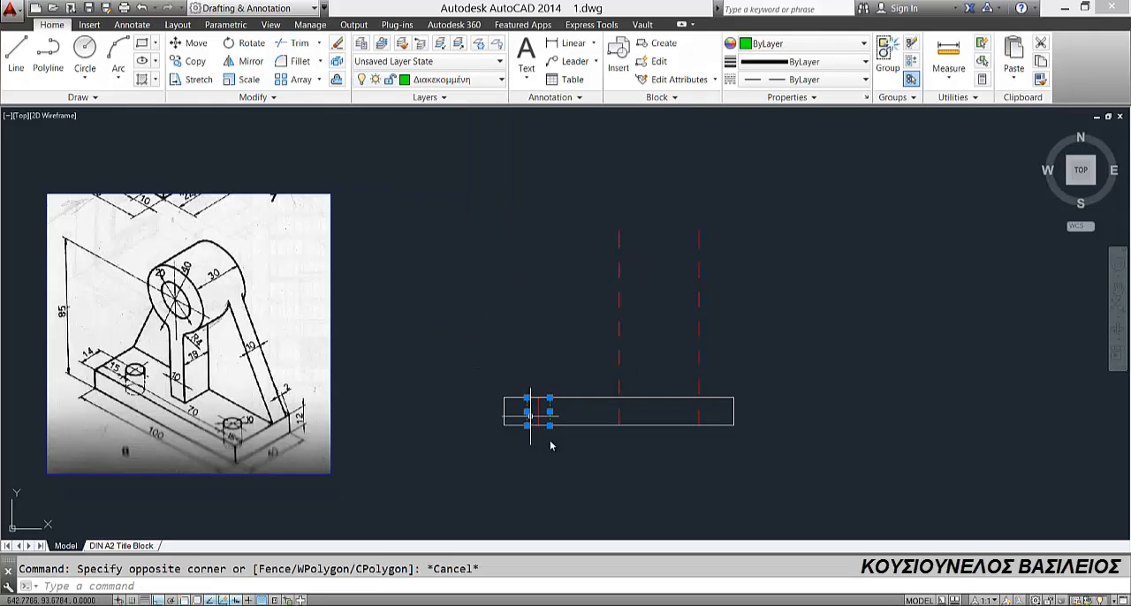
Step: Set the linetype scale of the left hole's centre line to 0.5 and clear the selection
key("Escape")
left_click(536, 412)
scroll(535, 405, "up", 5)
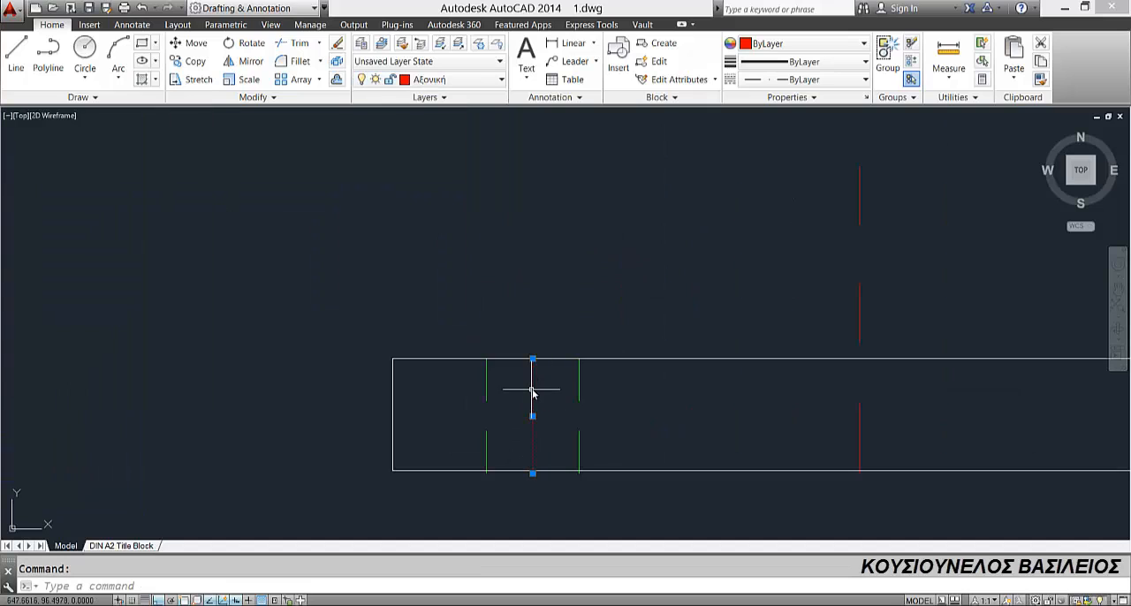
right_click(534, 391)
left_click(574, 371)
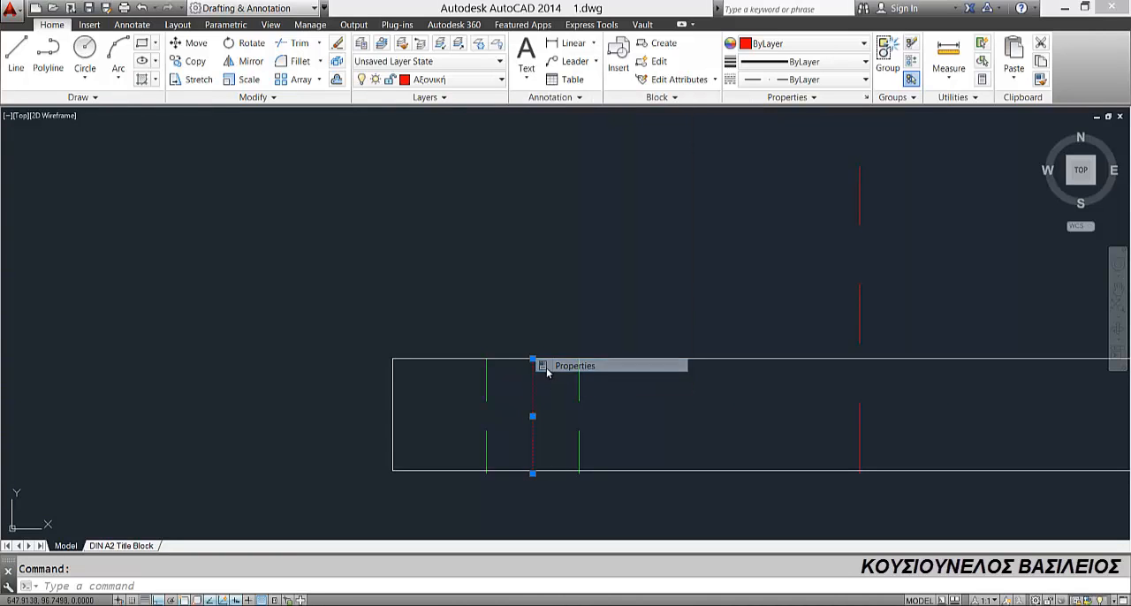
left_click(114, 114)
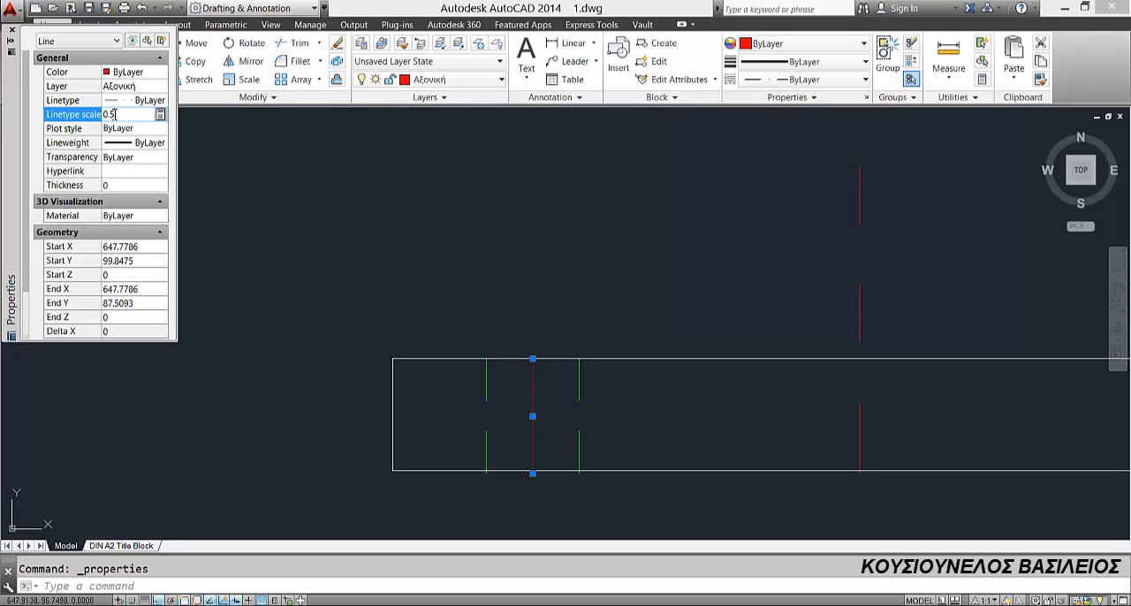
key("Return")
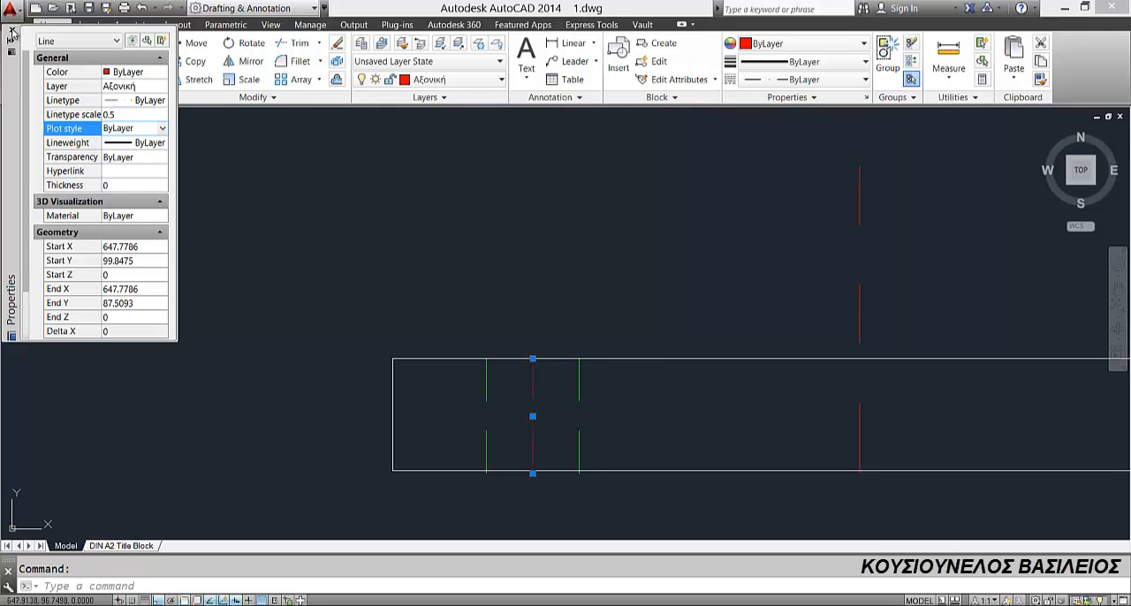
left_click(11, 34)
scroll(397, 353, "down", 5)
key("Escape")
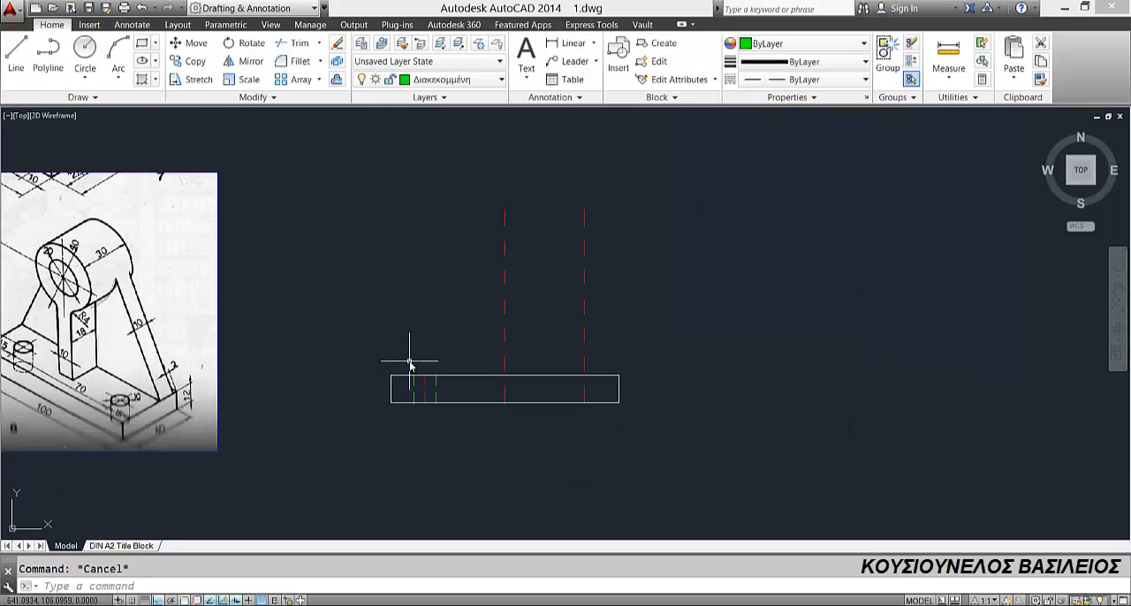
Step: Mirror the two hidden edge lines of the left hole about the vertical centre line, keeping the originals
left_click(409, 362)
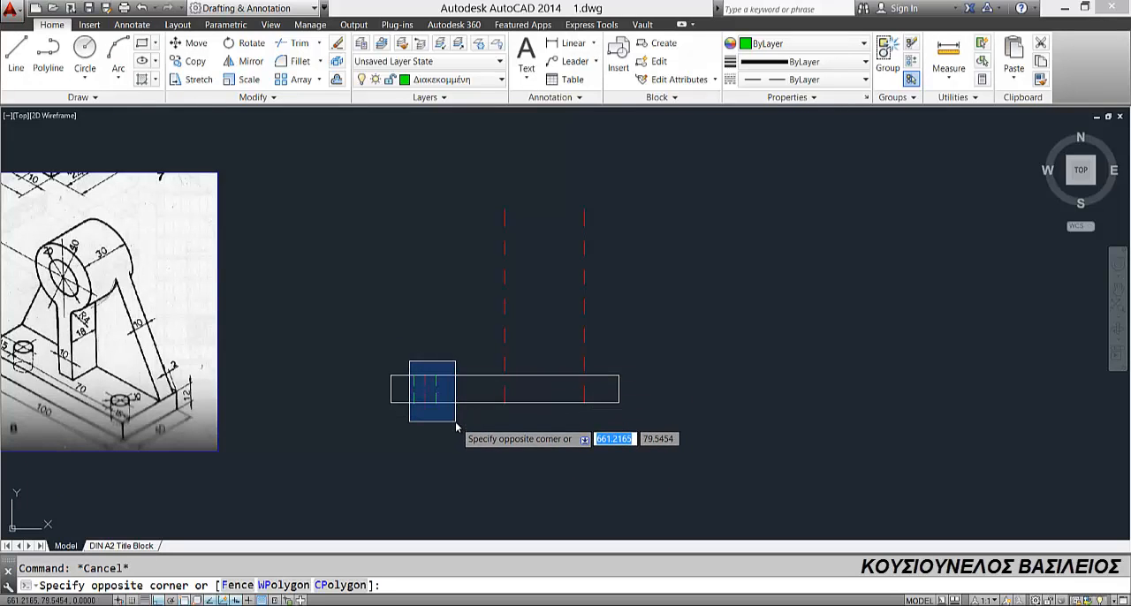
key("Escape")
left_click(415, 382)
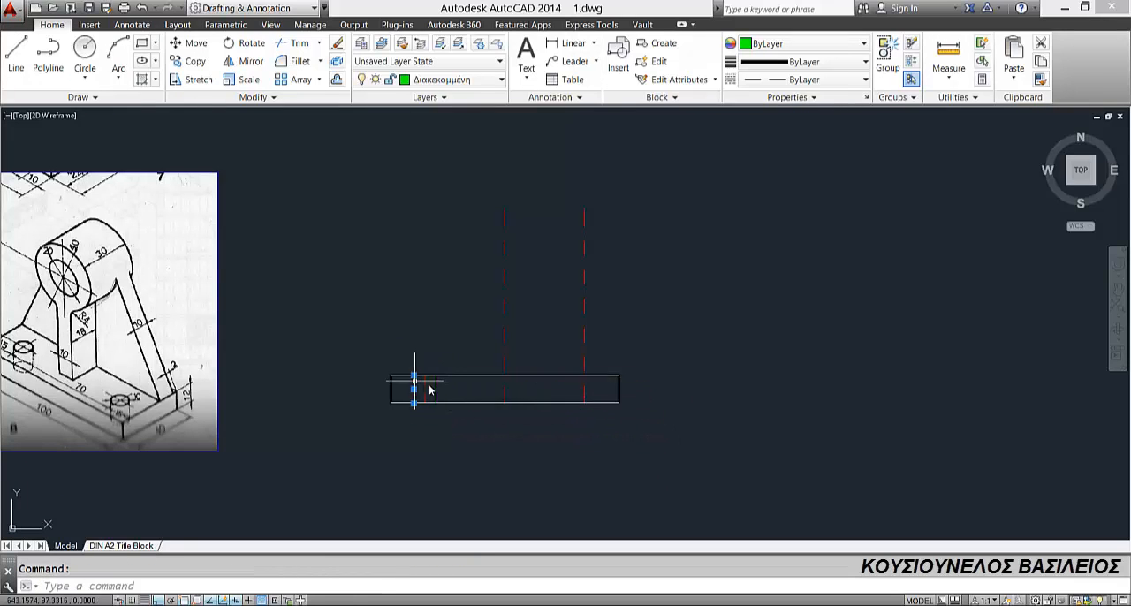
left_click(251, 61)
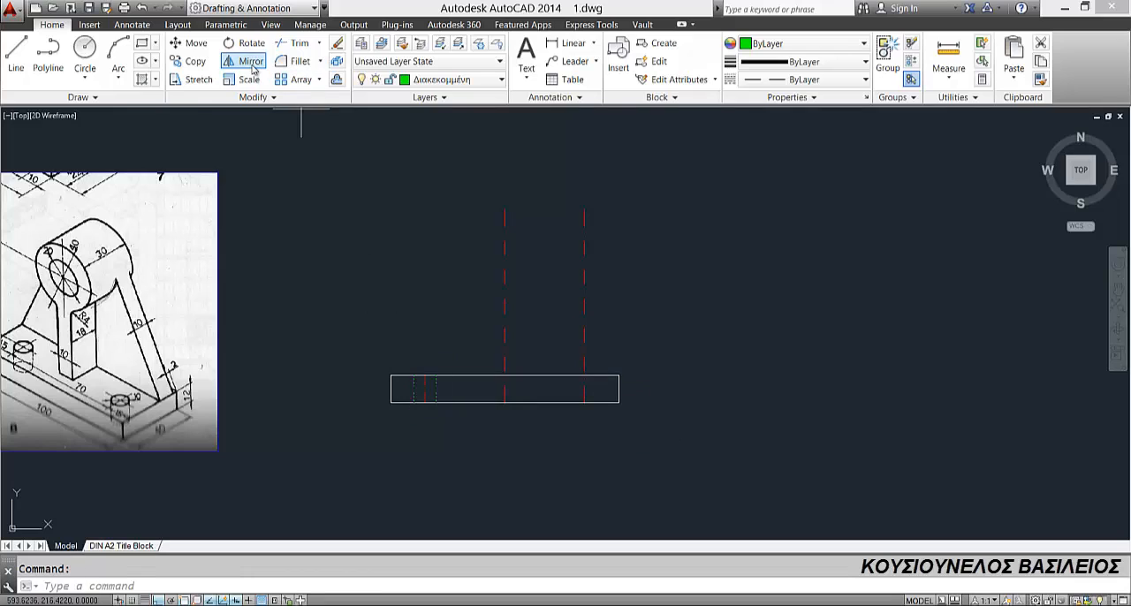
left_click(504, 209)
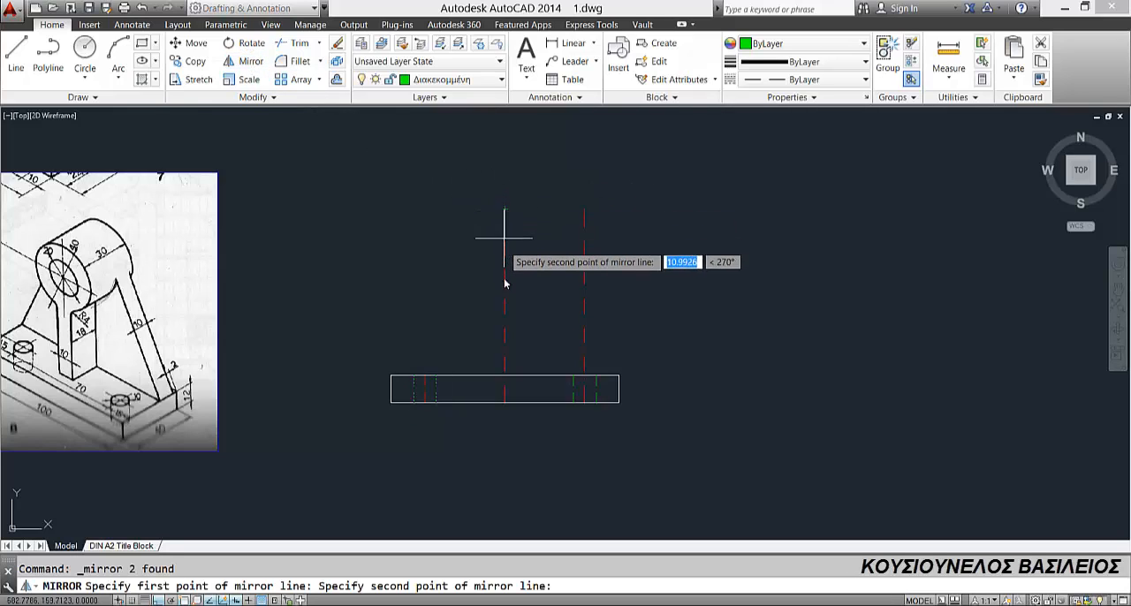
left_click(521, 492)
key("Return")
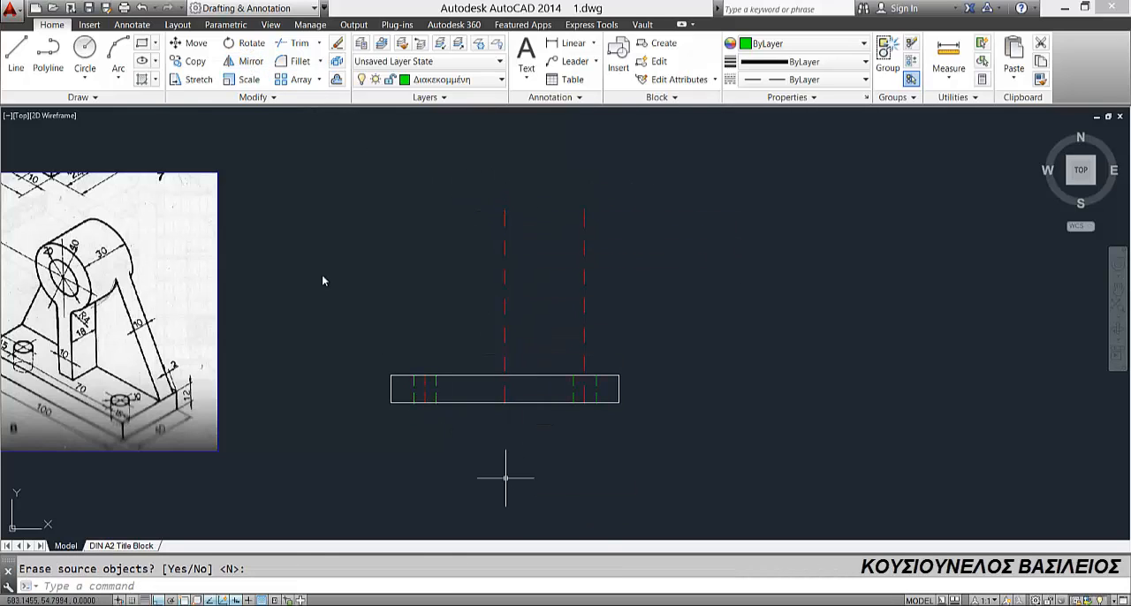
Step: Trim the right hole axis above the base rectangle
left_click(295, 44)
key("Return")
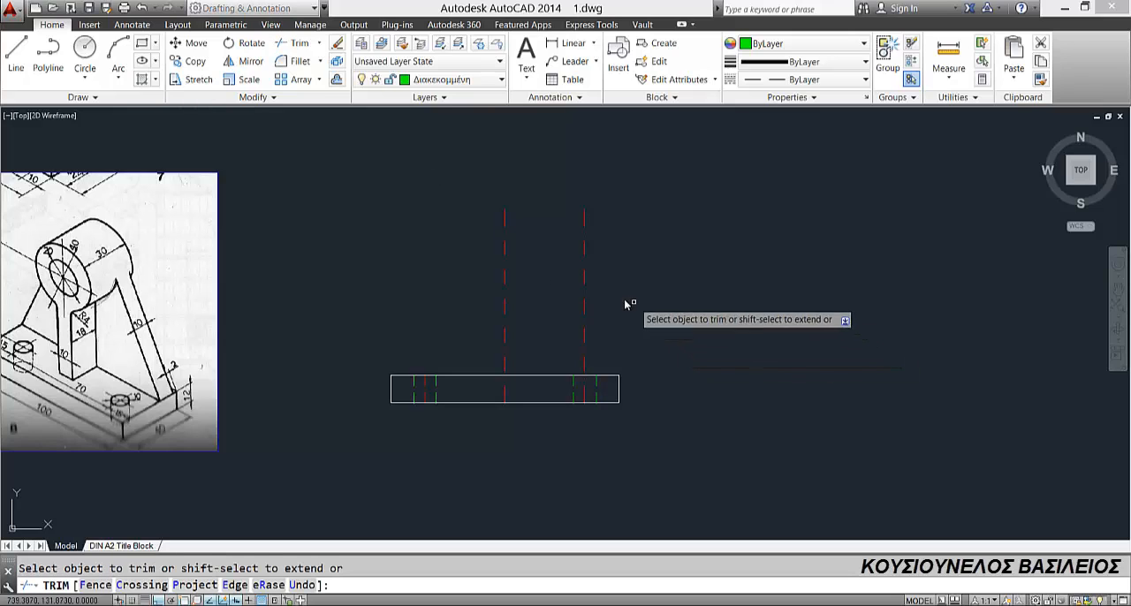
left_click(584, 287)
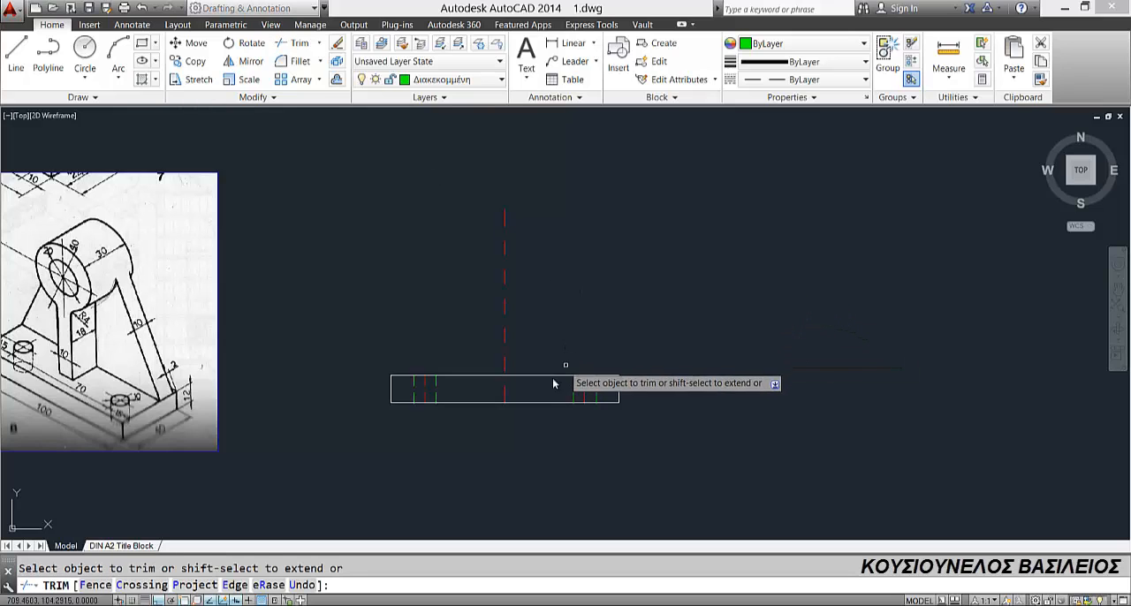
key("Escape")
Step: Erase the right hole's axis and its two edge lines from the base rectangle
scroll(442, 397, "up", 1)
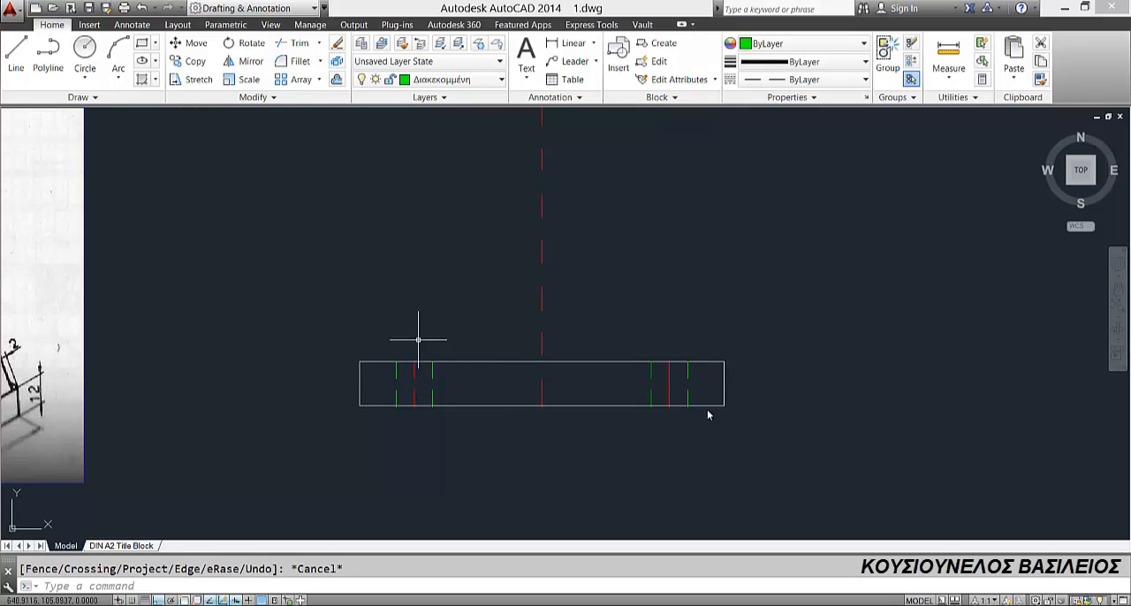
left_click(617, 313)
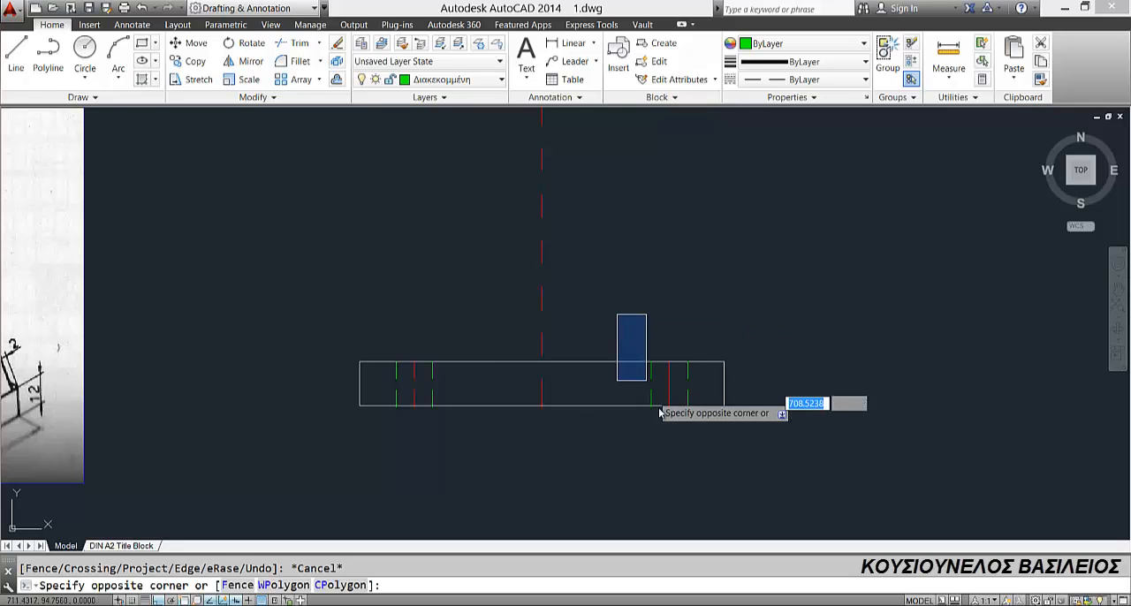
left_click(704, 442)
key("Delete")
Step: Mirror the left hole's axis and both edge lines about the vertical centre line, keeping the source objects
left_click(370, 332)
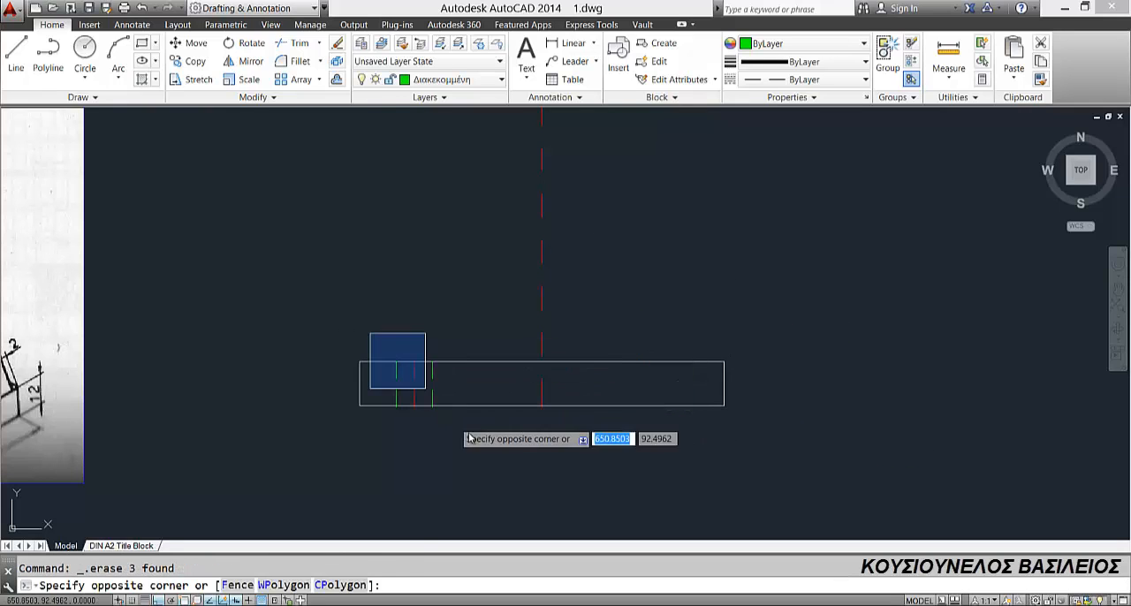
left_click(461, 428)
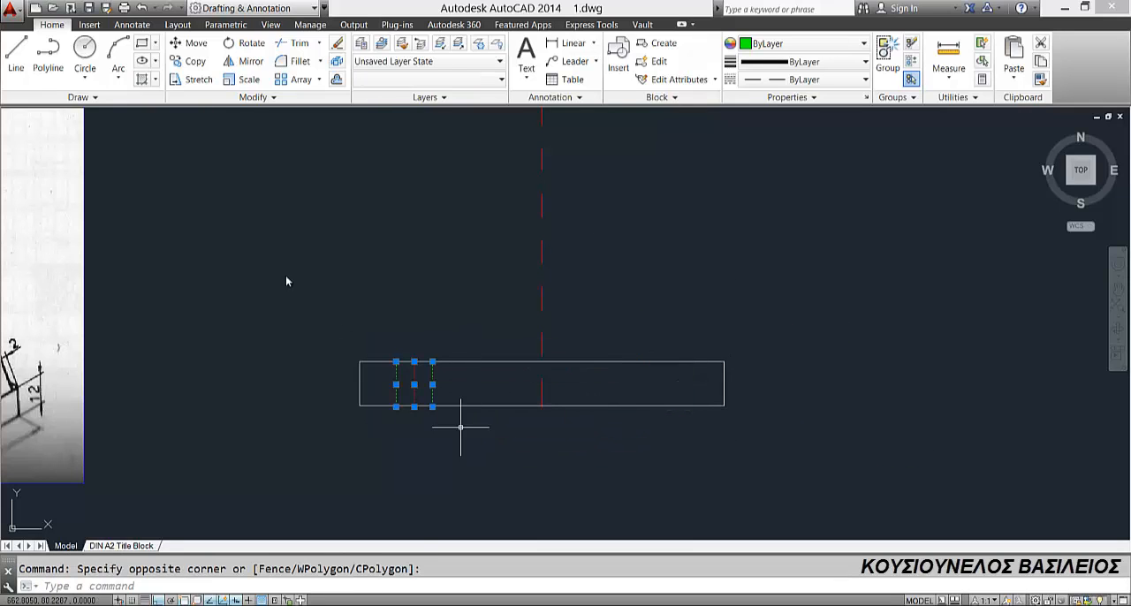
left_click(542, 361)
left_click(544, 411)
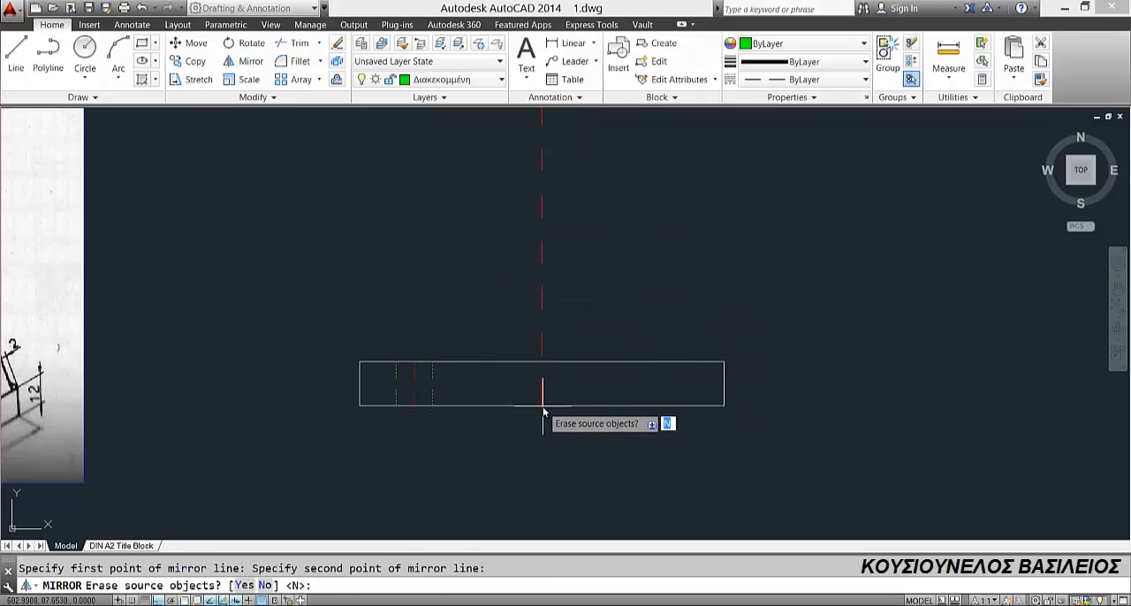
key("Return")
Step: Make Συνεχόμενη the current layer and draw a circle of diameter 20 centred on the upper end of the vertical centre line
scroll(511, 369, "down", 2)
scroll(500, 354, "down", 2)
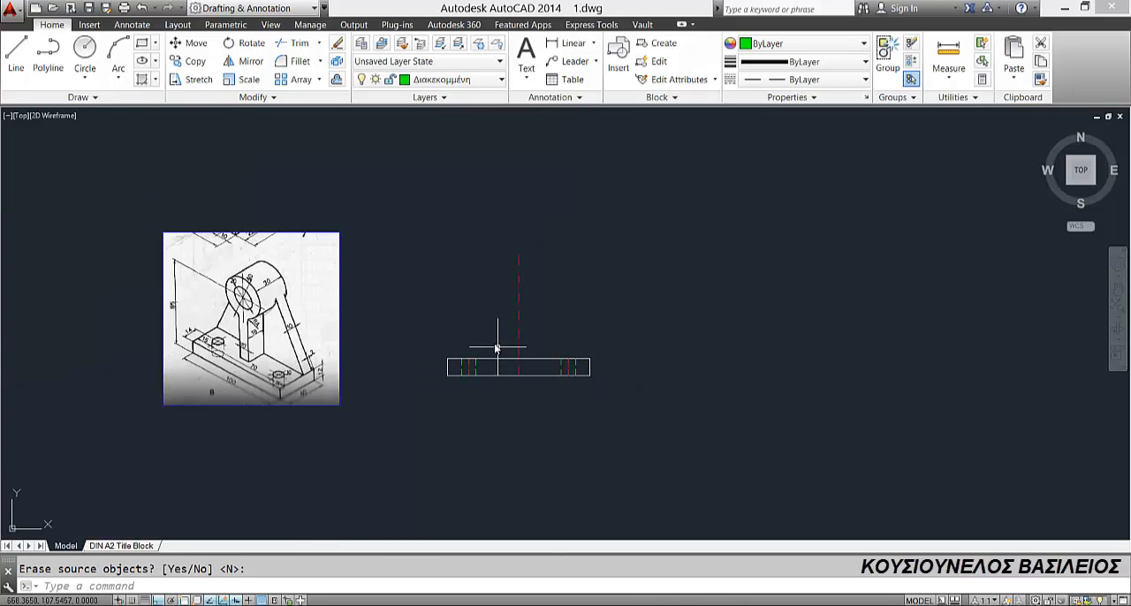
left_click(455, 80)
left_click(434, 295)
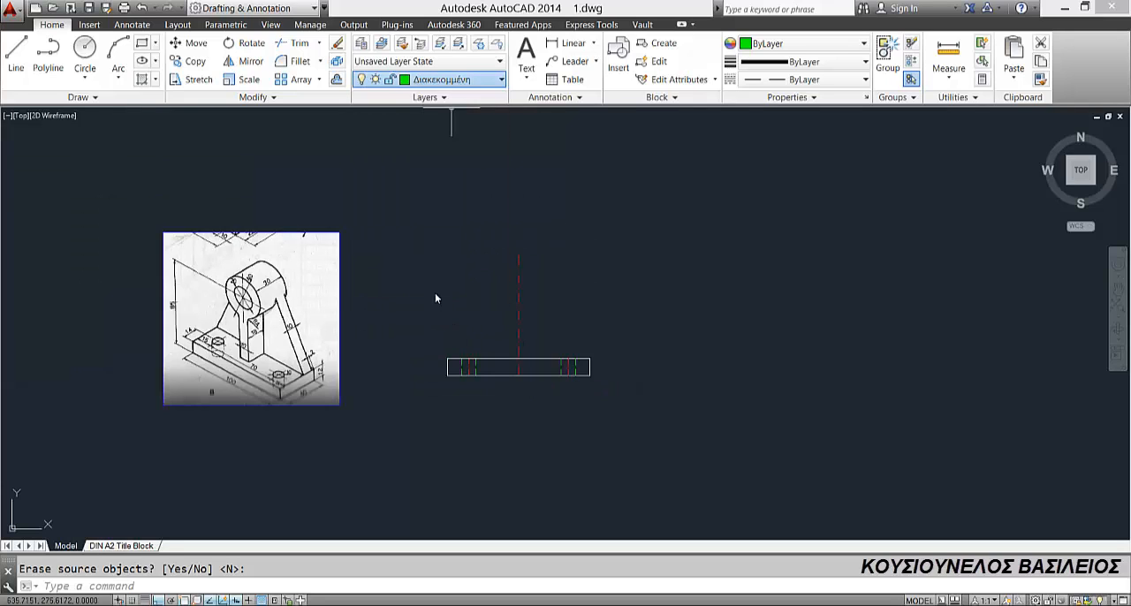
scroll(251, 314, "up", 3)
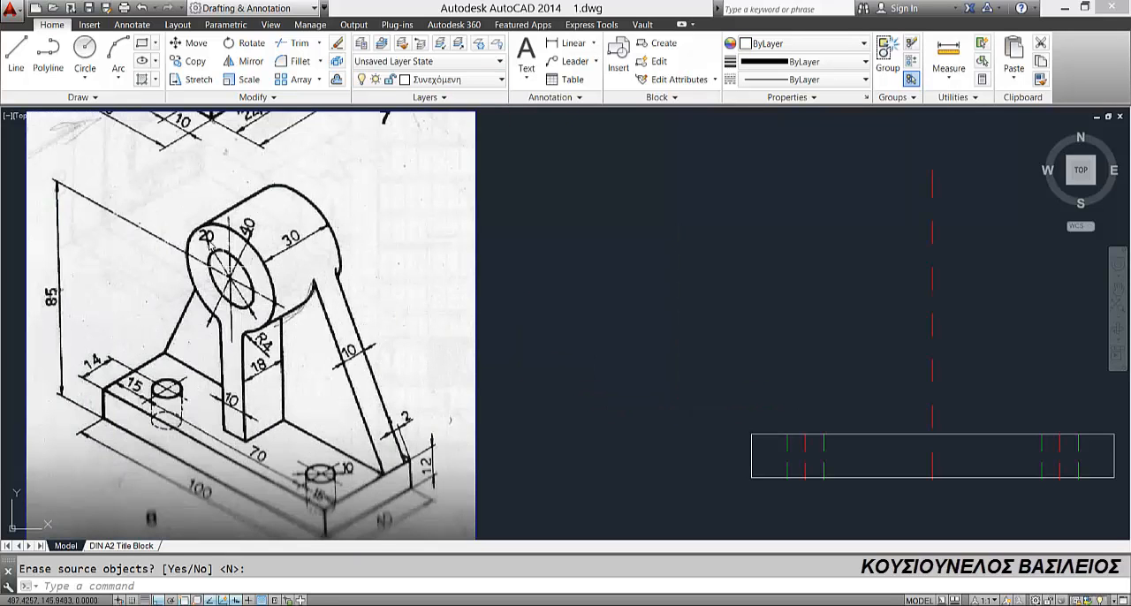
scroll(204, 234, "down", 2)
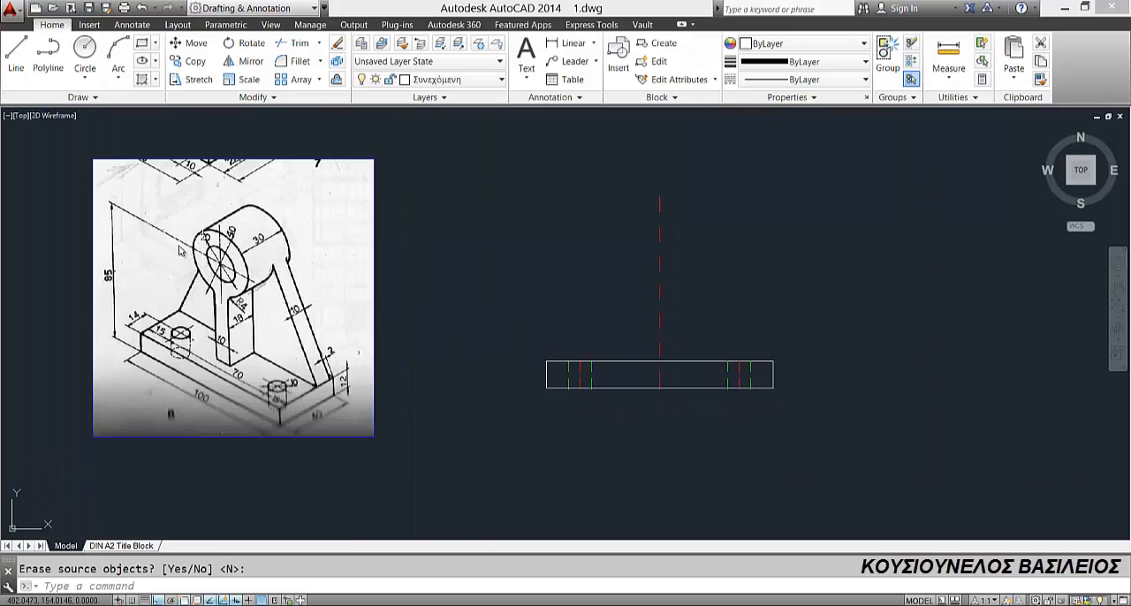
left_click(85, 78)
left_click(110, 134)
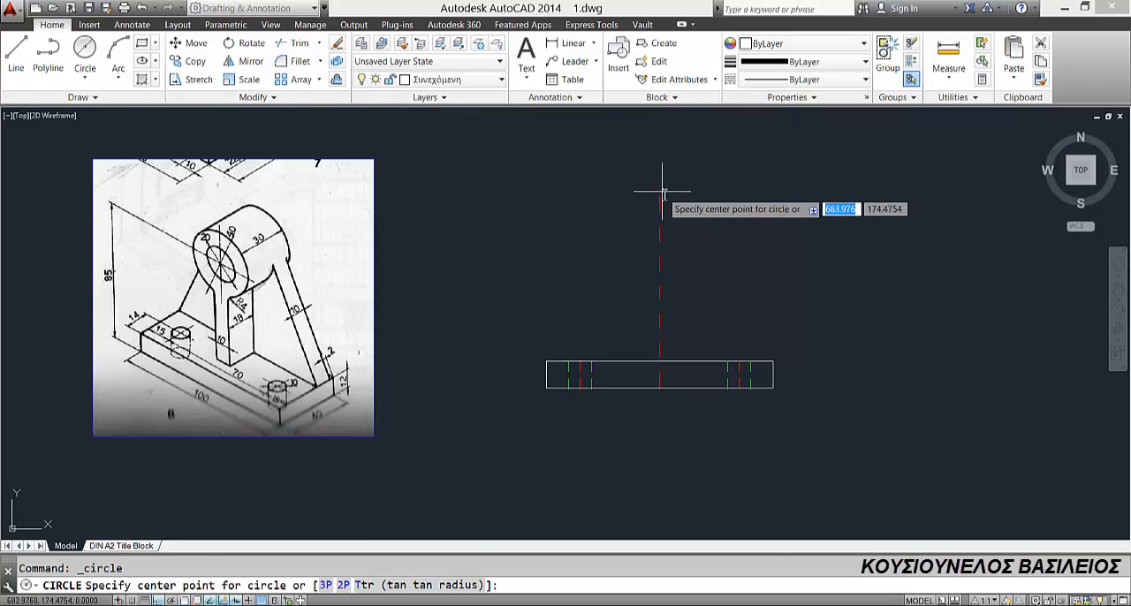
left_click(659, 196)
type("20")
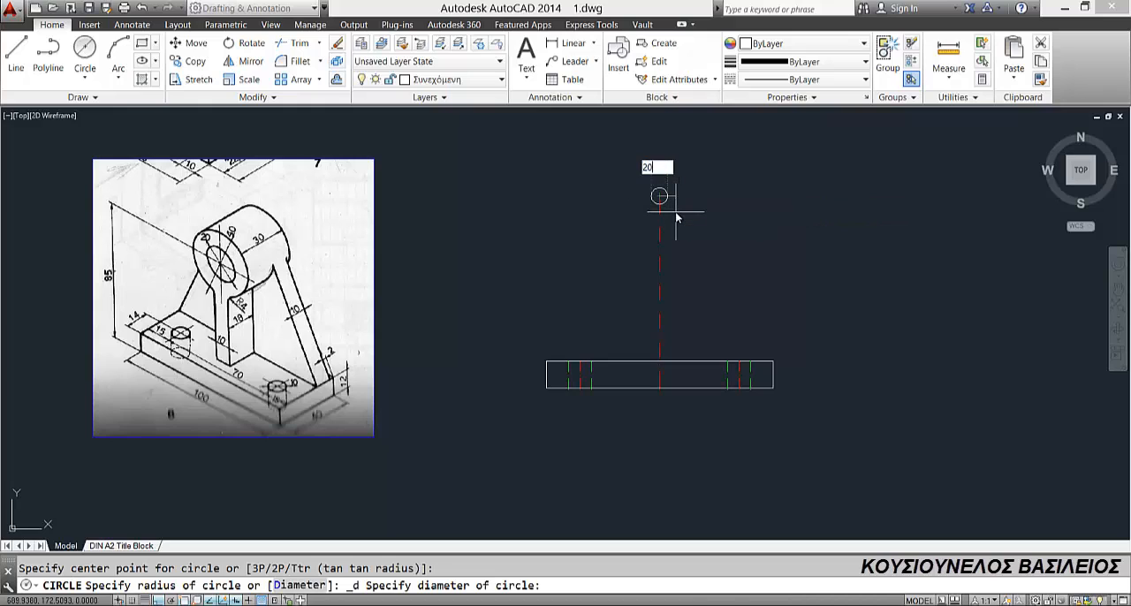
key("Return")
key("Return")
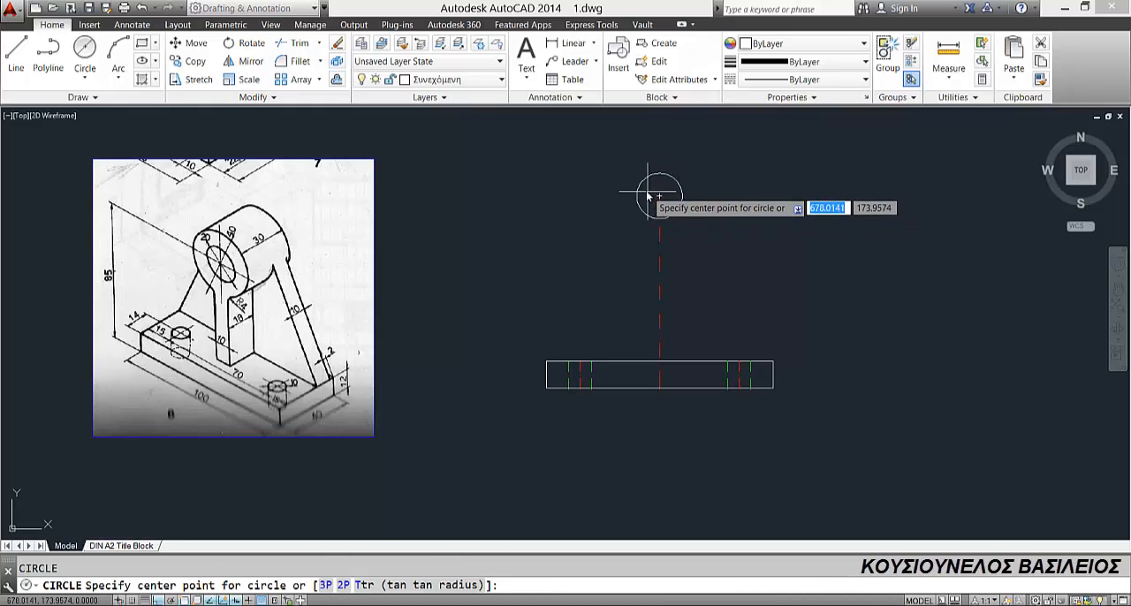
Step: Draw a concentric circle of diameter 40 around the bore circle
left_click(85, 54)
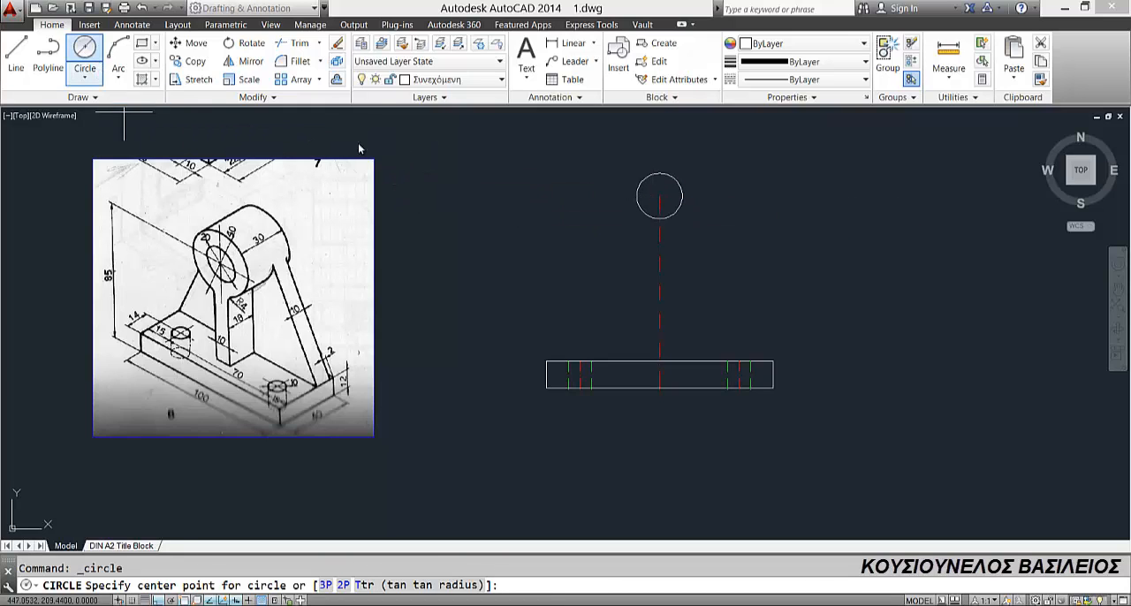
left_click(660, 196)
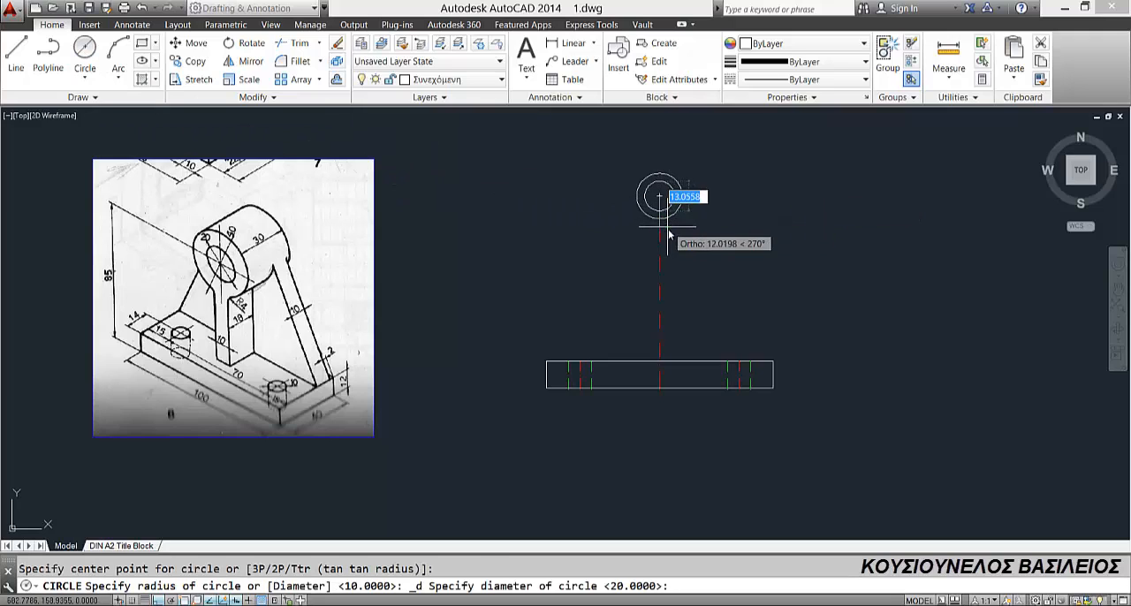
type("40")
key("Return")
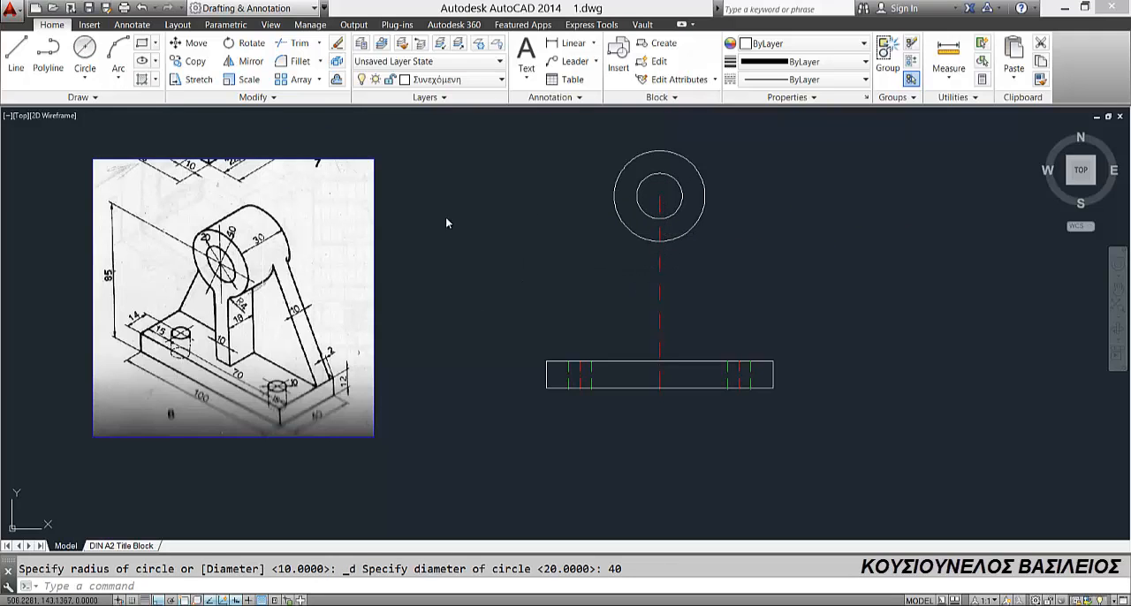
Step: Extend the vertical centre line upward to the top of the outer circle
left_click(319, 43)
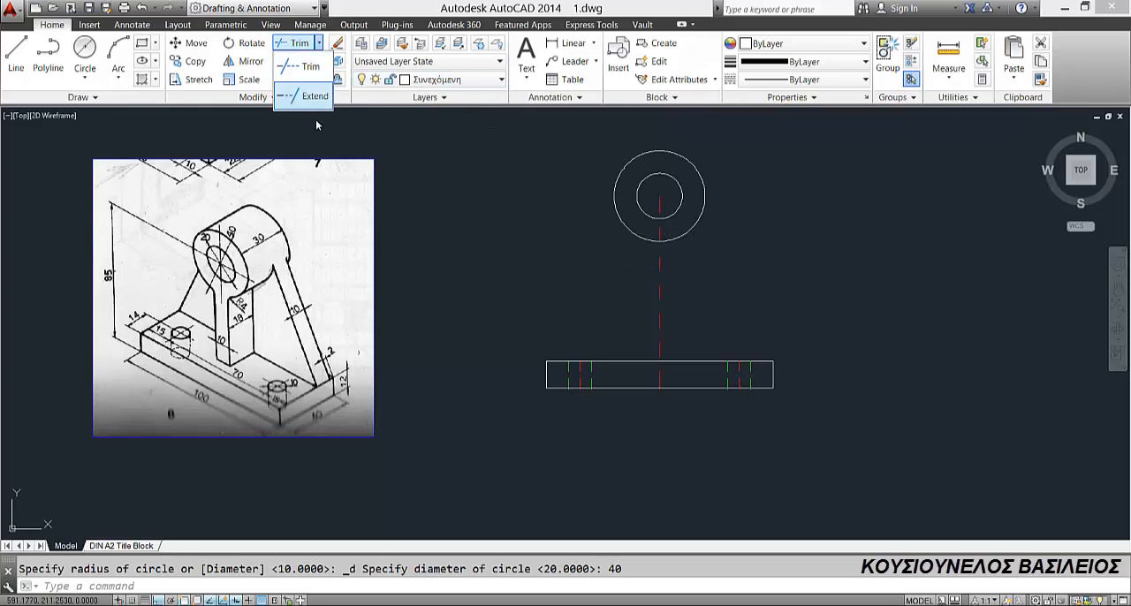
left_click(303, 96)
key("Return")
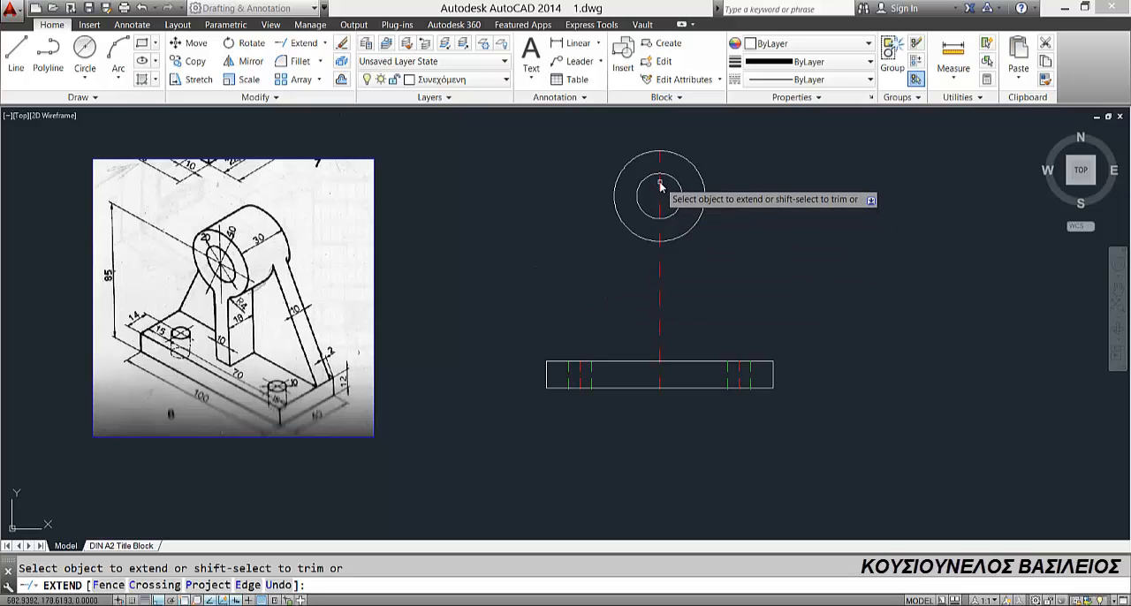
key("Escape")
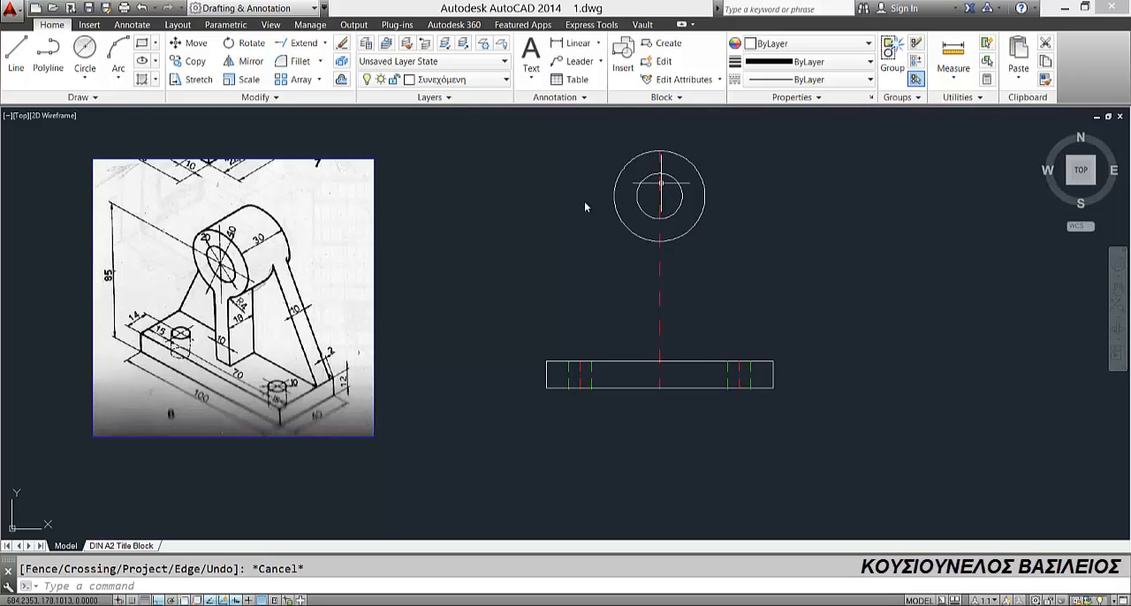
Step: Make Αξονική the current layer and draw a horizontal centre line between the left and right quadrants of the outer circle
left_click(437, 79)
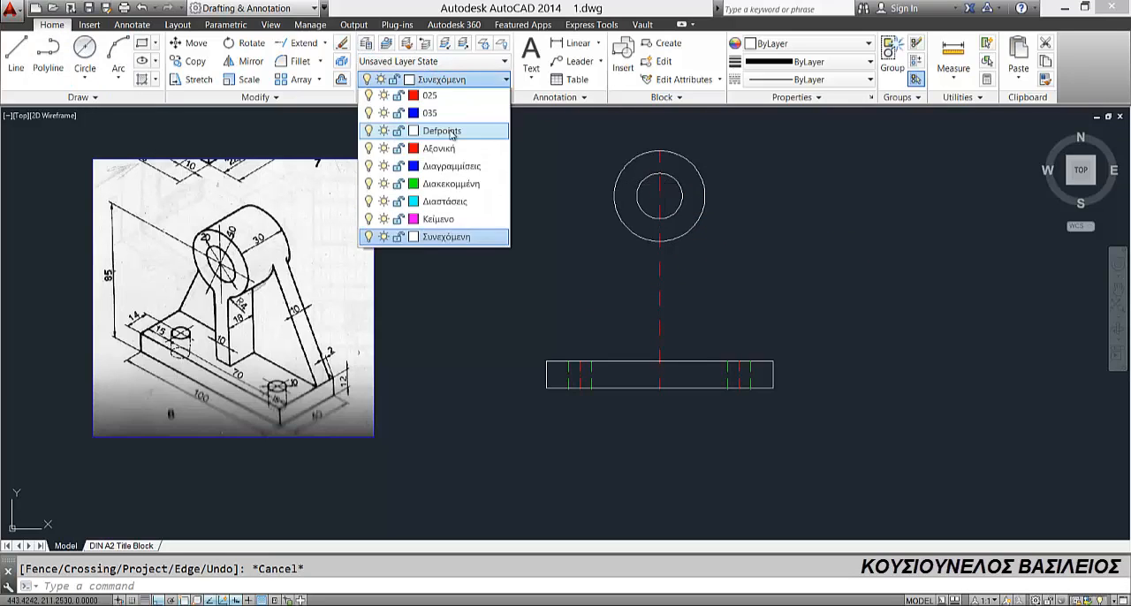
left_click(439, 203)
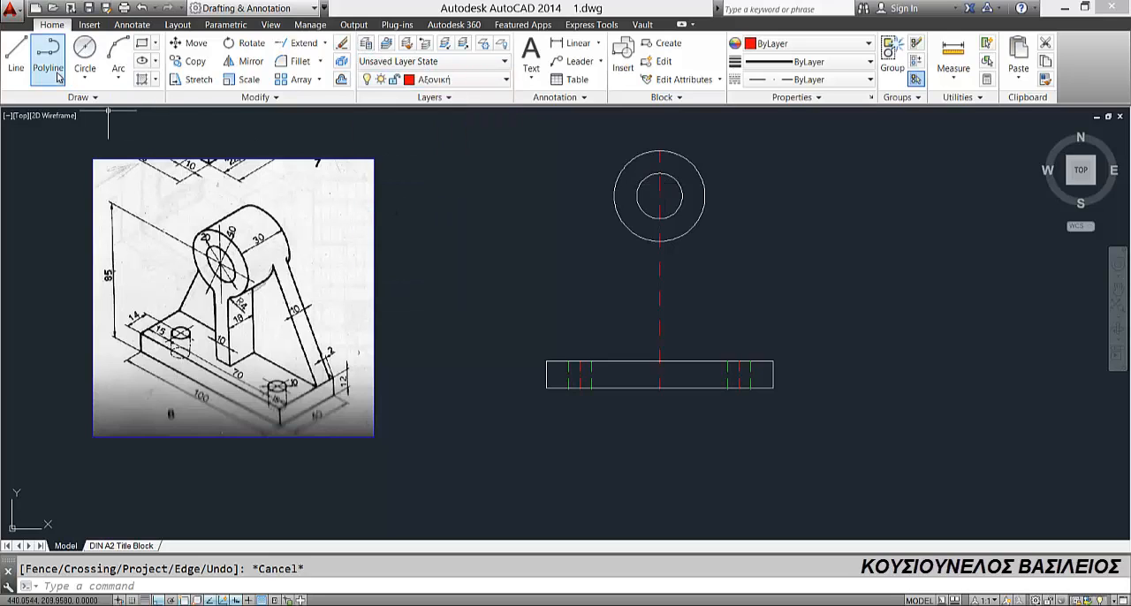
left_click(16, 61)
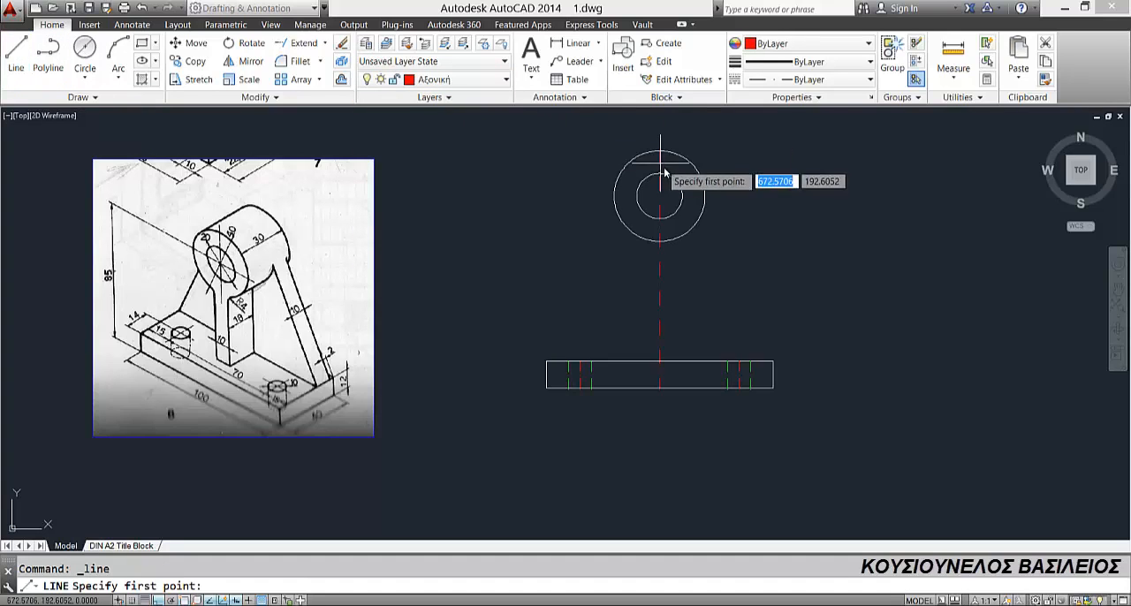
left_click(613, 196)
left_click(706, 197)
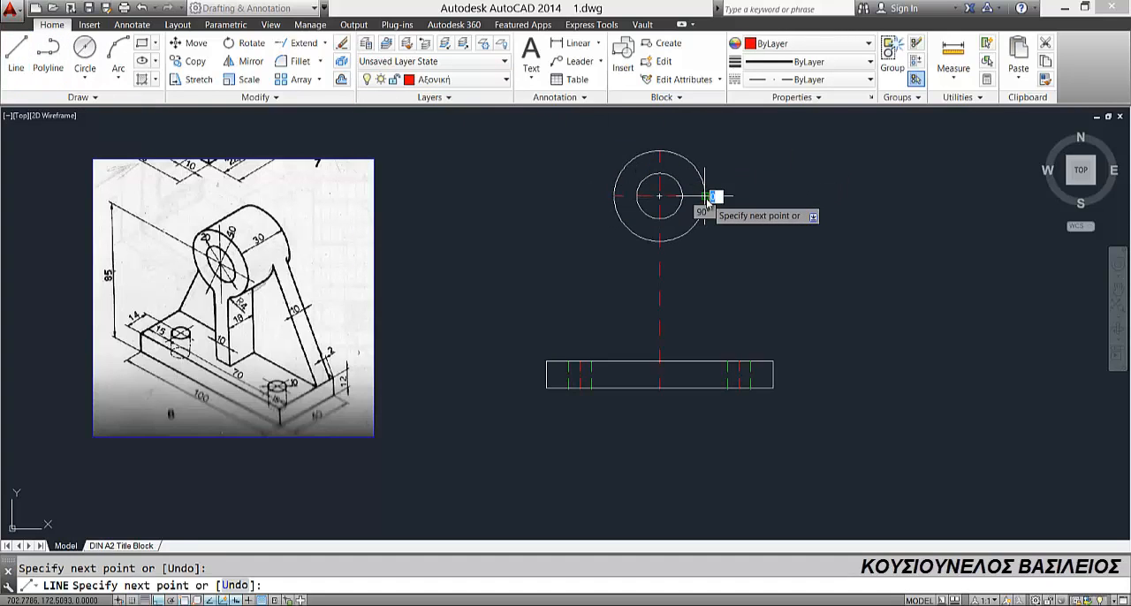
key("Escape")
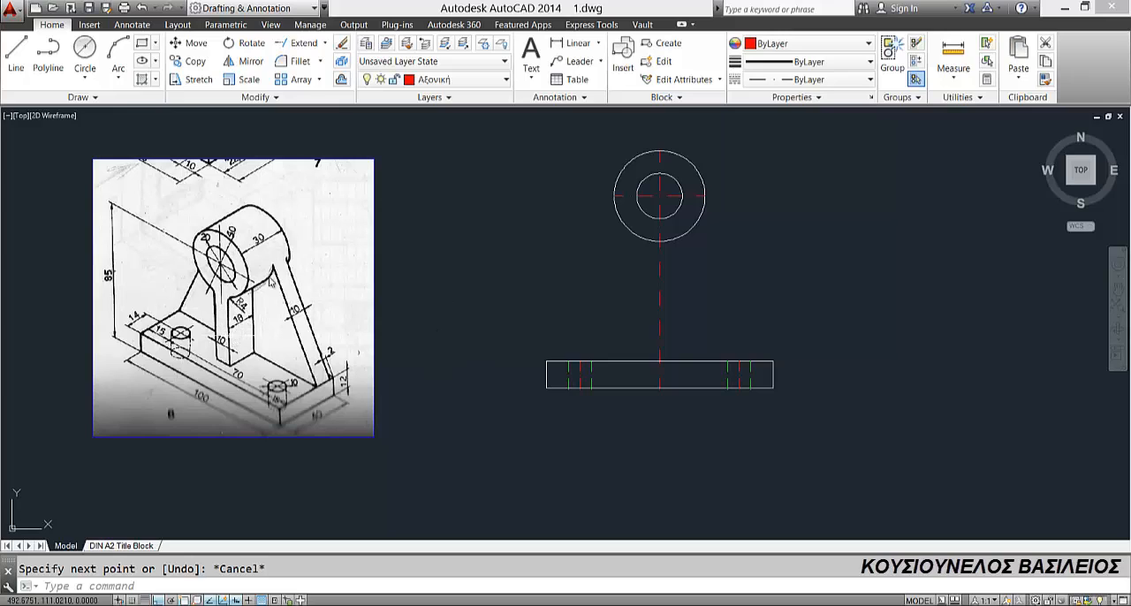
Step: Offset the vertical centre line by 5 to both sides to form the edges of the central web
left_click(340, 81)
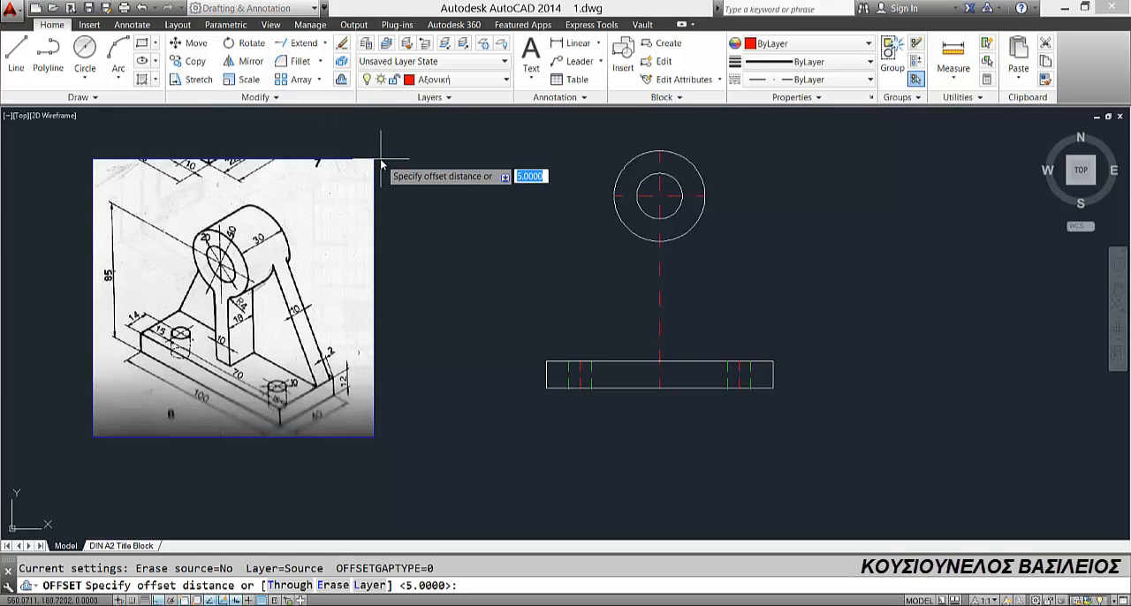
type("5")
key("Return")
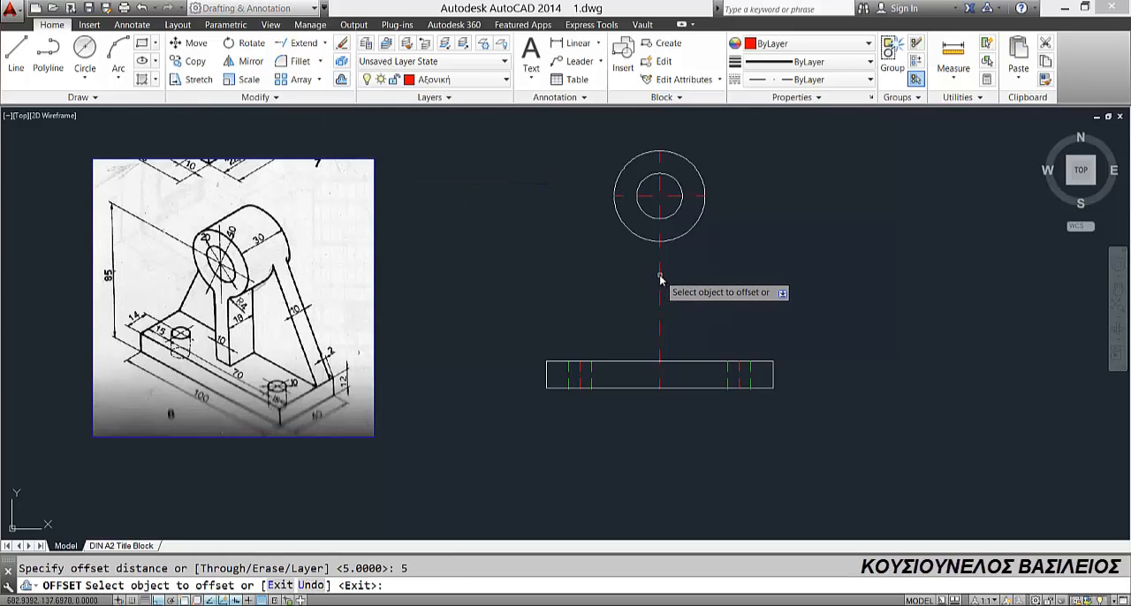
left_click(659, 272)
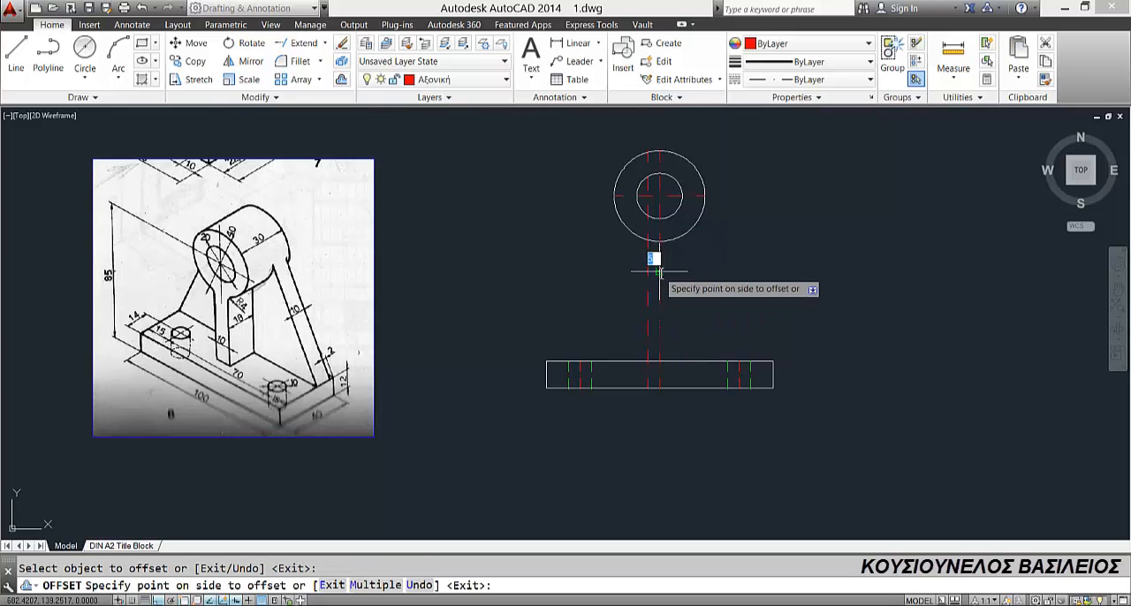
left_click(689, 277)
key("Escape")
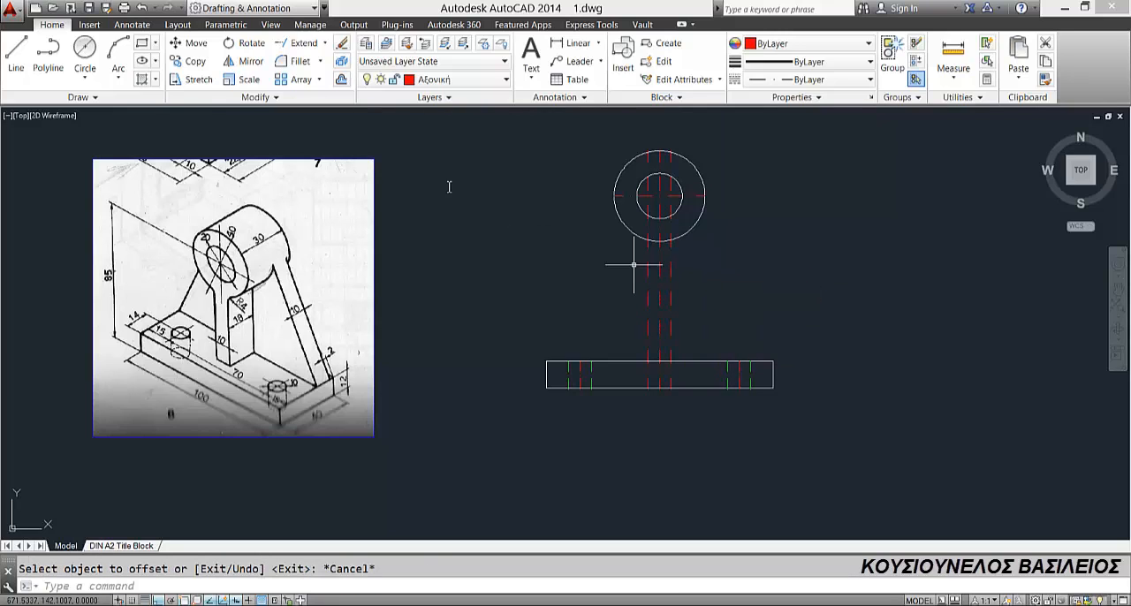
Step: Trim both offset lines to the span between the outer circle and the base's top edge, deleting the leftover pieces inside the circle
left_click(325, 43)
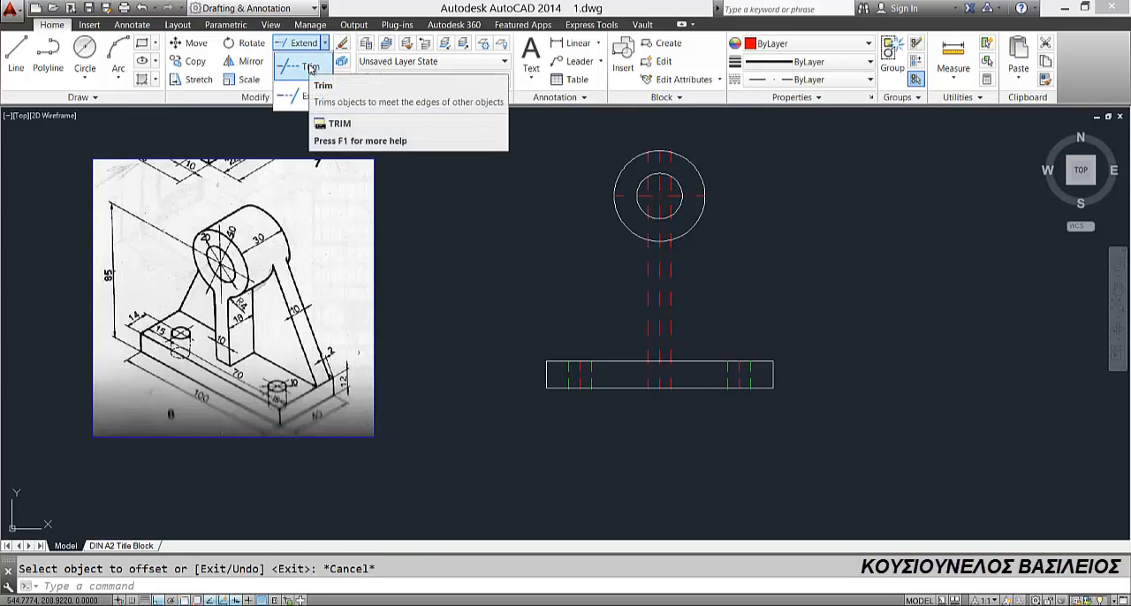
key("Return")
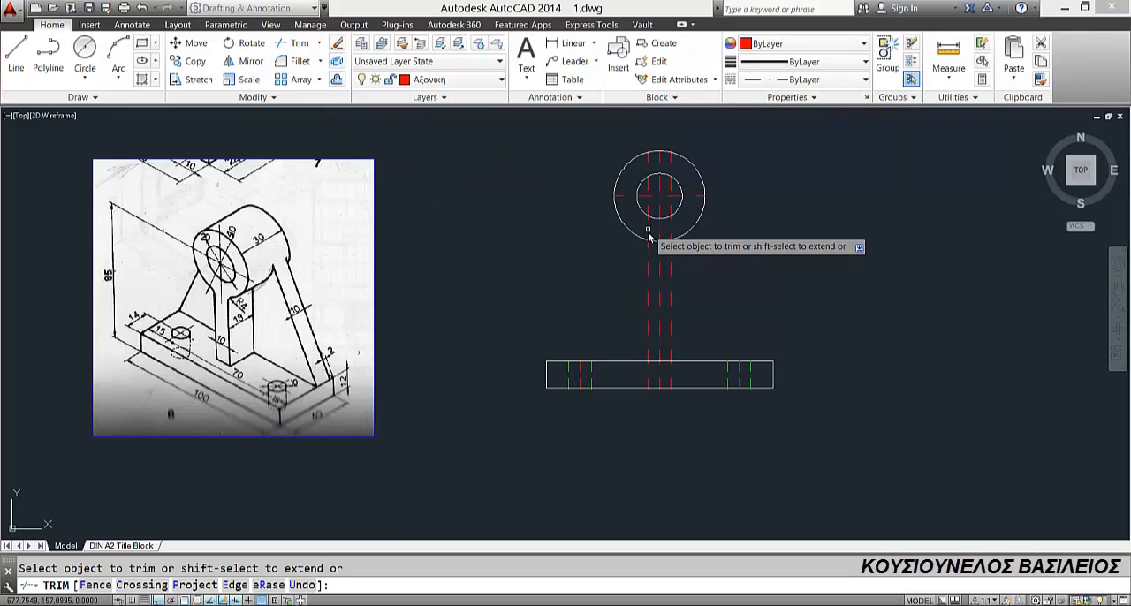
key("Escape")
left_click(672, 162)
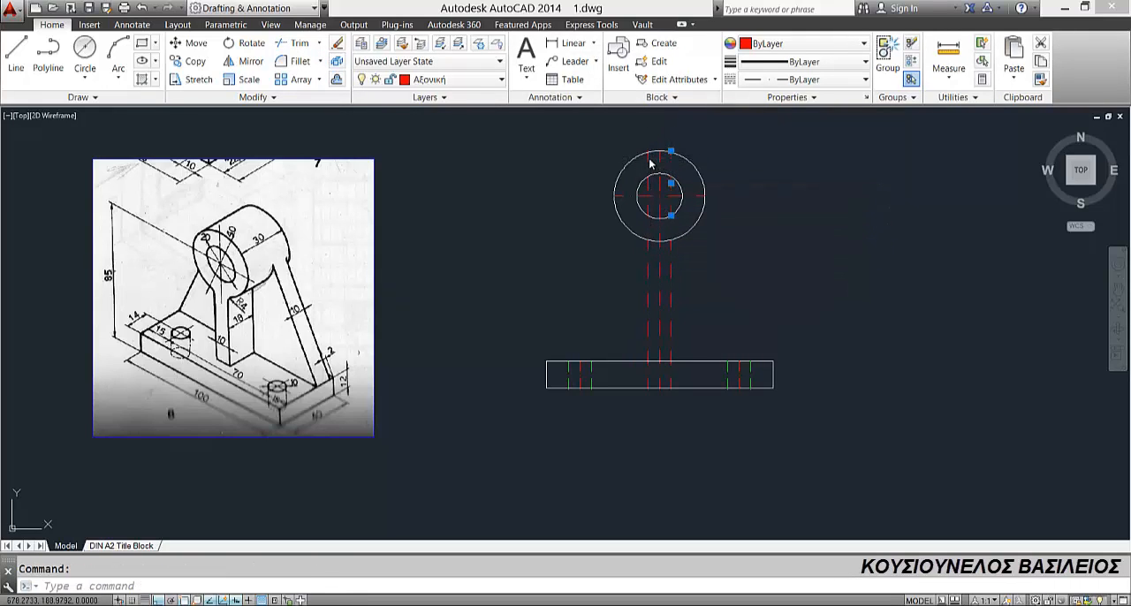
key("Delete")
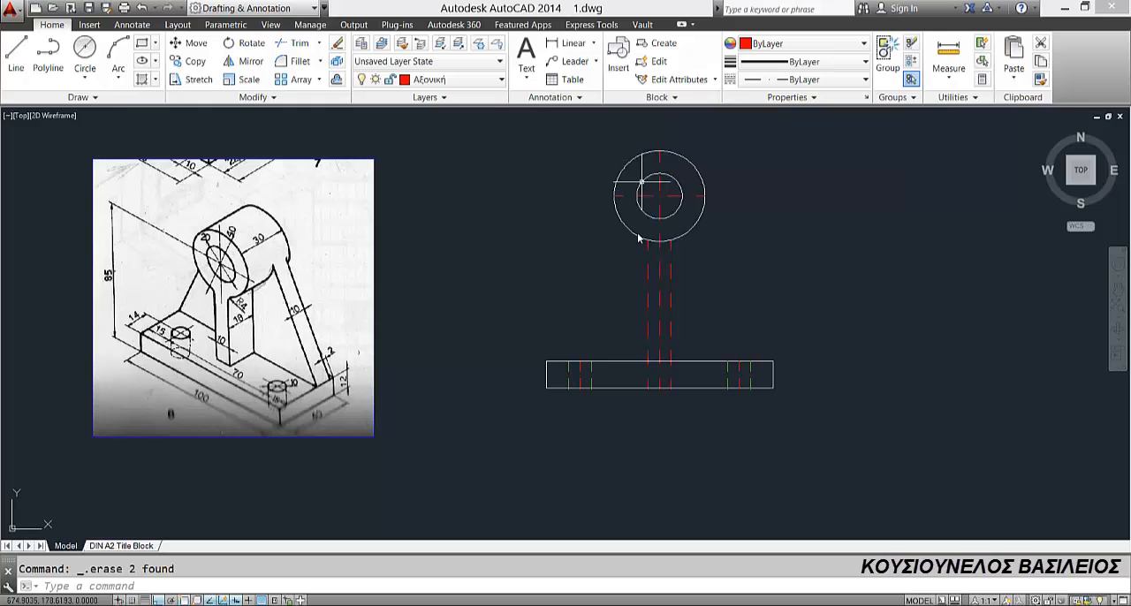
left_click(300, 43)
key("Return")
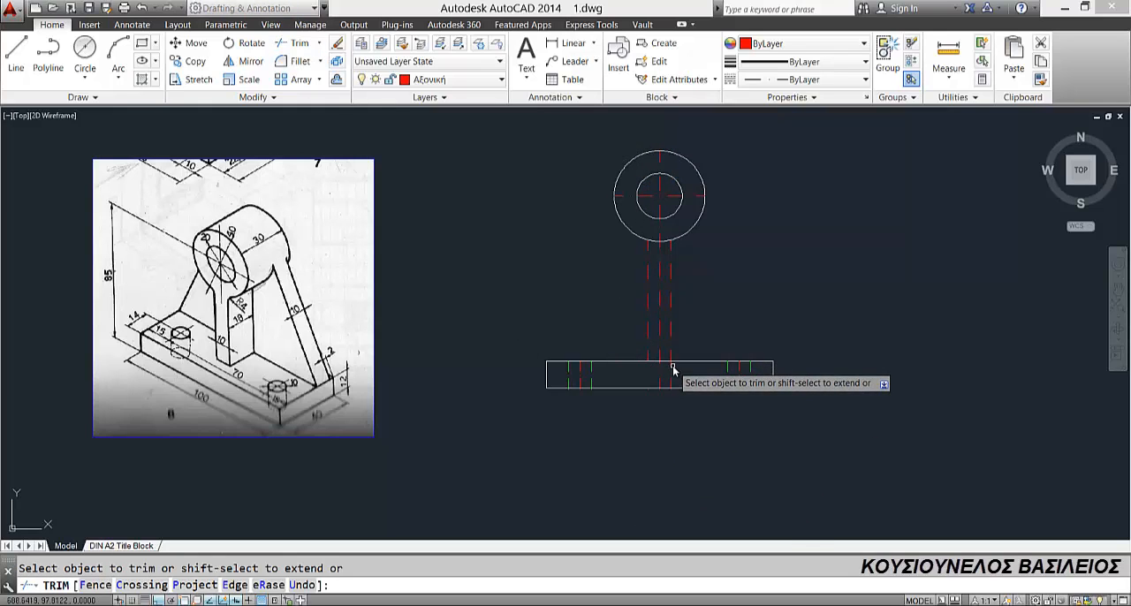
key("Escape")
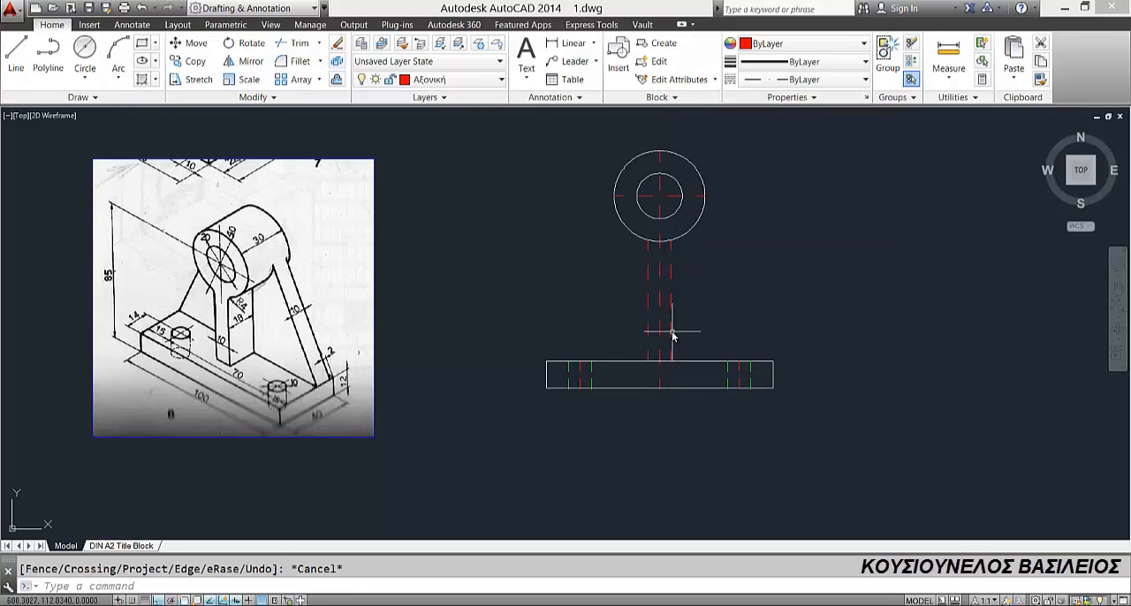
Step: Move the two web edge lines to the Συνεχόμενη layer
left_click(672, 334)
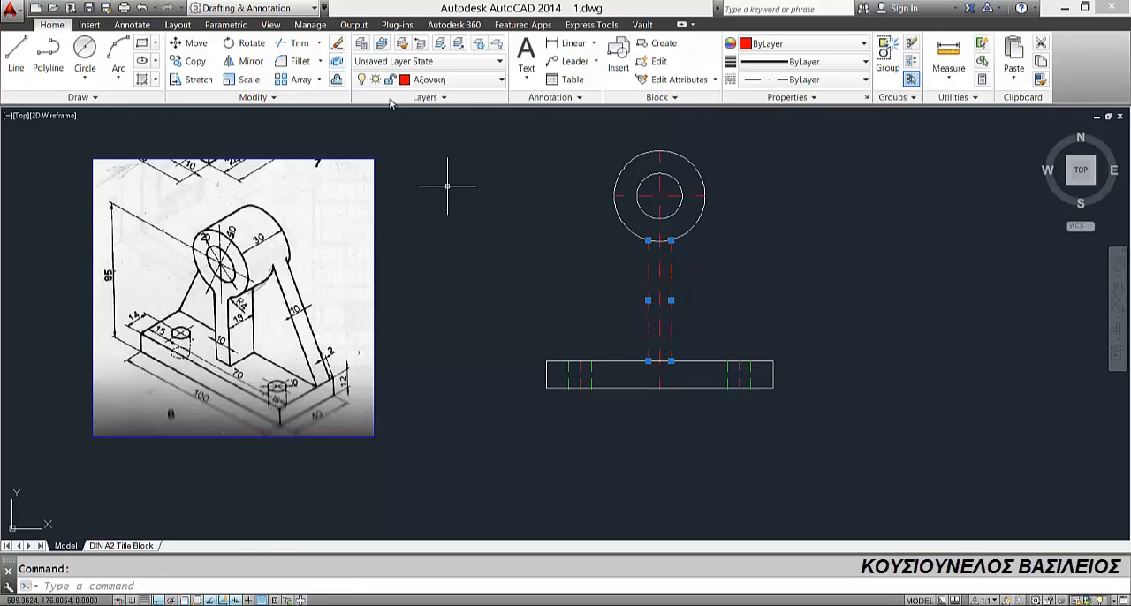
left_click(431, 82)
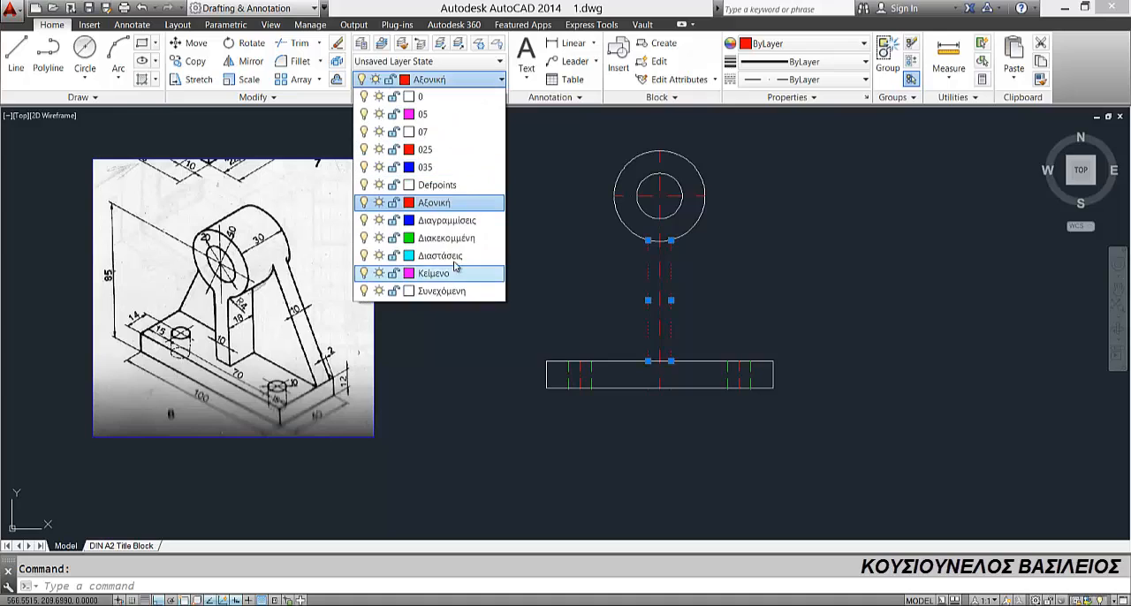
left_click(446, 291)
key("Escape")
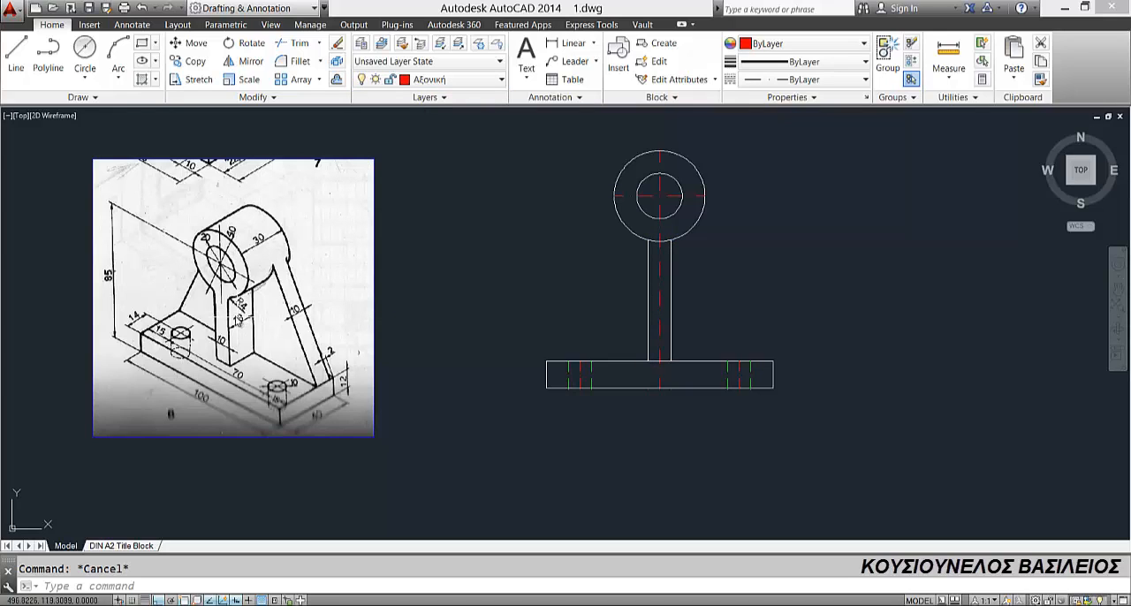
Step: Fillet the corner between the left web edge and the outer circle with radius 4
left_click(299, 62)
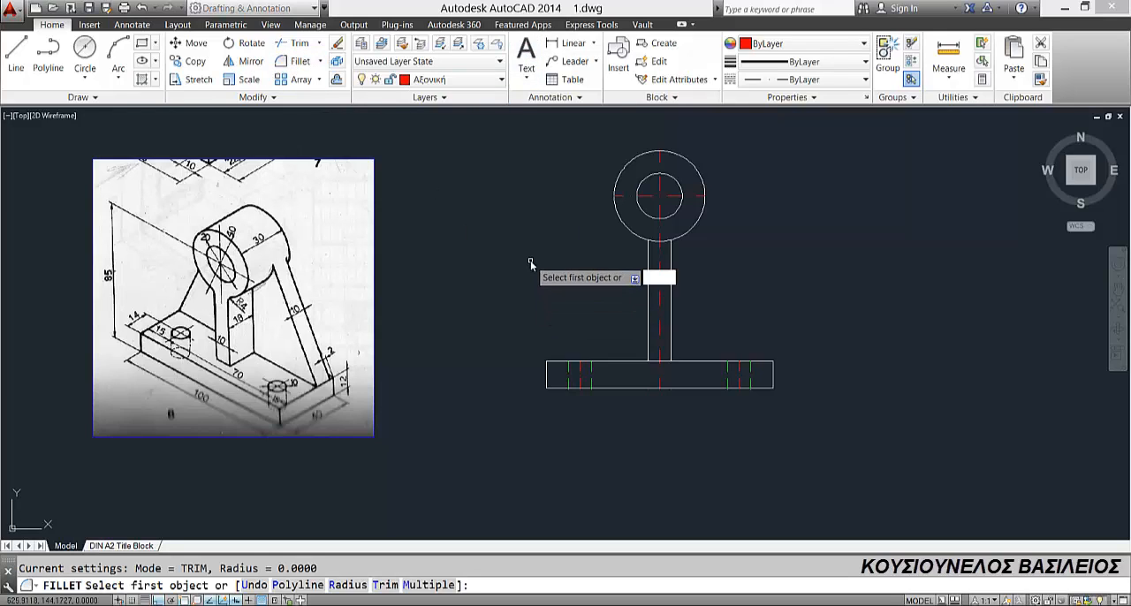
type("r")
key("Return")
type("4")
key("Return")
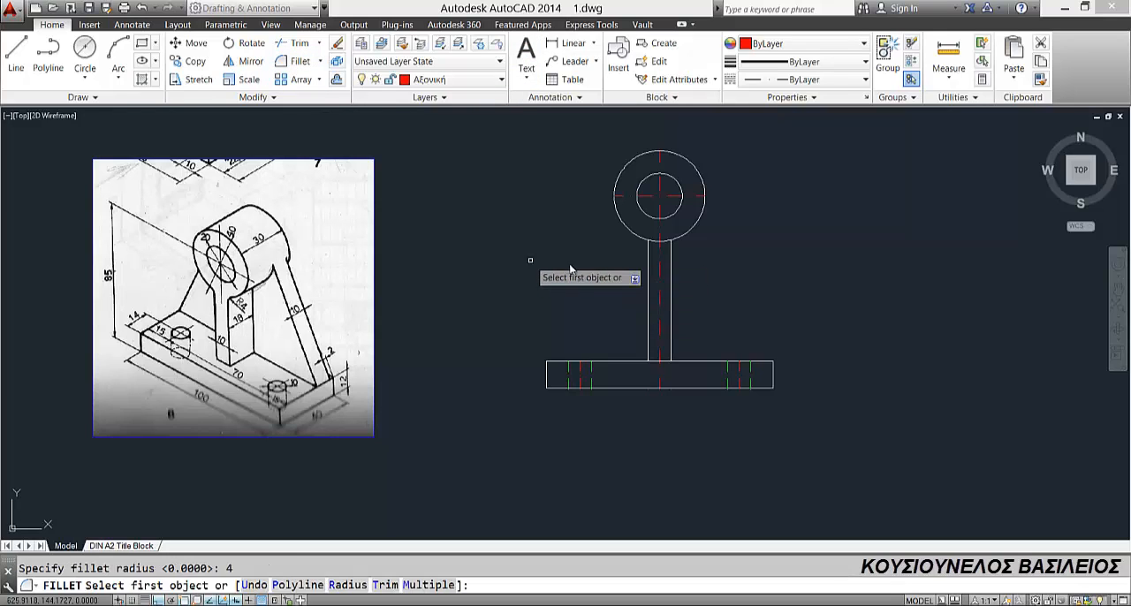
left_click(642, 242)
left_click(642, 239)
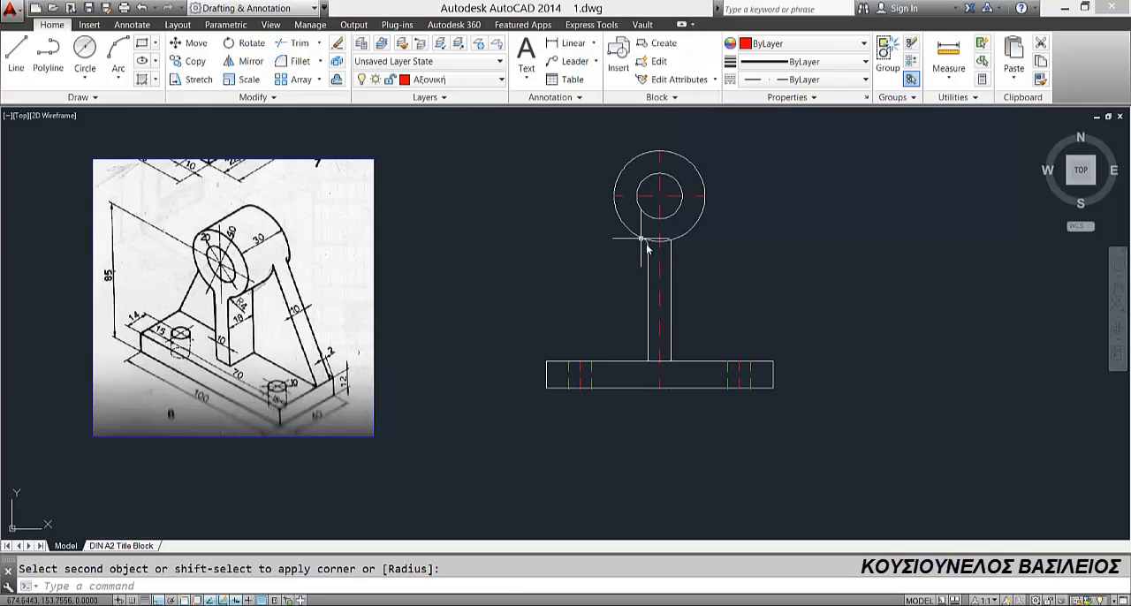
Step: Fillet the corner between the right web edge and the outer circle with the same radius of 4
scroll(688, 269, "up", 4)
key("Return")
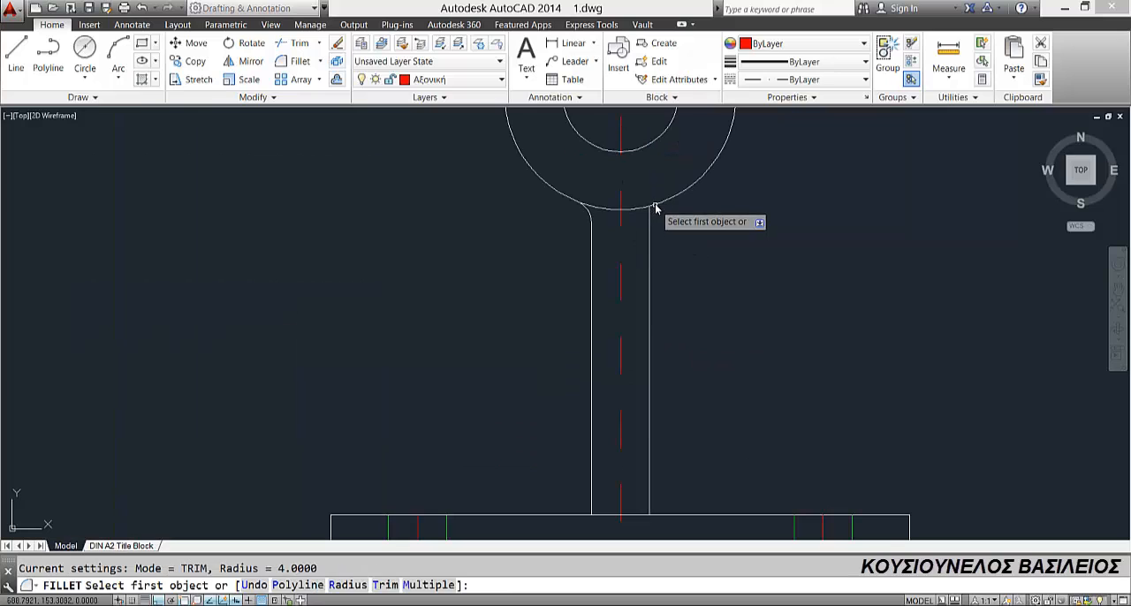
left_click(657, 207)
left_click(651, 223)
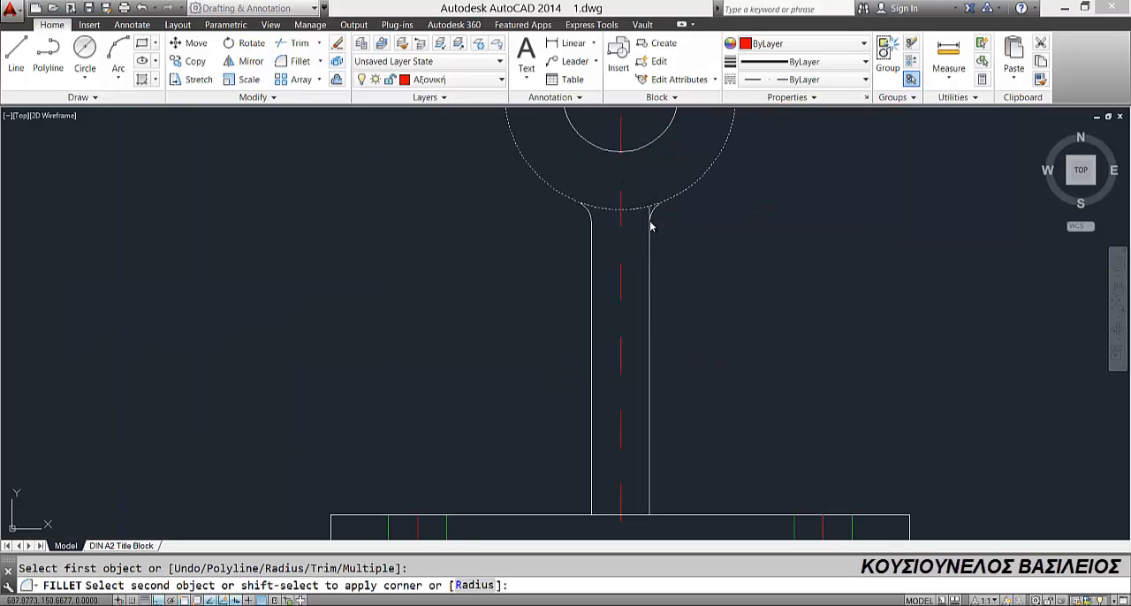
Step: Trim away the arc of the outer circle between the two web fillets
scroll(624, 285, "down", 4)
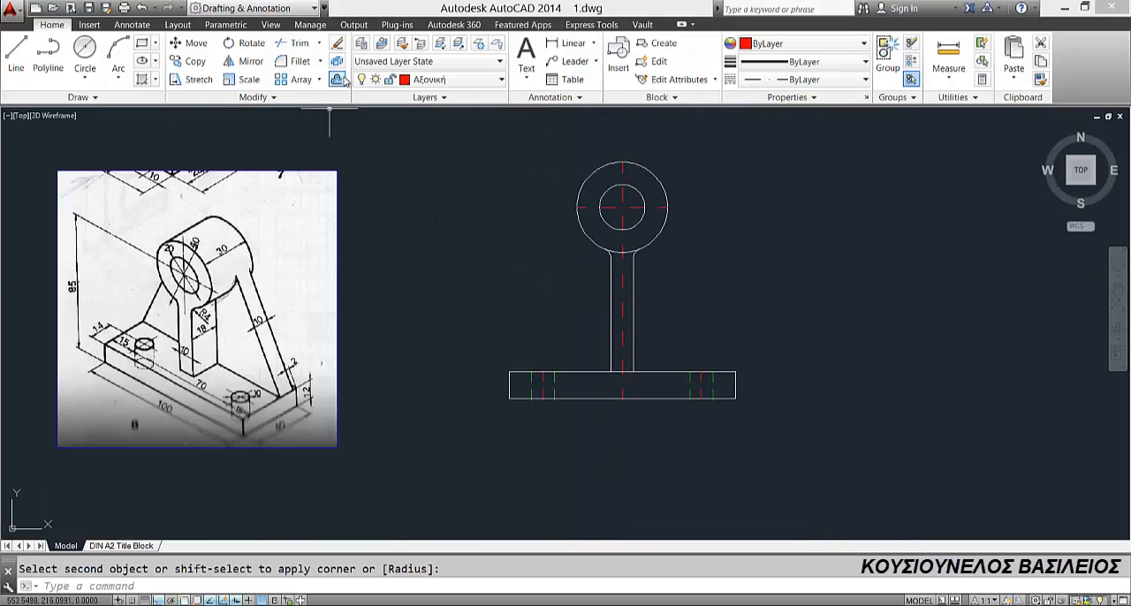
left_click(294, 42)
key("Return")
scroll(613, 253, "up", 2)
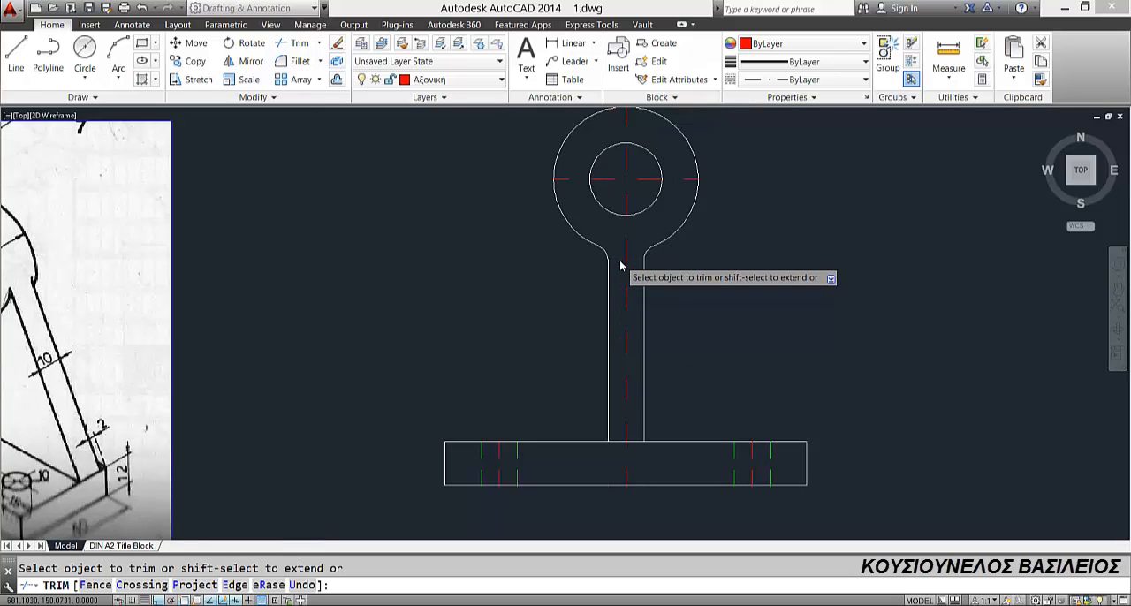
scroll(620, 259, "down", 2)
key("Escape")
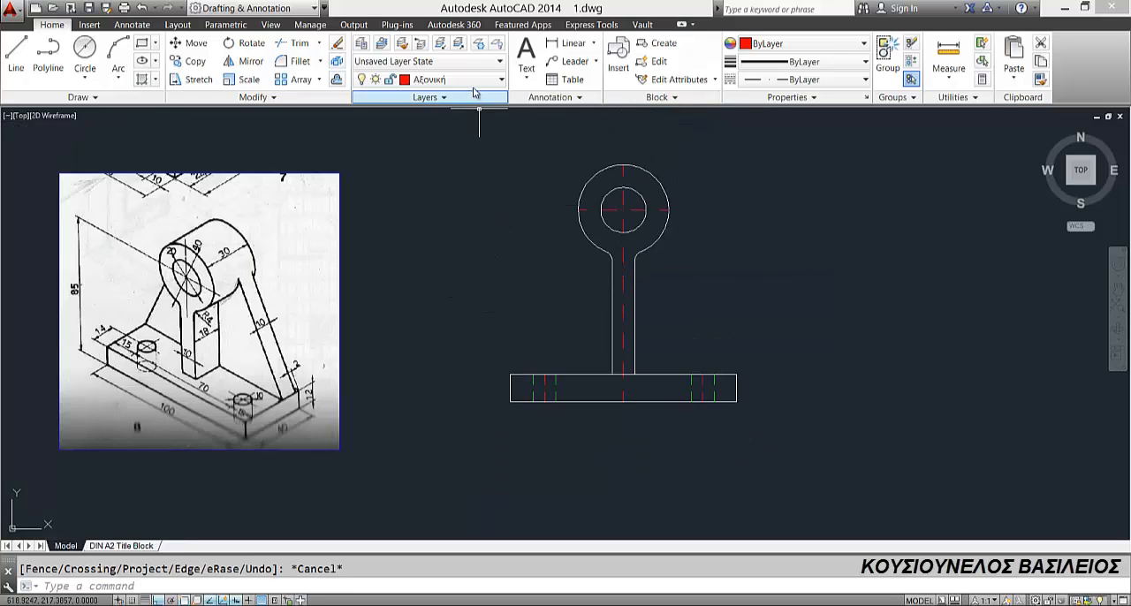
Step: Make Συνεχόμενη the current layer and draw a line from the base's top-left corner tangent to the left side of the outer circle
left_click(442, 80)
left_click(442, 291)
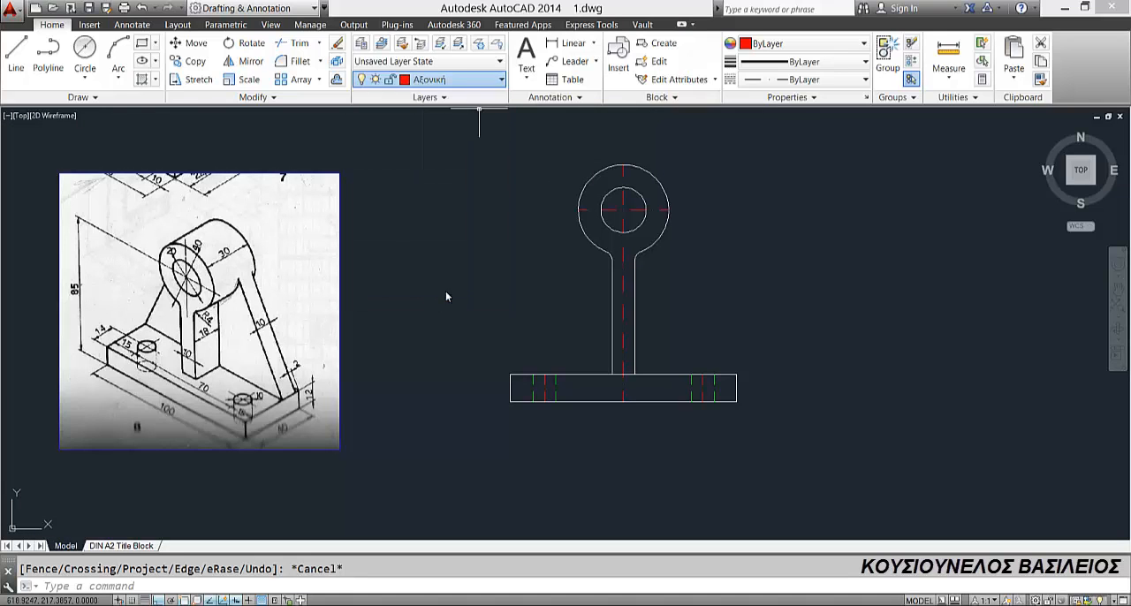
left_click(16, 54)
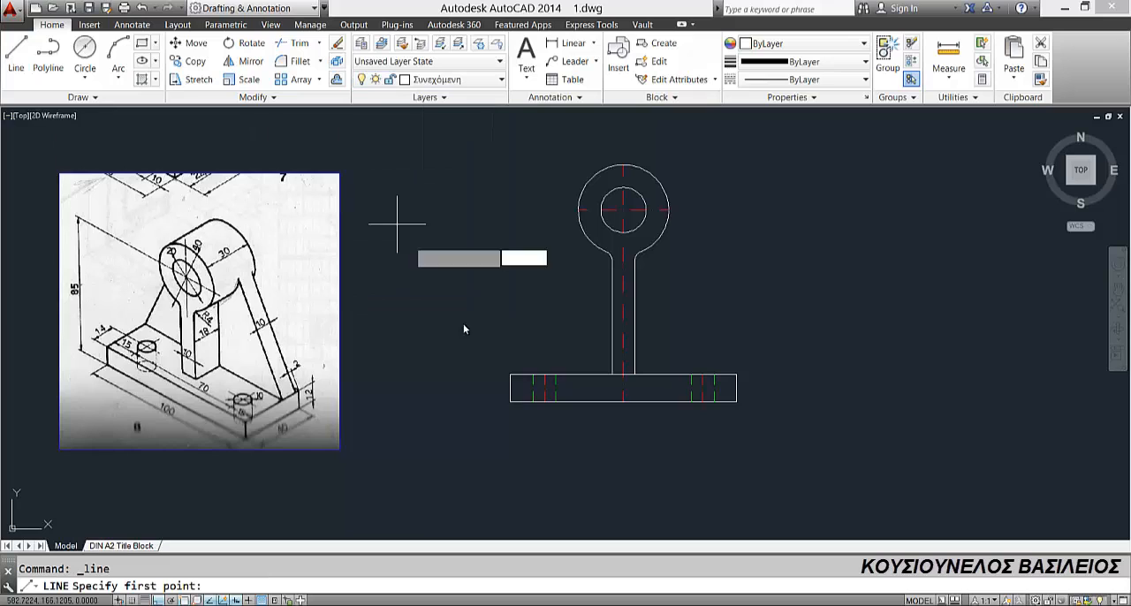
left_click(511, 376)
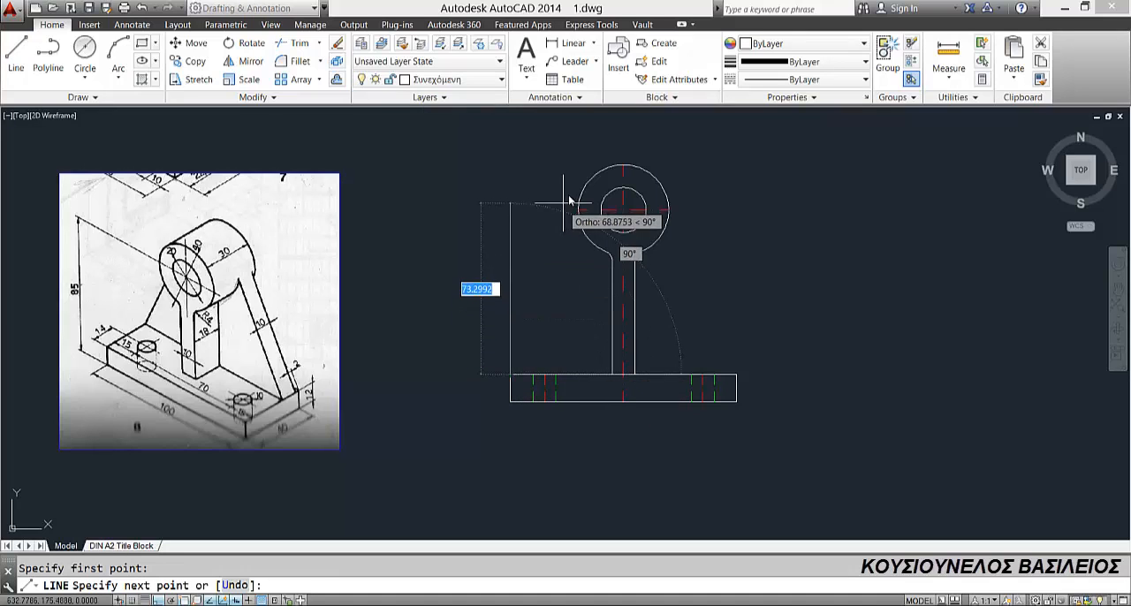
right_click(586, 188, "shift")
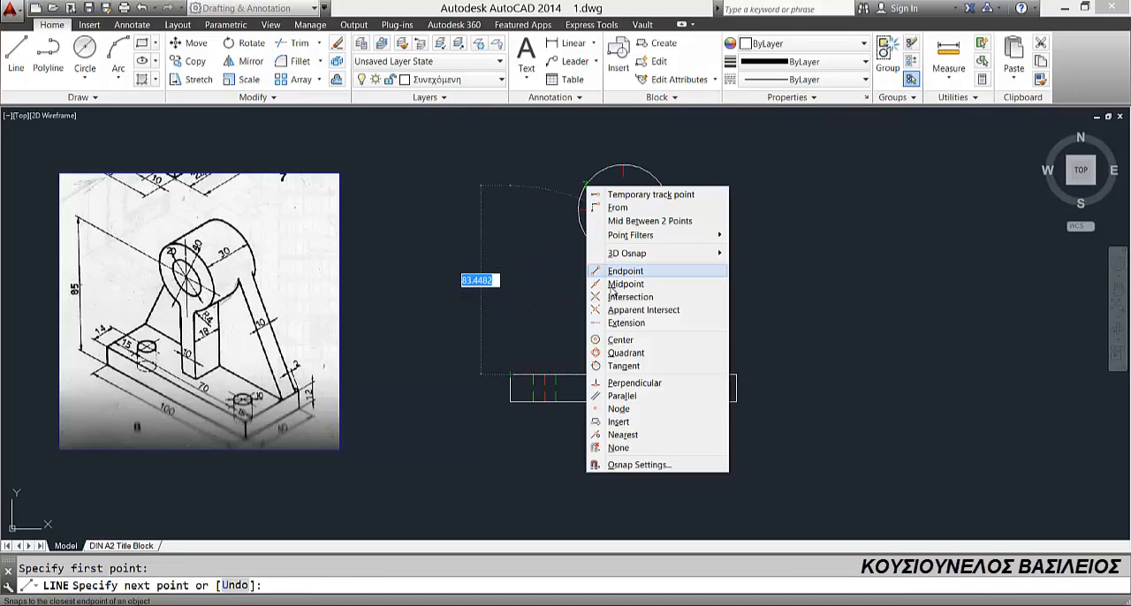
left_click(618, 365)
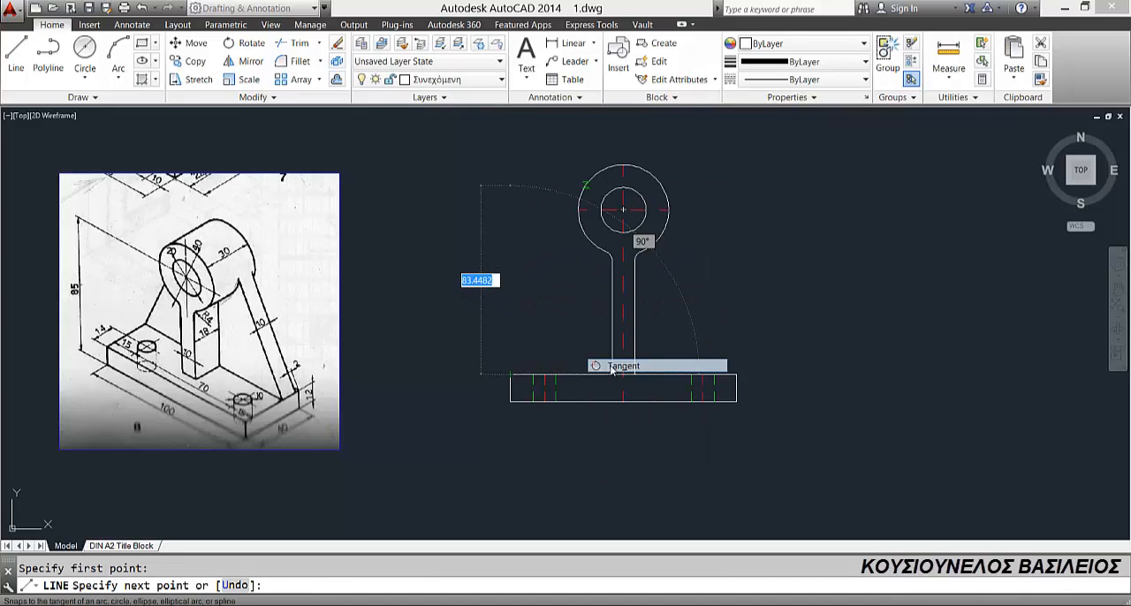
left_click(583, 193)
key("Return")
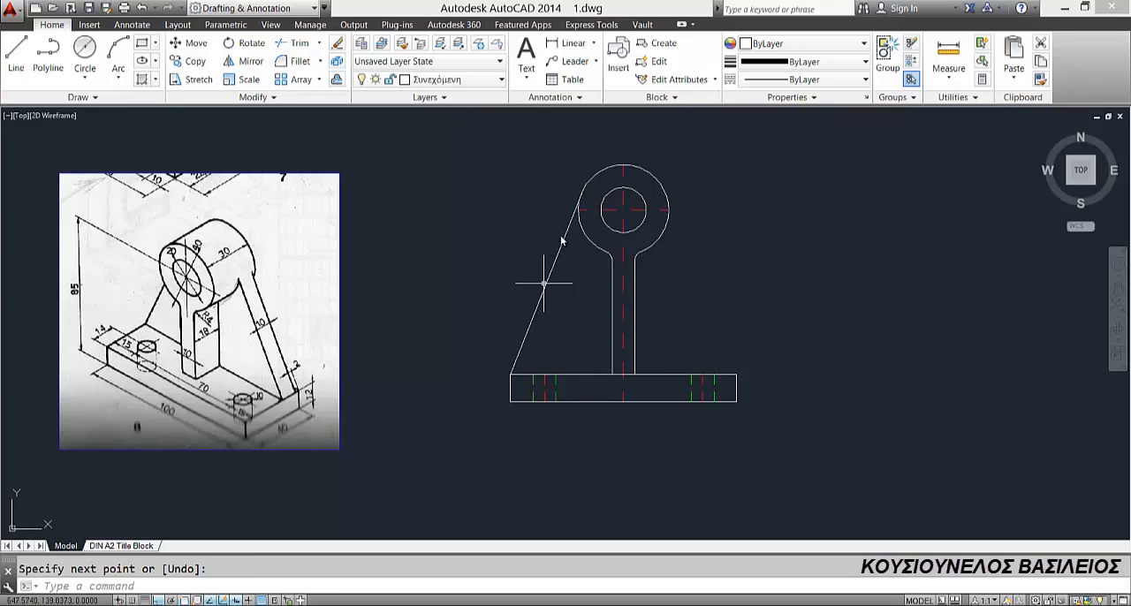
Step: Mirror the slanted tangent line about the vertical centre line, keeping the original
left_click(564, 248)
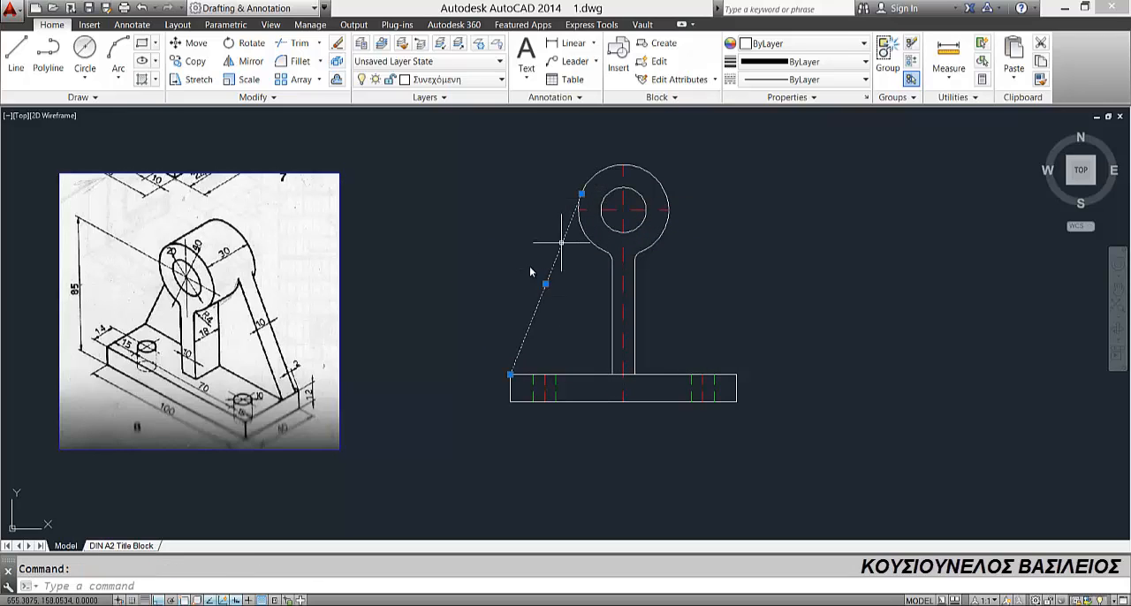
left_click(244, 61)
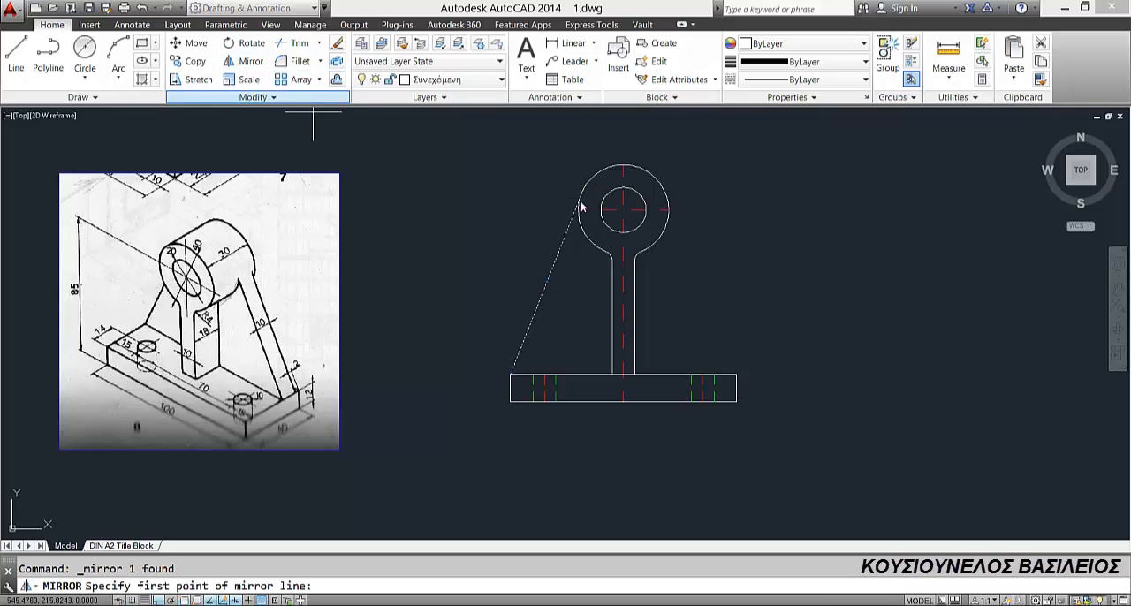
left_click(623, 166)
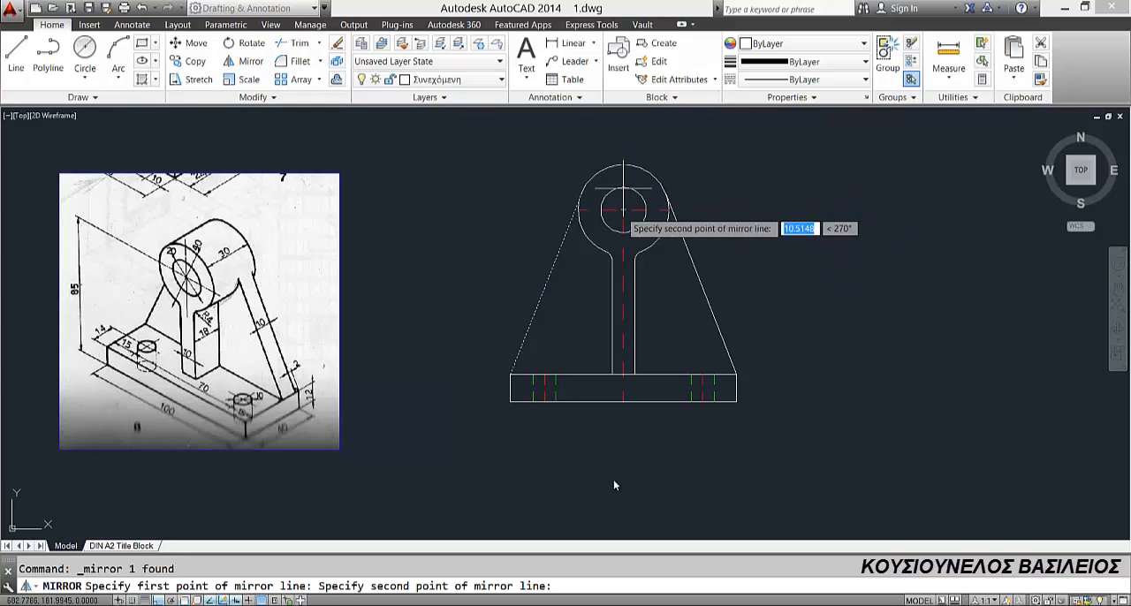
left_click(627, 515)
key("Return")
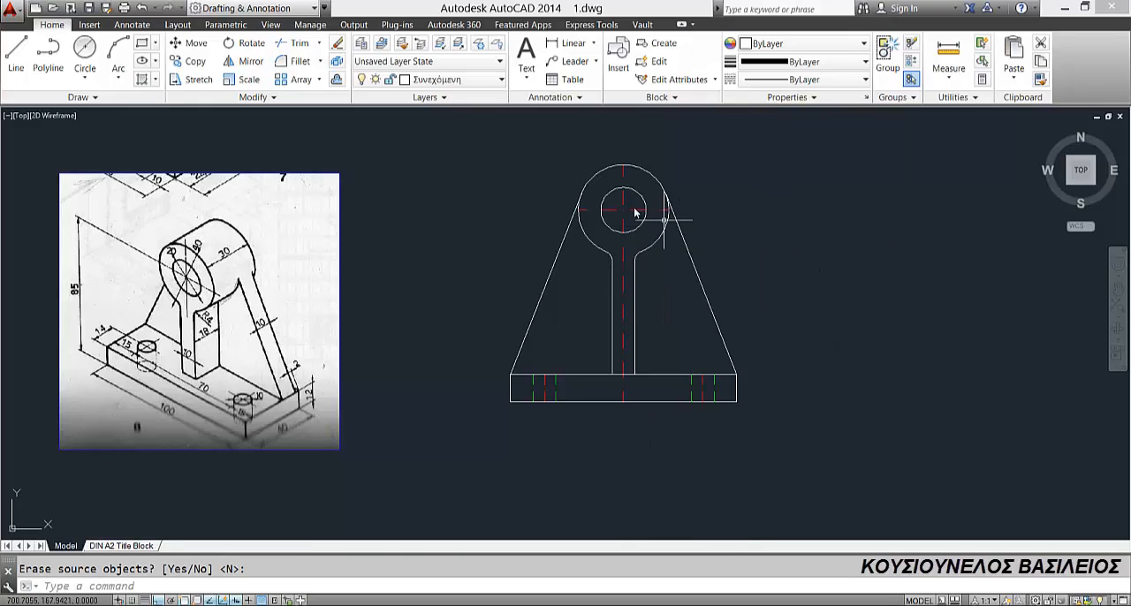
Step: Stretch the lower end of the vertical centre line straight down, well below the base of the front view
scroll(550, 265, "down", 2)
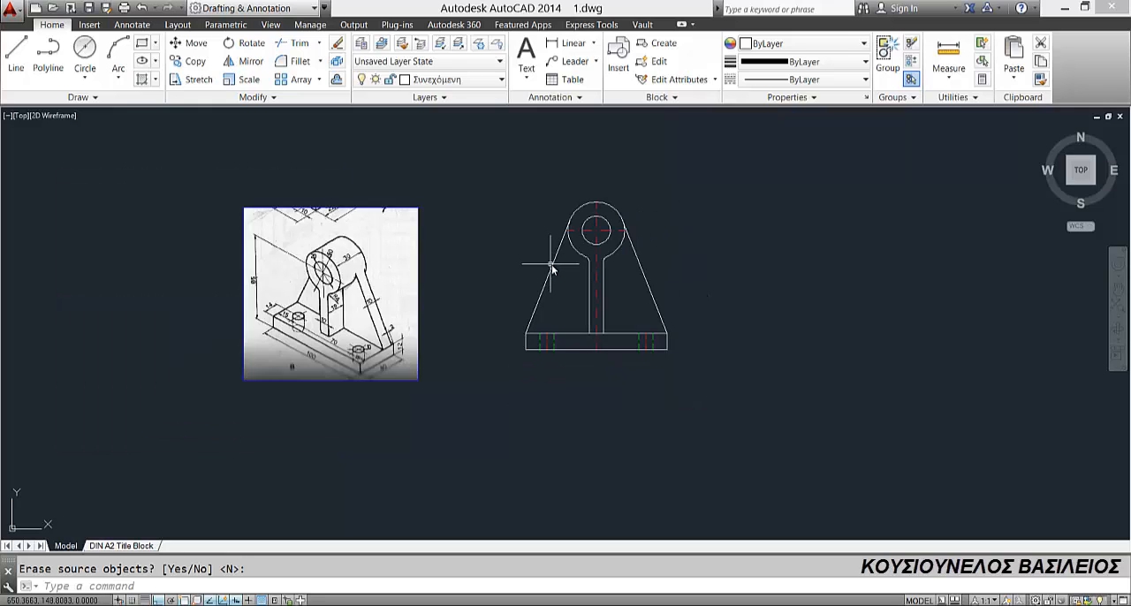
middle_click_drag(552, 256, 550, 201)
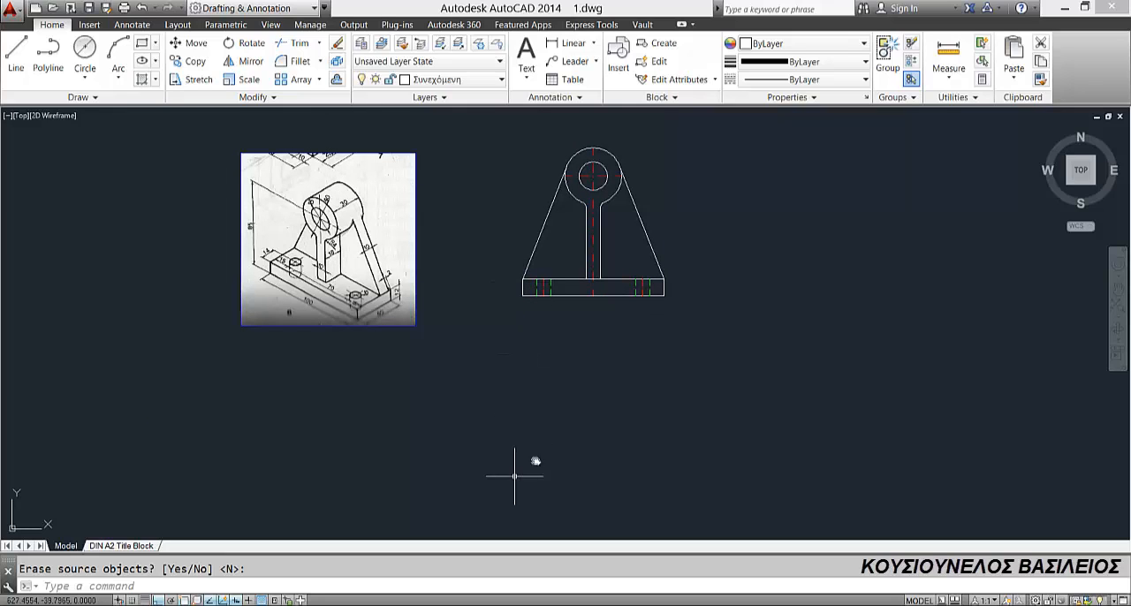
key("Return")
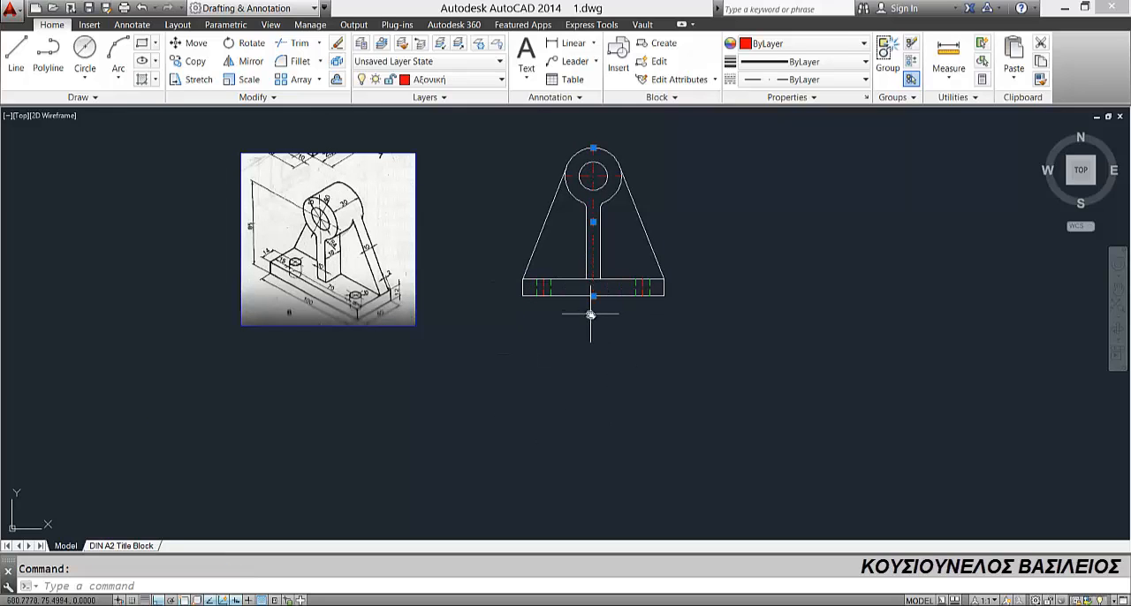
left_click(593, 297)
mouse_move(589, 451)
middle_mouse_down()
mouse_move(571, 305)
mouse_move(503, 443)
middle_mouse_up()
left_click(570, 416)
key("Escape")
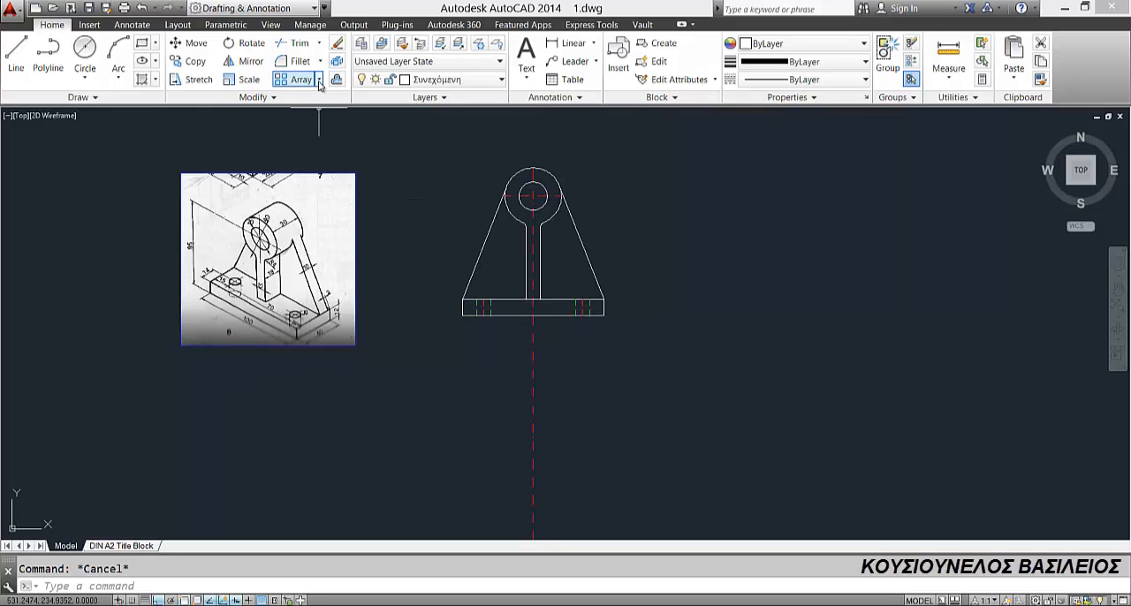
Step: Draw a rectangle 100 long and 40 wide below the front view for the base's top view
left_click(142, 43)
left_click(442, 422)
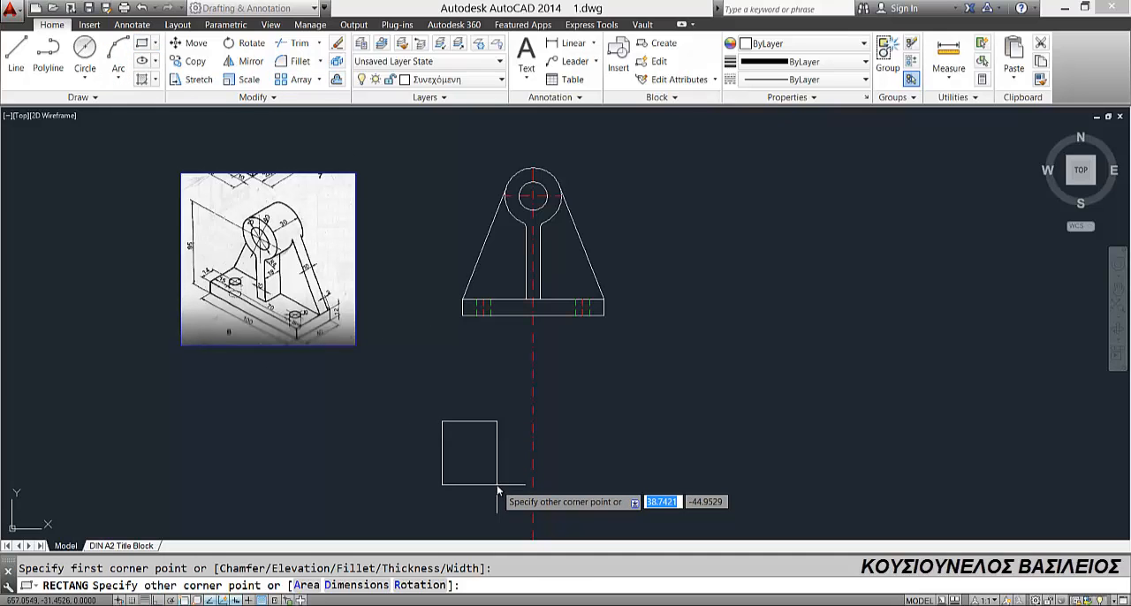
type("d")
key("Return")
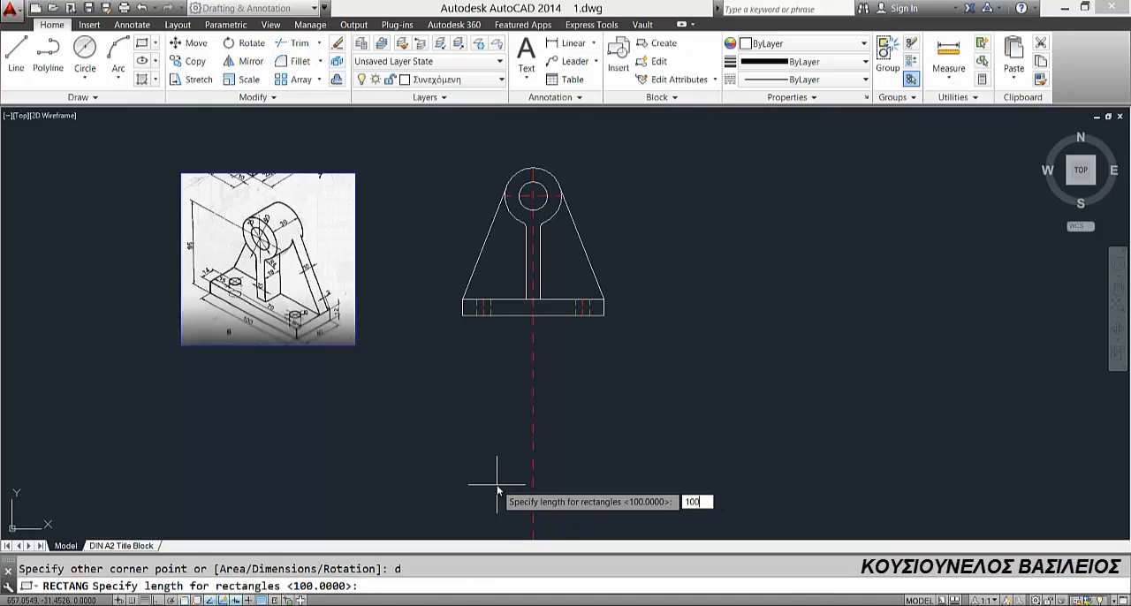
type("100")
key("Return")
type("40")
key("Return")
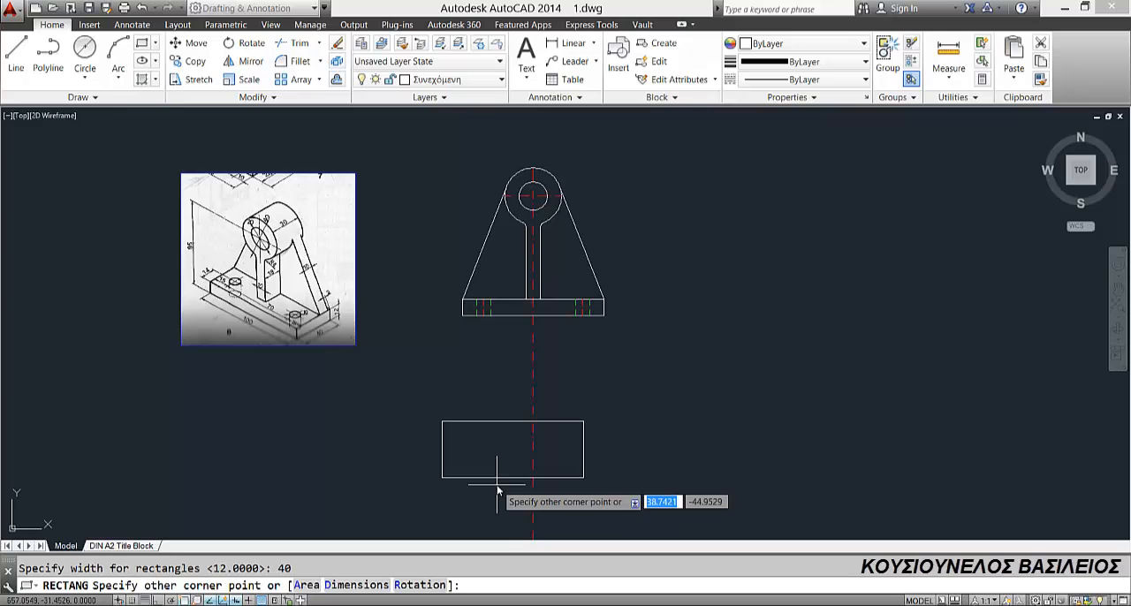
left_click(501, 486)
left_click(502, 421)
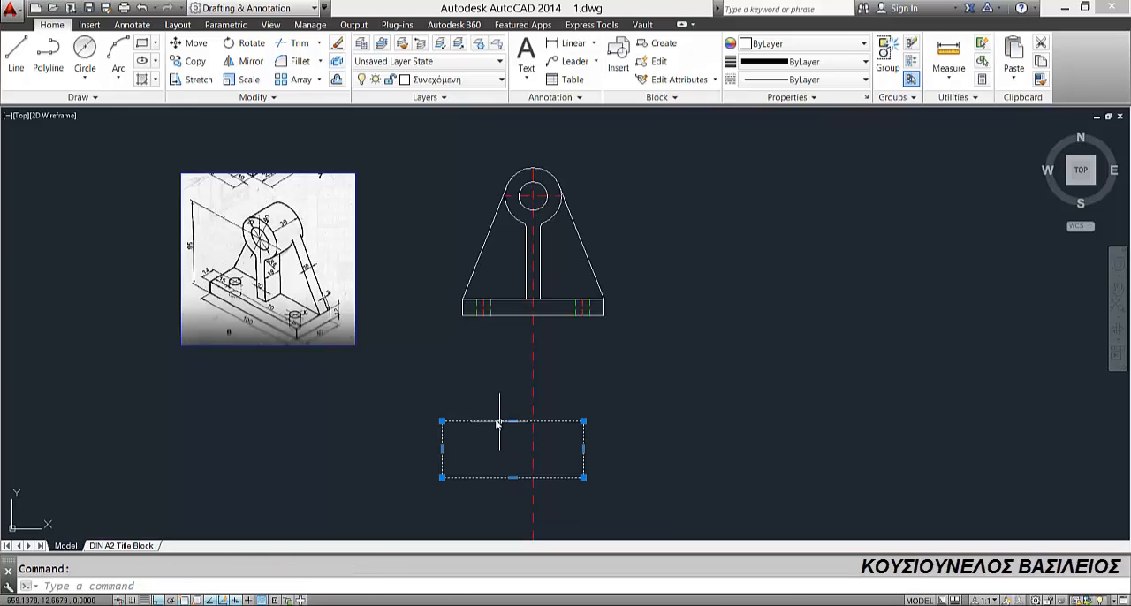
left_click(175, 42)
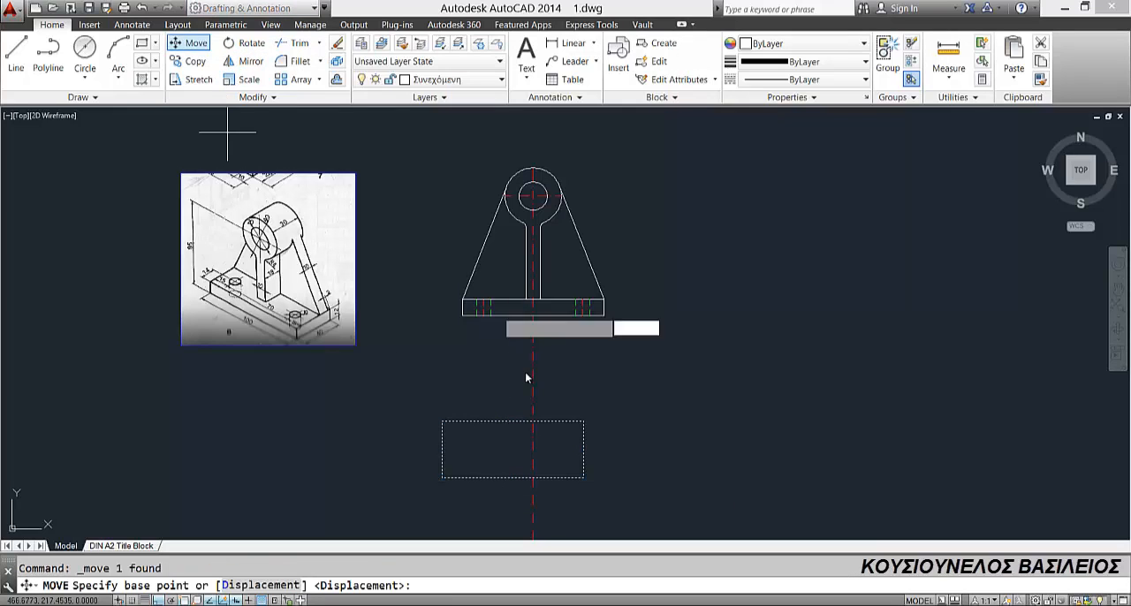
left_click(500, 422)
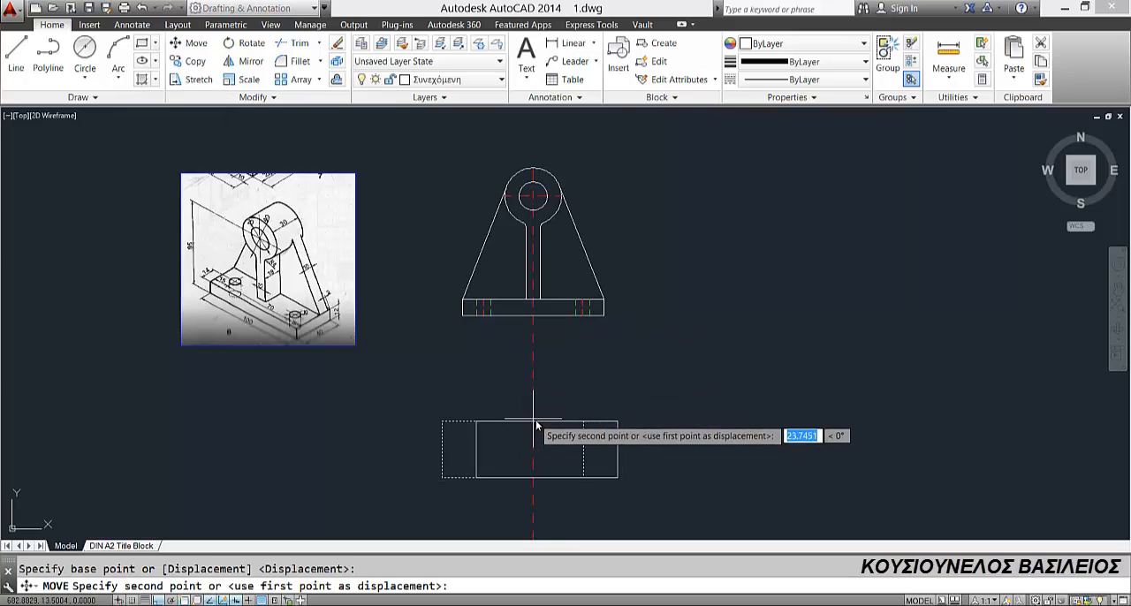
key("Escape")
Step: Move the new rectangle horizontally by its top-edge midpoint onto the vertical centre line, aligning it with the front view
left_click(484, 424)
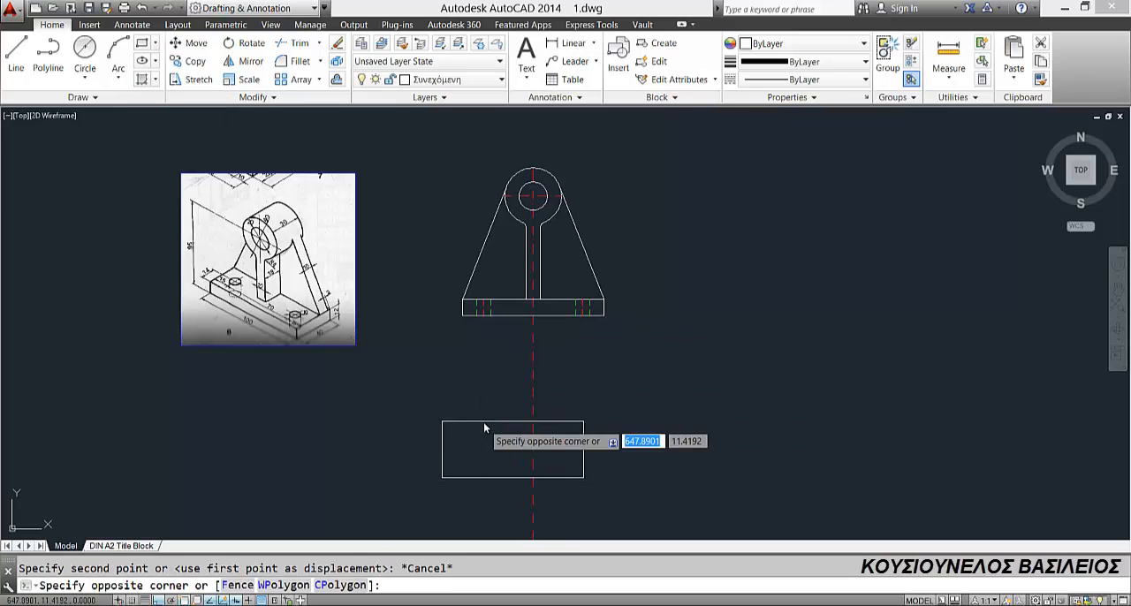
left_click(474, 422)
left_click(175, 43)
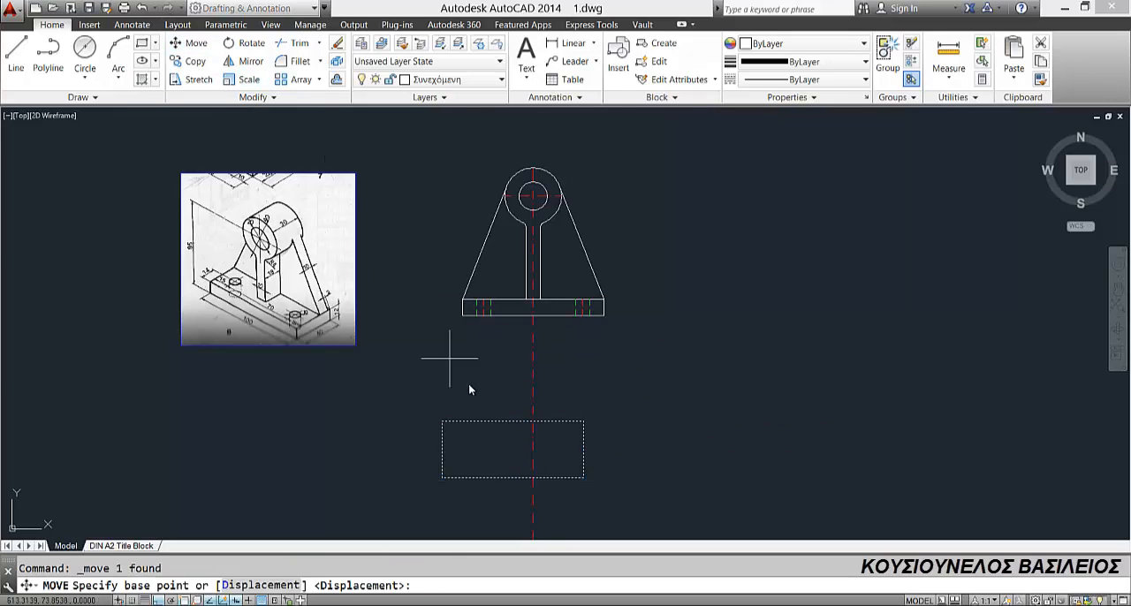
left_click(513, 422)
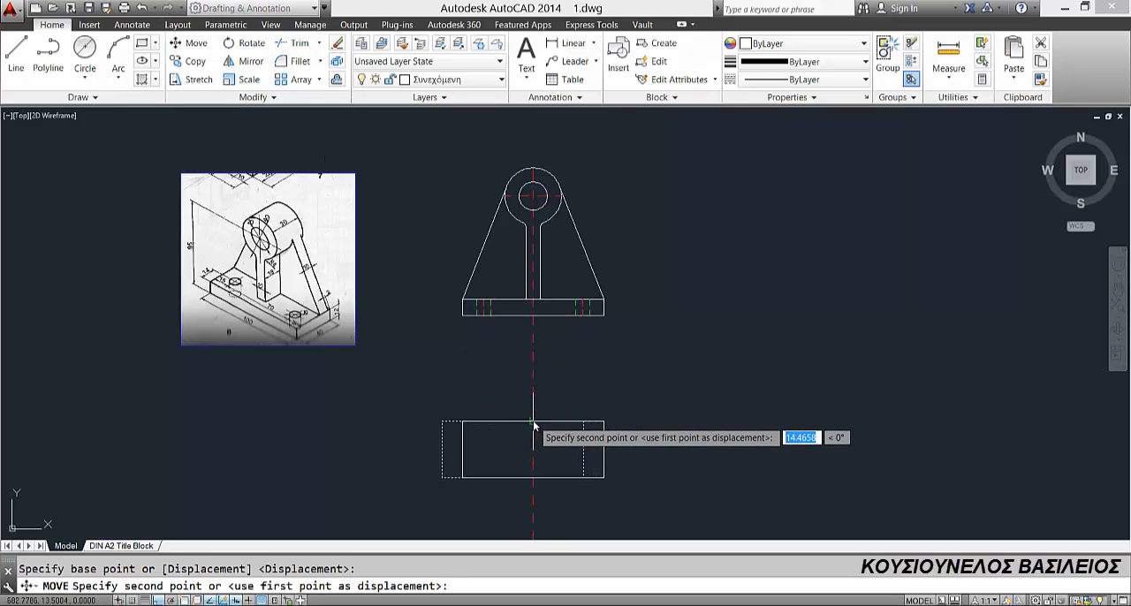
key("Escape")
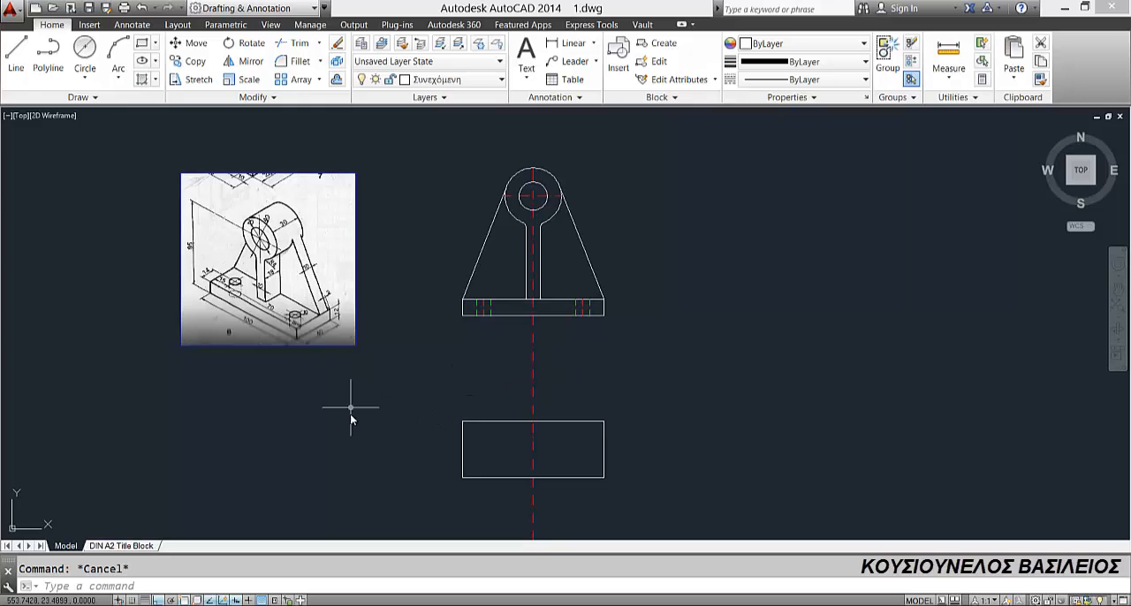
Step: Stretch the lower end of the left hole's centre line straight down to the bottom edge of the top-view rectangle
middle_click_drag(350, 414, 345, 366)
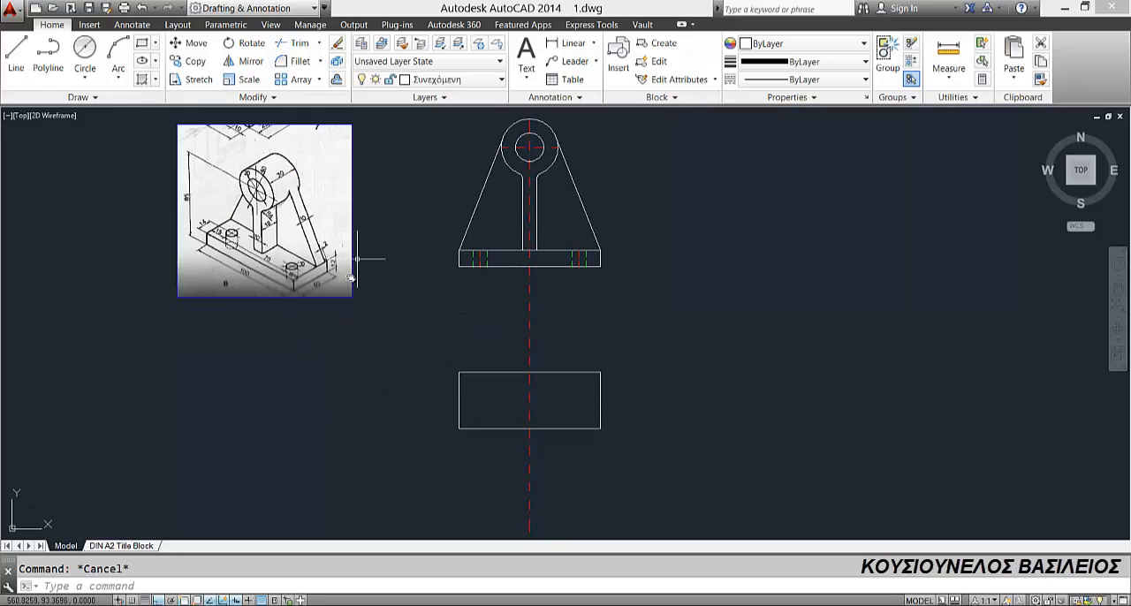
middle_click_drag(276, 201, 280, 265)
scroll(264, 315, "up", 2)
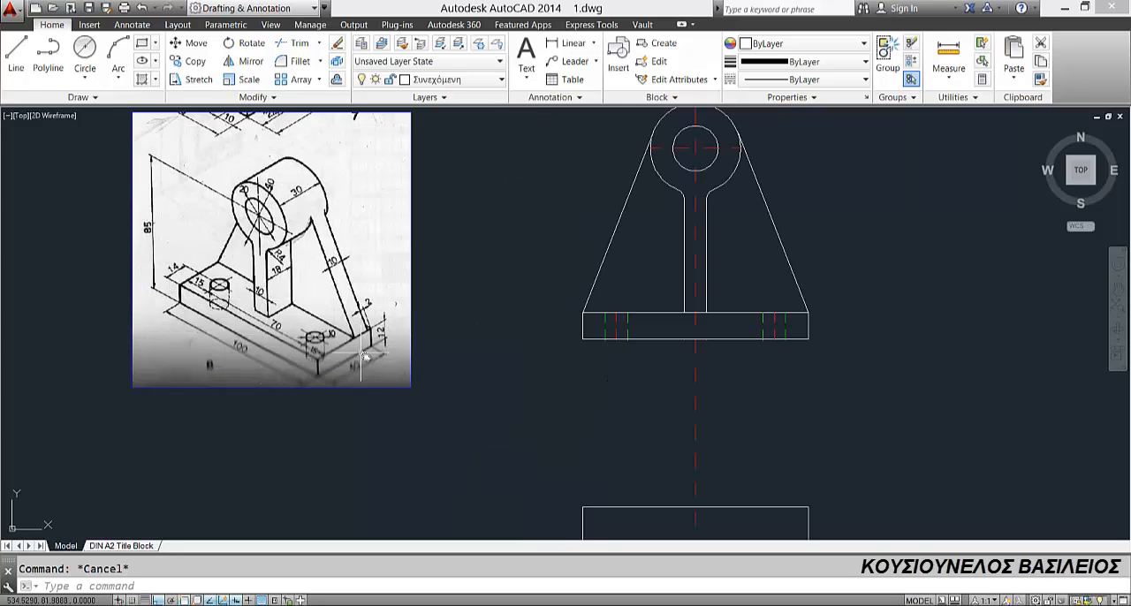
middle_click_drag(383, 330, 363, 289)
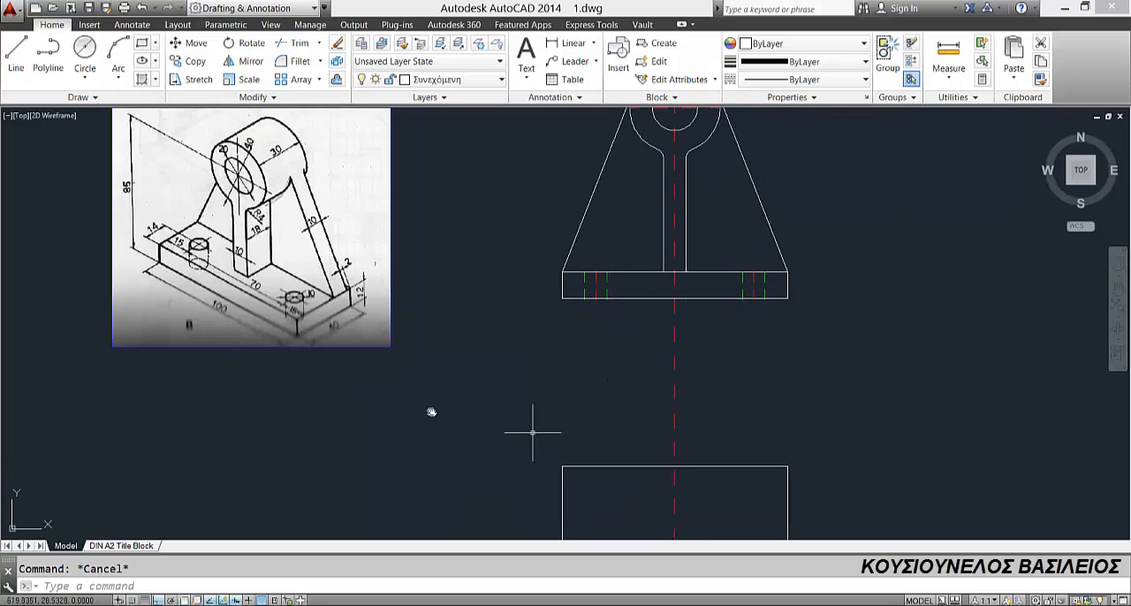
middle_click_drag(509, 461, 505, 398)
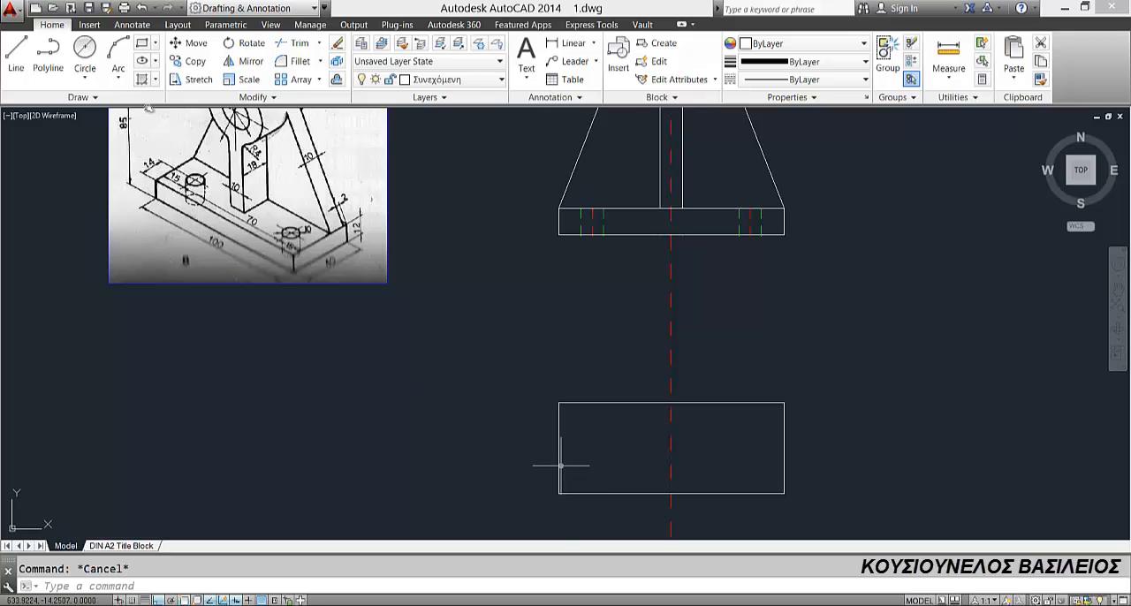
left_click(592, 232)
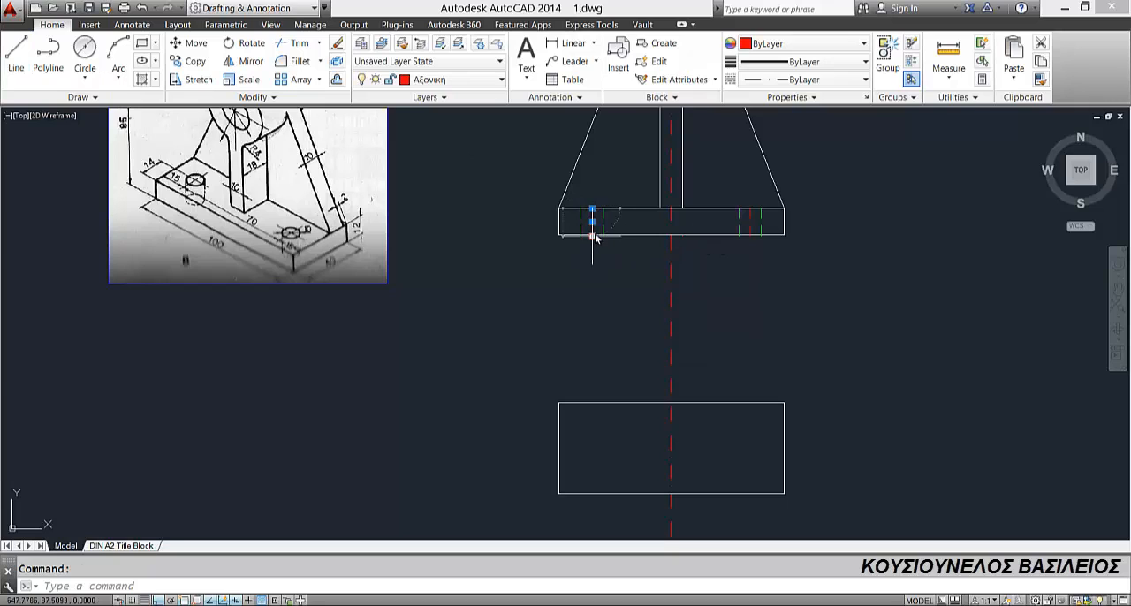
left_click(593, 236)
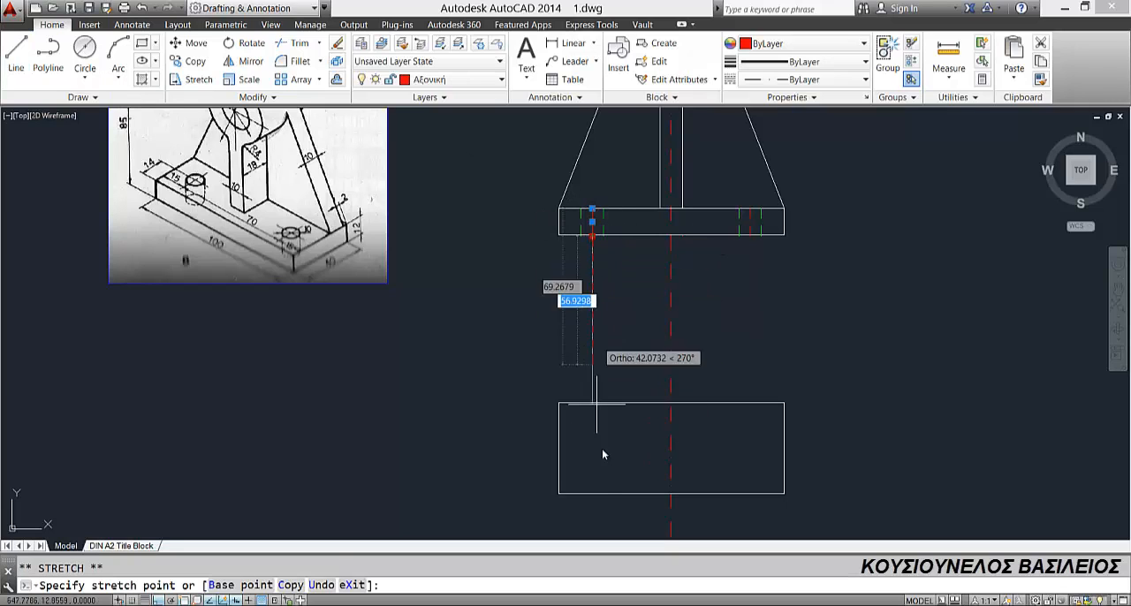
left_click(593, 493)
key("Escape")
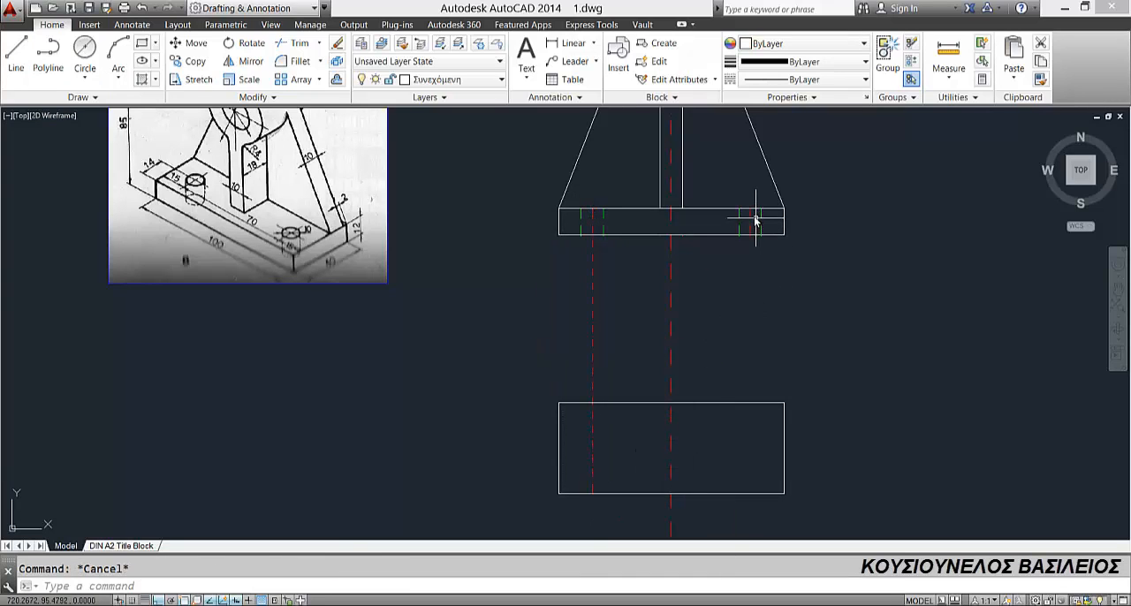
Step: Stretch the lower end of the right hole's centre line straight down to the top-view rectangle's bottom edge
left_click(752, 239)
left_click(748, 232)
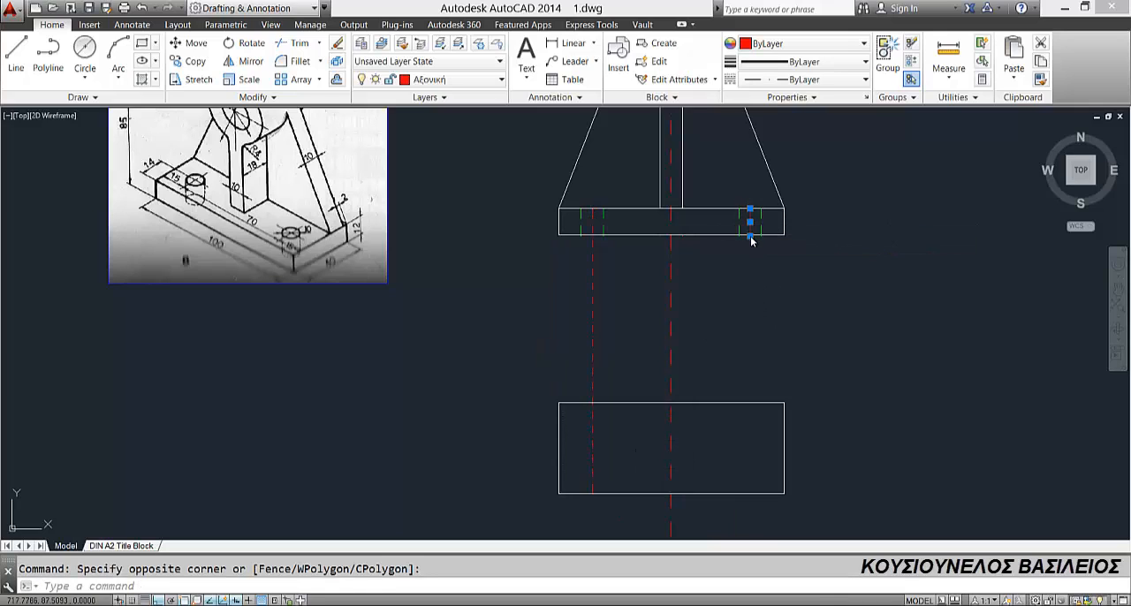
left_click(750, 237)
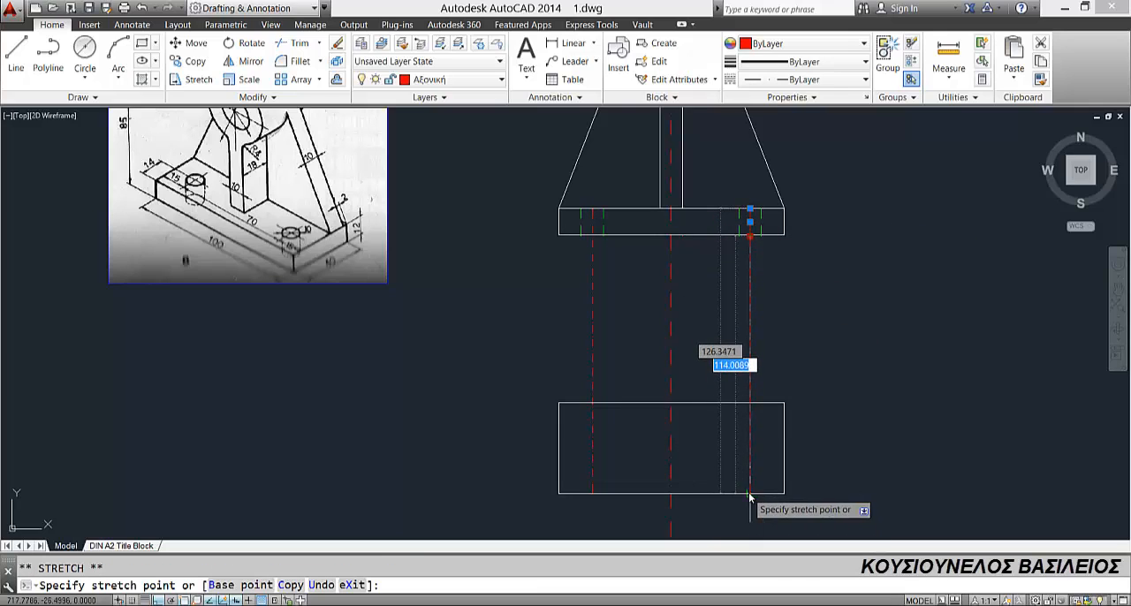
left_click(750, 494)
key("Escape")
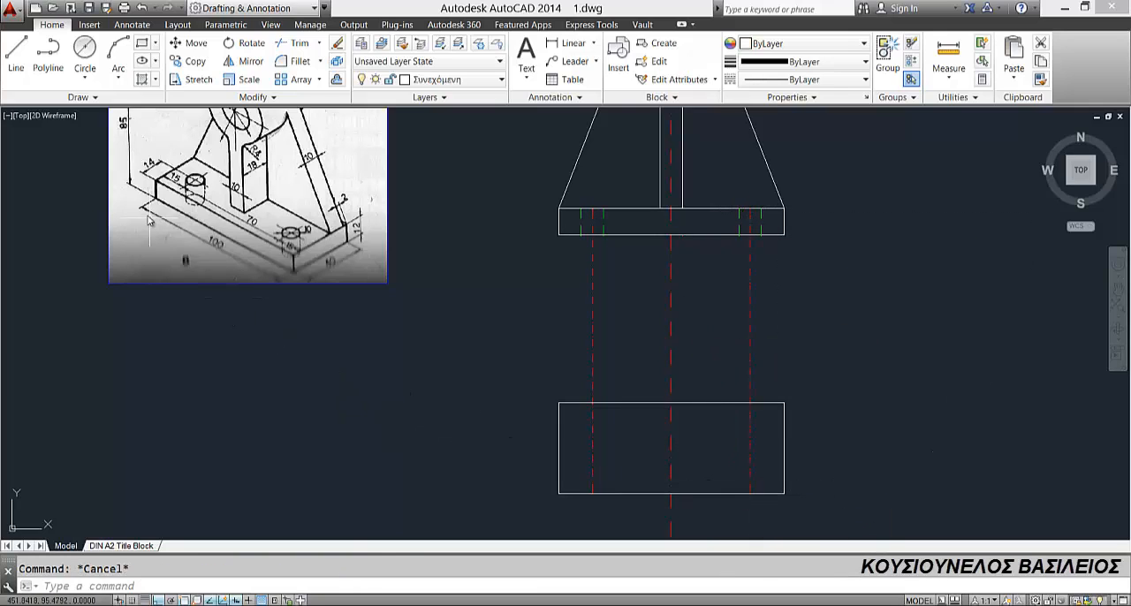
Step: Explode the top-view rectangle and offset its bottom edge 14 inward
left_click(620, 495)
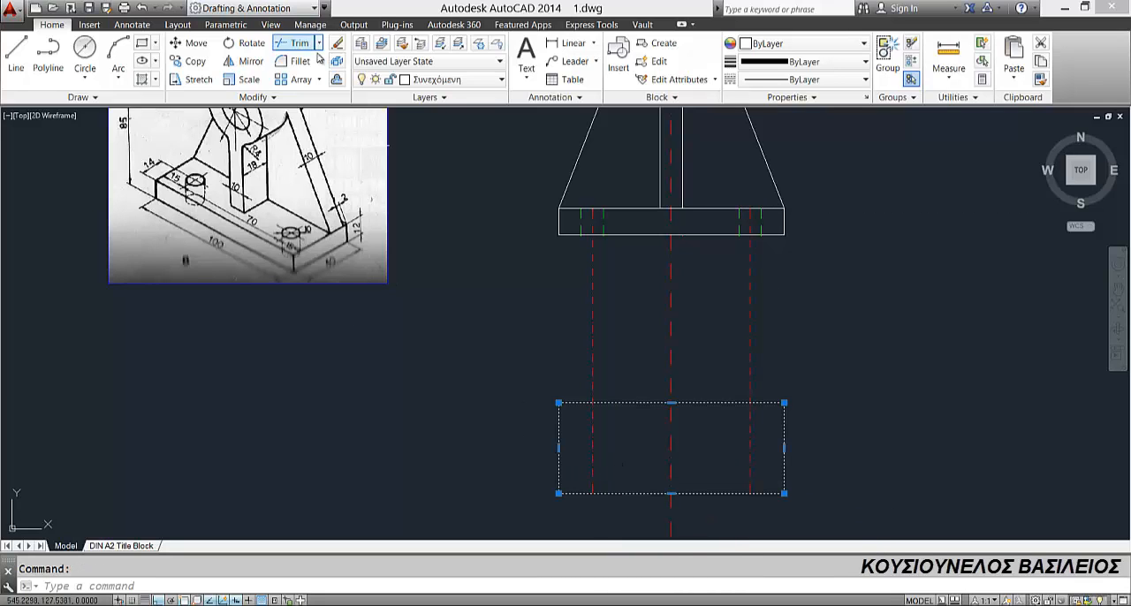
left_click(337, 79)
type("o")
key("Return")
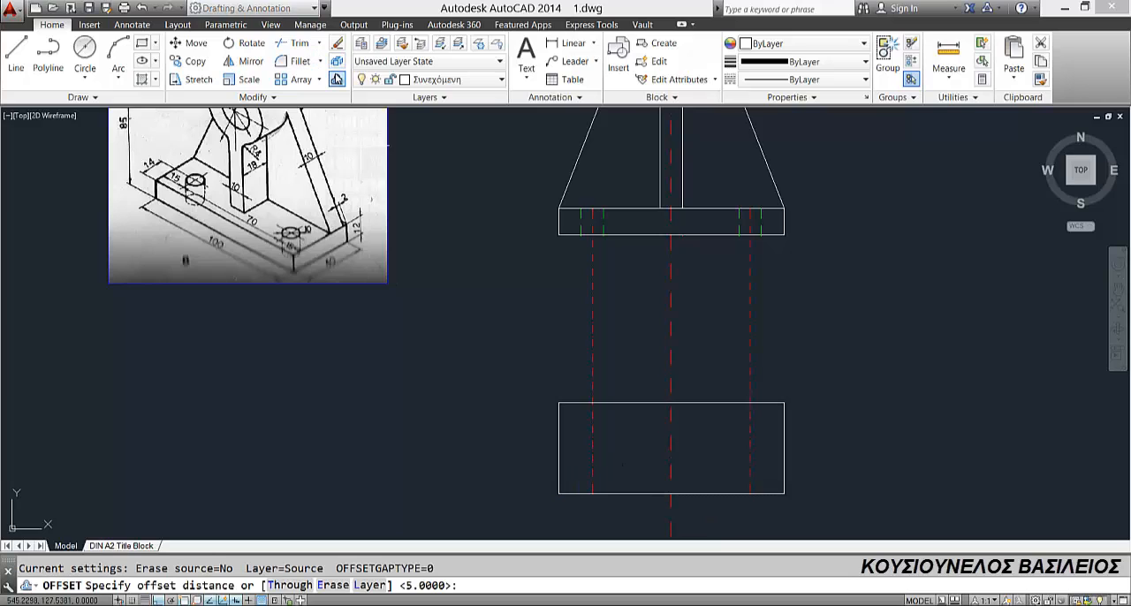
type("14")
key("Return")
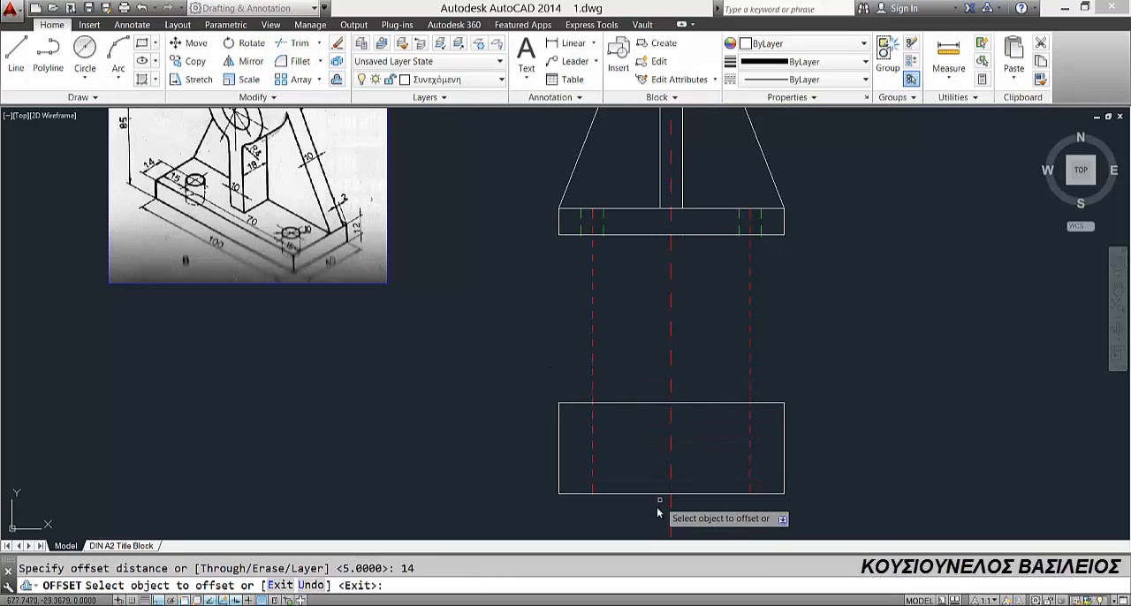
left_click(646, 494)
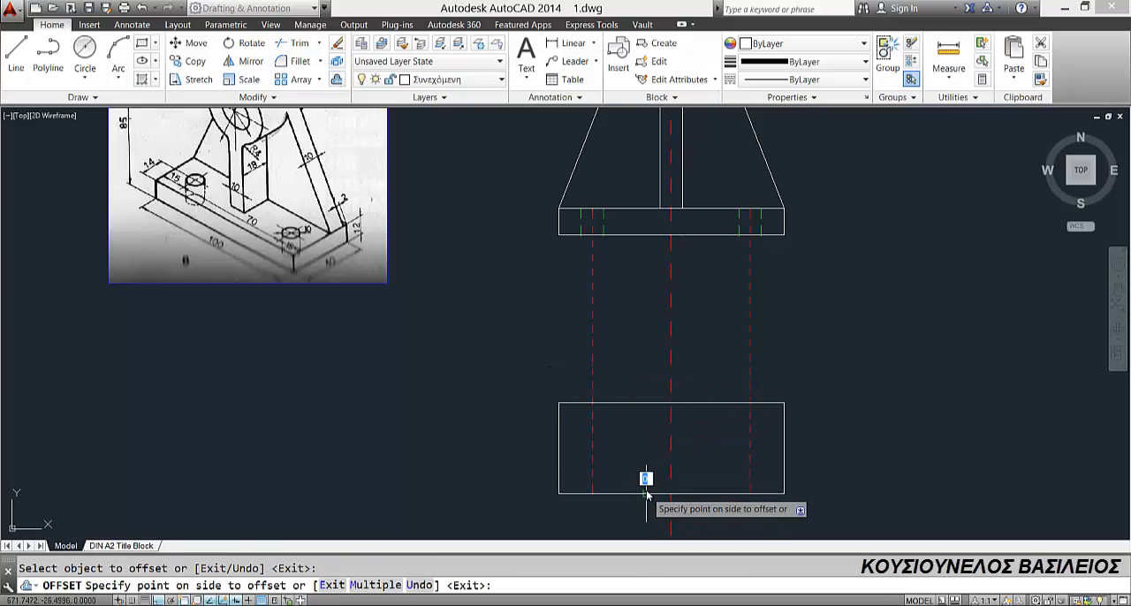
left_click(646, 475)
key("Escape")
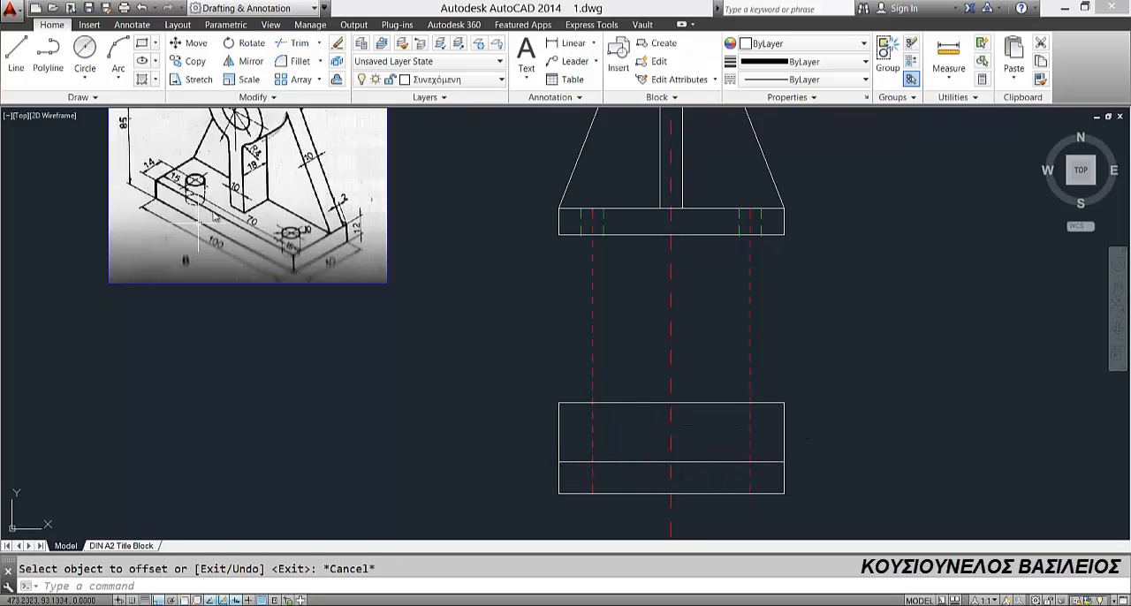
Step: Draw a circle of diameter 10 centred where the left hole's centre line crosses the offset line
left_click(82, 53)
left_click(593, 462)
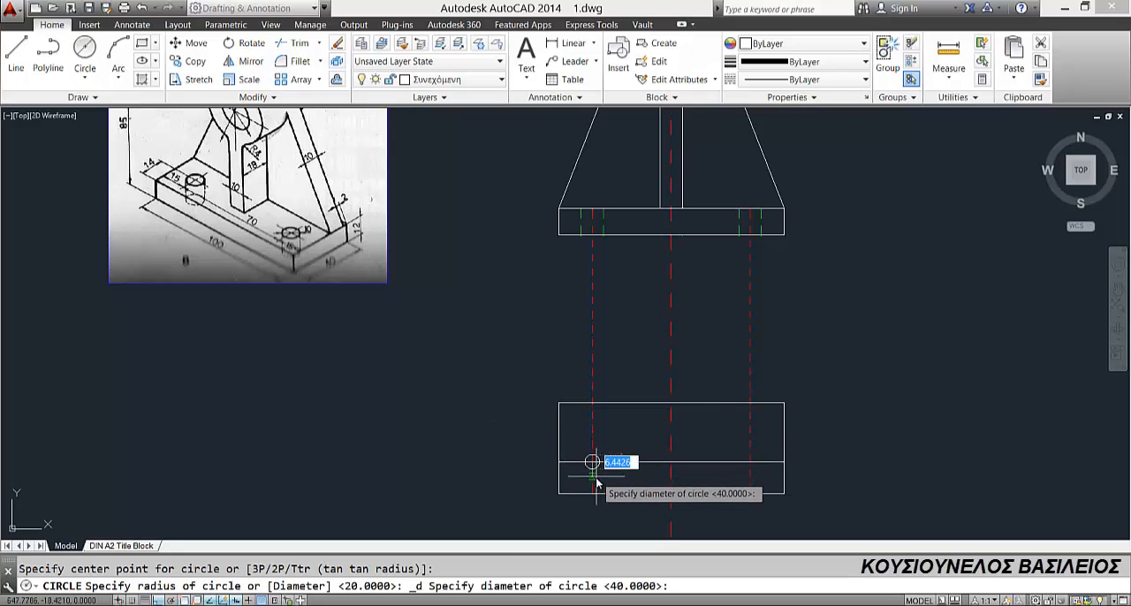
type("10")
key("Return")
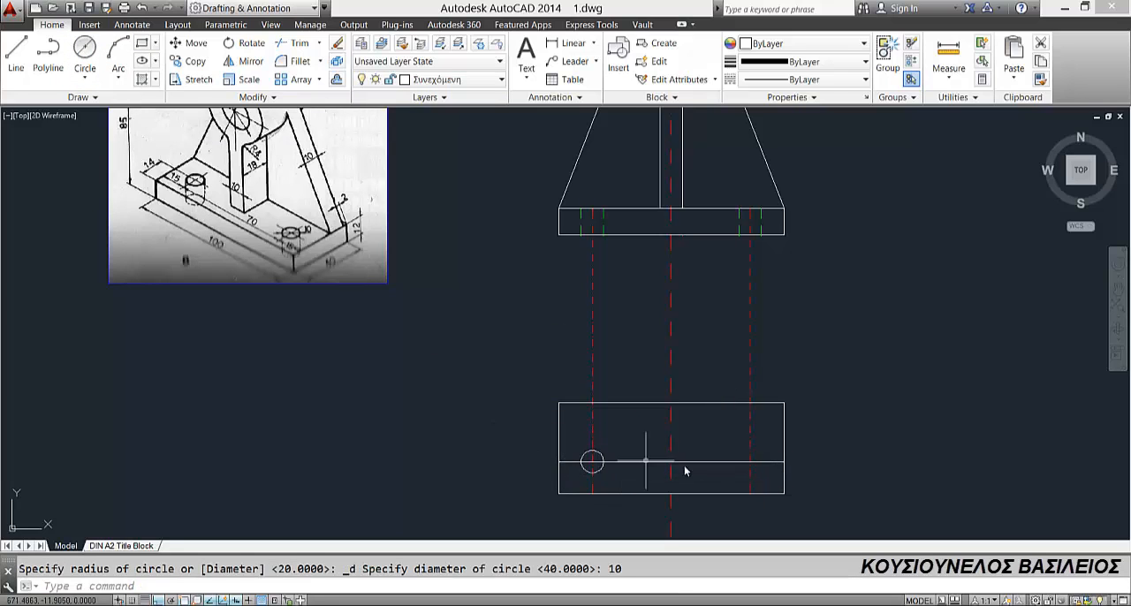
key("Return")
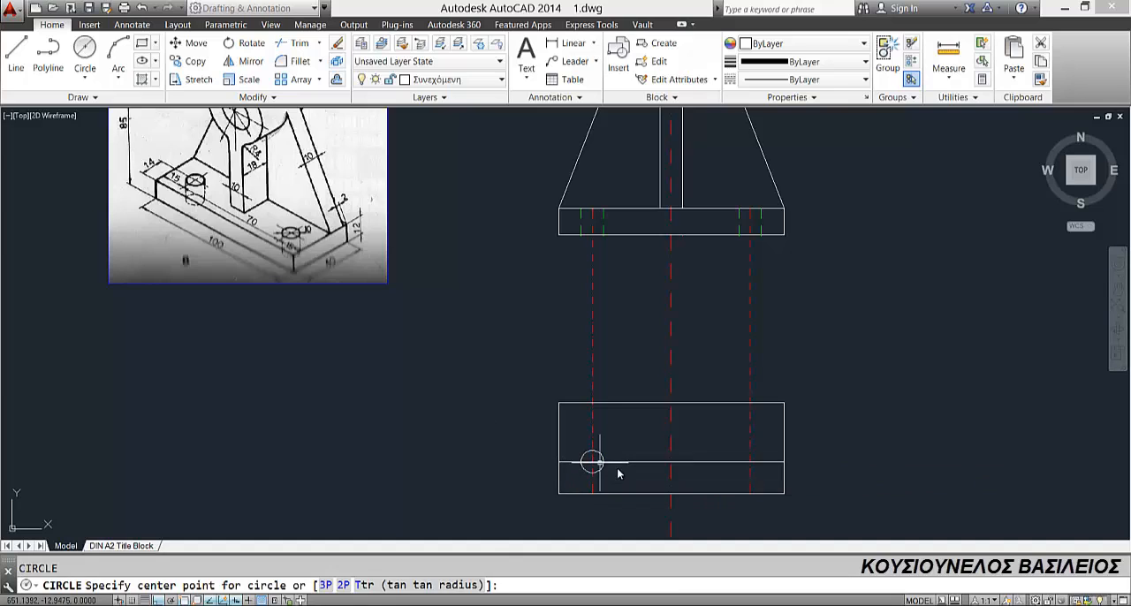
key("Escape")
Step: Trim the offset line between the hole circle and the vertical centre line
scroll(617, 474, "up", 2)
middle_click_drag(614, 465, 586, 450)
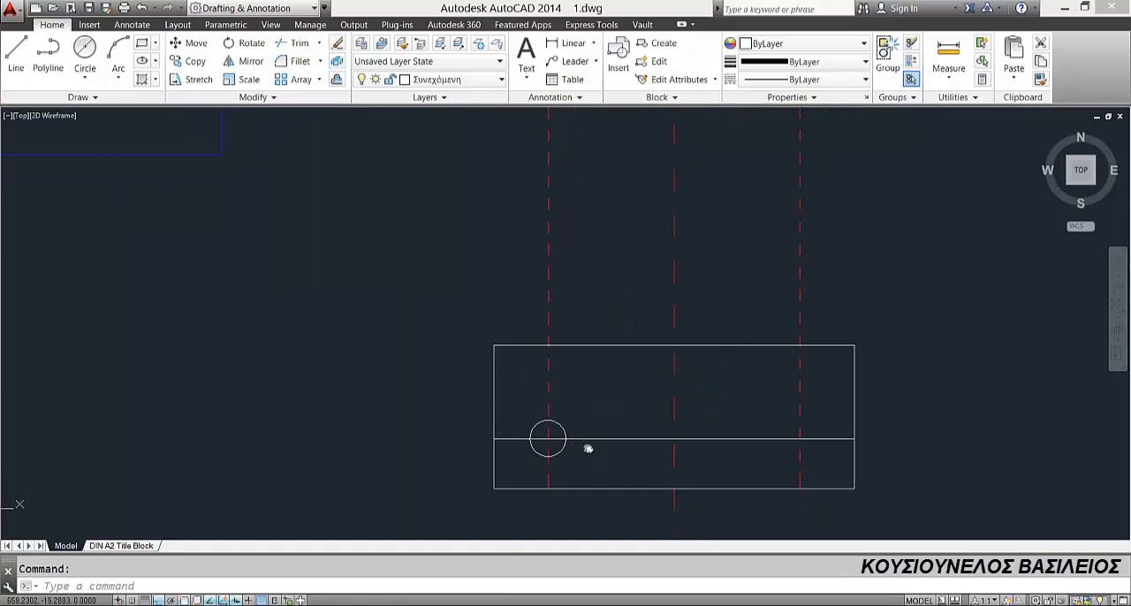
left_click(298, 42)
key("Return")
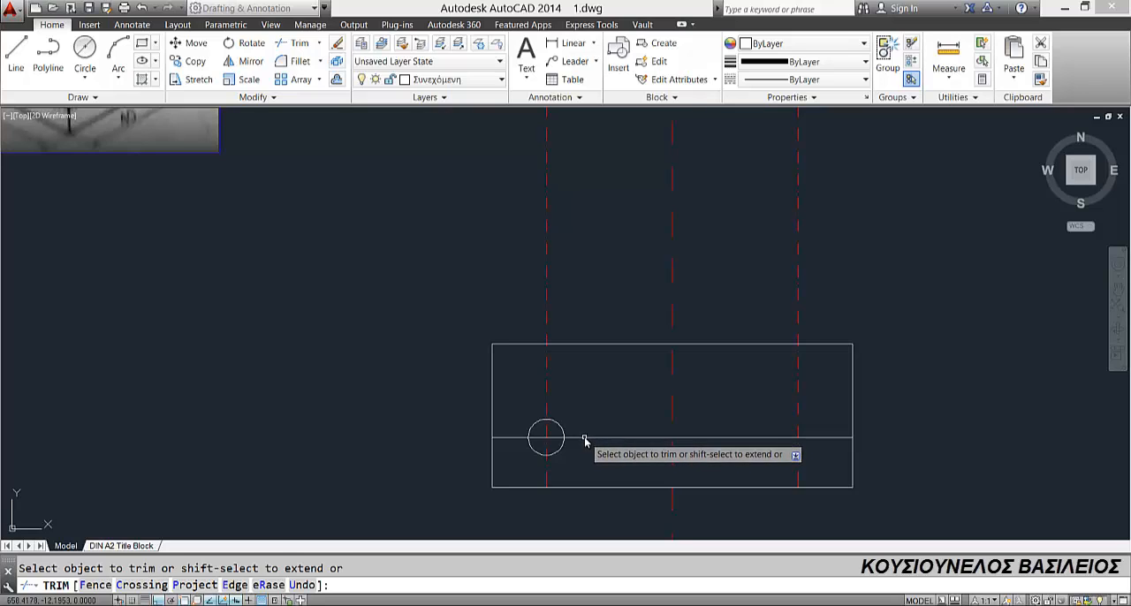
left_click(614, 438)
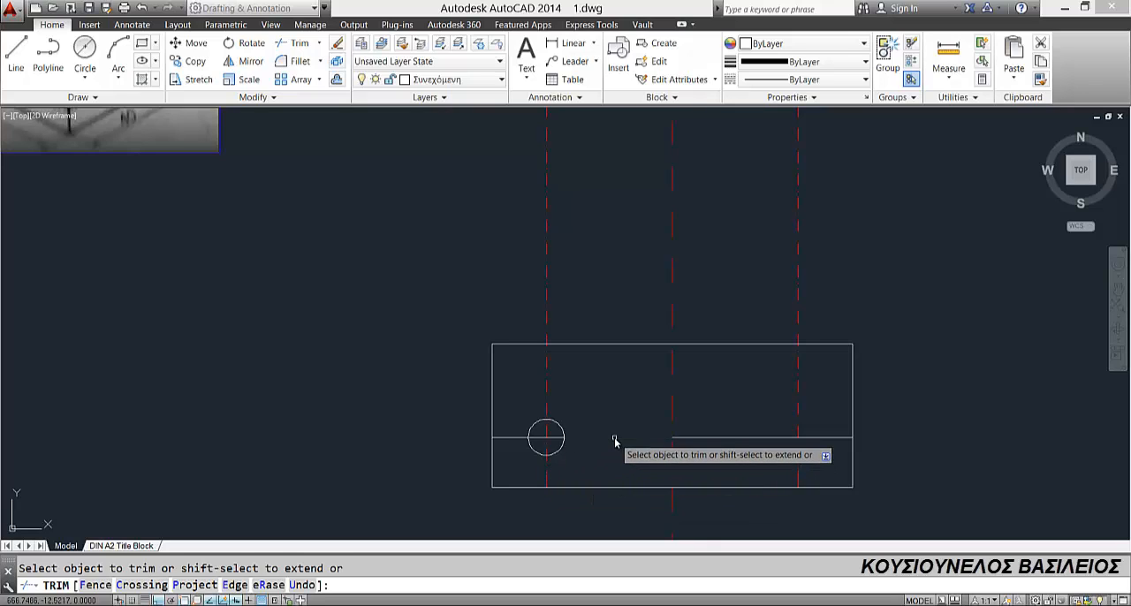
key("Escape")
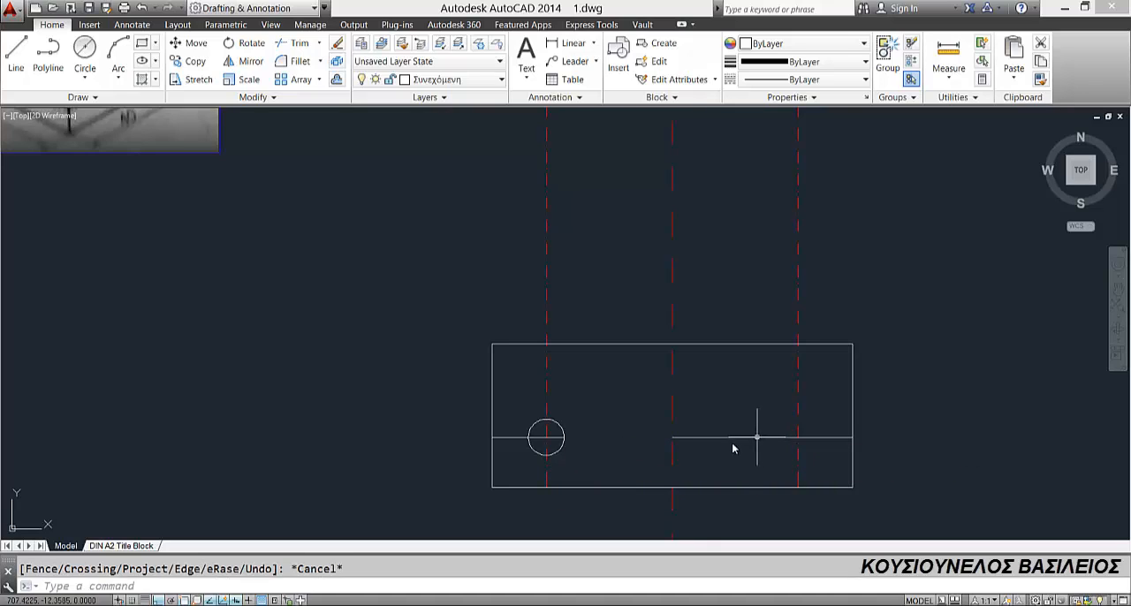
Step: Trim the offset line outside the hole circle on its left and the hole's centre line above and below the circle inside the rectangle
left_click(292, 45)
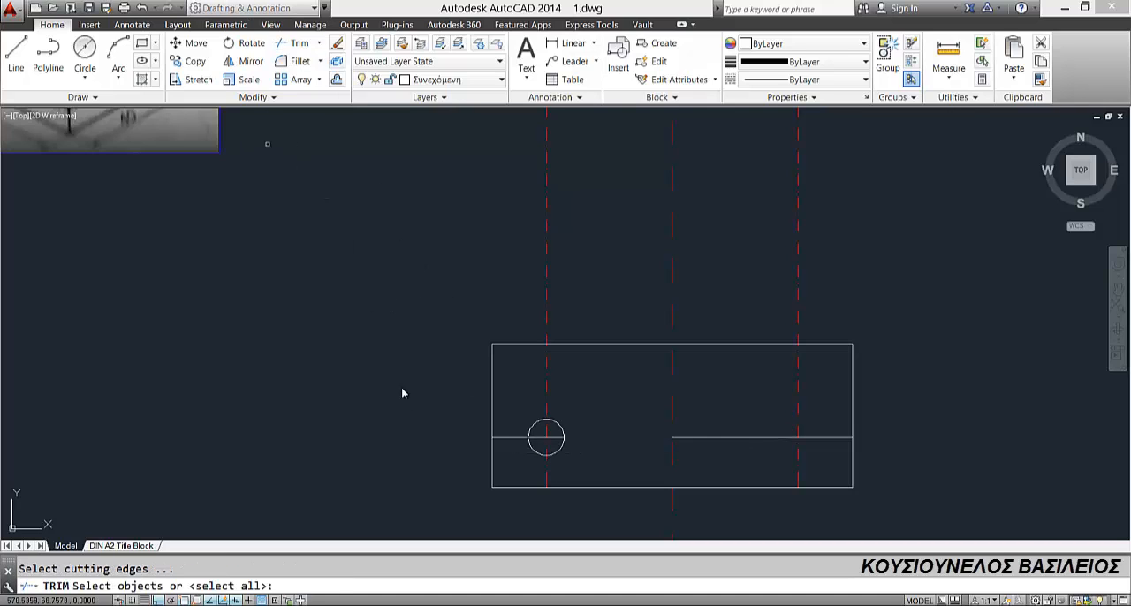
key("Return")
left_click(501, 437)
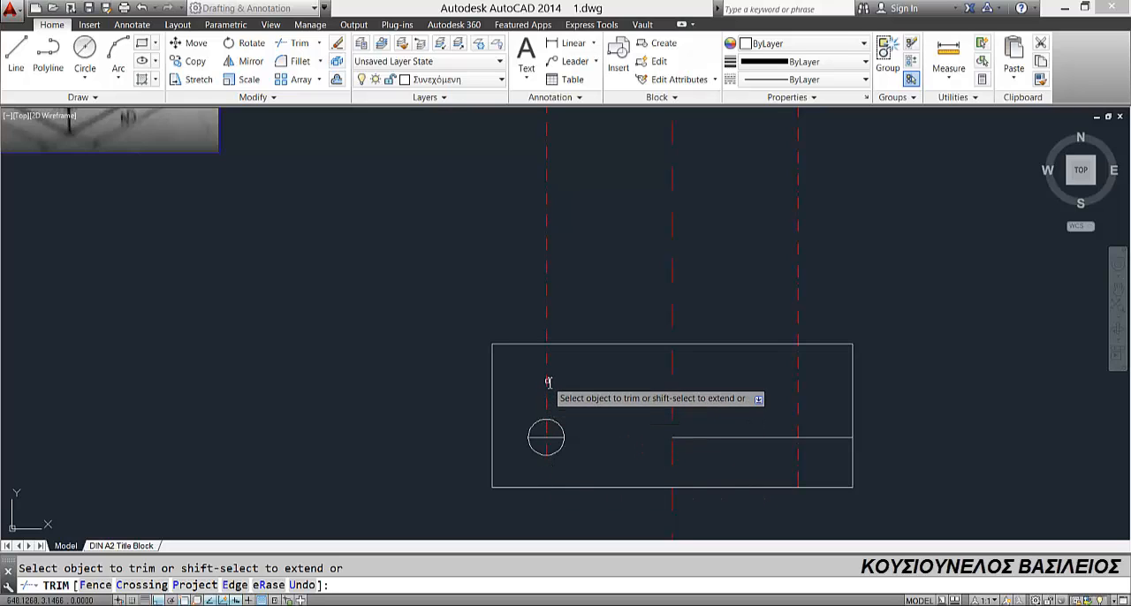
key("Escape")
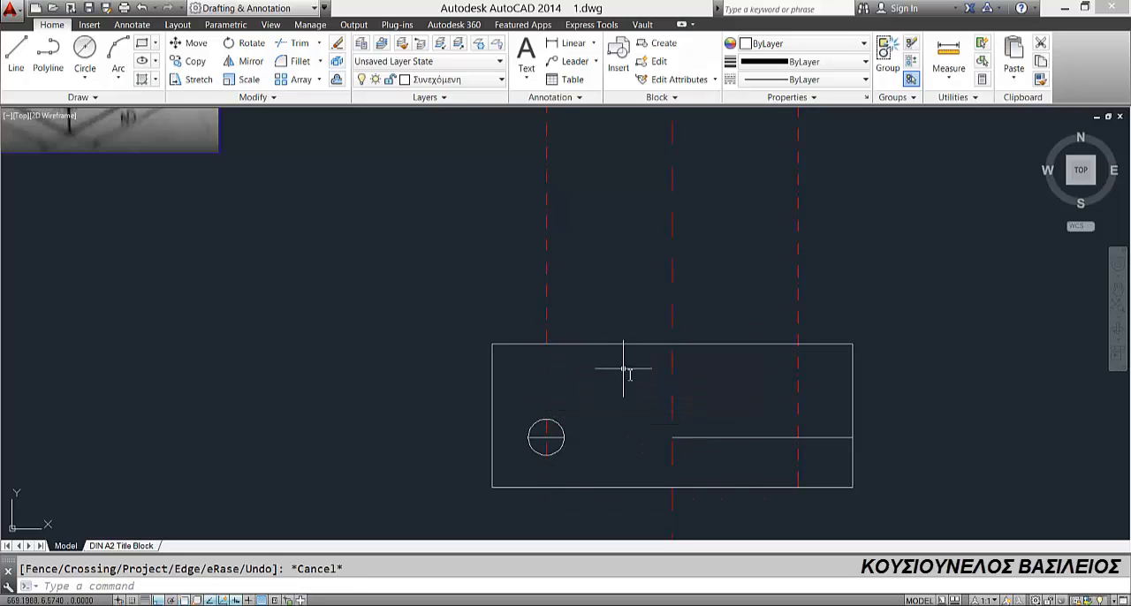
Step: Delete the offset line right of the vertical centre line and trim away the left hole's centre line between the front and top views
left_click(708, 437)
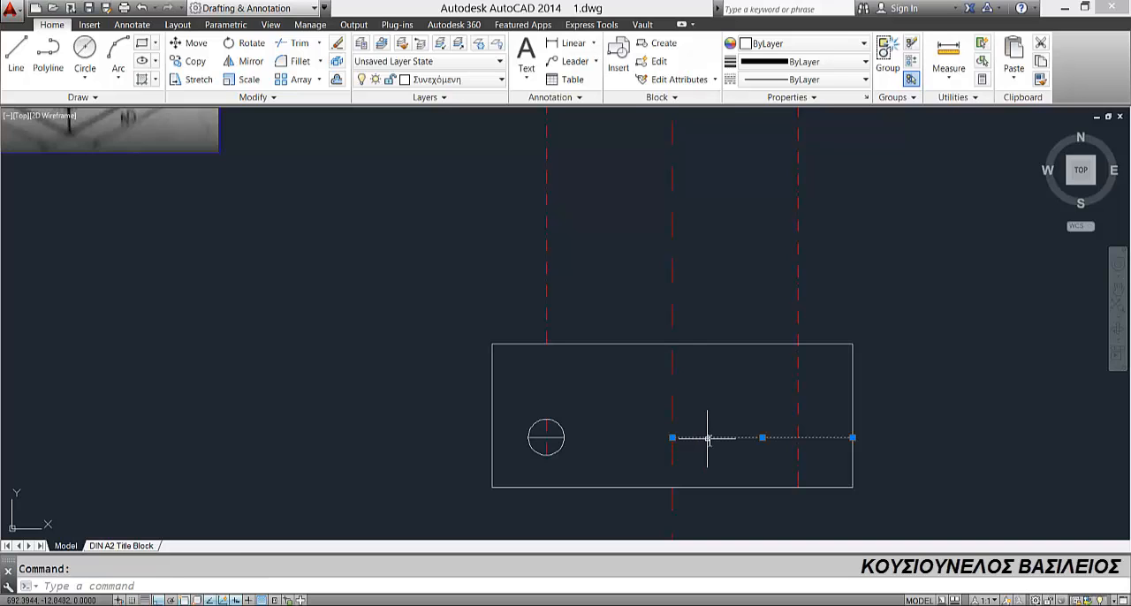
key("Delete")
scroll(497, 260, "down", 2)
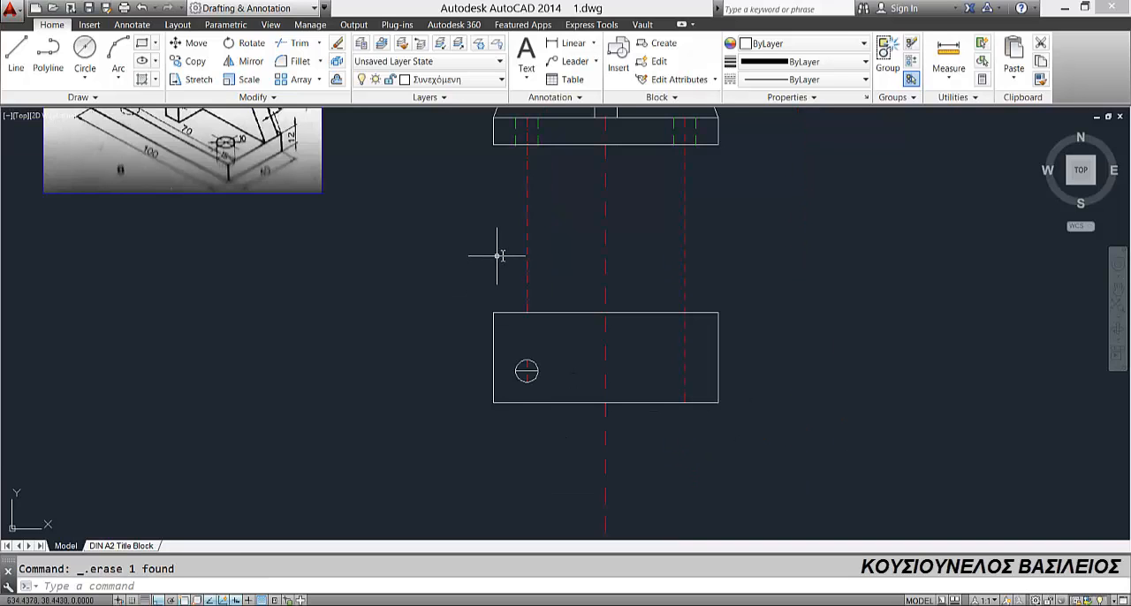
left_click(294, 42)
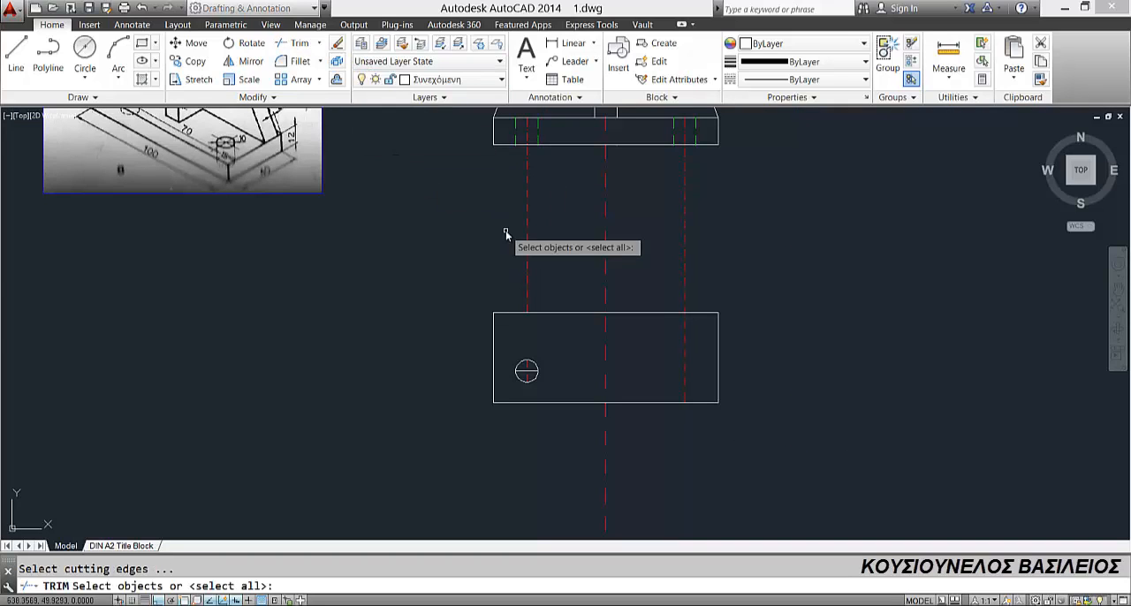
key("Return")
left_click(526, 183)
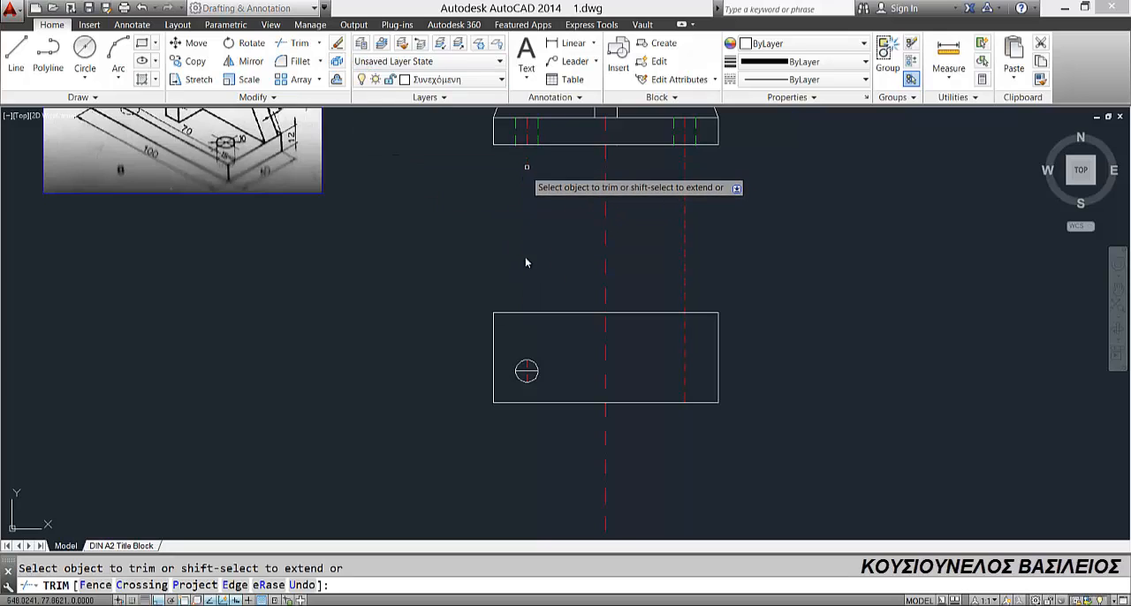
scroll(552, 389, "up", 3)
key("Escape")
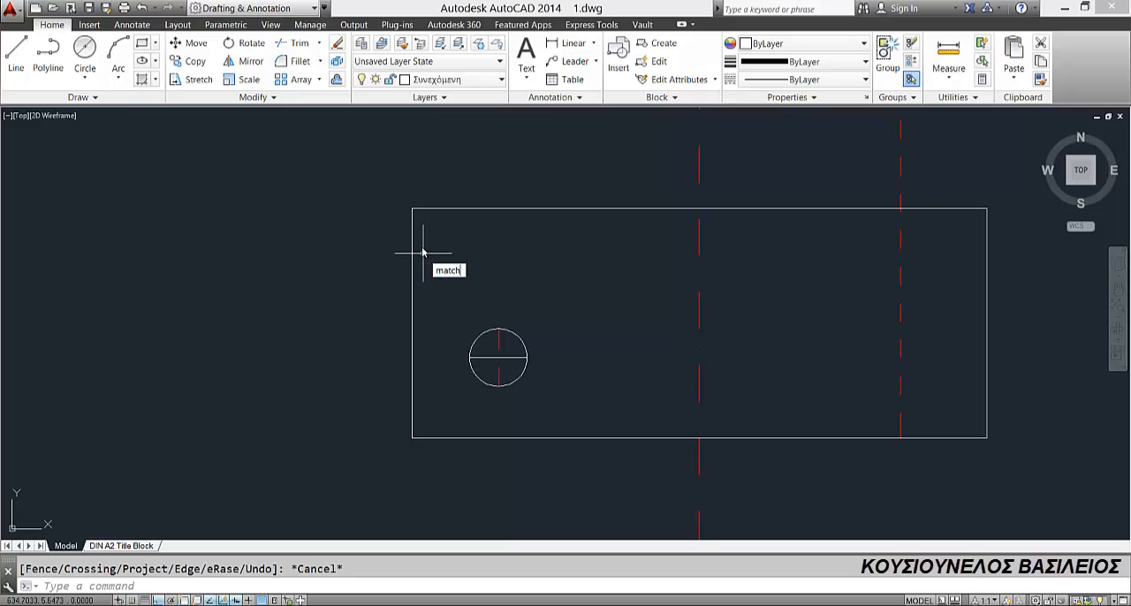
Step: Match the properties of the left hole's vertical centre line onto the horizontal line inside the hole circle
type("match")
key("Return")
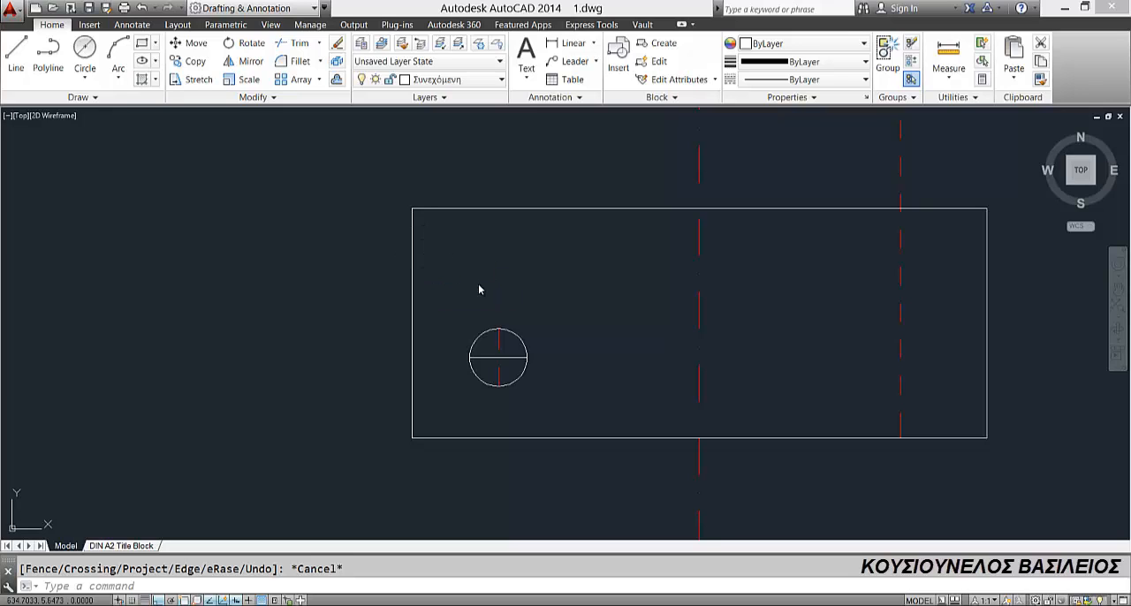
left_click(501, 345)
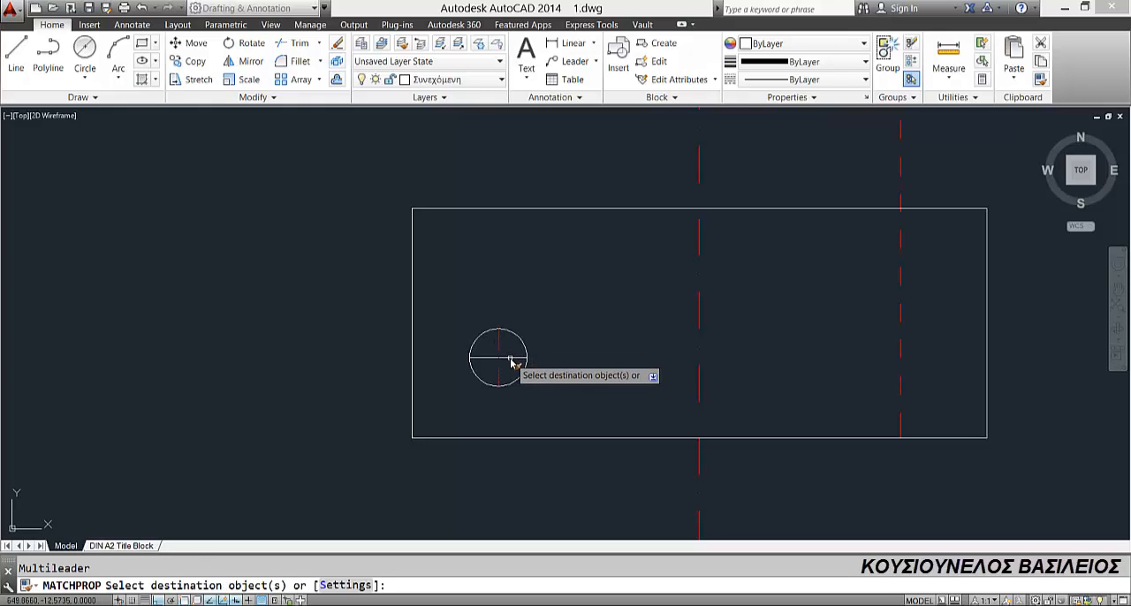
key("Escape")
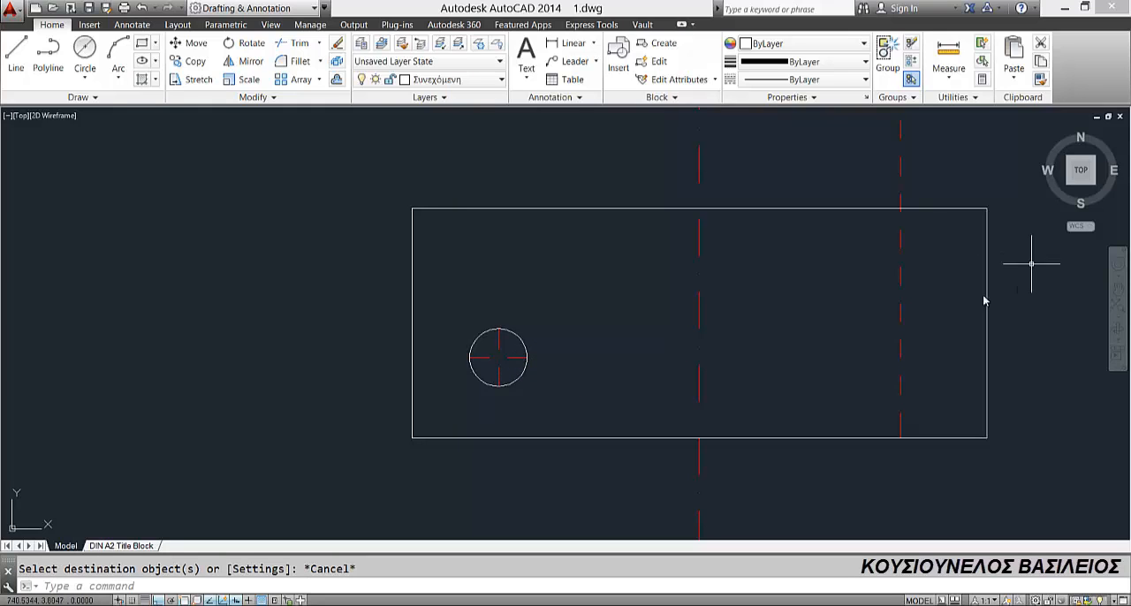
Step: Mirror the left hole circle and its two centre lines about the vertical centre line, keeping the originals
left_click(446, 314)
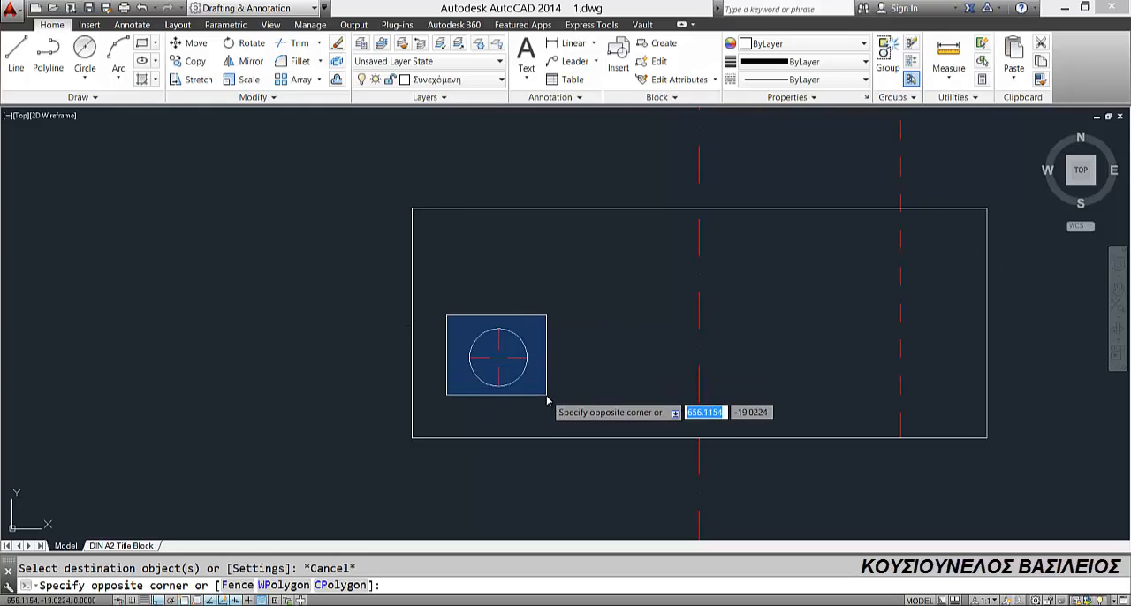
left_click(543, 399)
left_click(245, 62)
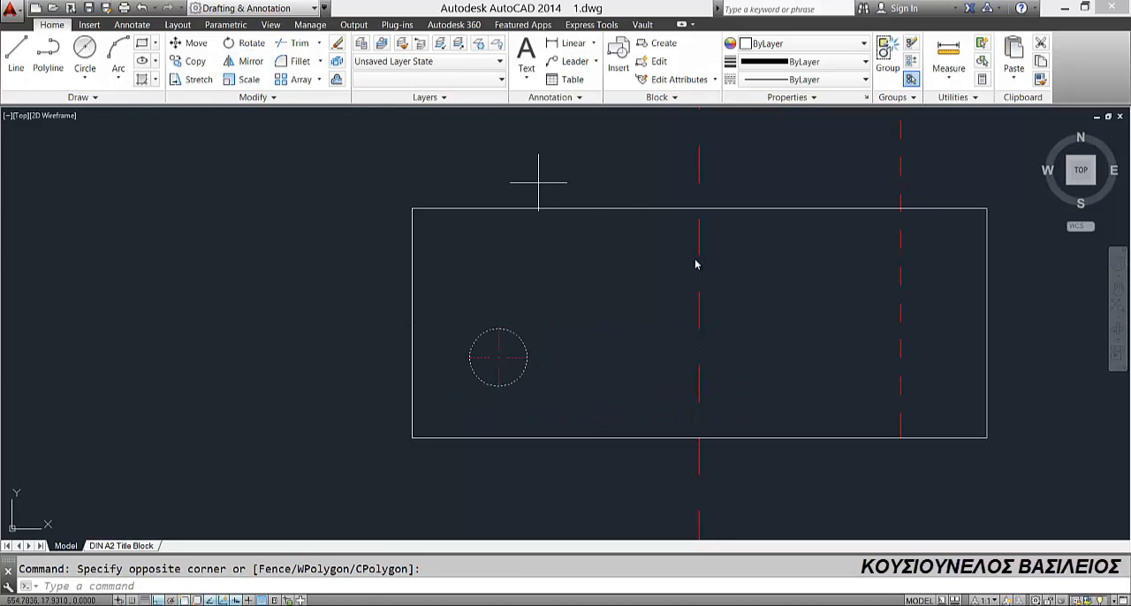
left_click(699, 210)
left_click(698, 446)
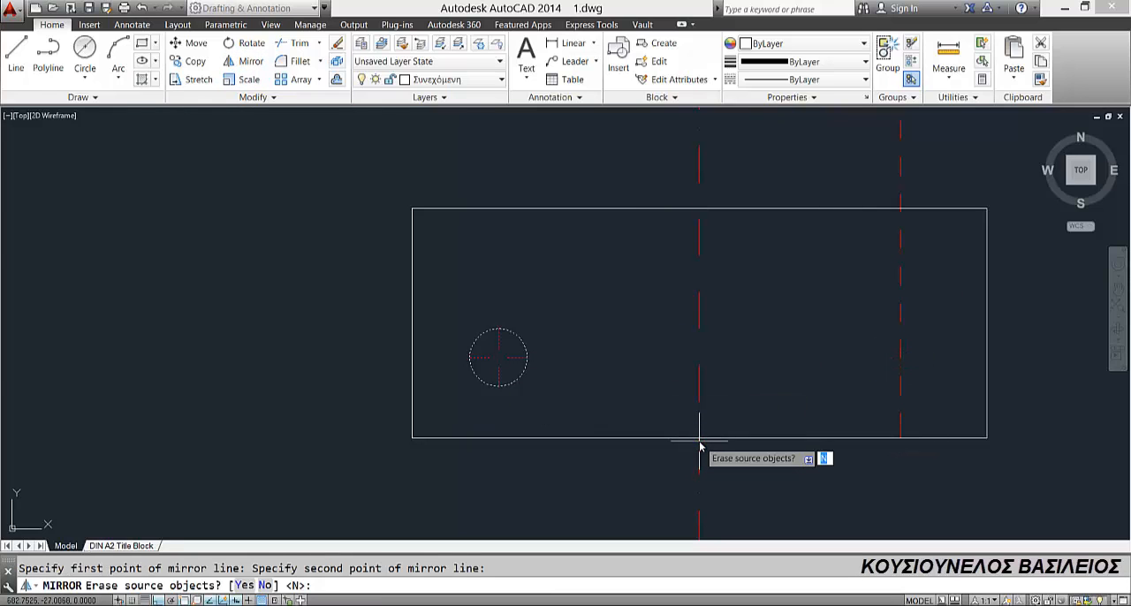
key("Return")
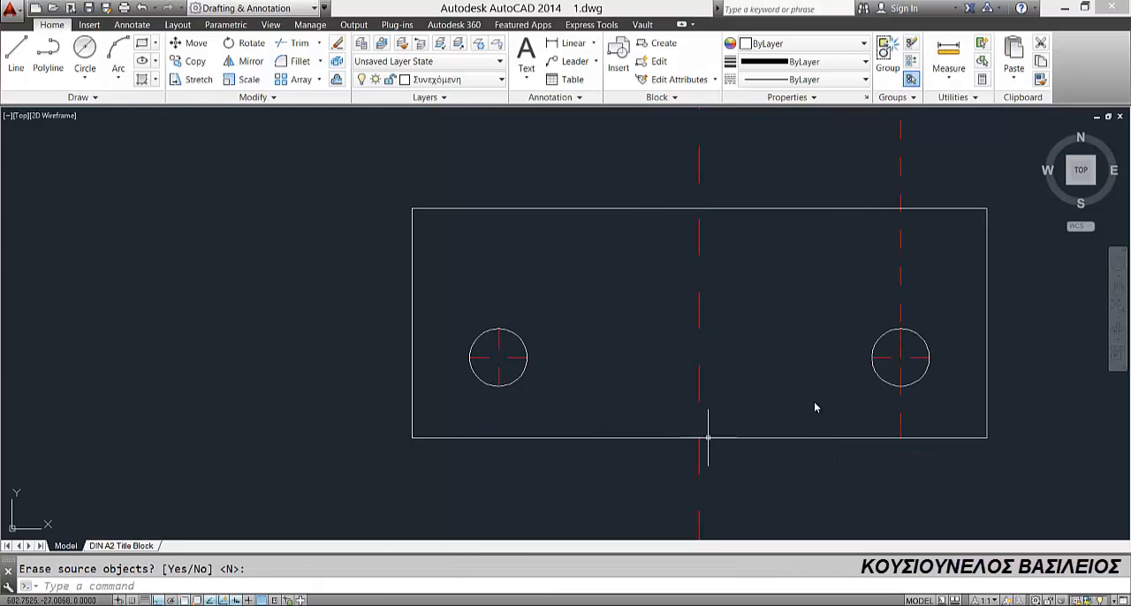
Step: Shorten the old right-hand hole centre line from the top view up to the bottom edge of the front view's base
left_click(900, 428)
left_click(900, 437)
middle_click_drag(867, 224, 738, 527)
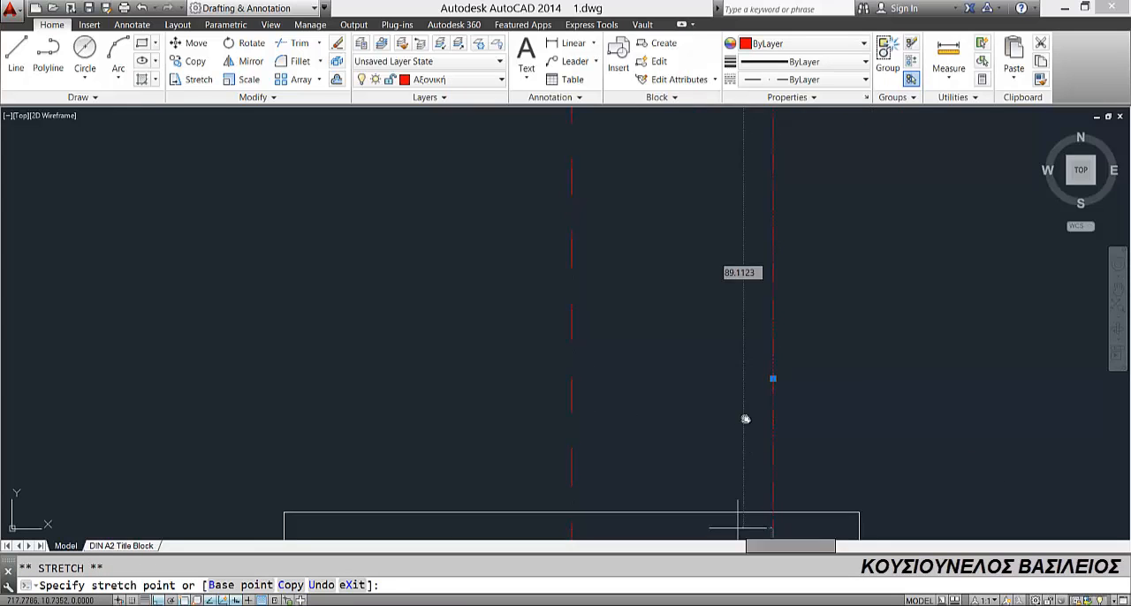
middle_click_drag(745, 419, 691, 154)
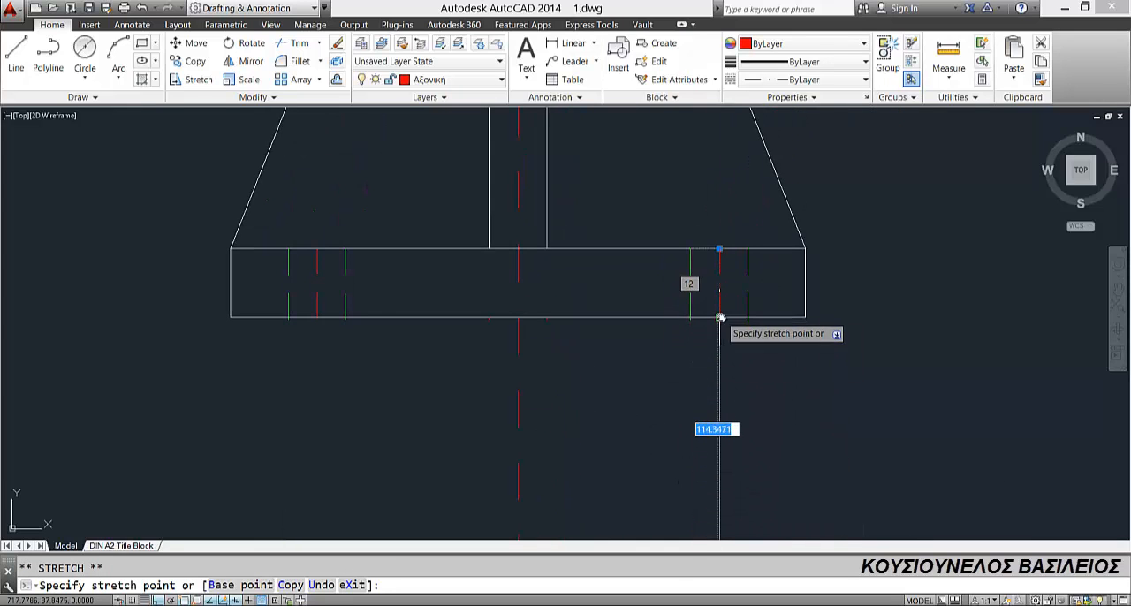
scroll(720, 317, "down", 5)
middle_click_drag(669, 304, 667, 260)
key("Escape")
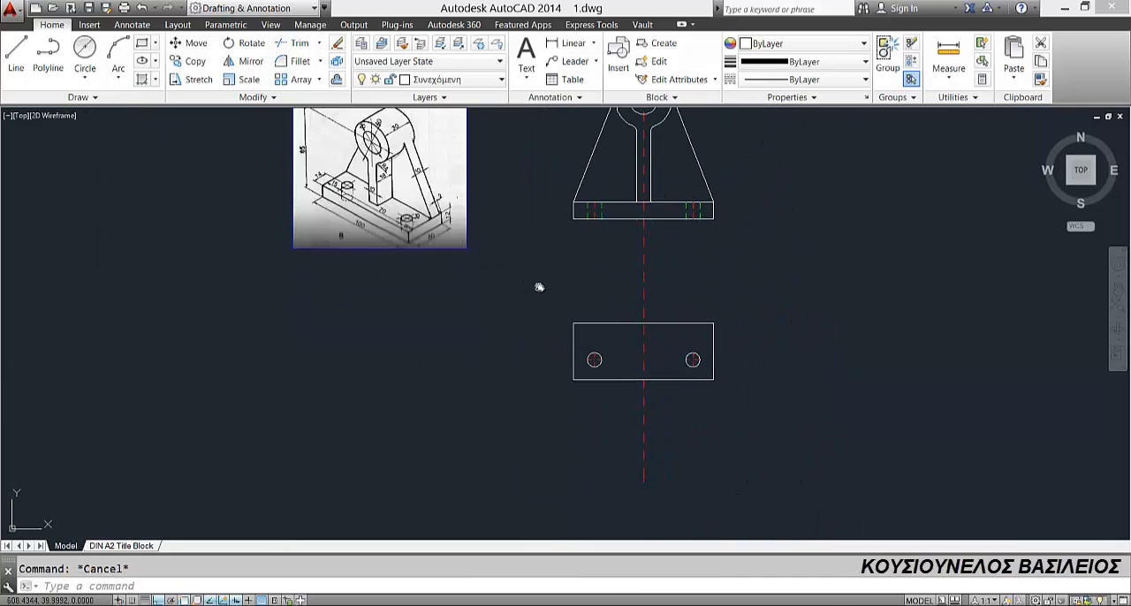
Step: Draw a rectangle with length 40 and width 30 in the free space left of the top view
middle_click_drag(539, 287, 527, 357)
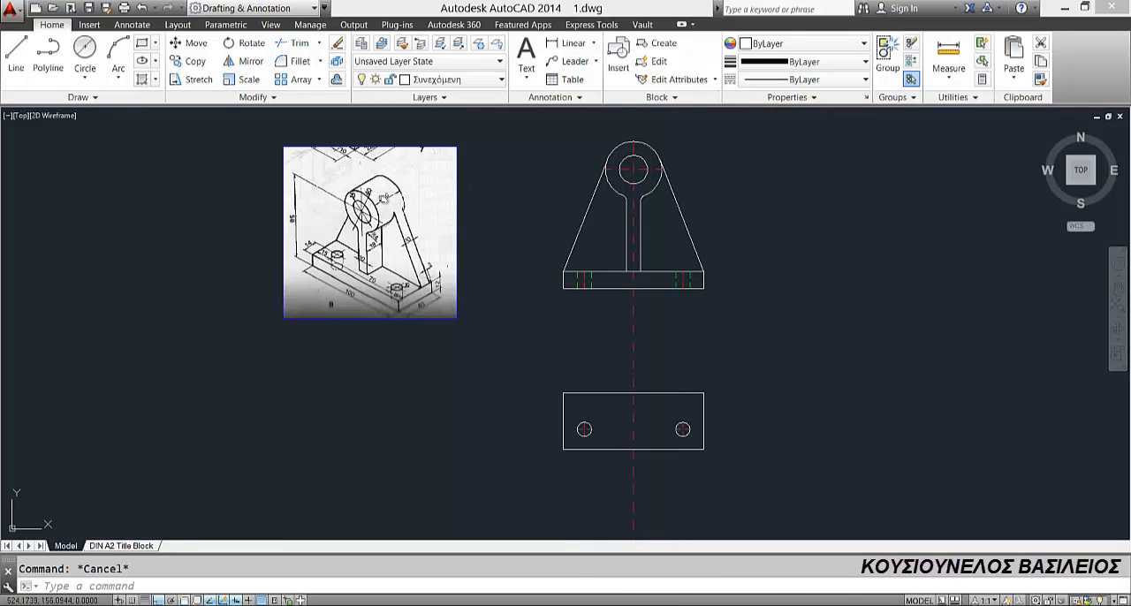
scroll(386, 203, "up", 2)
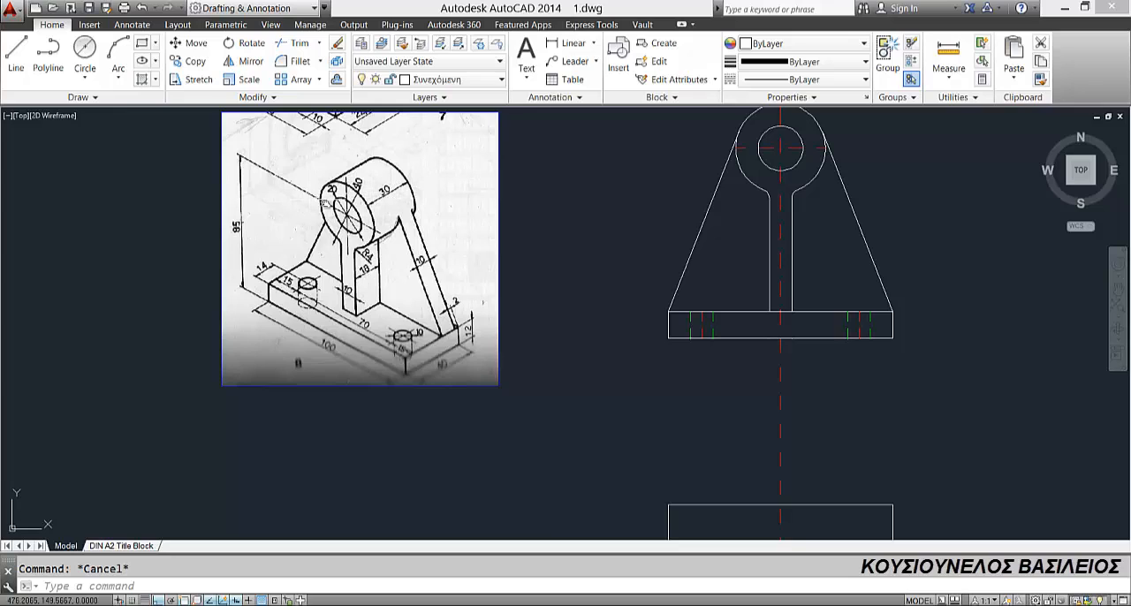
scroll(632, 251, "down", 2)
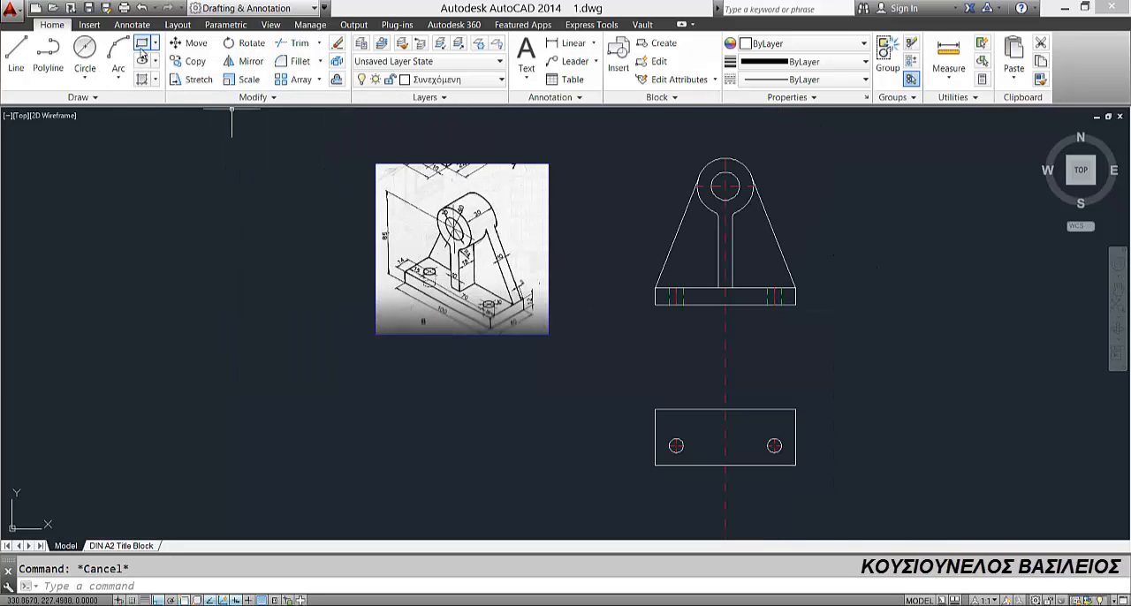
left_click(565, 383)
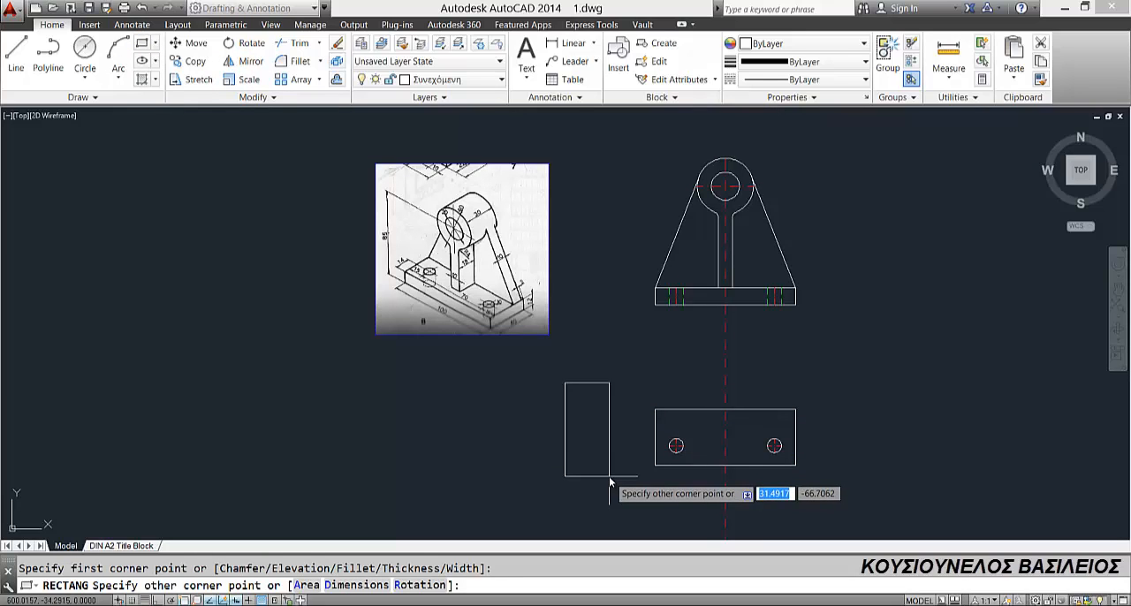
type("d")
key("Return")
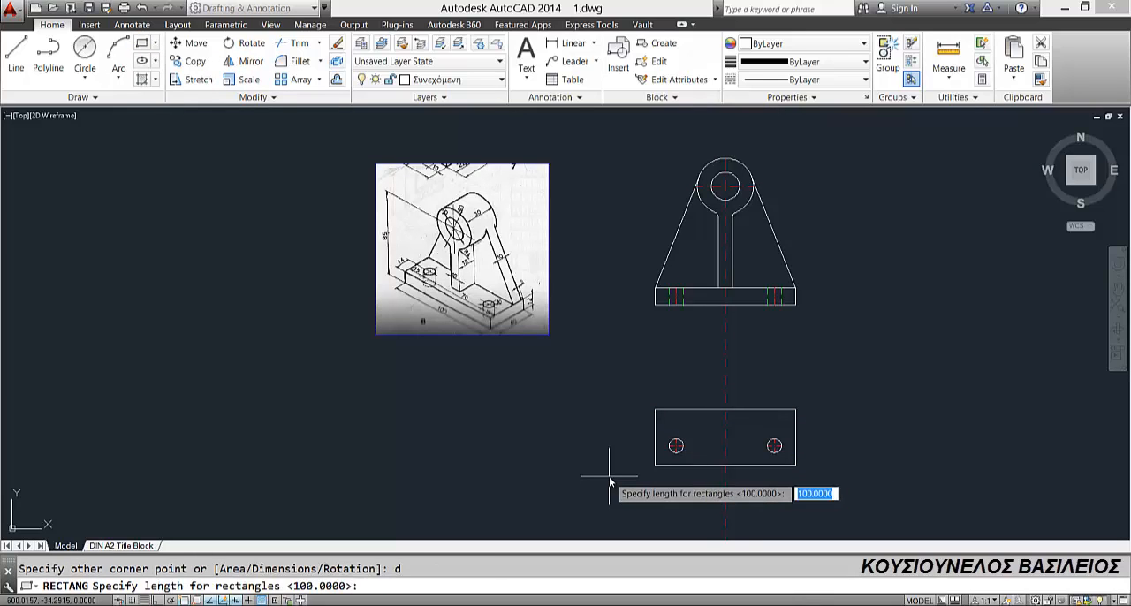
type("40")
key("Return")
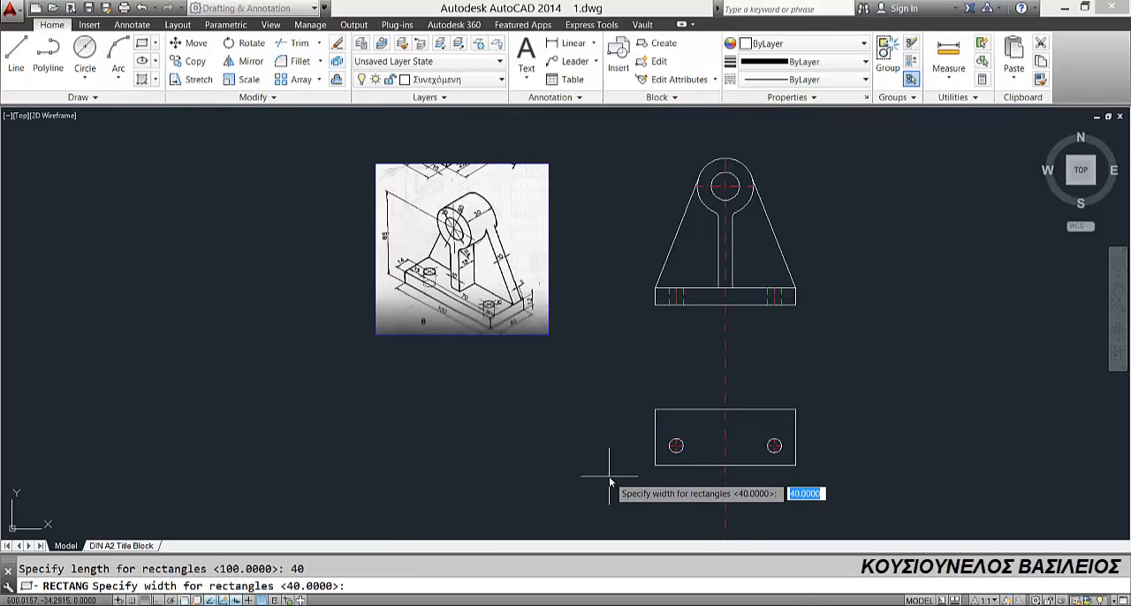
key("Return")
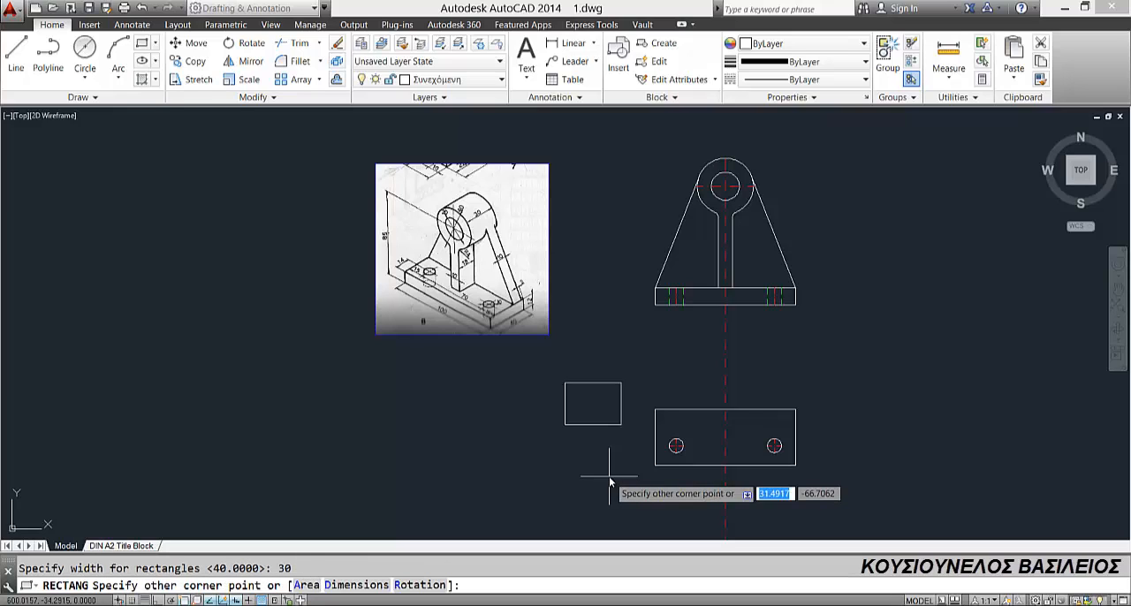
left_click(609, 476)
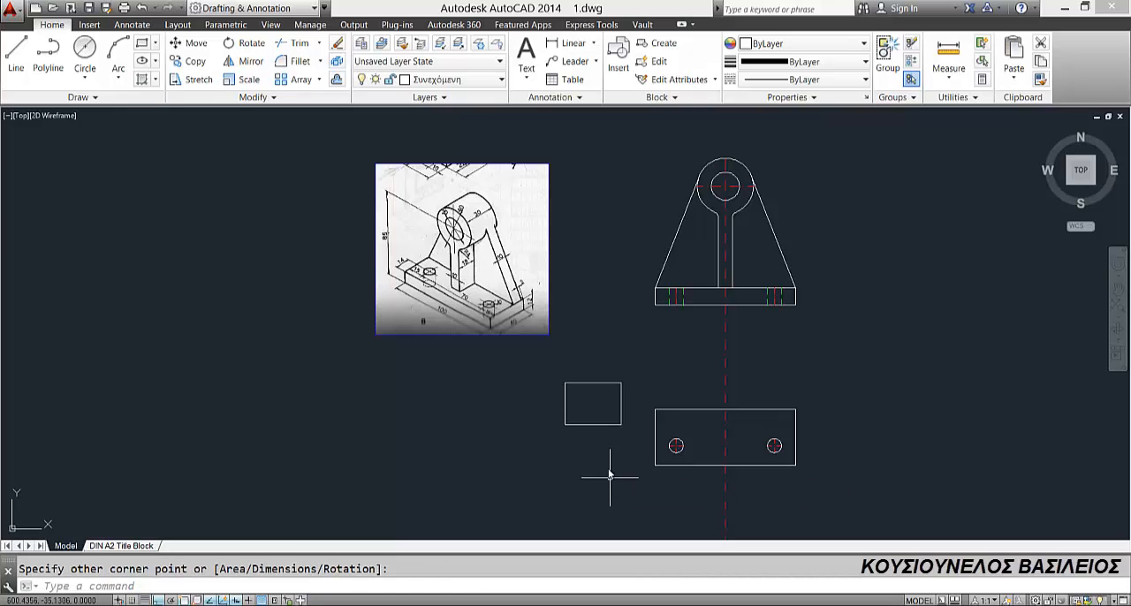
Step: Move the 40 by 30 rectangle by its top-edge midpoint to the midpoint of the top view's upper base edge
scroll(572, 362, "up", 2)
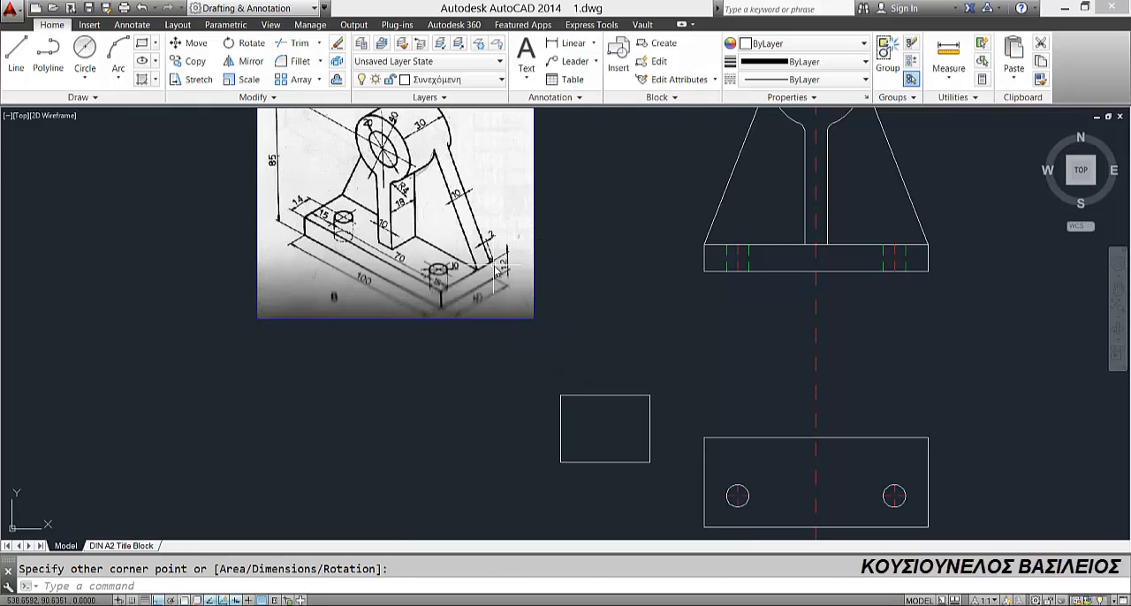
left_click(615, 396)
left_click(195, 43)
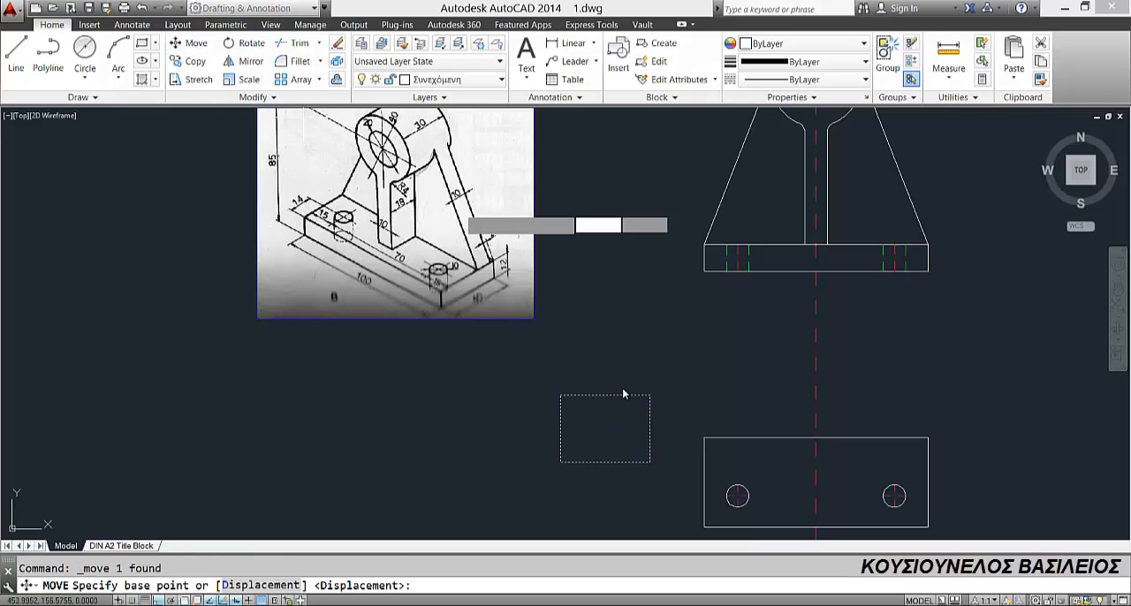
left_click(561, 395)
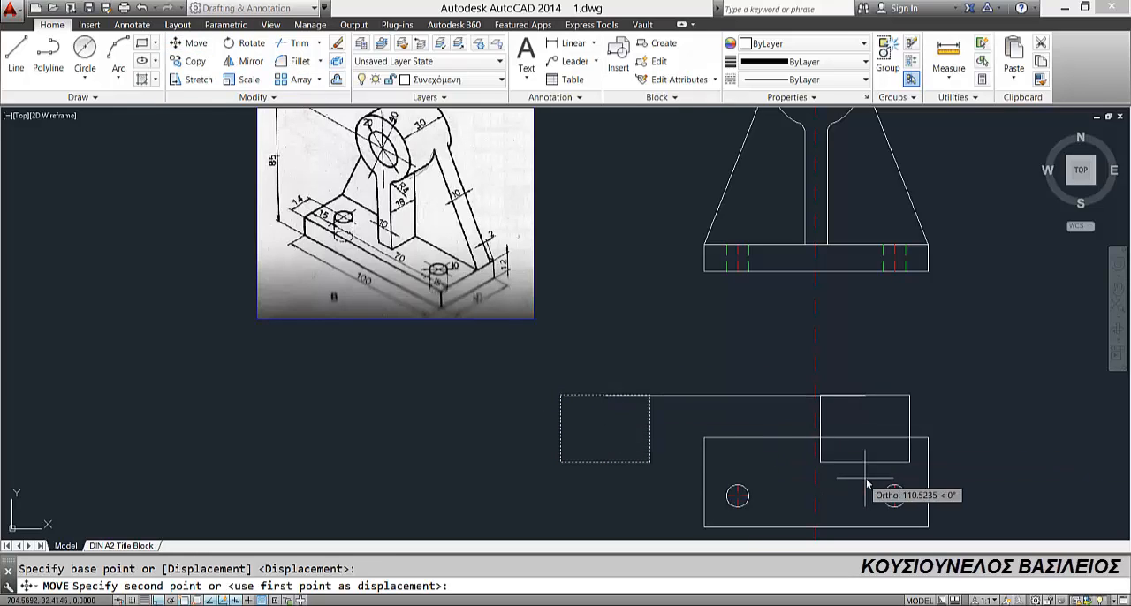
left_click(816, 438)
Step: On the green dashed layer Διακεκομμέ..., draw a vertical line from the bore circle's left quadrant down to the 40 by 30 rectangle's bottom edge
middle_click_drag(691, 484, 536, 365)
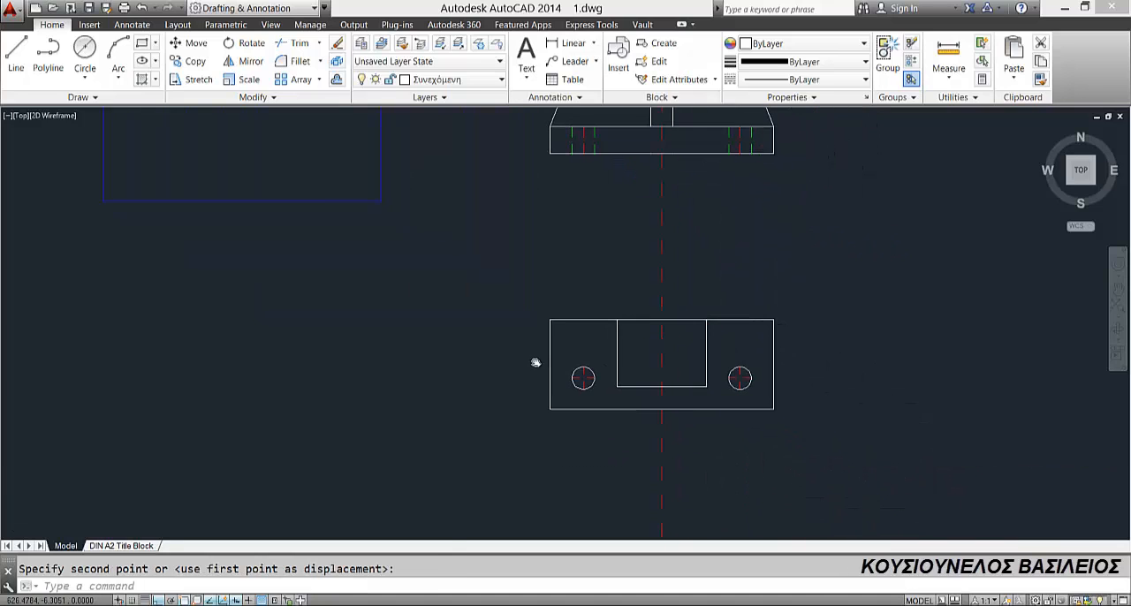
middle_click_drag(556, 219, 585, 355)
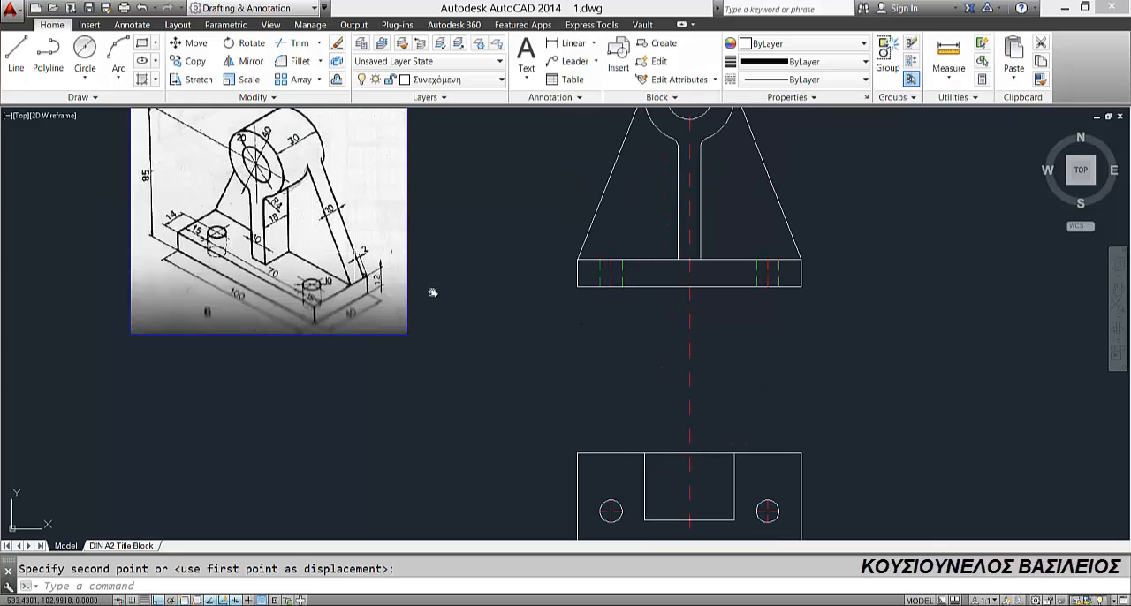
middle_click_drag(595, 182, 589, 250)
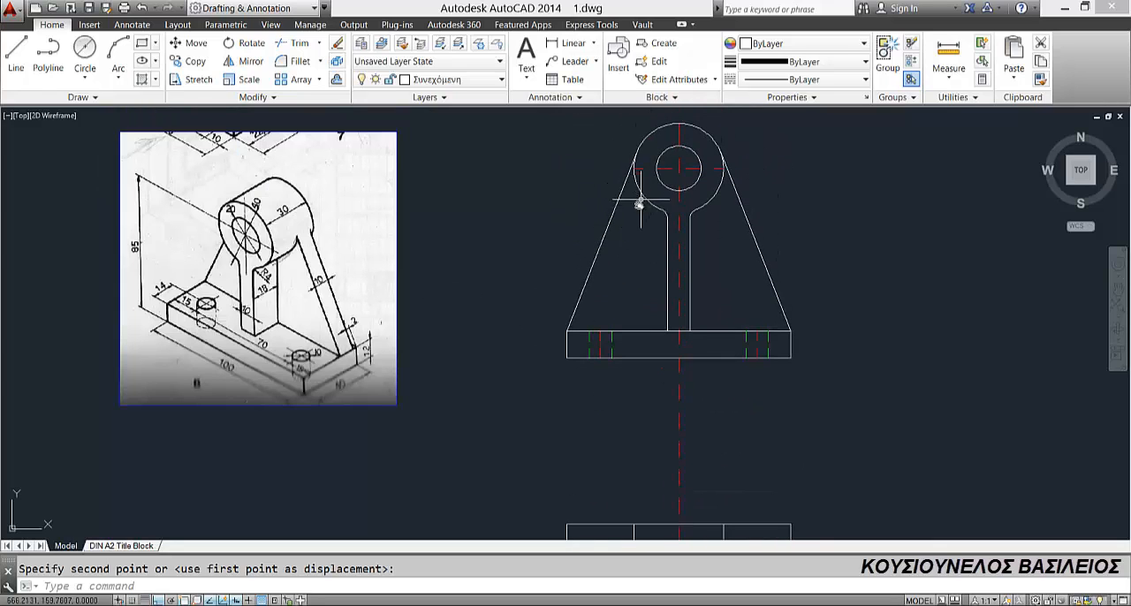
scroll(640, 208, "down", 2)
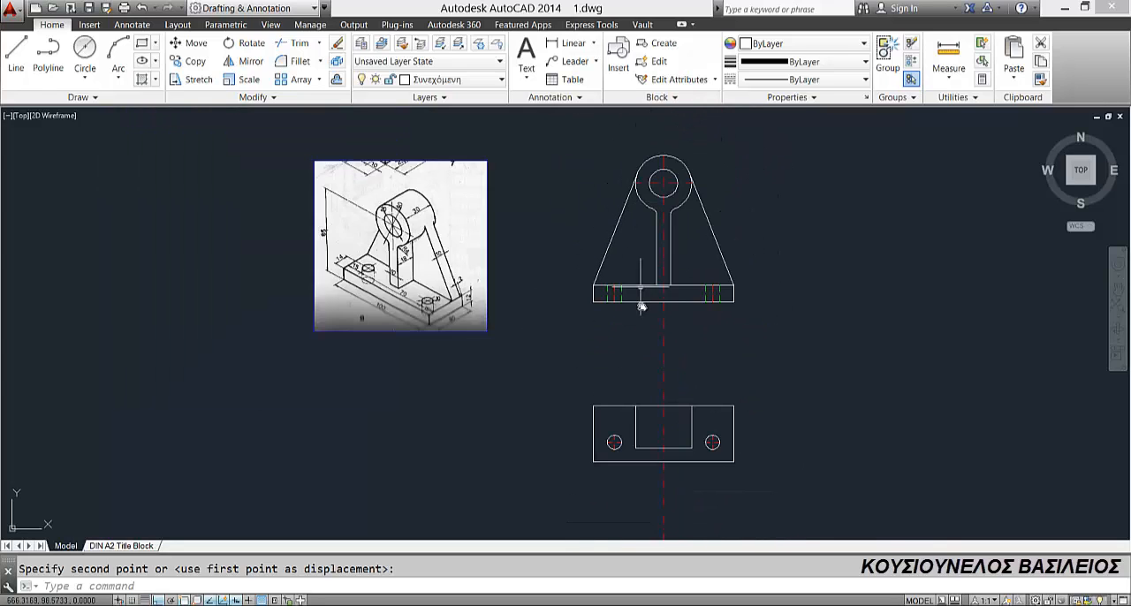
left_click(428, 80)
left_click(442, 239)
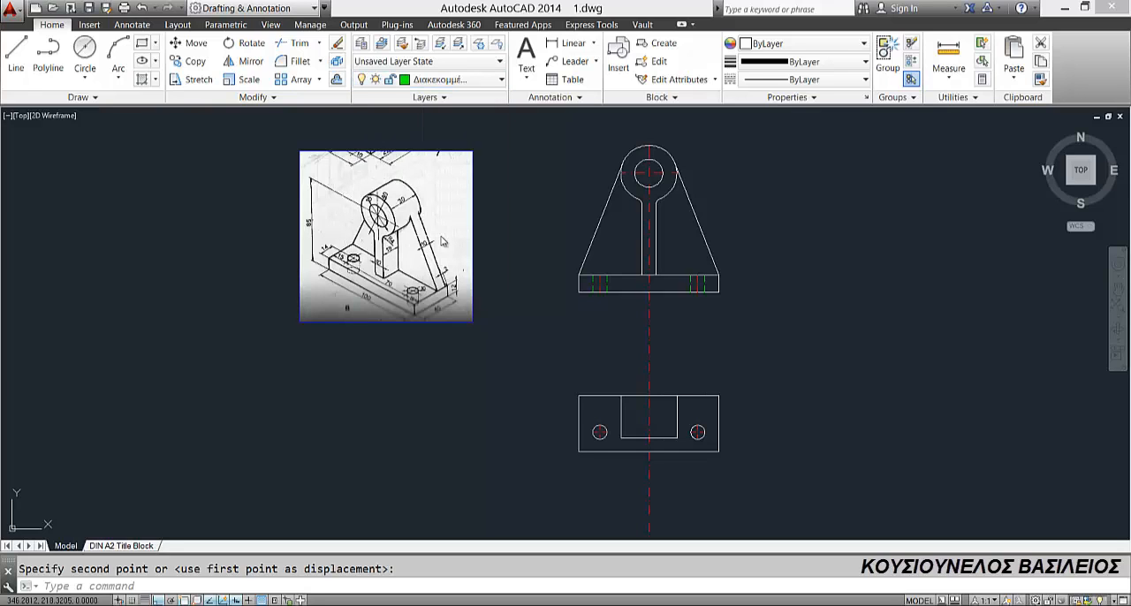
left_click(16, 55)
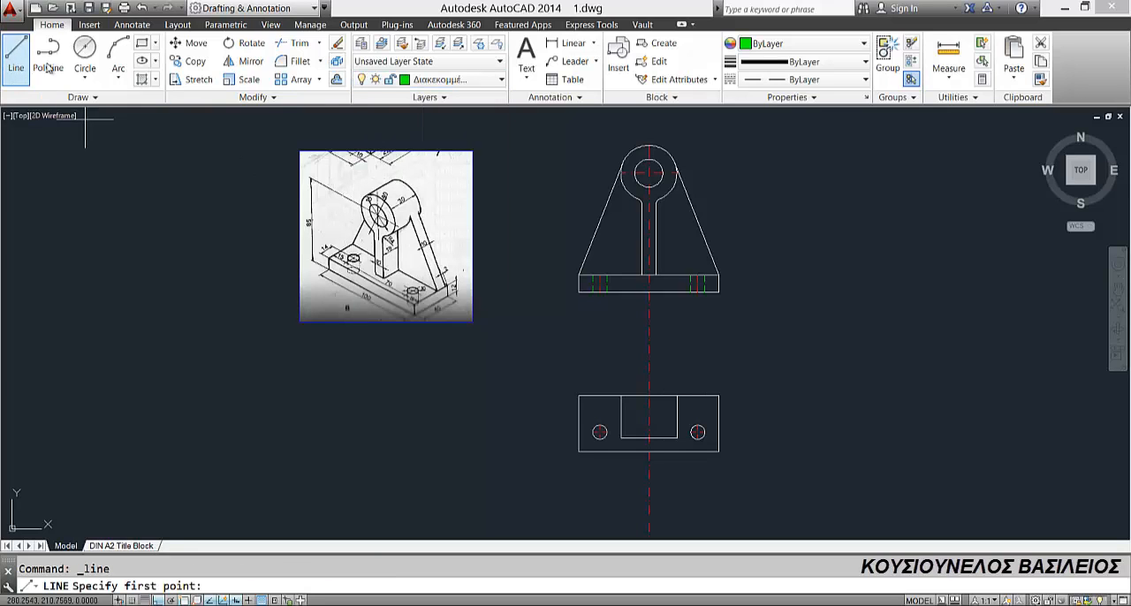
left_click(635, 174)
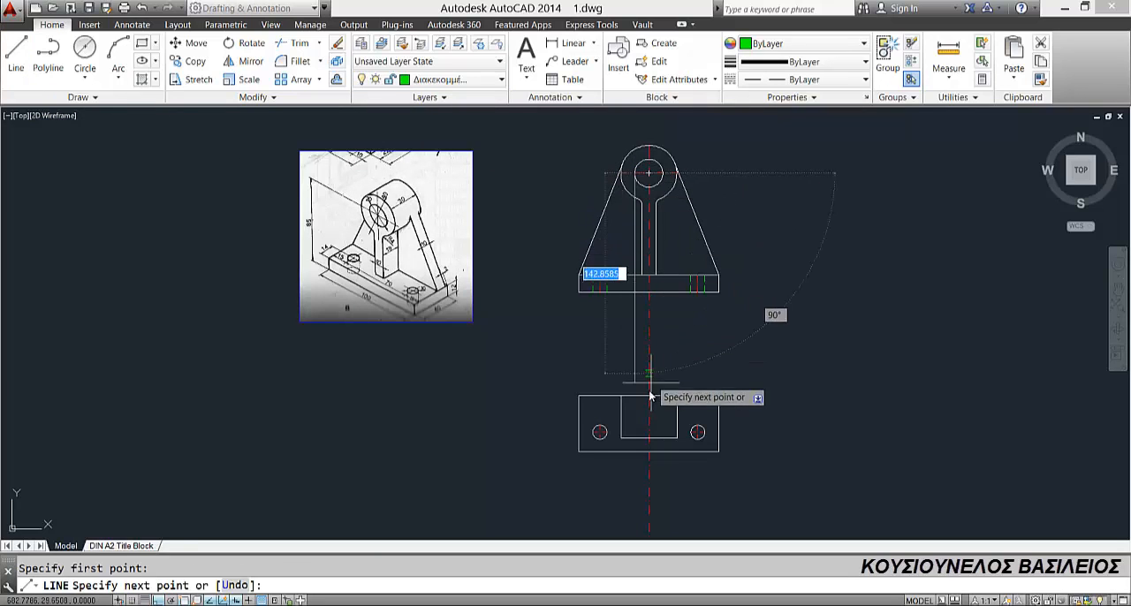
left_click(634, 447)
key("Return")
key("Return")
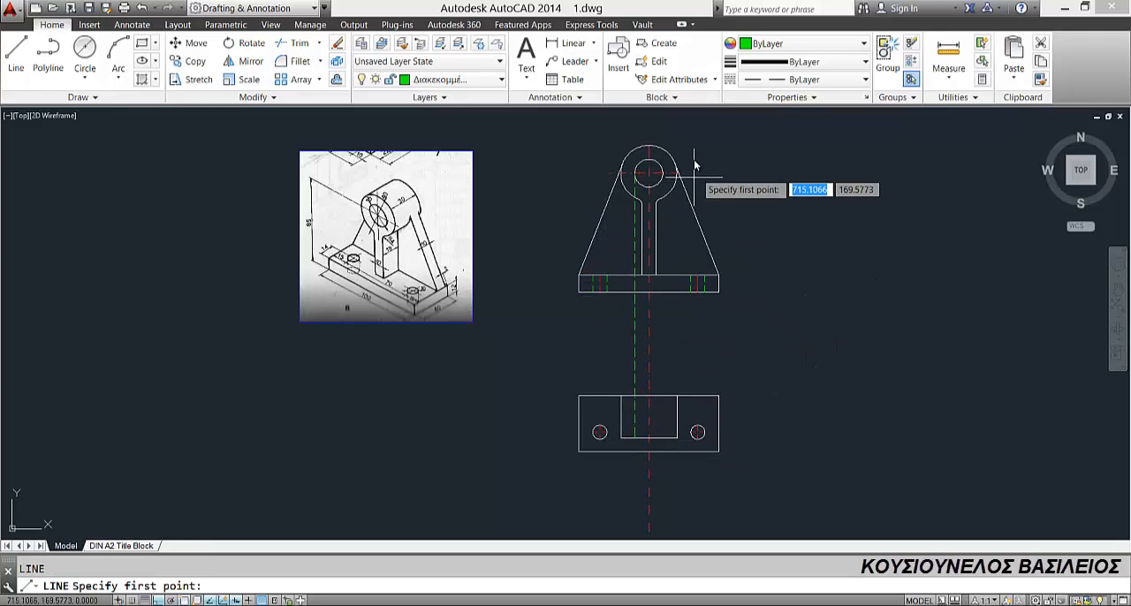
Step: Draw a second vertical dashed line from the bore circle's right quadrant down to the 40 by 30 rectangle's bottom edge
left_click(649, 173)
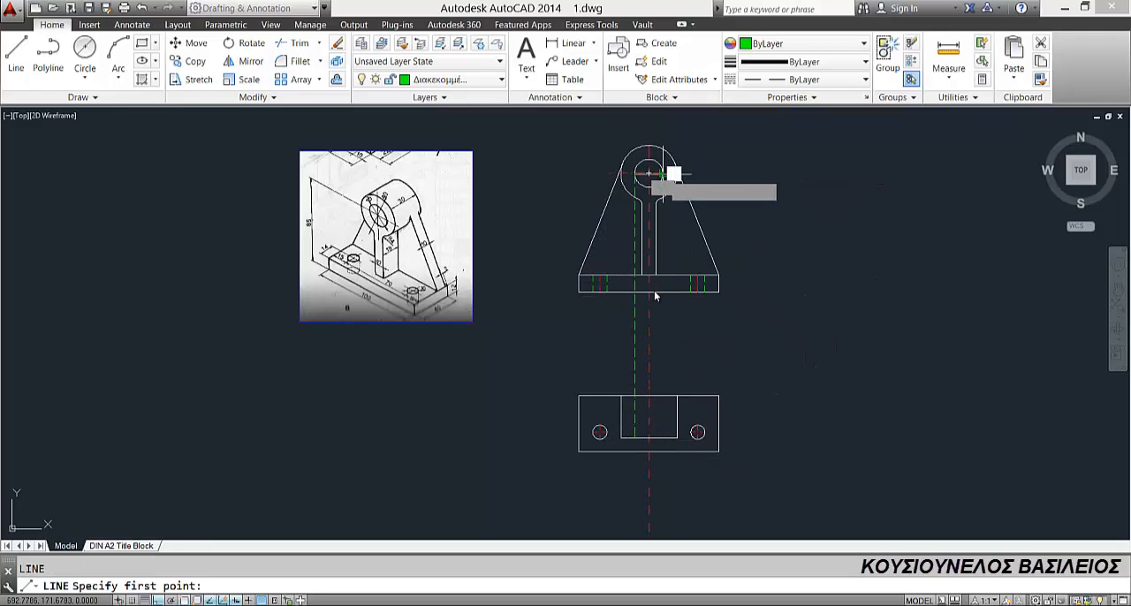
left_click(649, 451)
key("Escape")
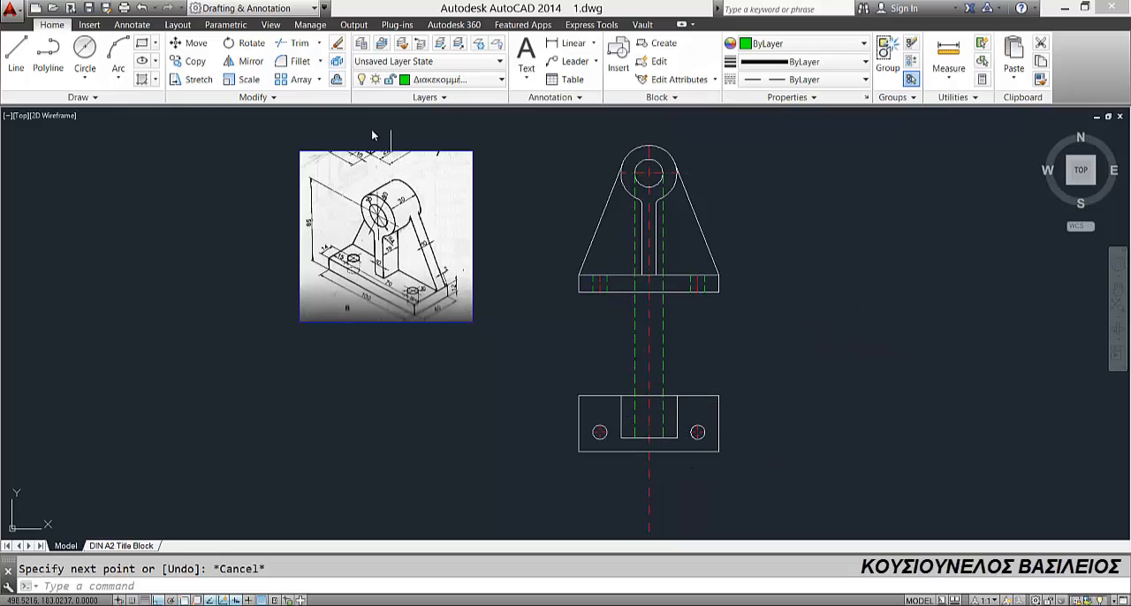
Step: Trim the bore lines and centre line between the two views, and delete the bore lines' leftover pieces in the front view
left_click(299, 42)
key("Return")
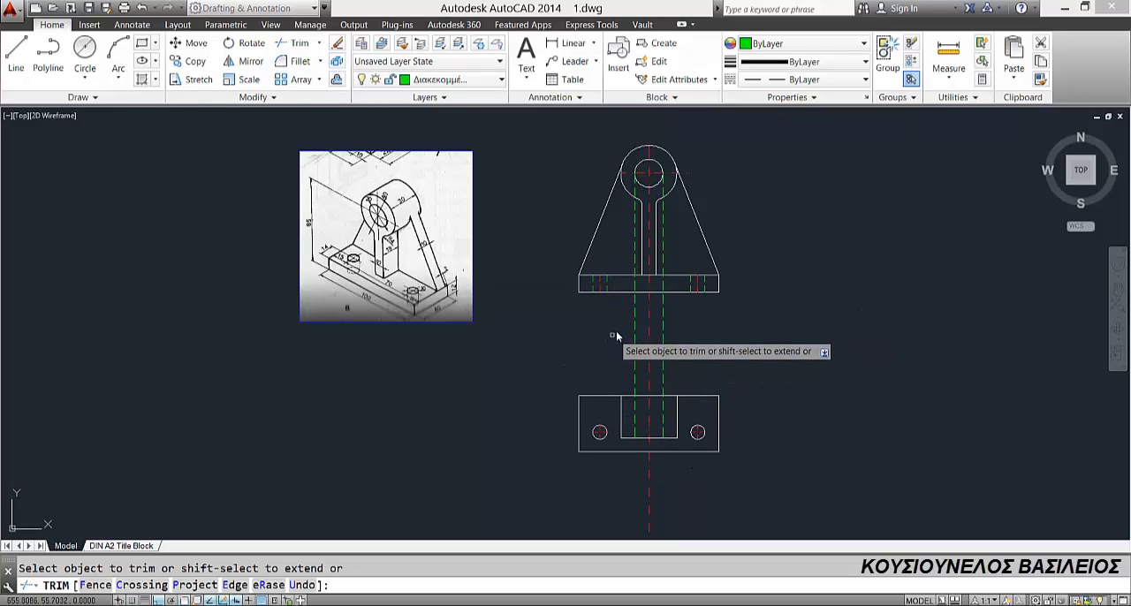
left_click(596, 334)
left_click(694, 367)
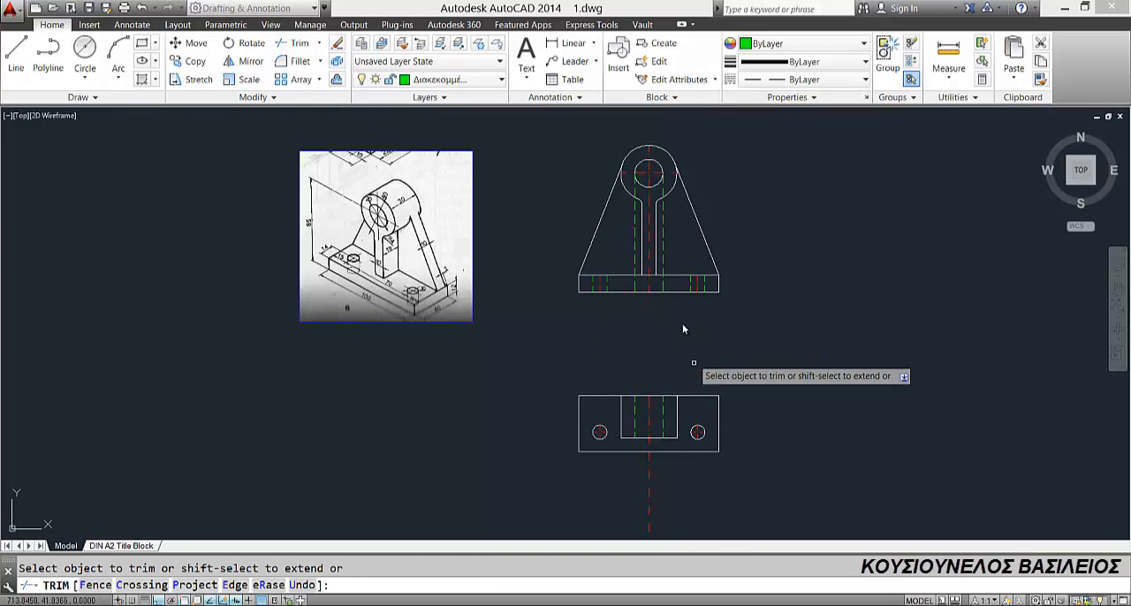
key("Escape")
left_click(635, 224)
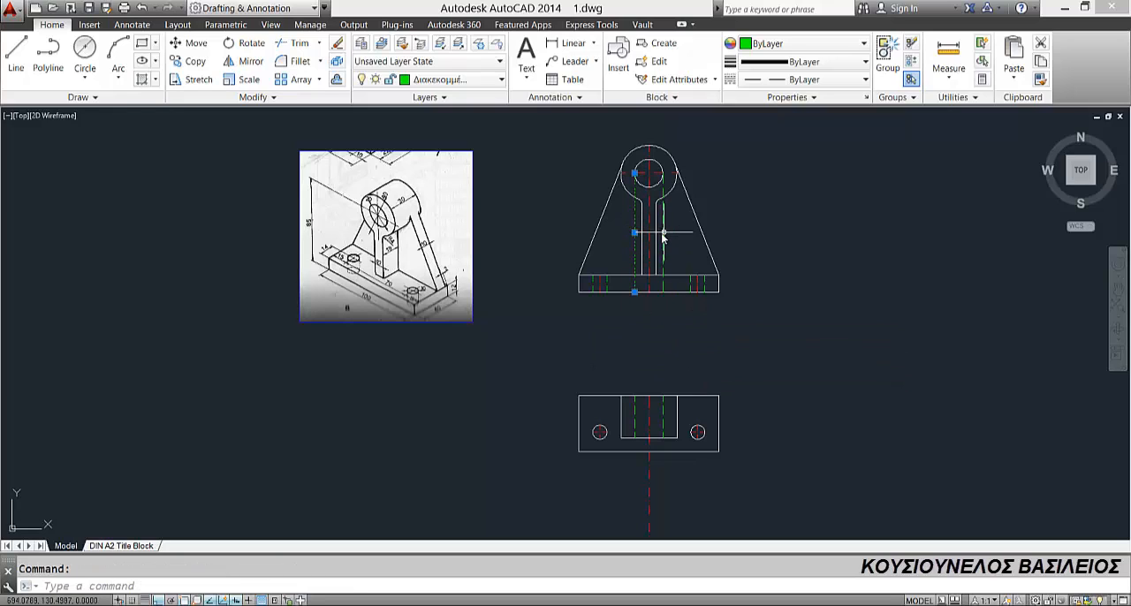
key("Delete")
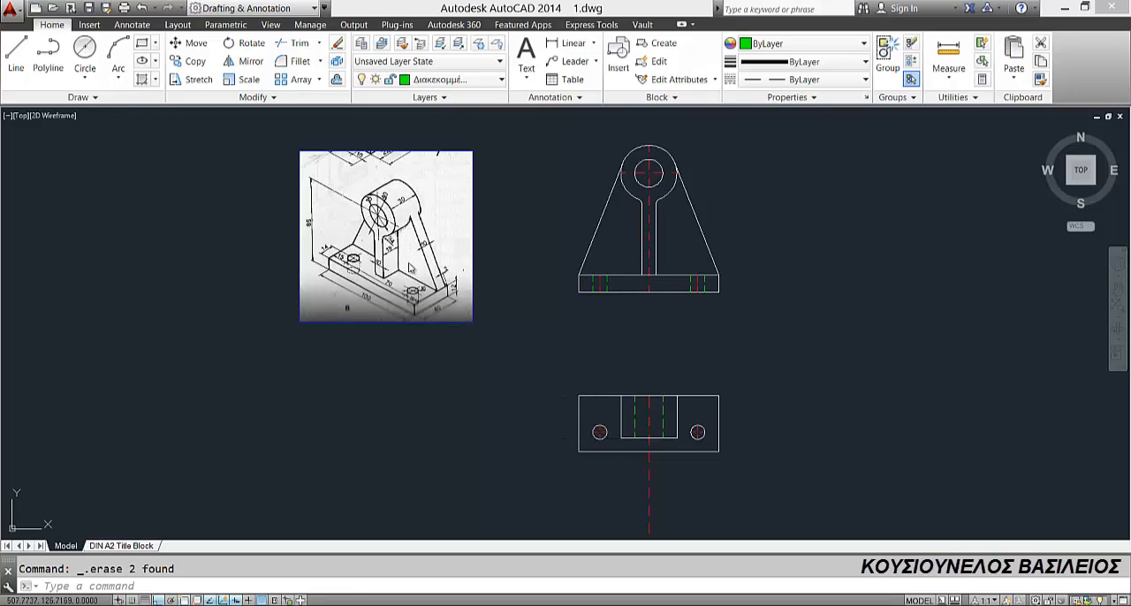
Step: Explode the 40 by 30 rectangle in the top view into separate lines
scroll(433, 314, "up", 2)
middle_click_drag(448, 329, 430, 333)
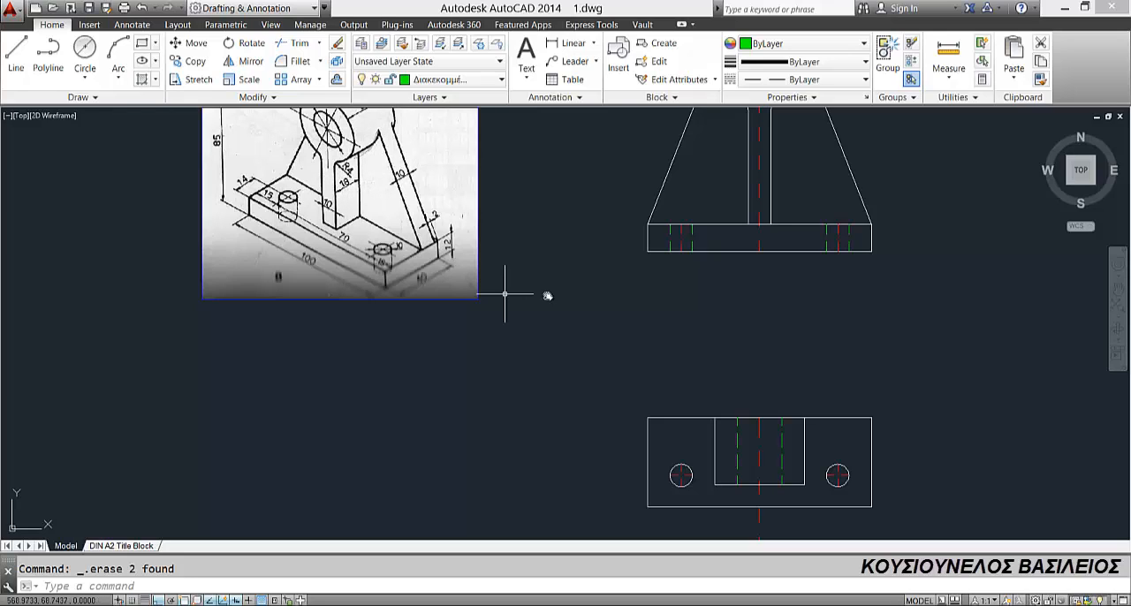
scroll(669, 394, "down", 2)
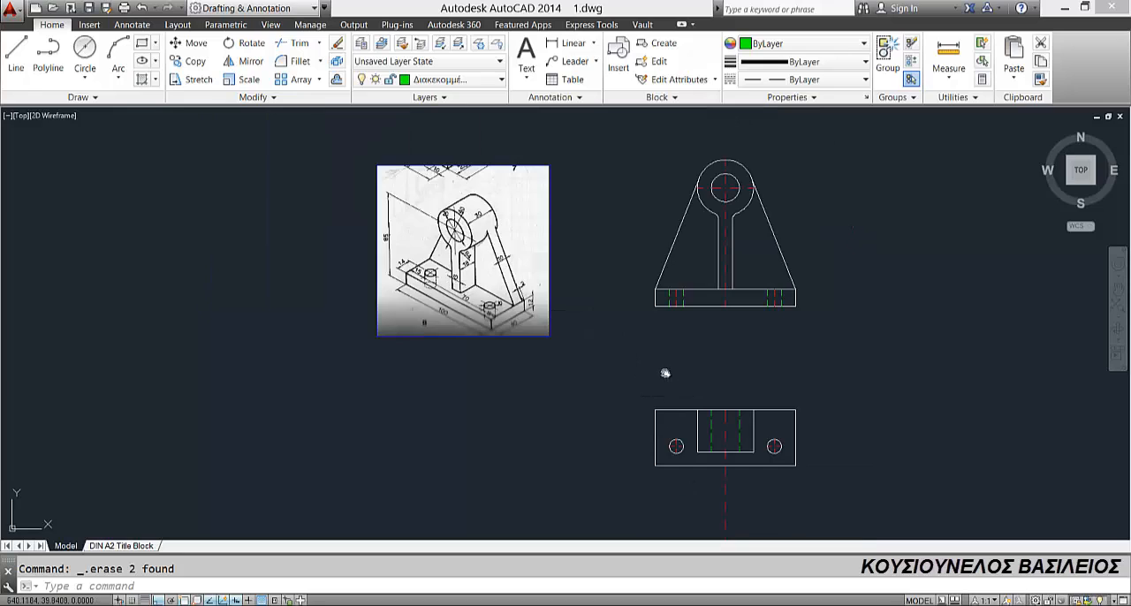
middle_click_drag(666, 374, 612, 333)
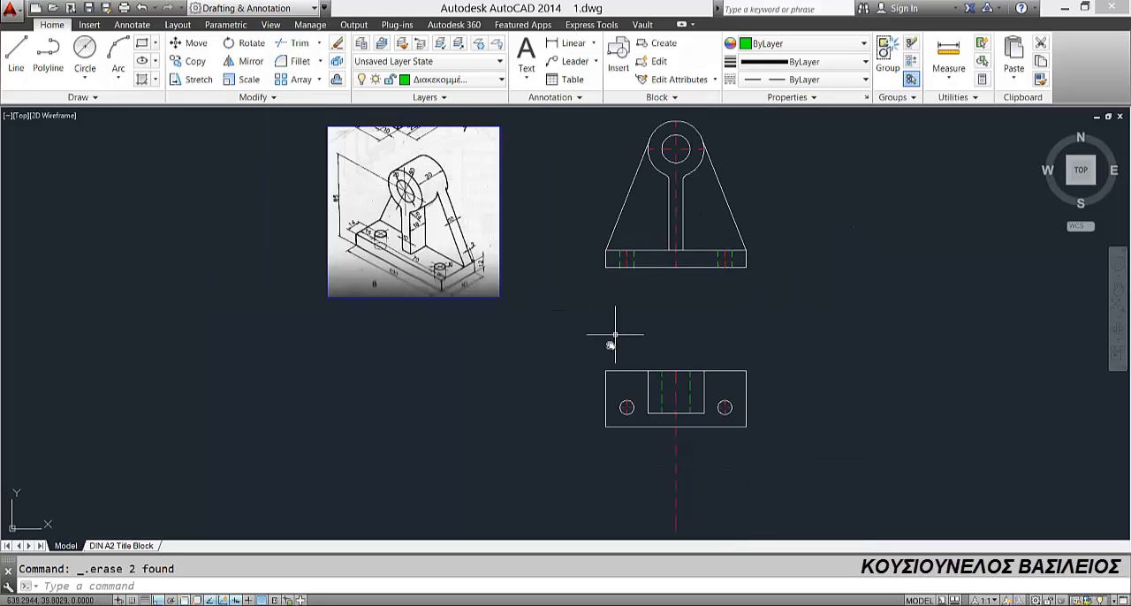
scroll(672, 413, "up", 2)
left_click(669, 416)
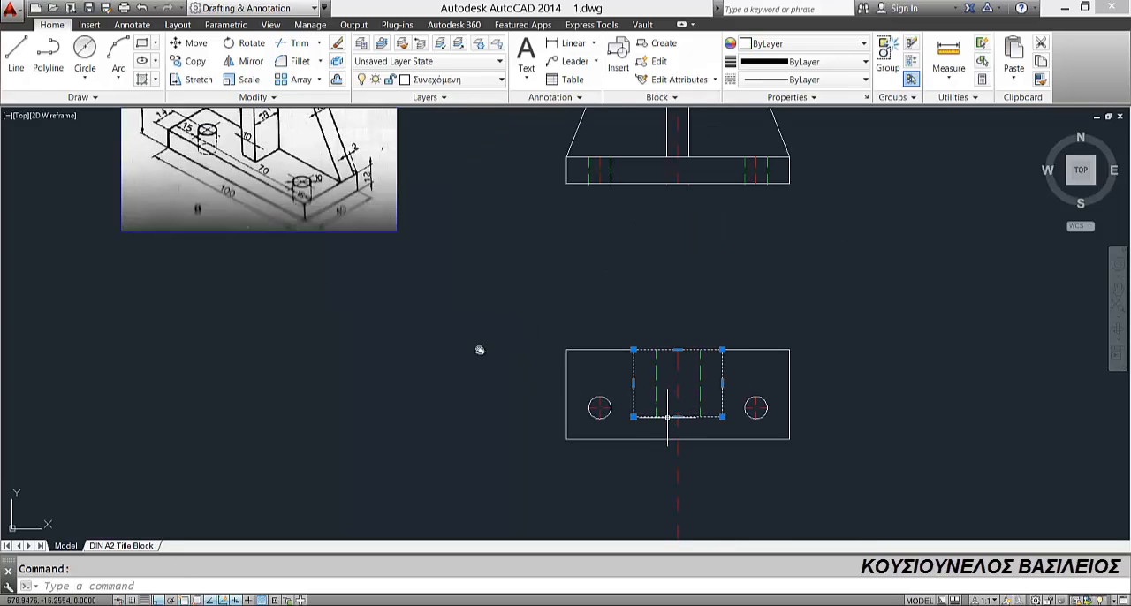
left_click(336, 61)
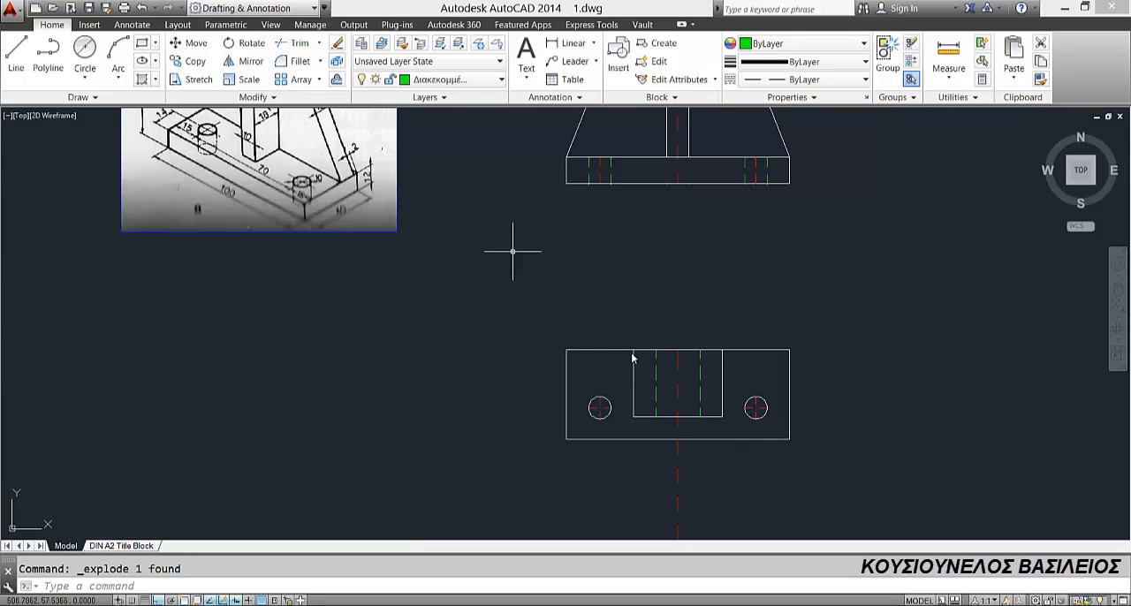
Step: Offset the exploded rectangle's lower edge 18 upward inside the top view
left_click(336, 80)
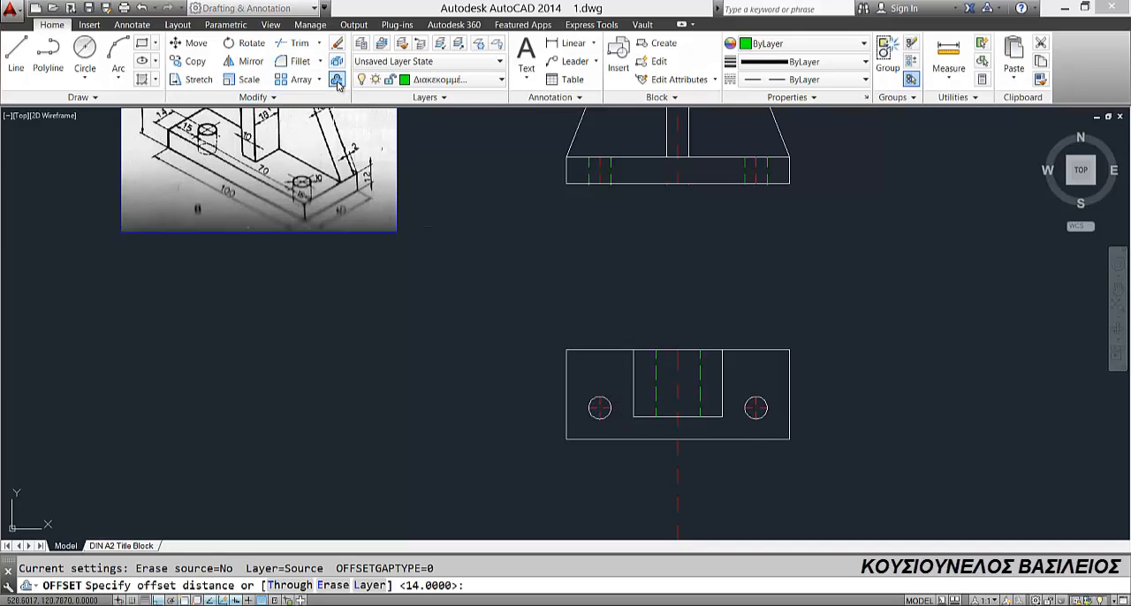
key("Return")
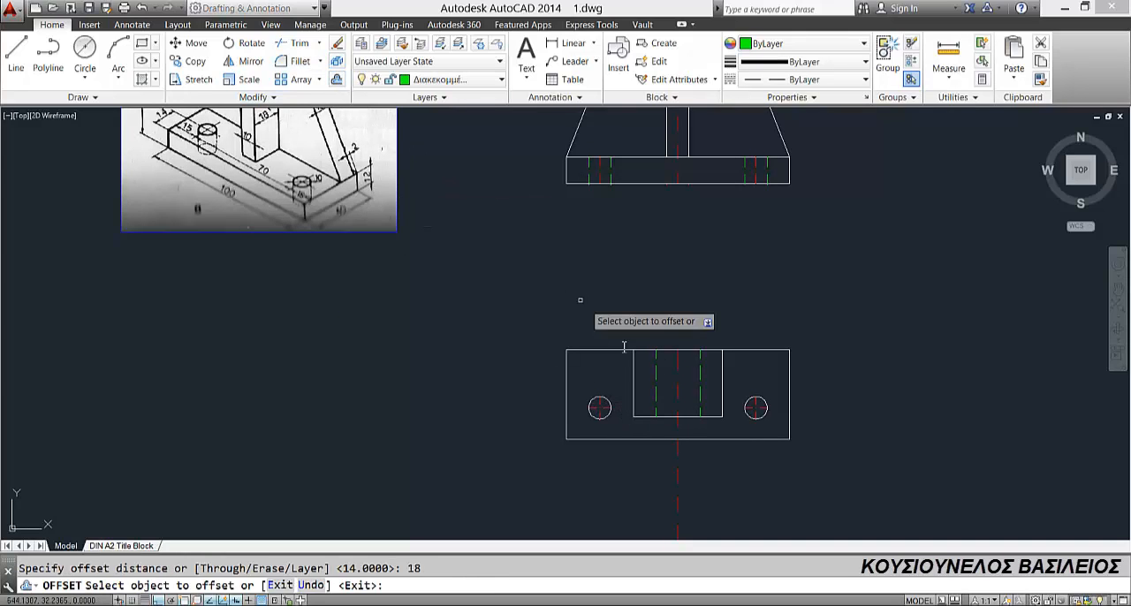
left_click(663, 417)
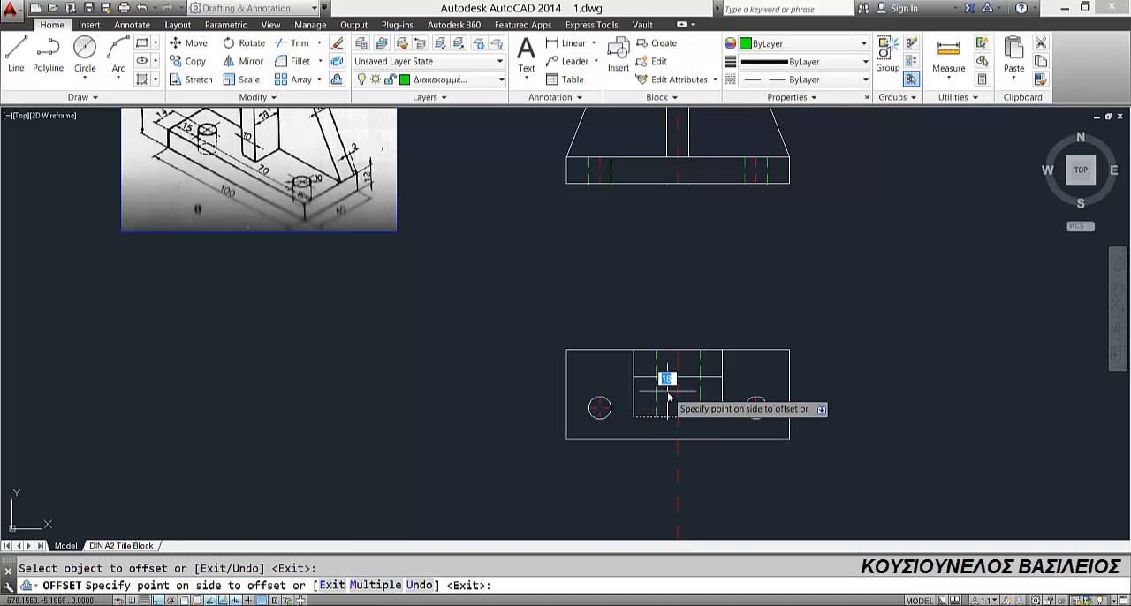
left_click(667, 393)
key("Escape")
Step: Make Συνεχόμενη the current layer and offset the top view's vertical centre line 5 to each side
middle_click_drag(670, 379, 645, 434)
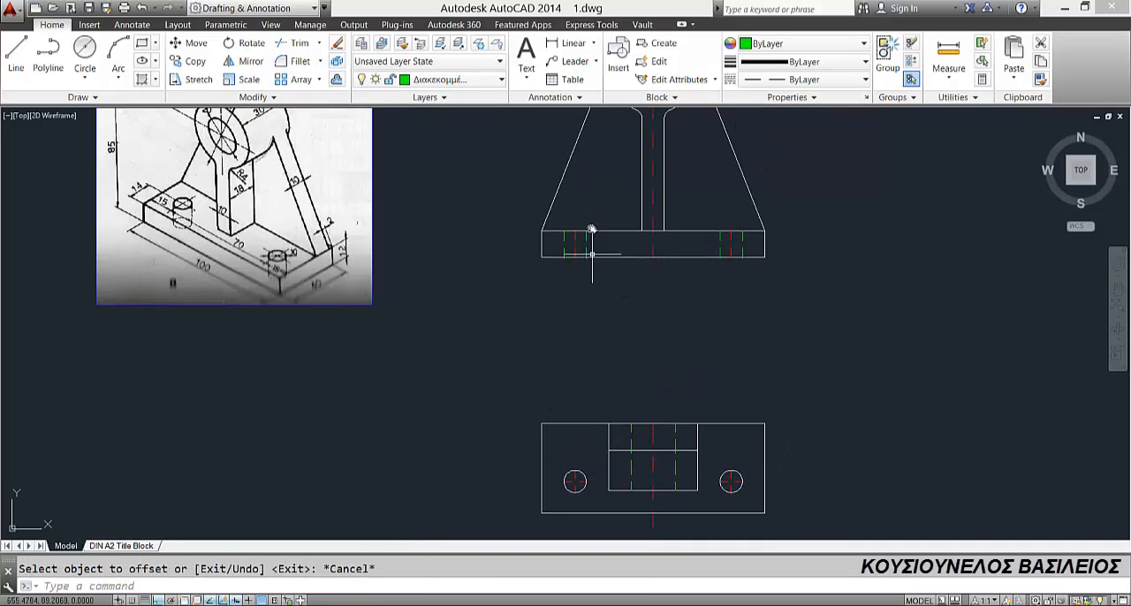
middle_click_drag(636, 219, 619, 209)
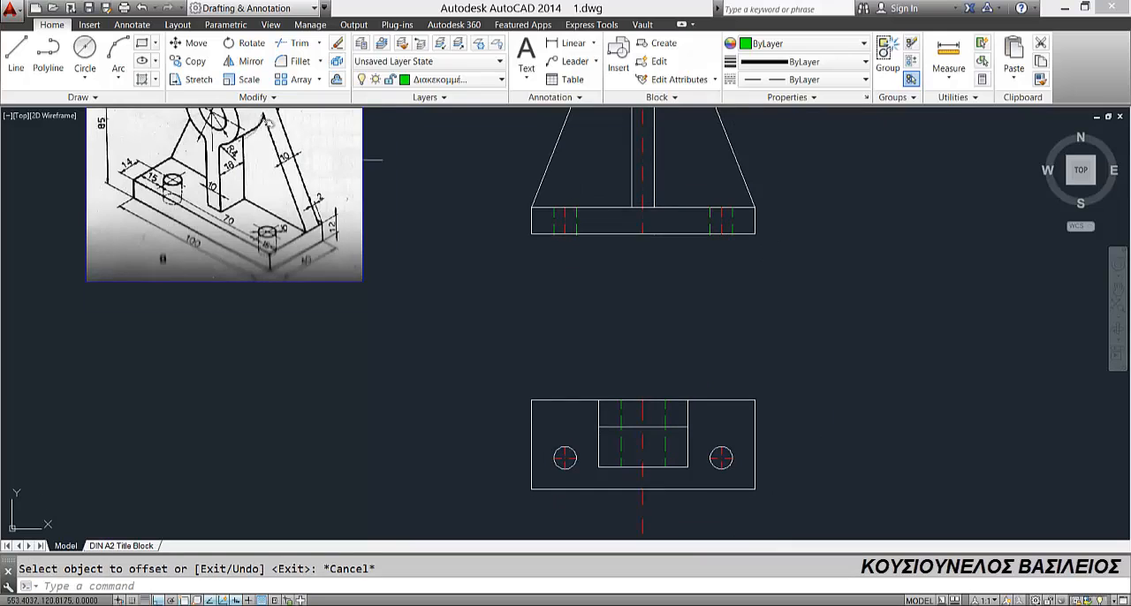
left_click(437, 80)
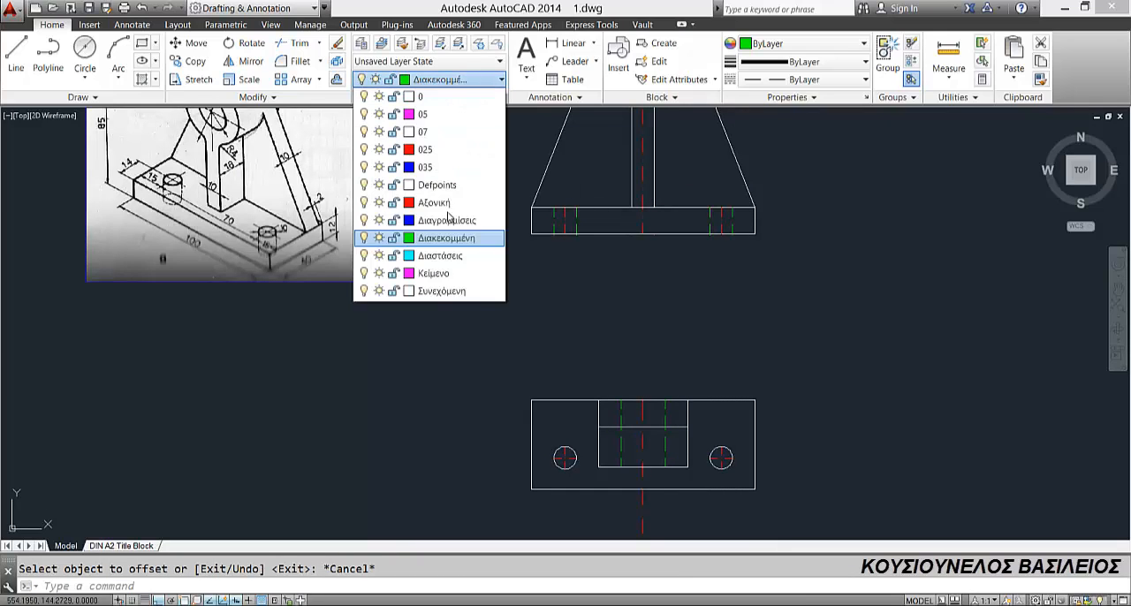
left_click(436, 292)
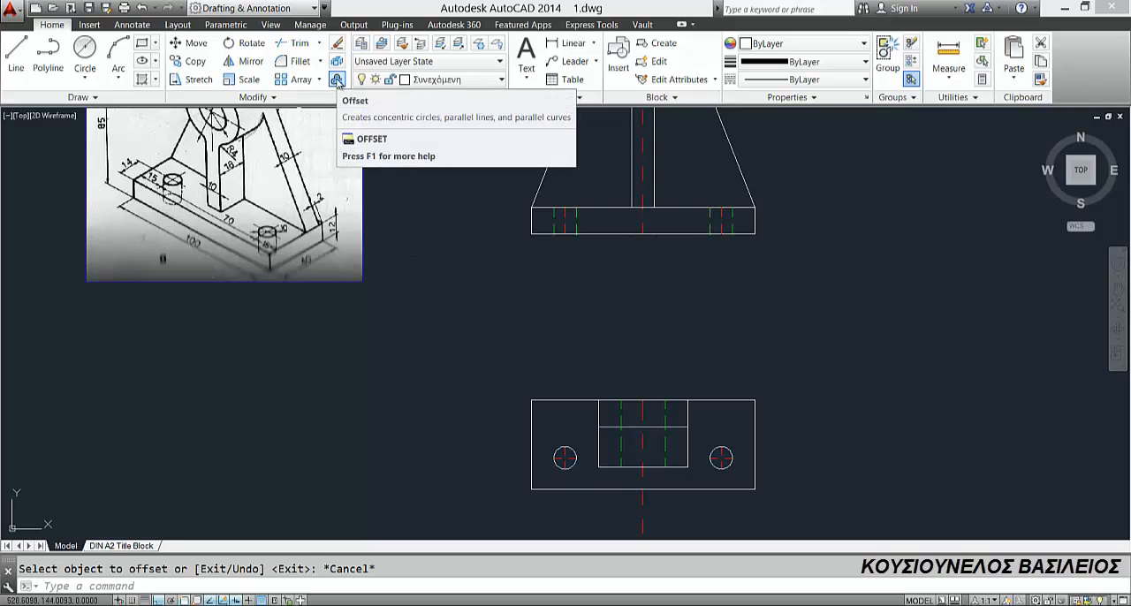
left_click(338, 82)
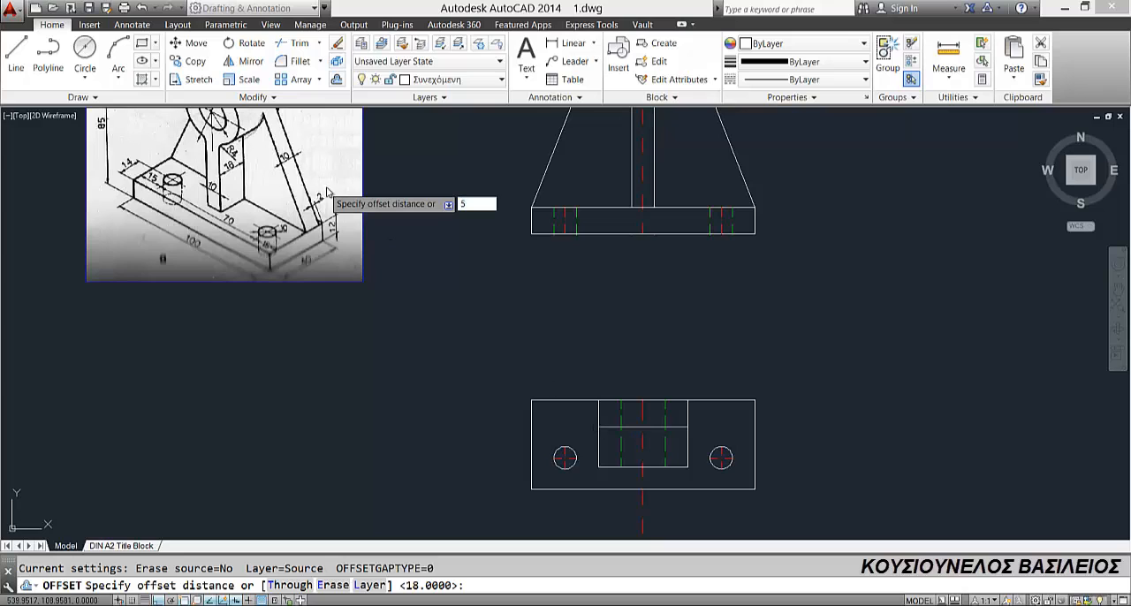
type("5")
key("Return")
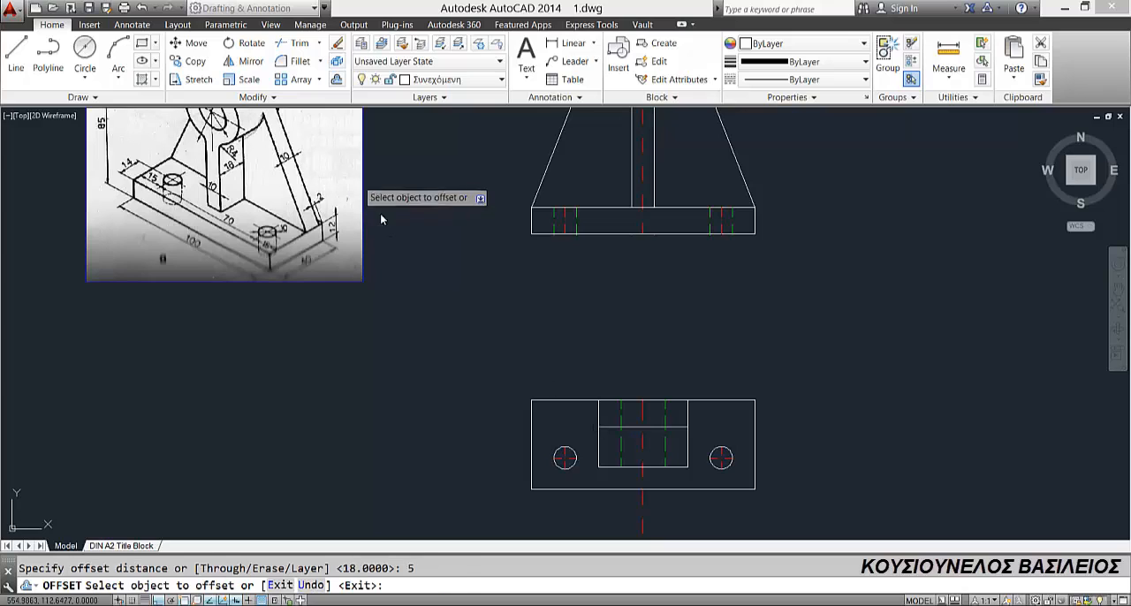
left_click(644, 409)
left_click(634, 412)
left_click(644, 412)
left_click(653, 411)
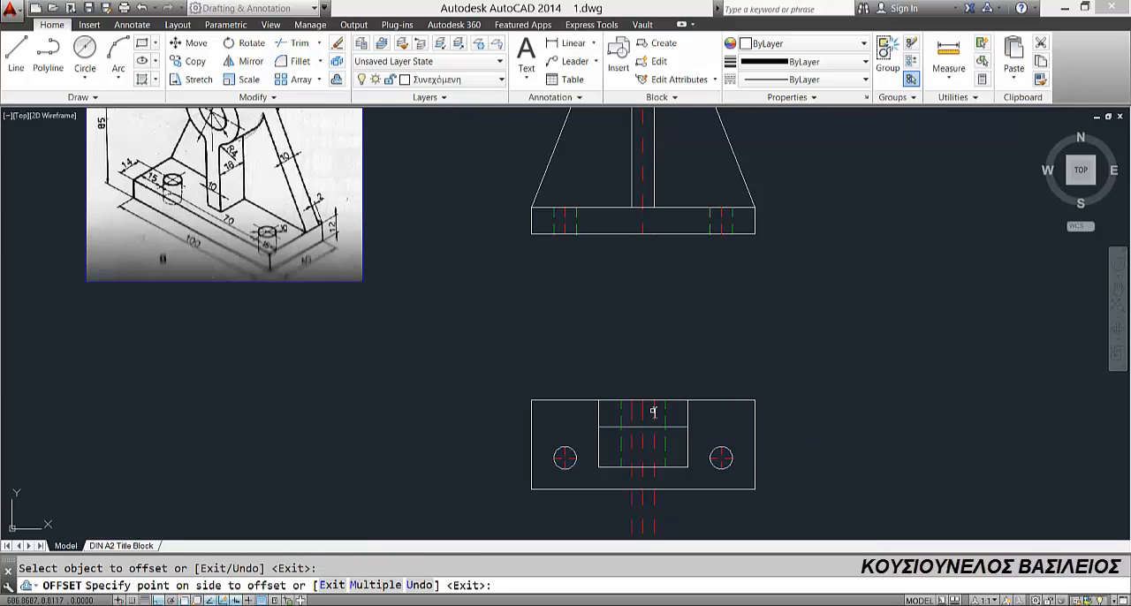
left_click(654, 411)
key("Escape")
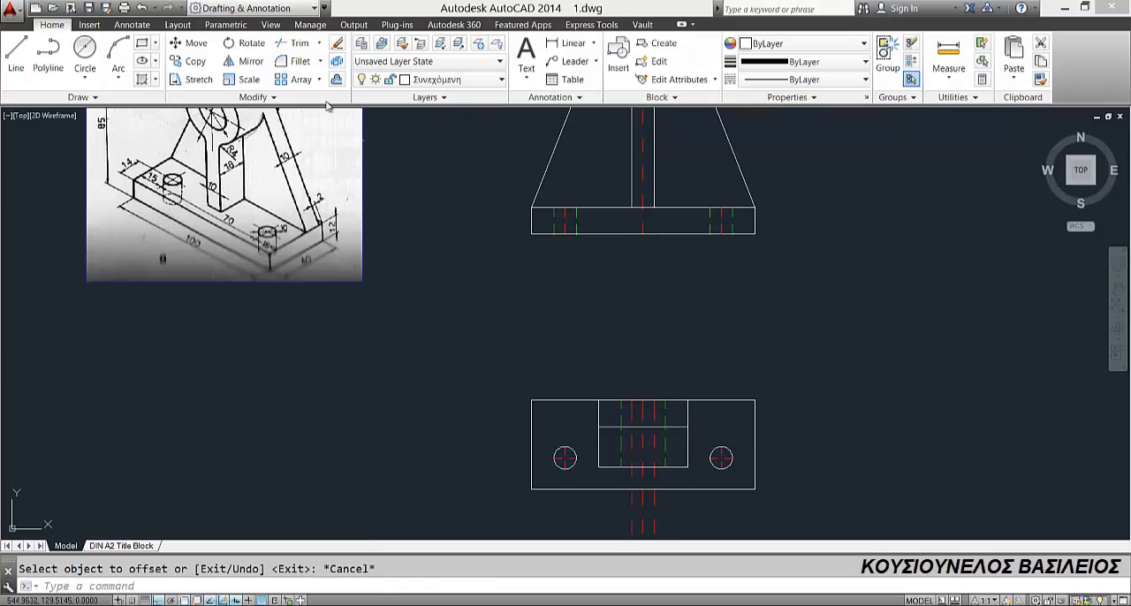
Step: Trim the centre line below the base's bottom edge and the two offset lines below the cylinder outline's lower edge
left_click(297, 43)
right_click(540, 327)
right_click(565, 372)
left_click(353, 184)
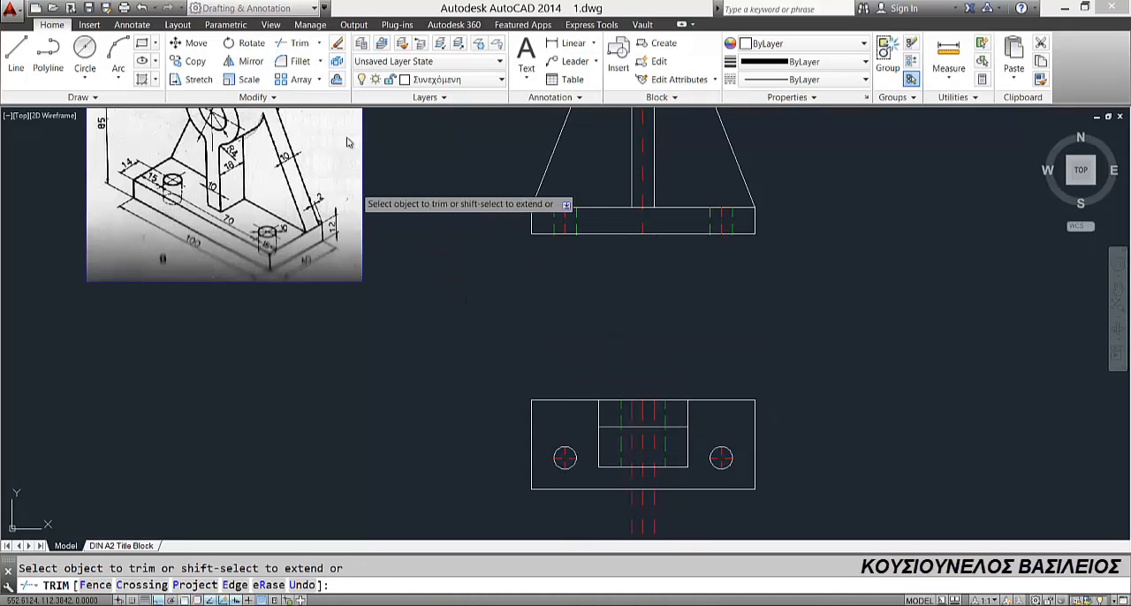
left_click(296, 44)
right_click(451, 292)
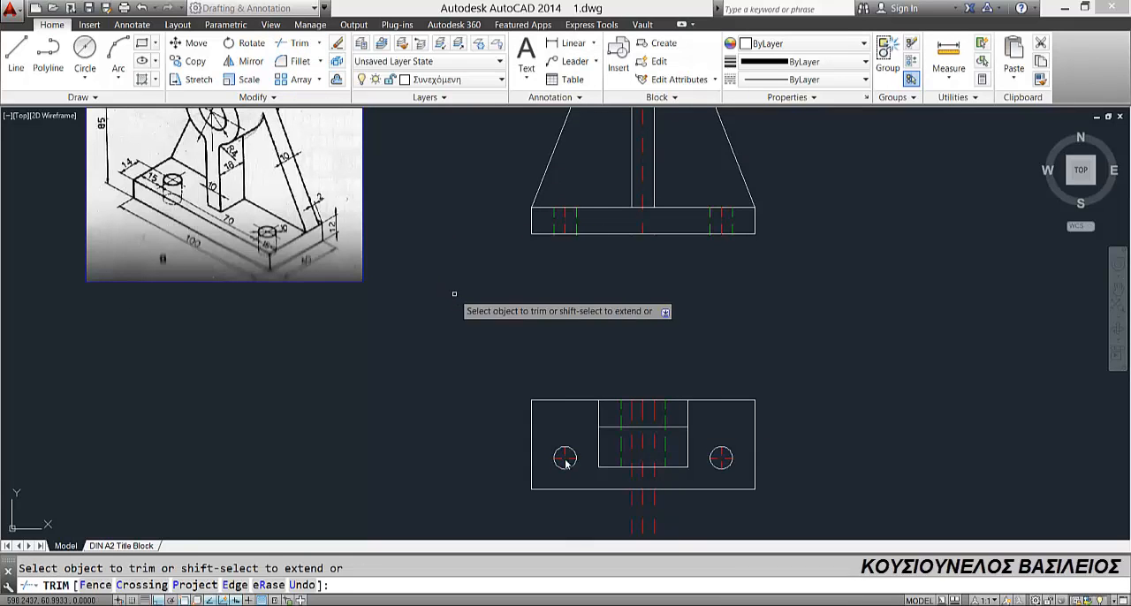
left_click(618, 511)
left_click(669, 517)
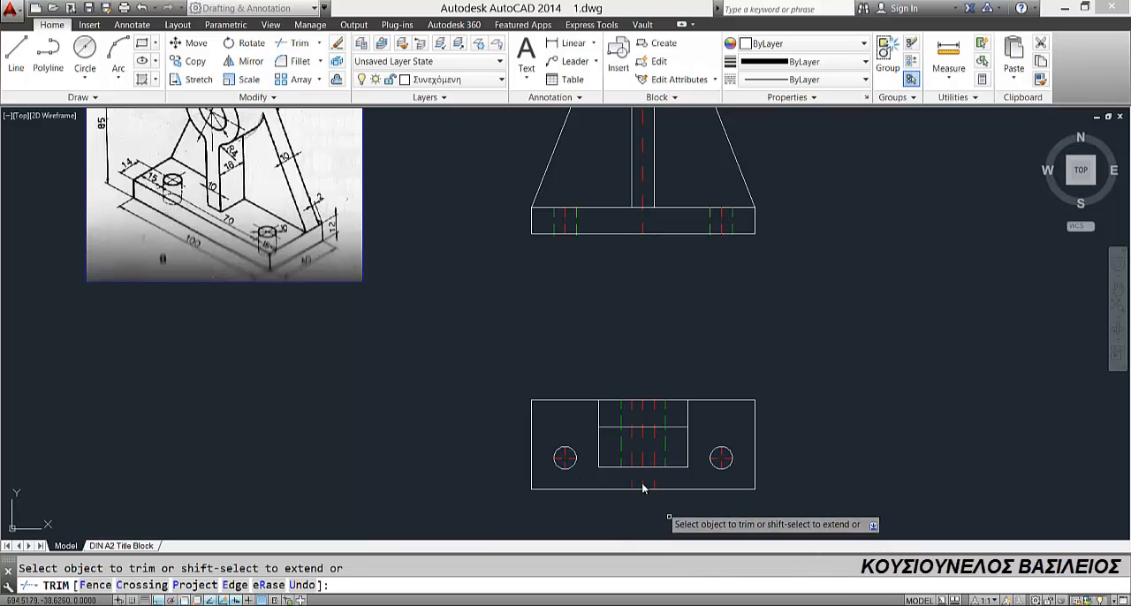
left_click(633, 485)
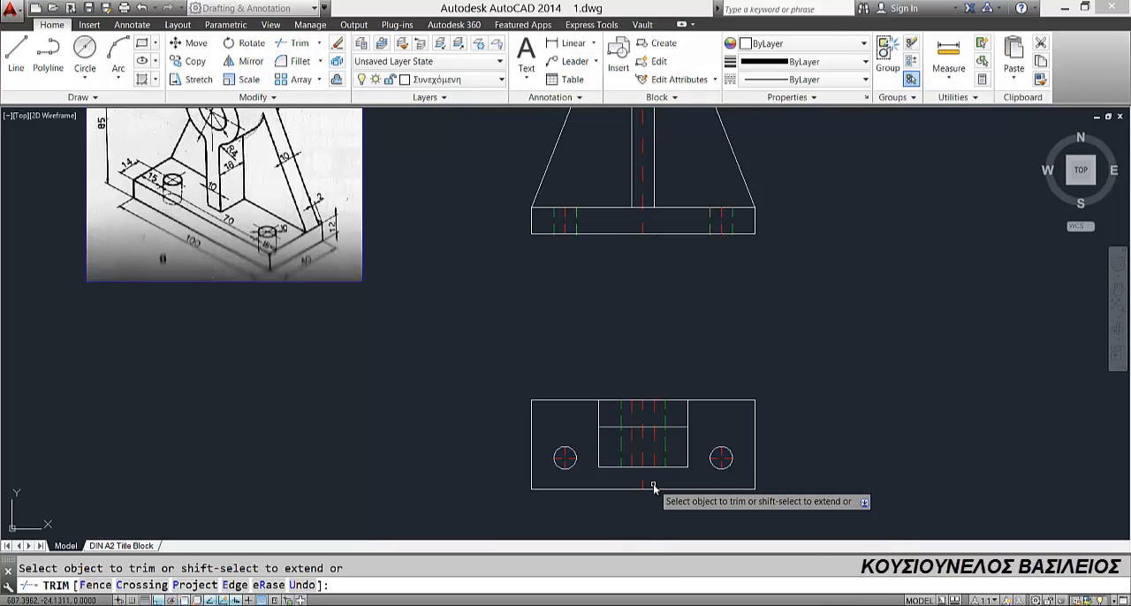
key("Escape")
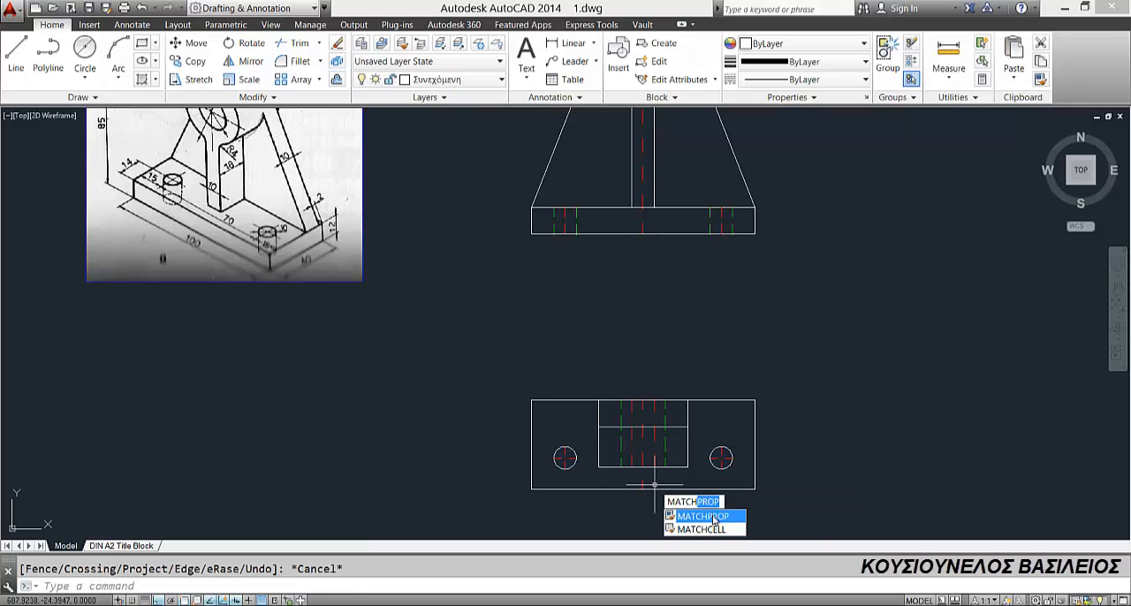
Step: Match the two offset lines' properties to the green dashed bore line with MATCHPROP
key("Return")
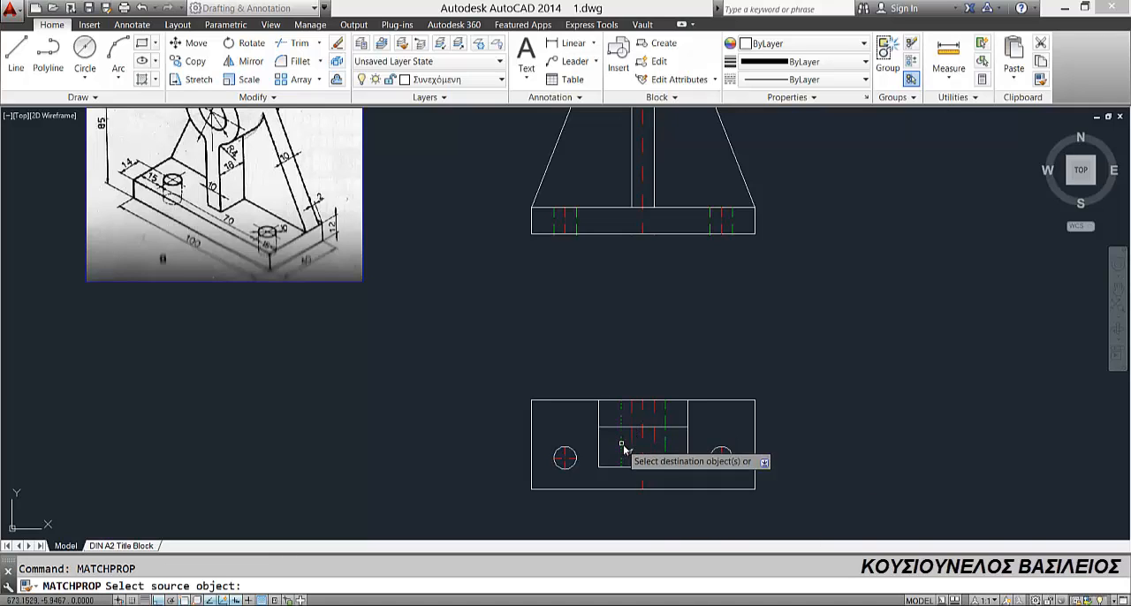
left_click(634, 437)
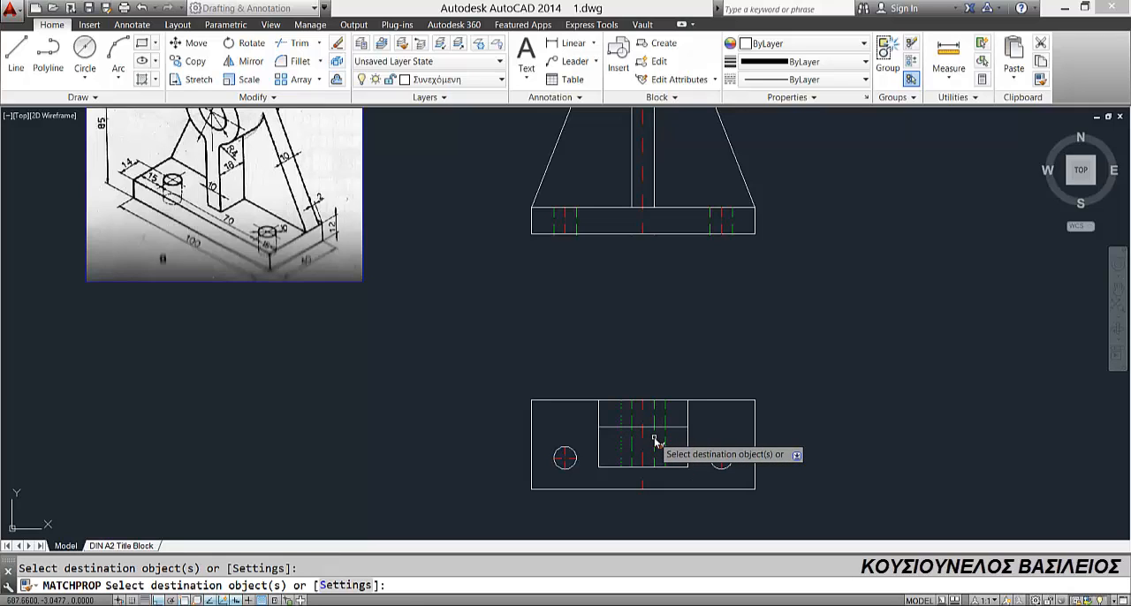
key("Escape")
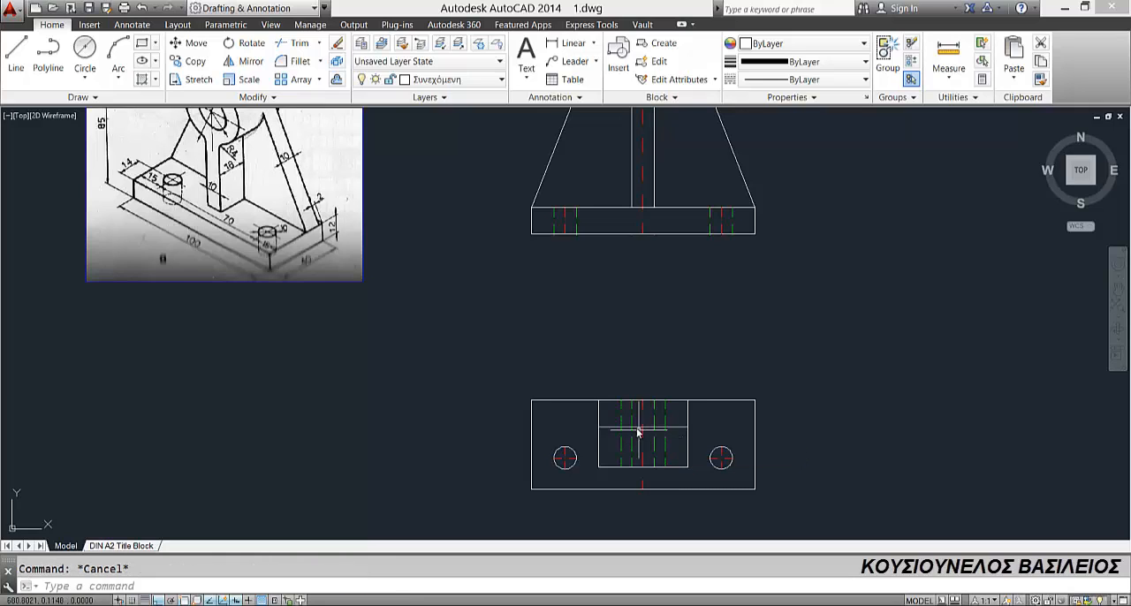
Step: Trim the two inner dashed lines above the horizontal 18 offset line, and delete that offset line
left_click(294, 43)
key("Return")
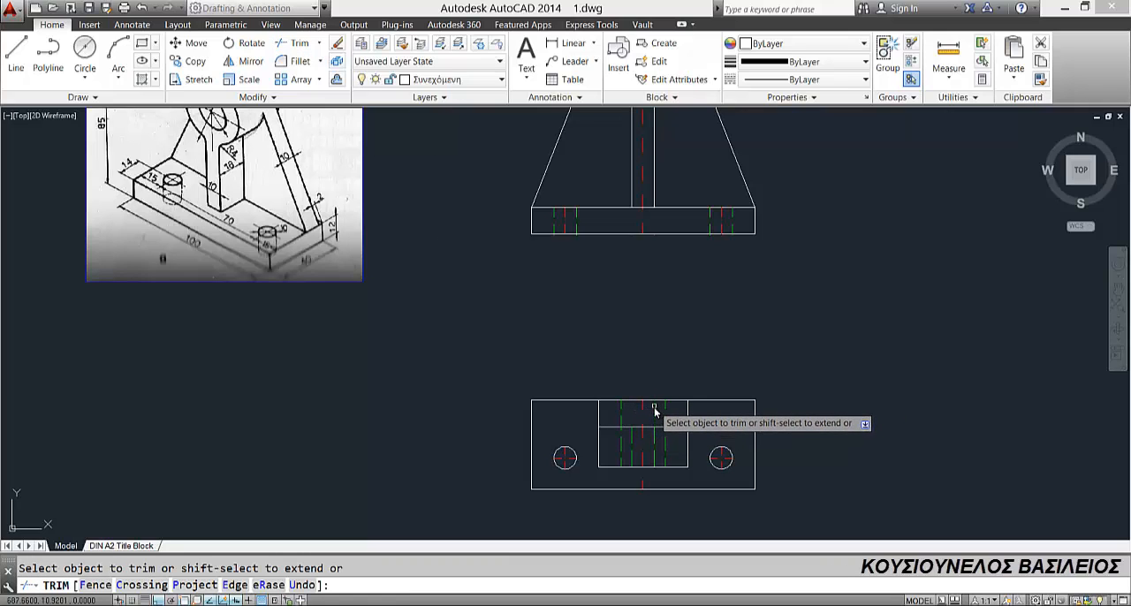
key("Escape")
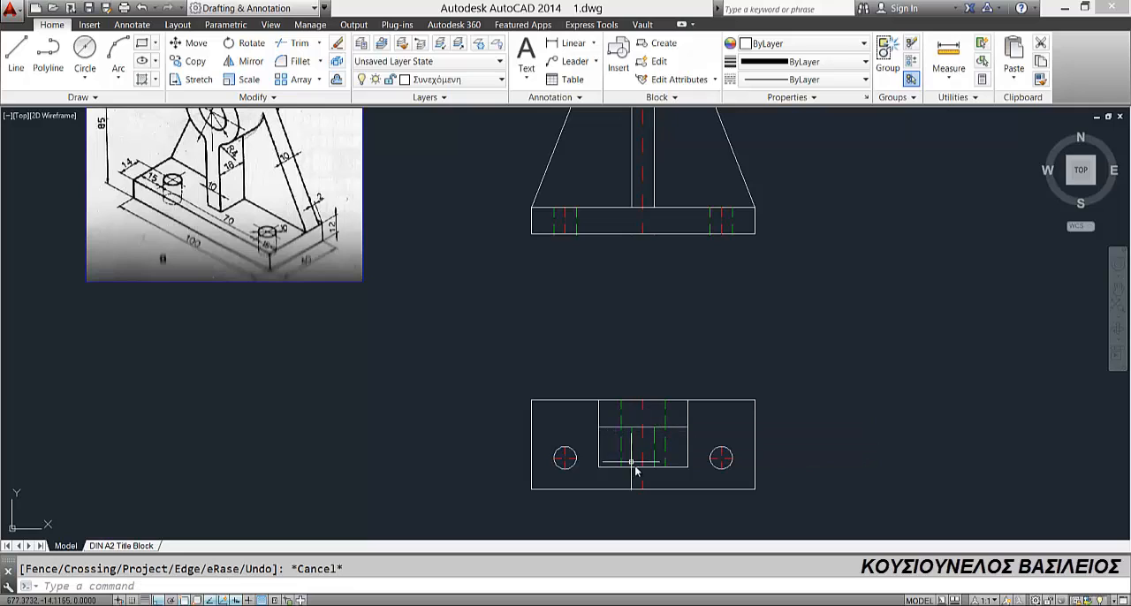
left_click(606, 428)
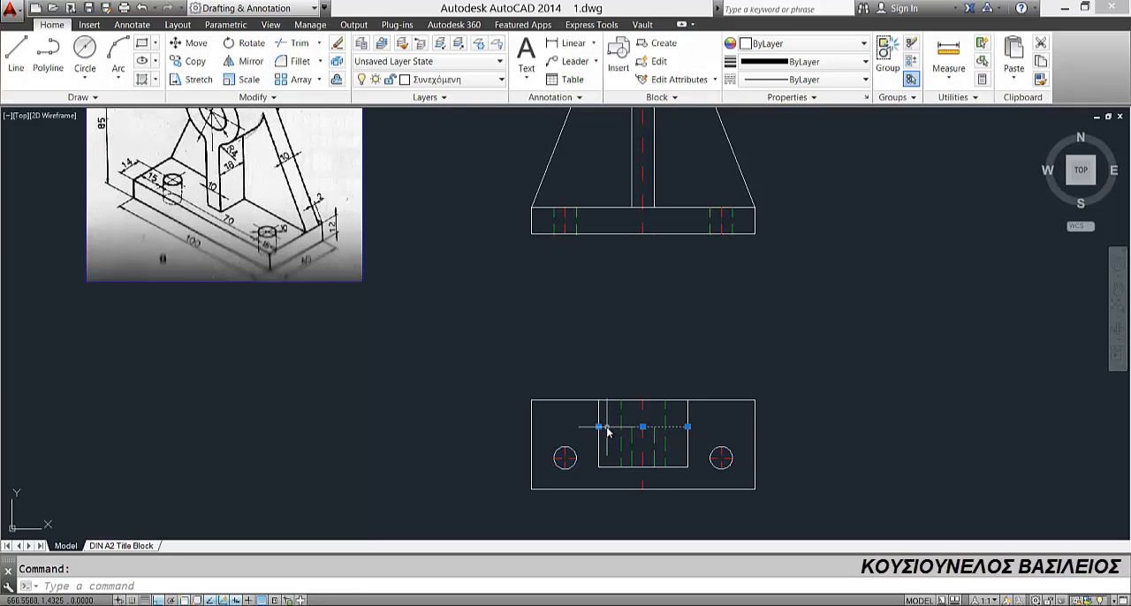
key("Delete")
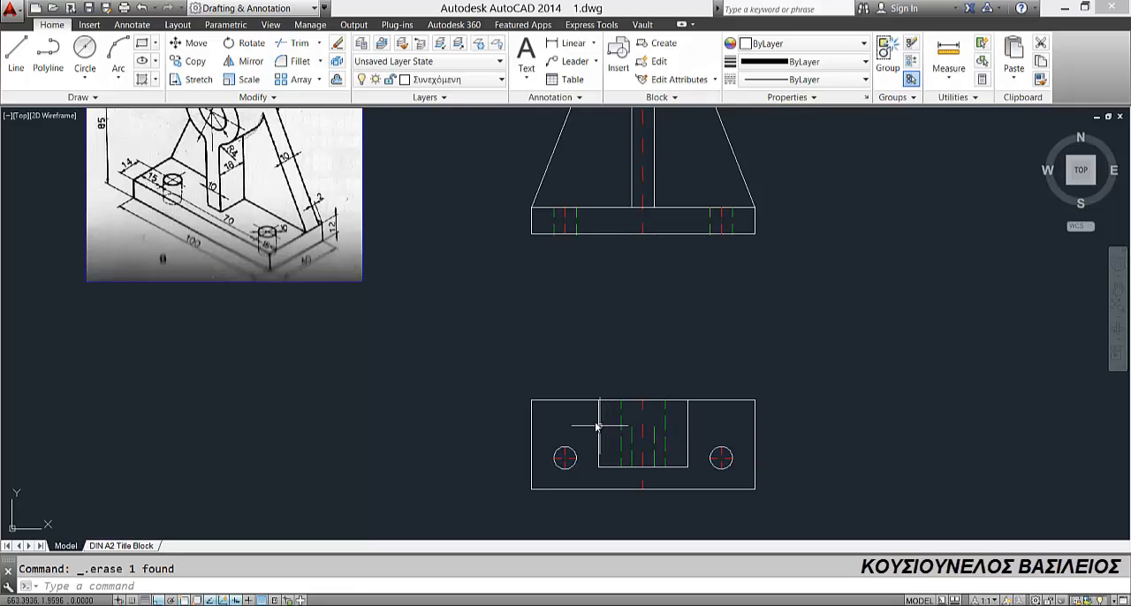
Step: Make Διακεκομμένη the current layer and draw a horizontal line joining the upper ends of the top view's two inner dashed lines
left_click(447, 80)
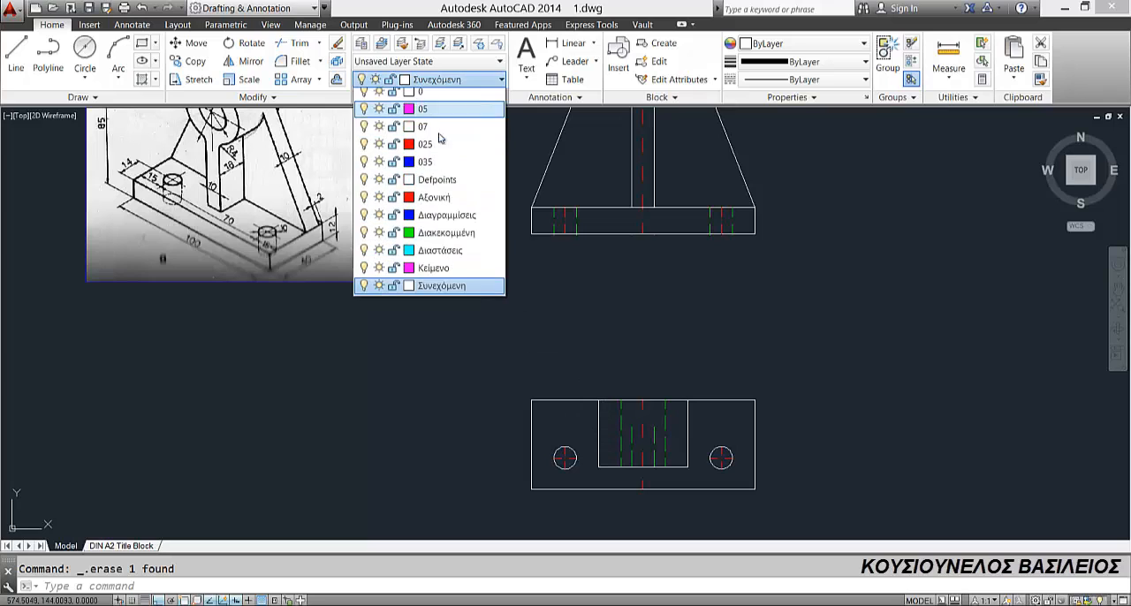
left_click(446, 238)
left_click(26, 58)
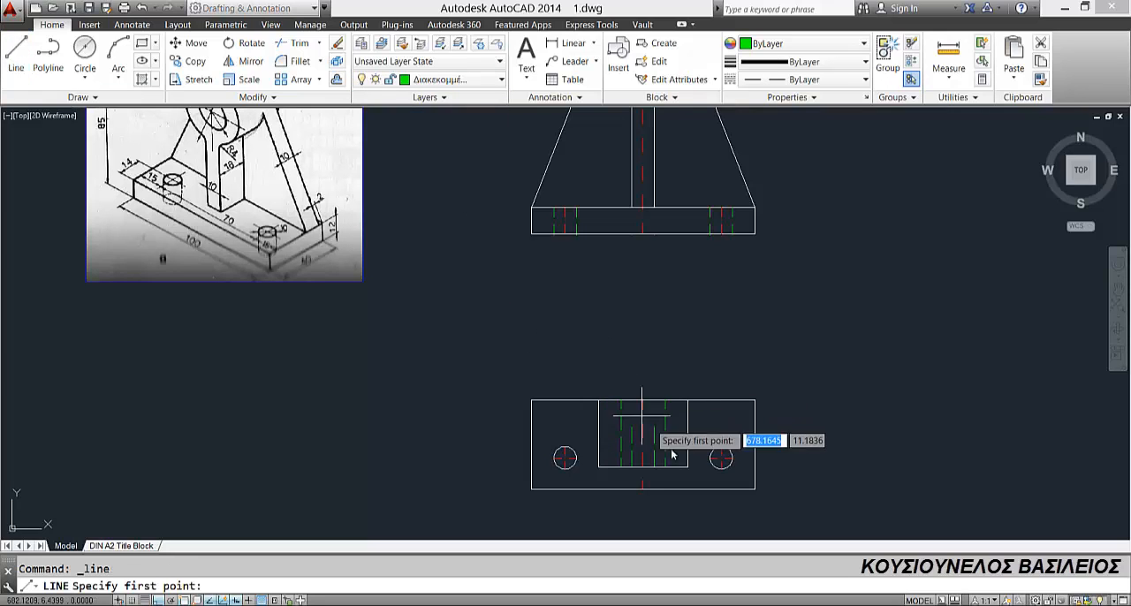
left_click(655, 430)
left_click(655, 428)
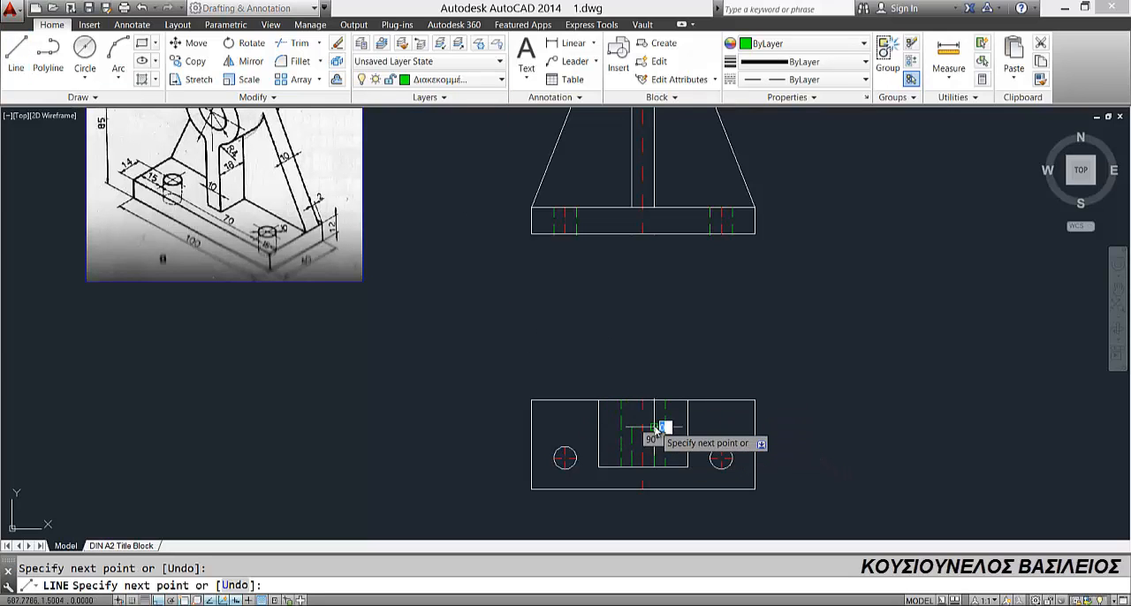
key("Return")
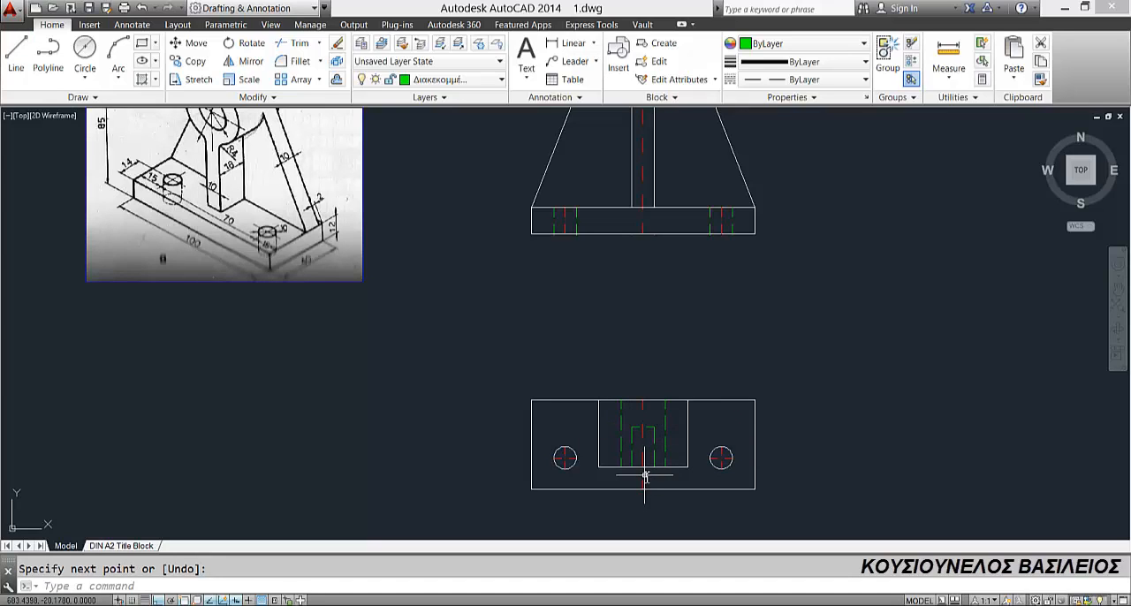
key("Escape")
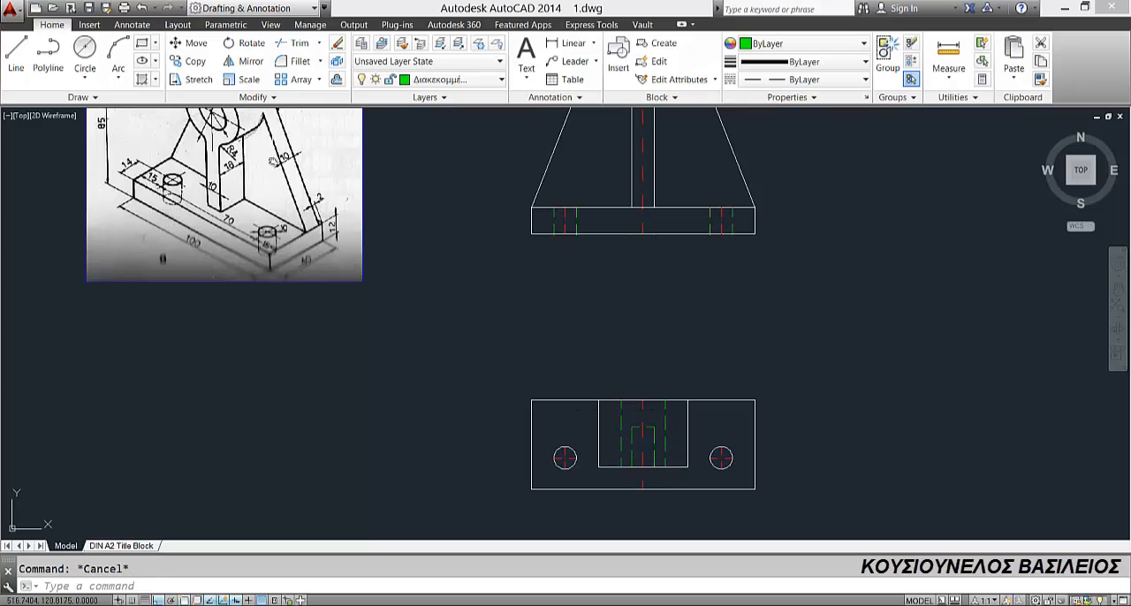
Step: Offset the upper edge of the top view's base rectangle 2 downward, into the rectangle
middle_click_drag(272, 162, 263, 226)
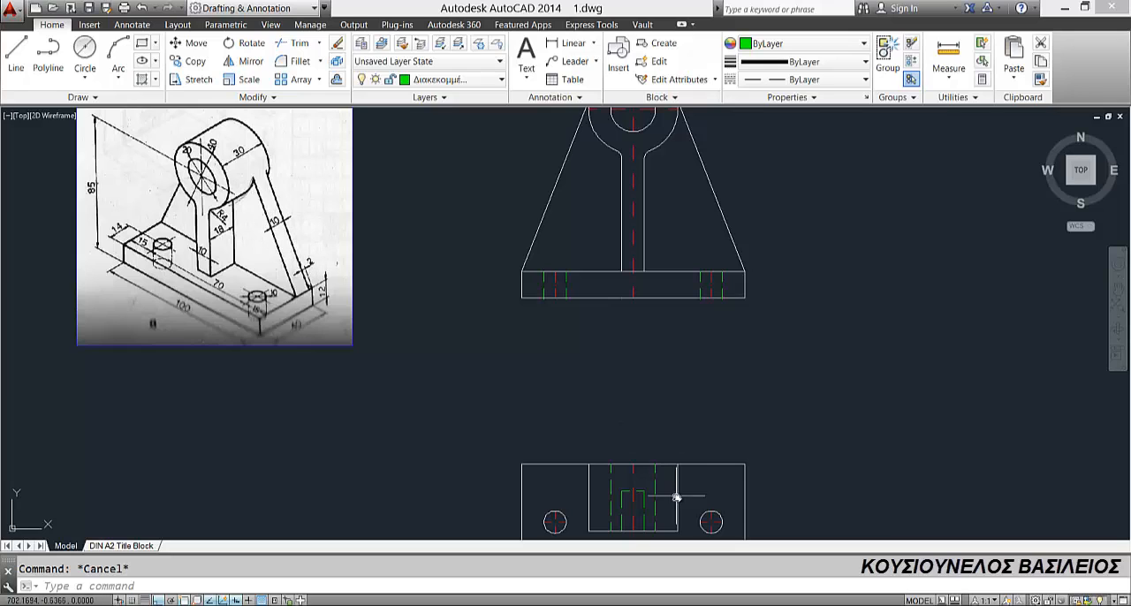
middle_click_drag(675, 495, 662, 384)
left_click(335, 81)
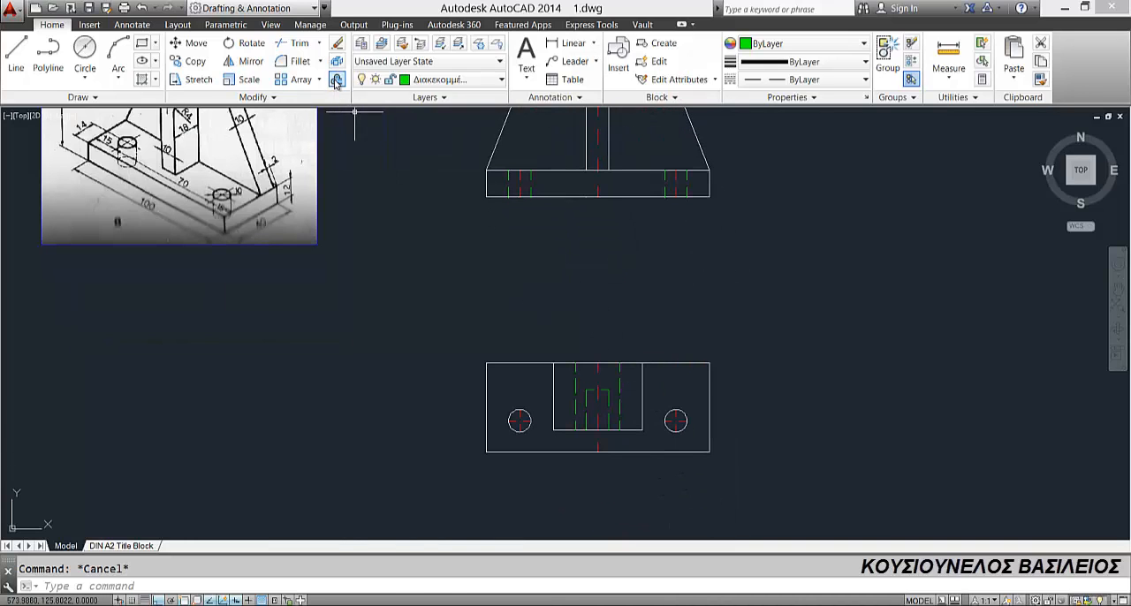
key("Return")
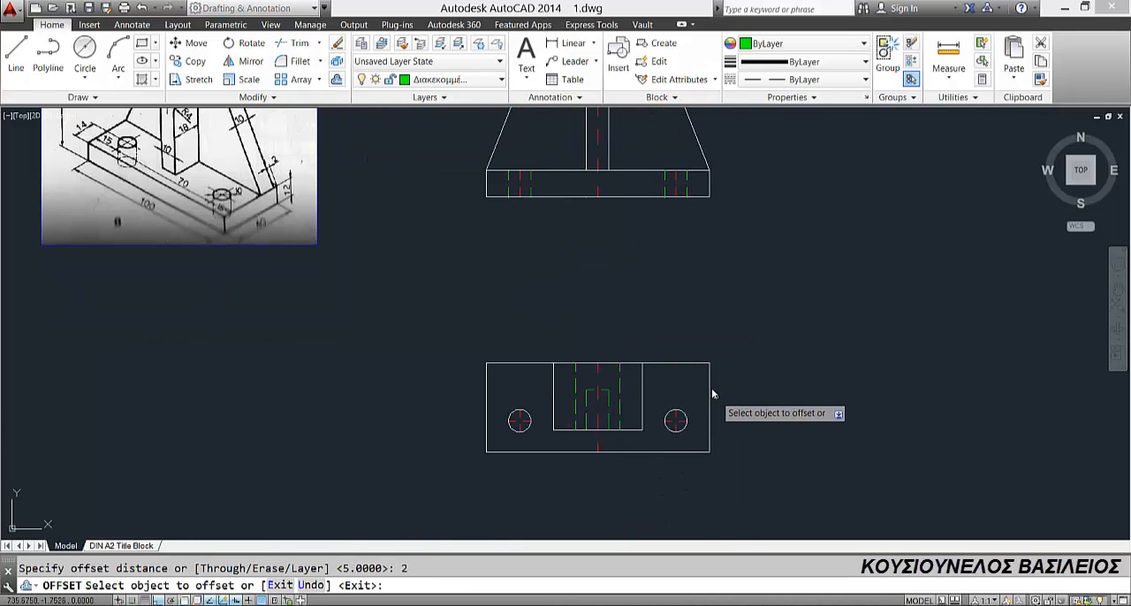
left_click(683, 364)
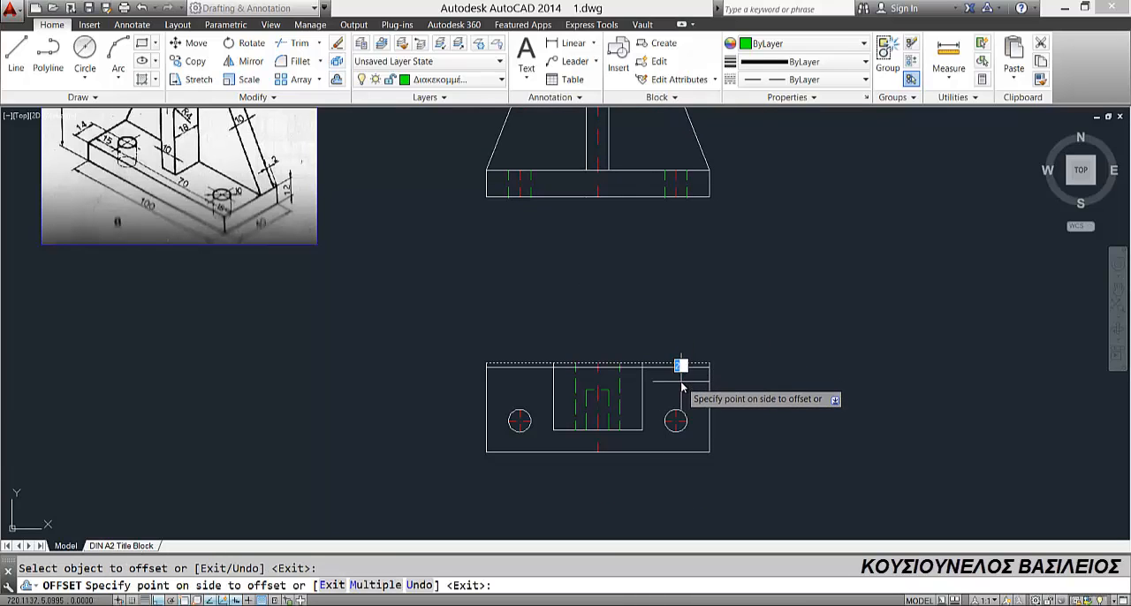
left_click(672, 384)
key("Escape")
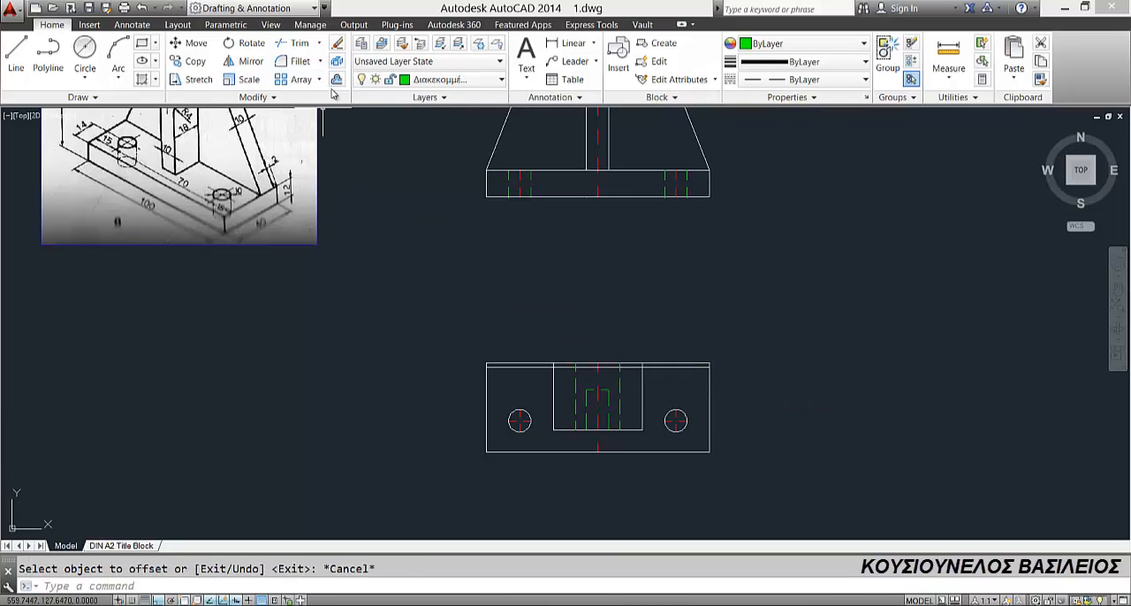
Step: Offset the new horizontal line just inside the base's upper edge 10 downward
left_click(337, 79)
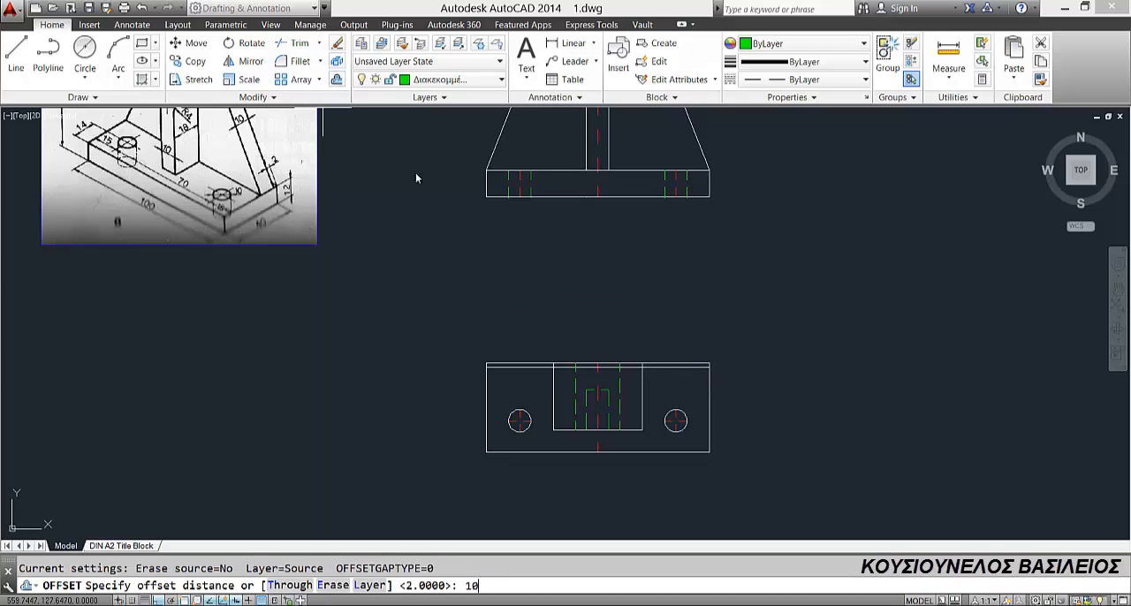
key("Return")
left_click(686, 365)
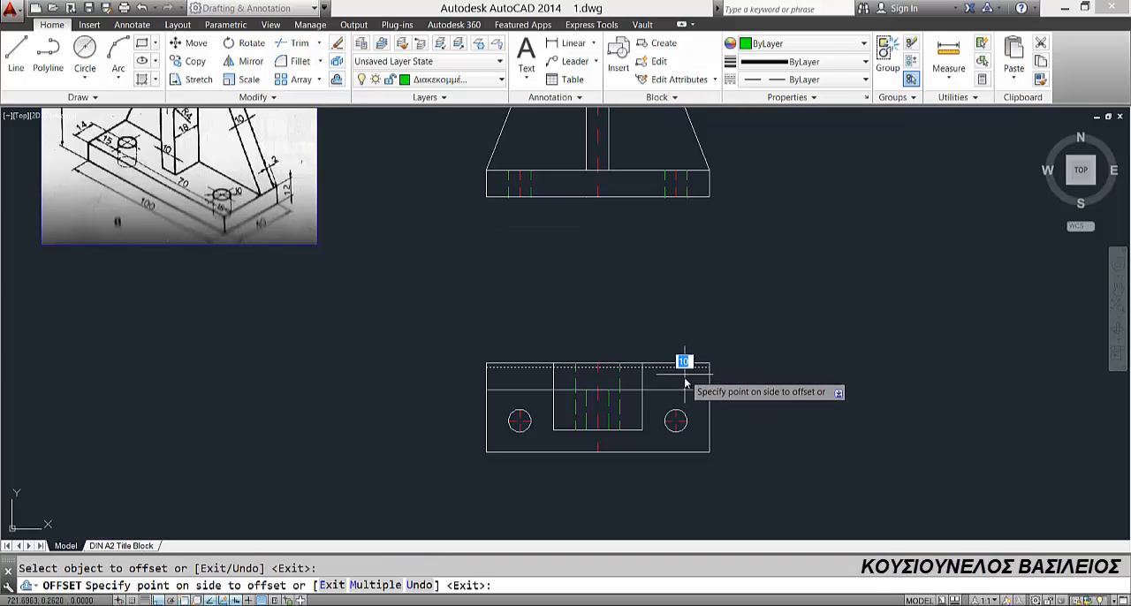
left_click(685, 385)
key("Escape")
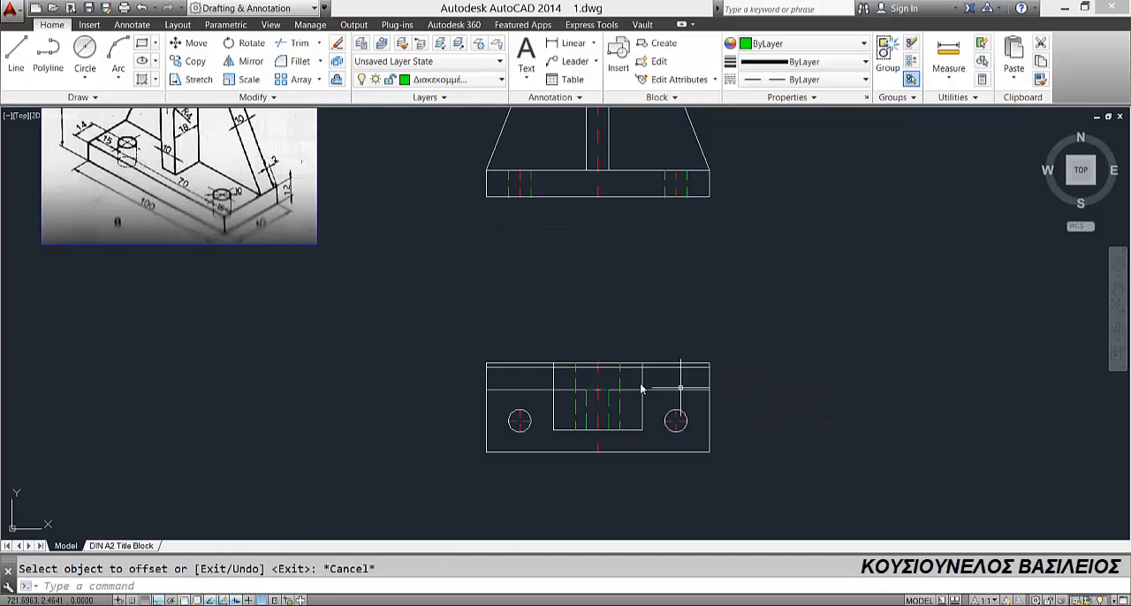
Step: Trim both horizontal offset lines between the cylinder outline's sides and the dashed bore lines, on either side of the bore
scroll(524, 392, "up", 2)
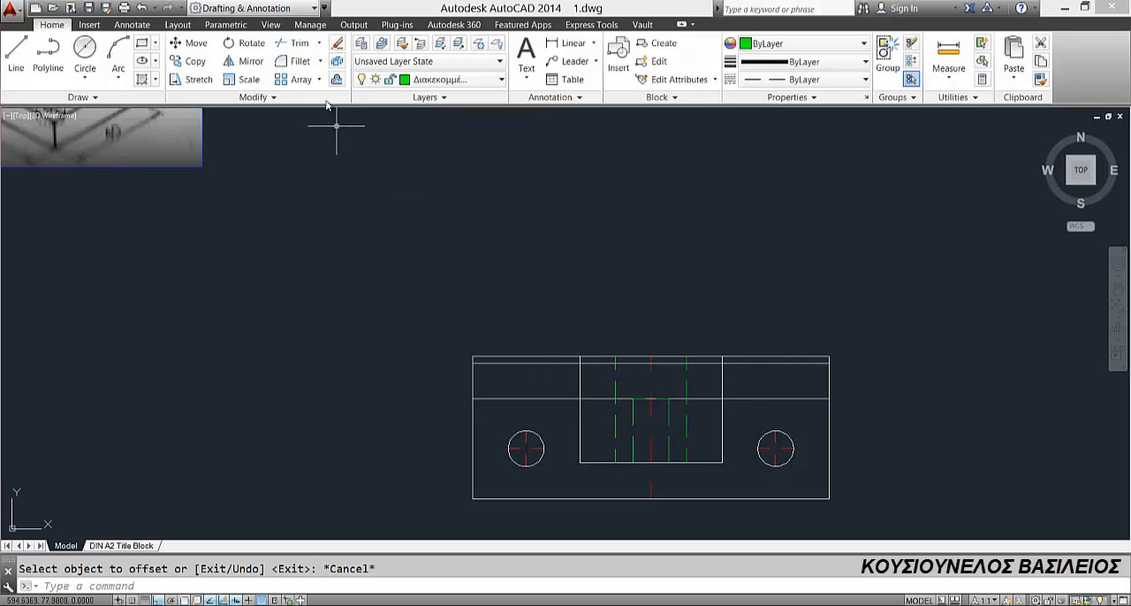
left_click(298, 42)
key("Return")
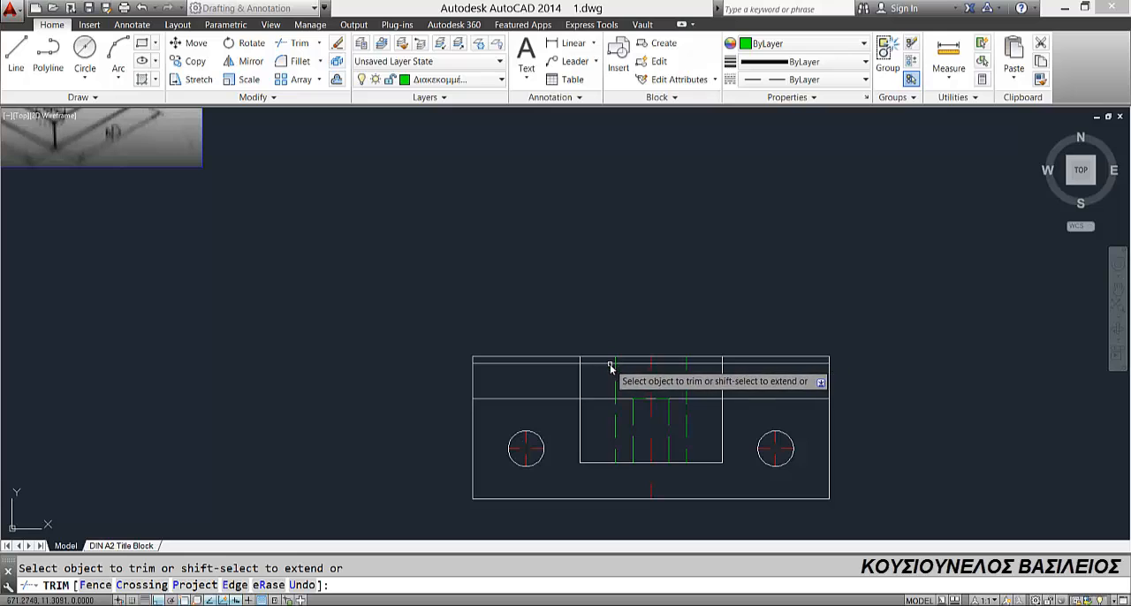
left_click(599, 398)
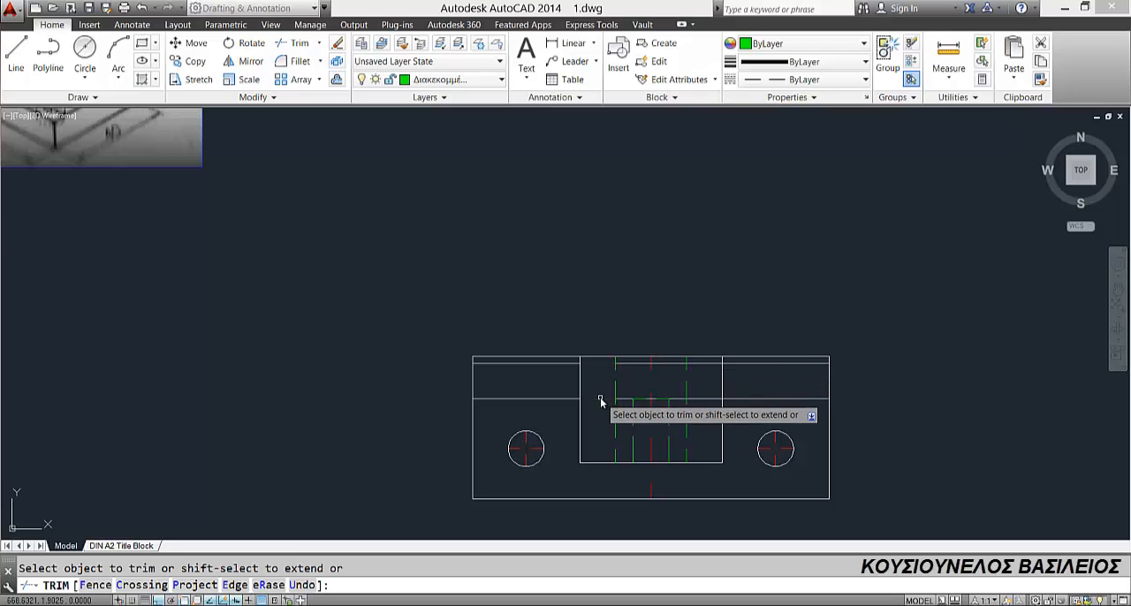
left_click(697, 363)
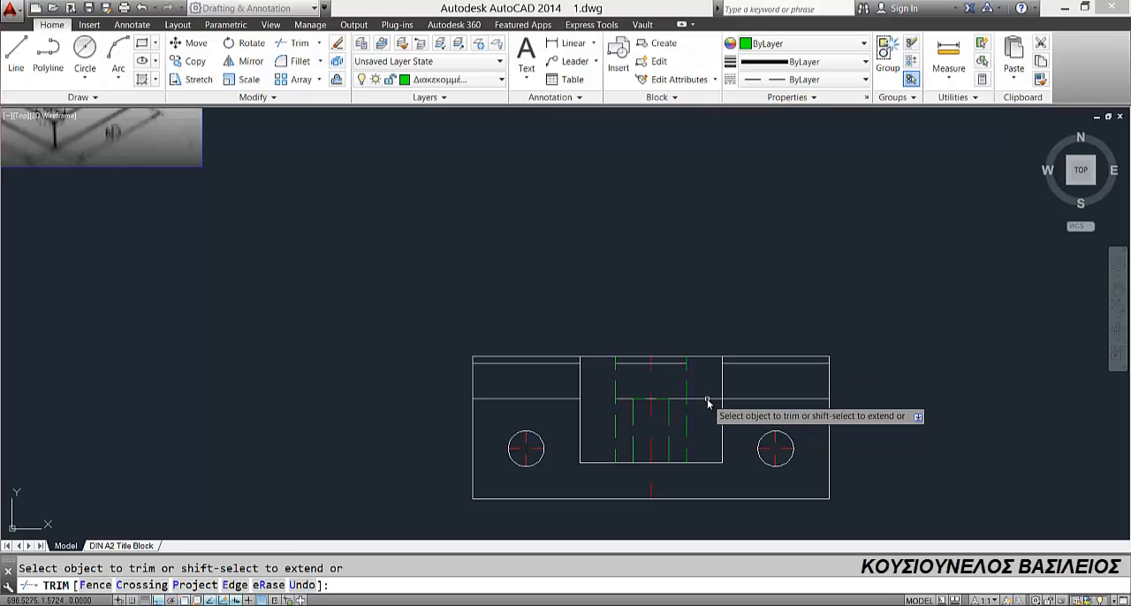
left_click(703, 398)
key("Escape")
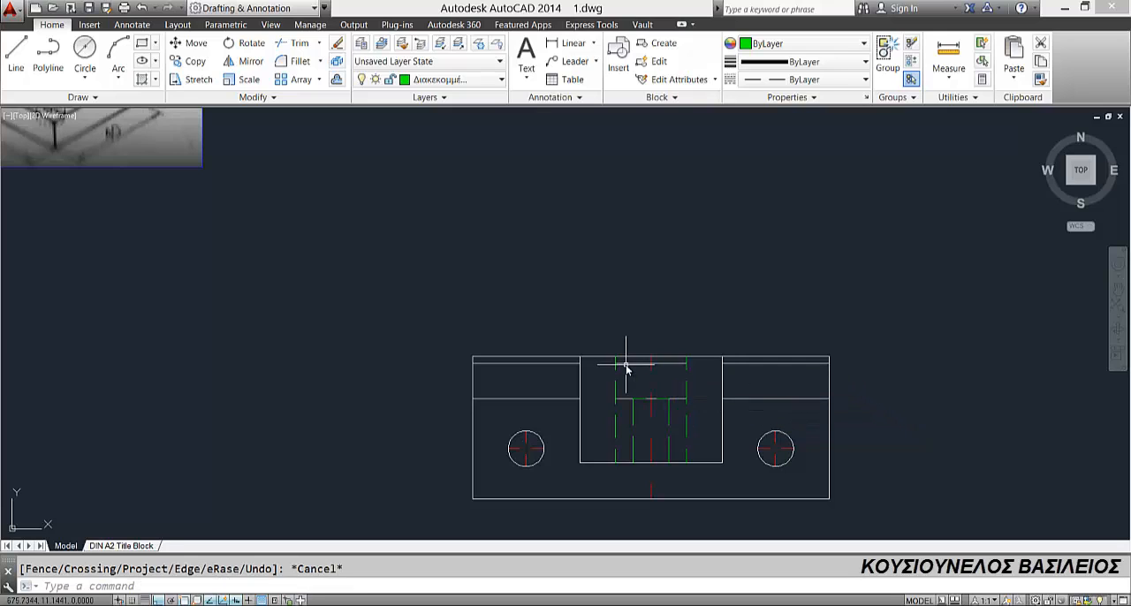
Step: Stretch both ends of the upper offset line's middle segment out to the cylinder outline's sides
left_click(616, 363)
left_click(616, 364)
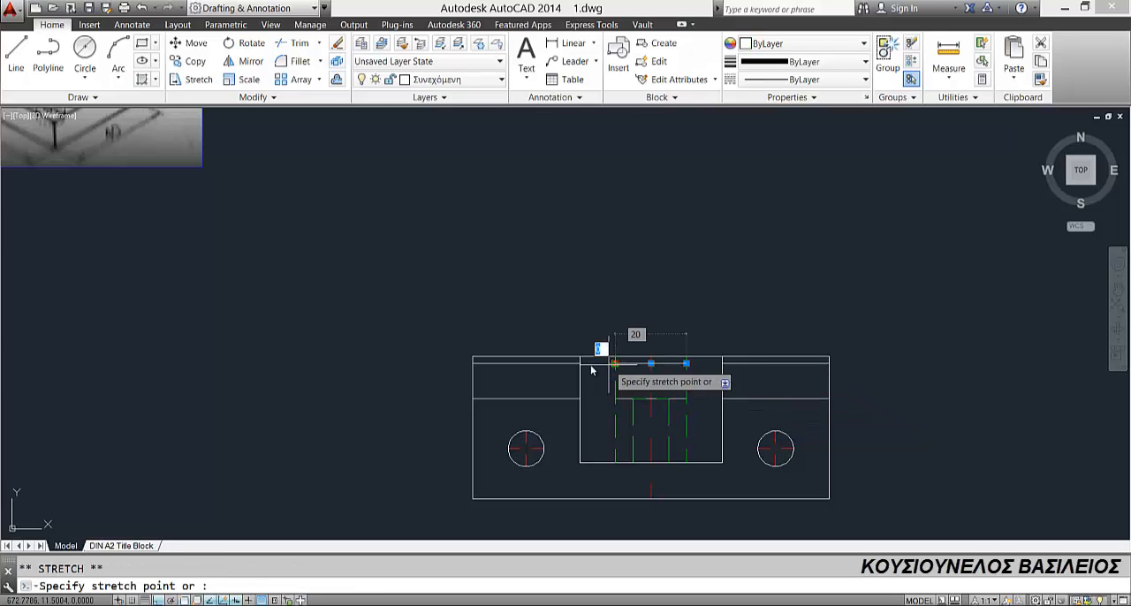
left_click(580, 363)
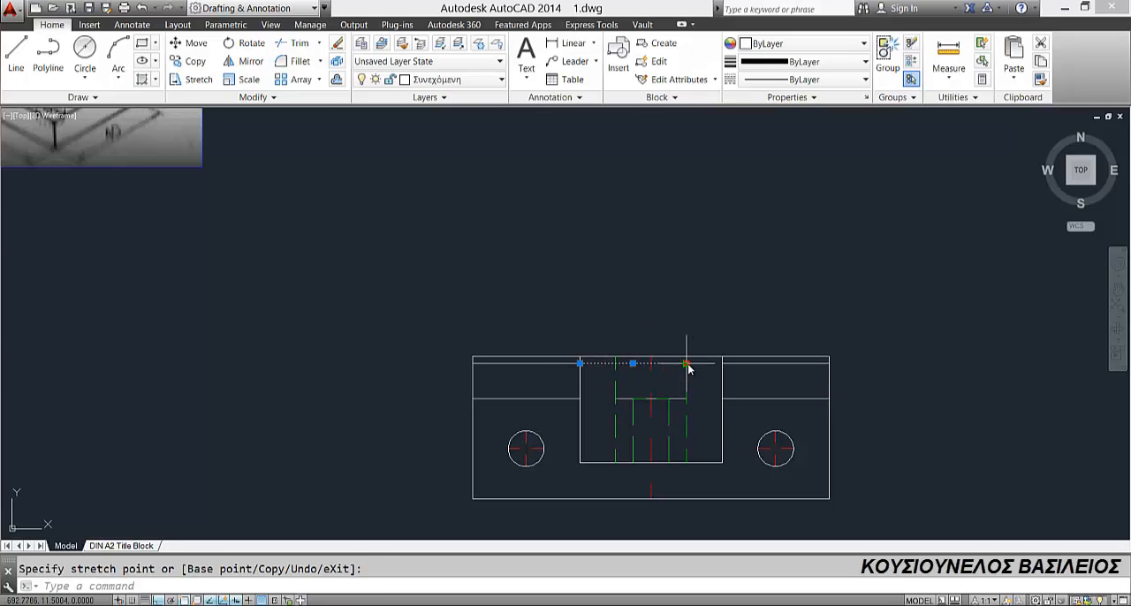
left_click(723, 363)
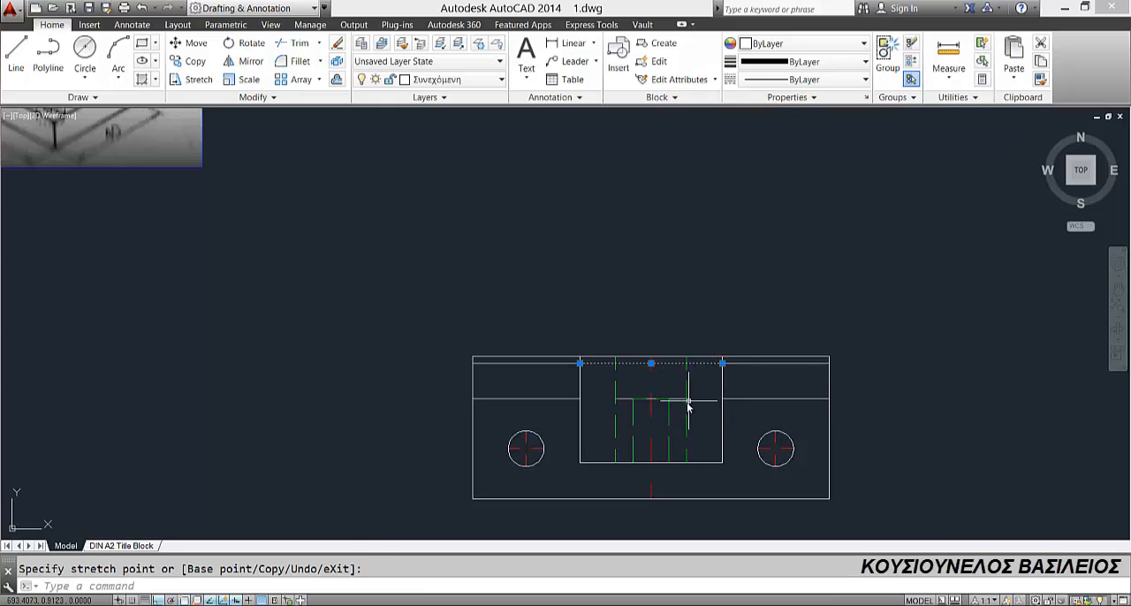
key("Escape")
key("Escape")
Step: Stretch both ends of the lower offset line's middle segment out to the cylinder outline's sides
left_click(686, 399)
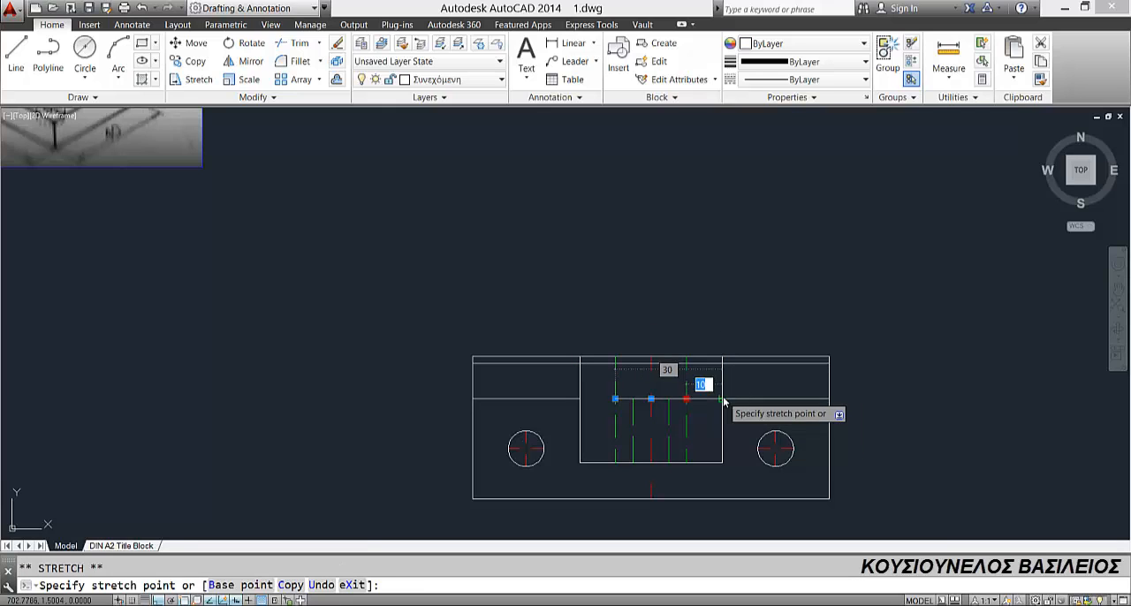
left_click(722, 399)
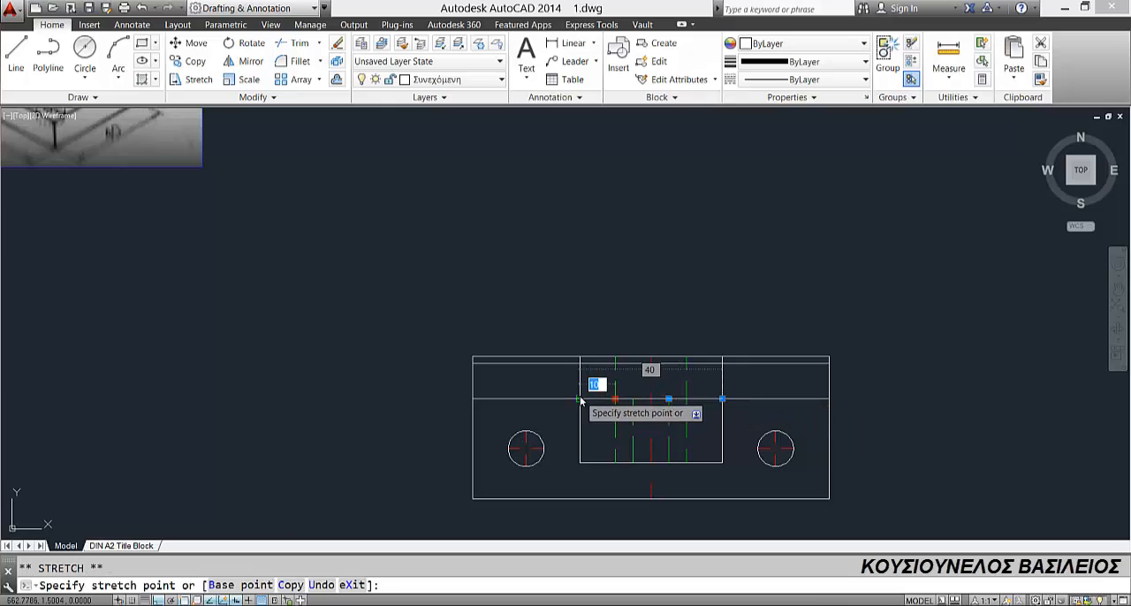
key("Escape")
key("Escape")
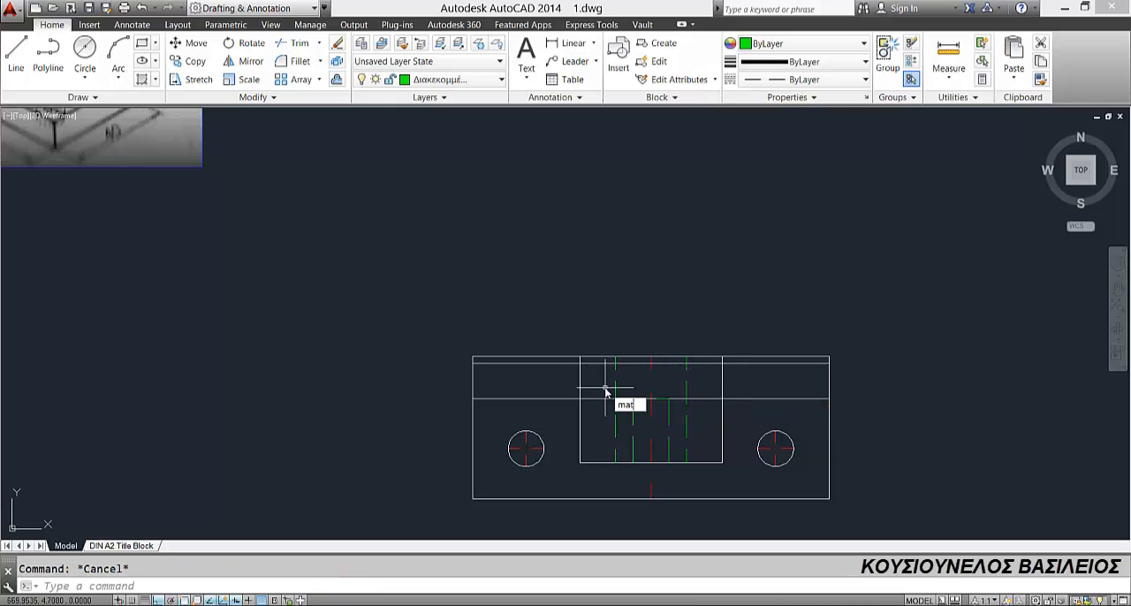
Step: Match the two horizontal middle segments inside the cylinder outline to the green dashed bore line with MATCHPROP
type("match")
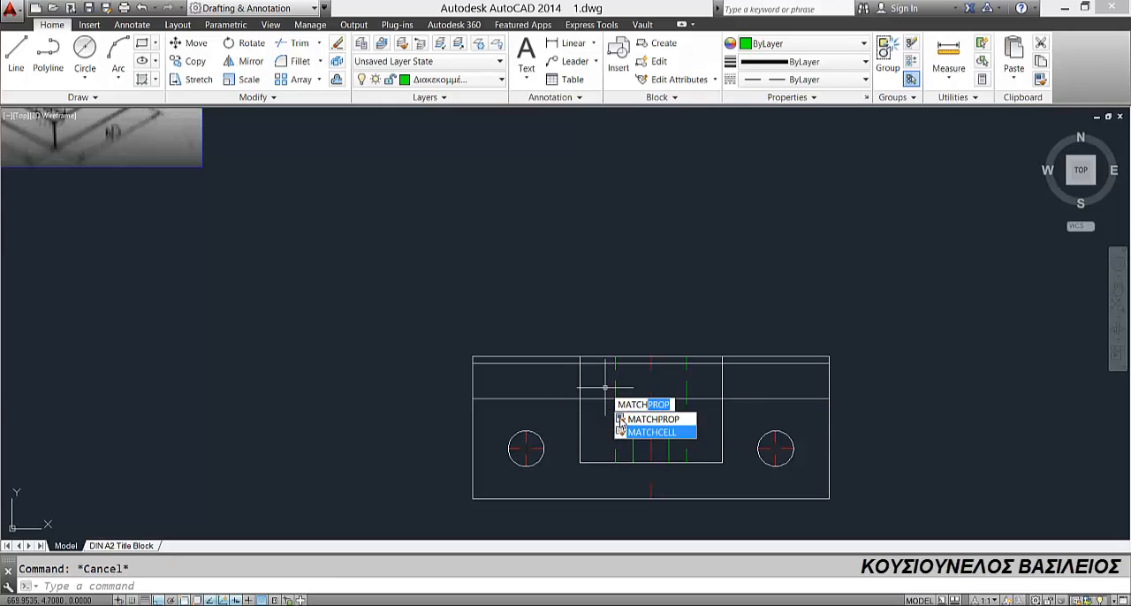
key("Return")
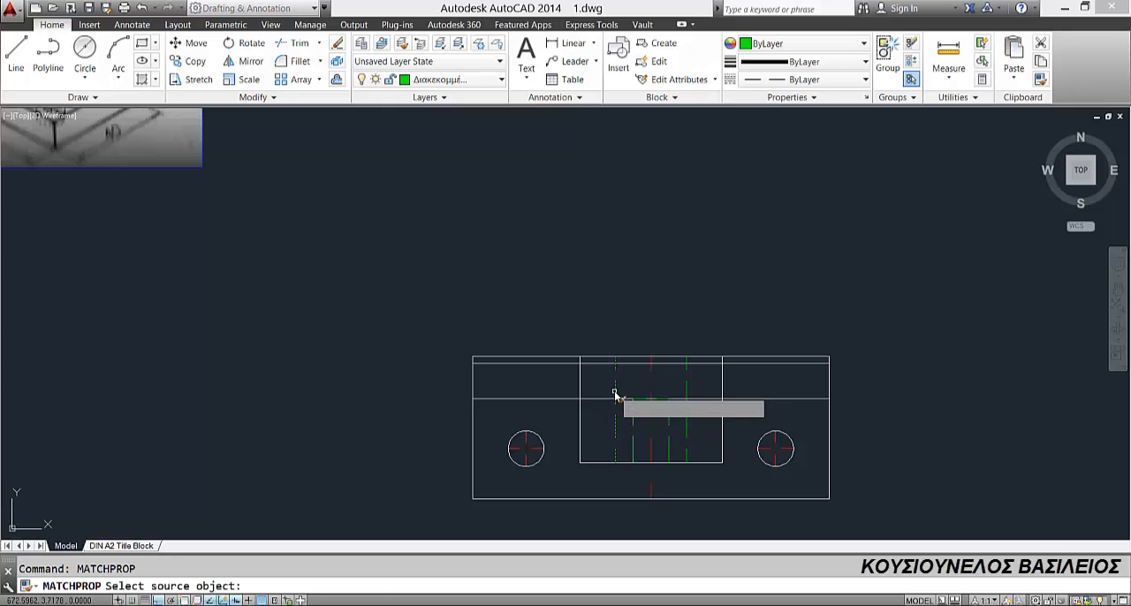
left_click(614, 396)
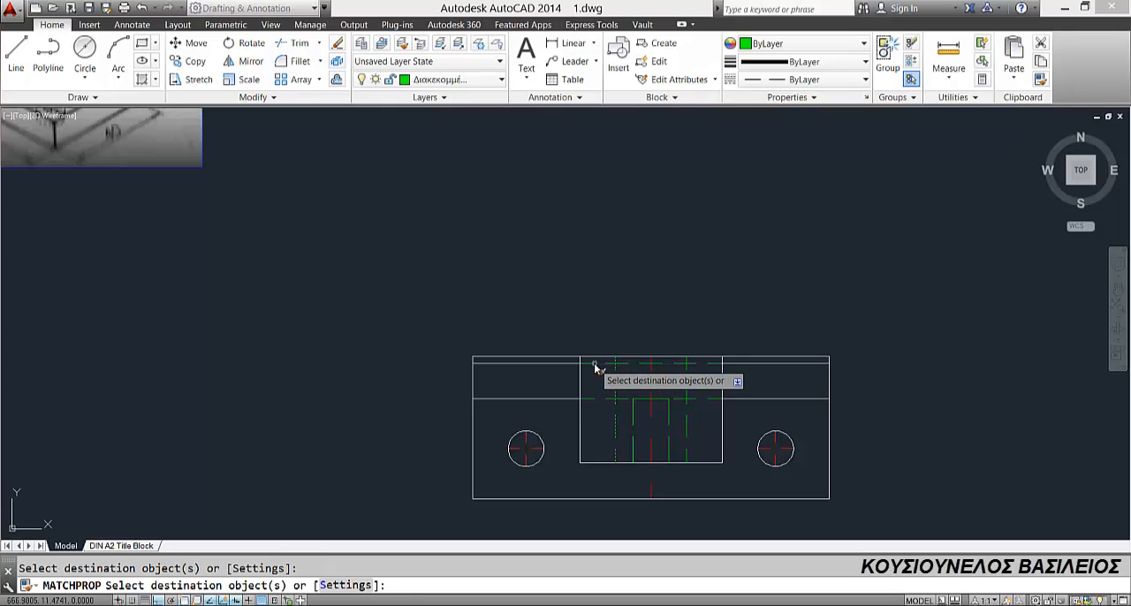
key("Escape")
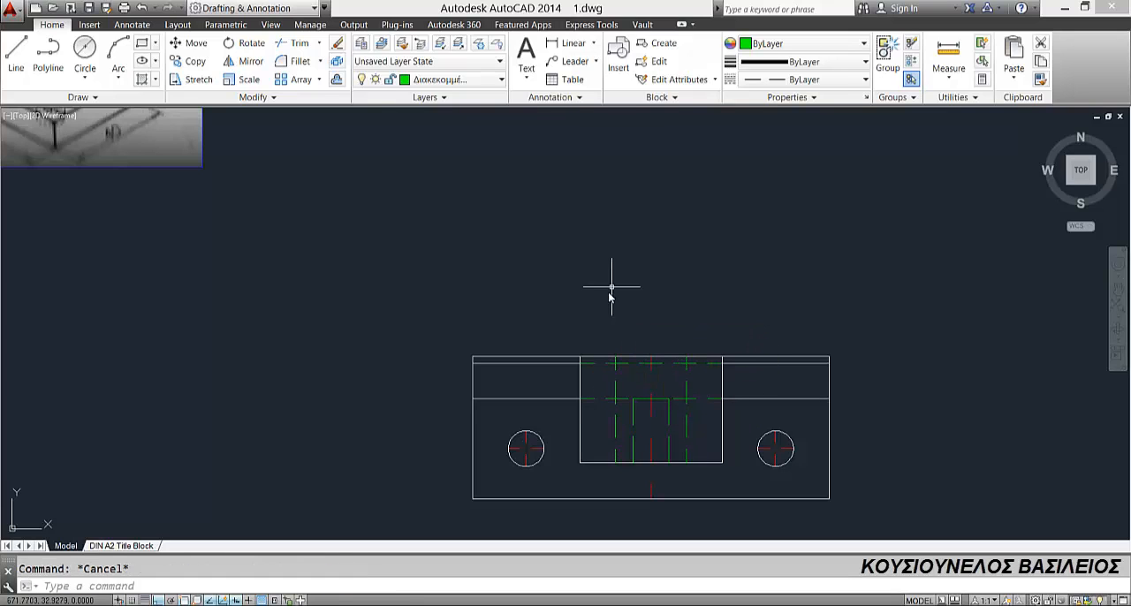
scroll(609, 298, "down", 2)
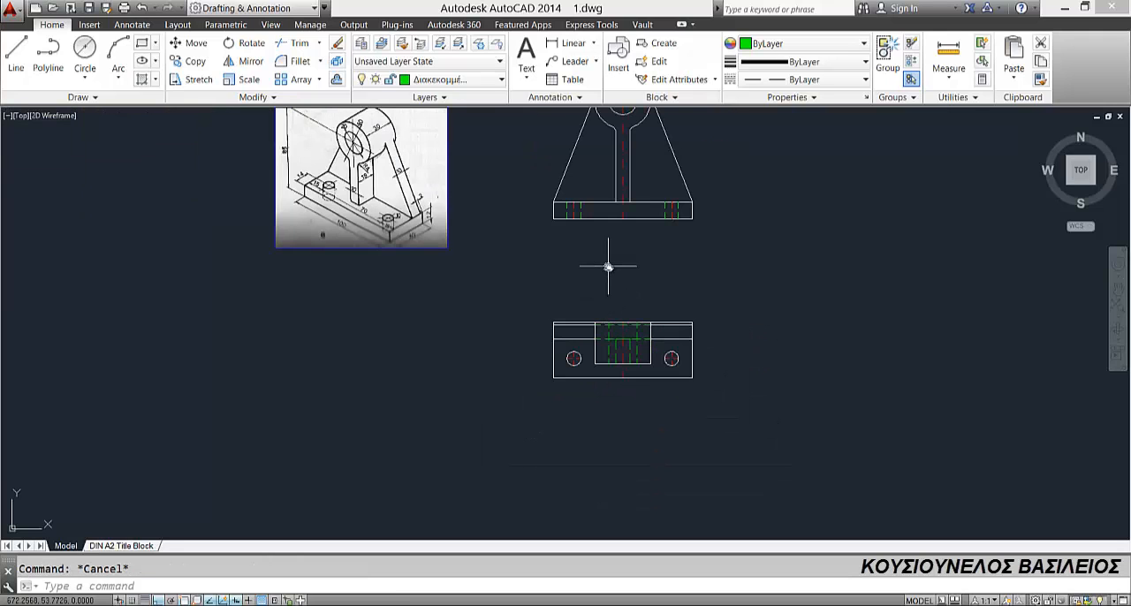
scroll(584, 318, "down", 2)
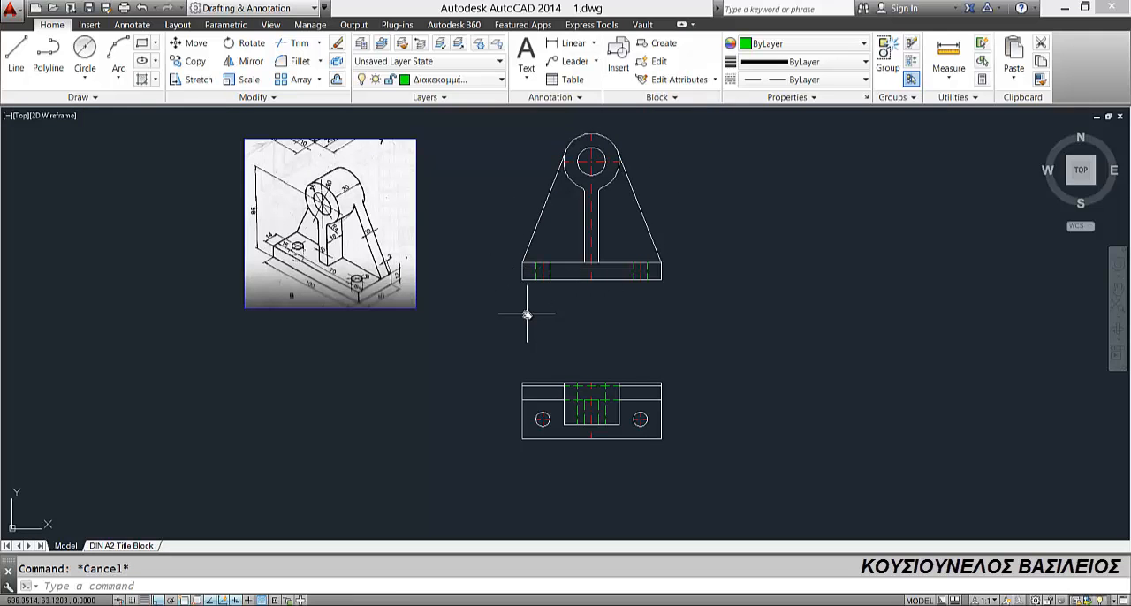
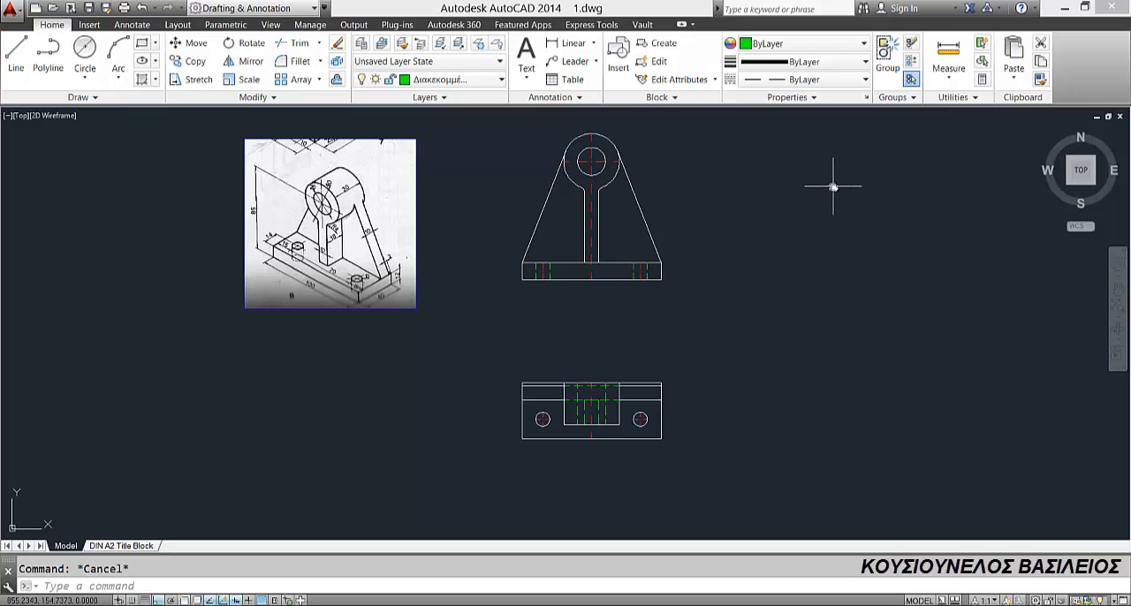
Step: Copy the front view's vertical centreline horizontally to a point about 156 mm right of the front view
left_click(591, 205)
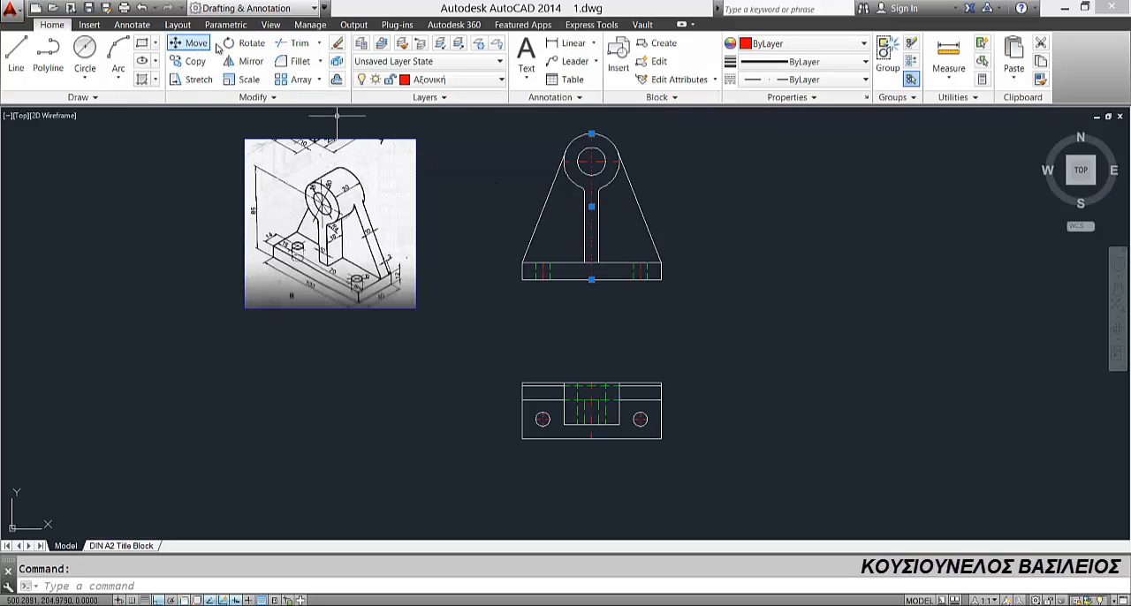
left_click(196, 61)
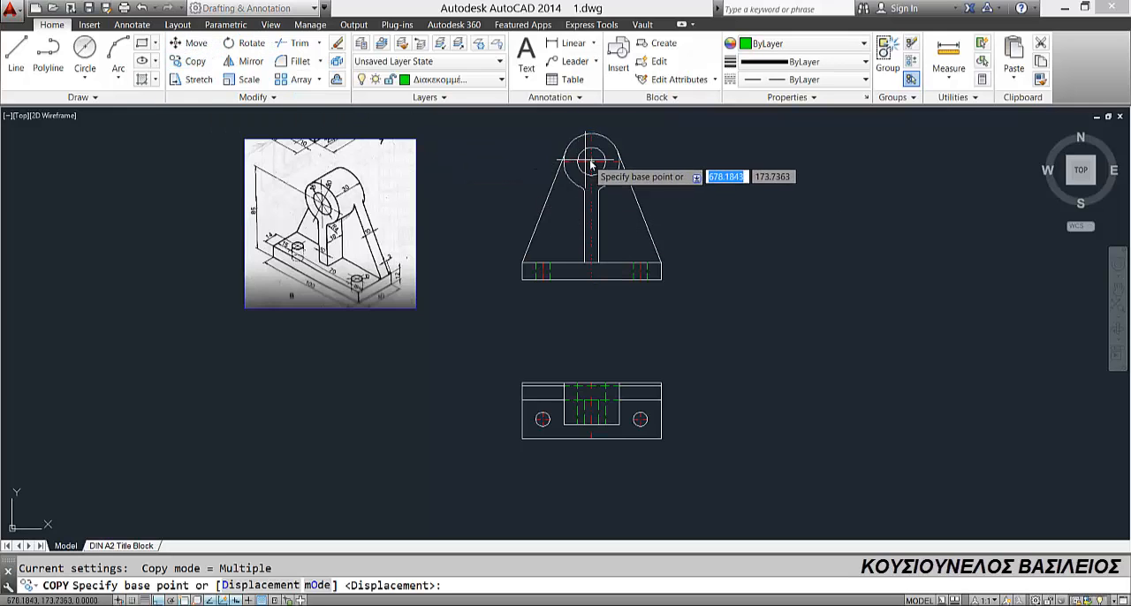
left_click(592, 162)
left_click(810, 183)
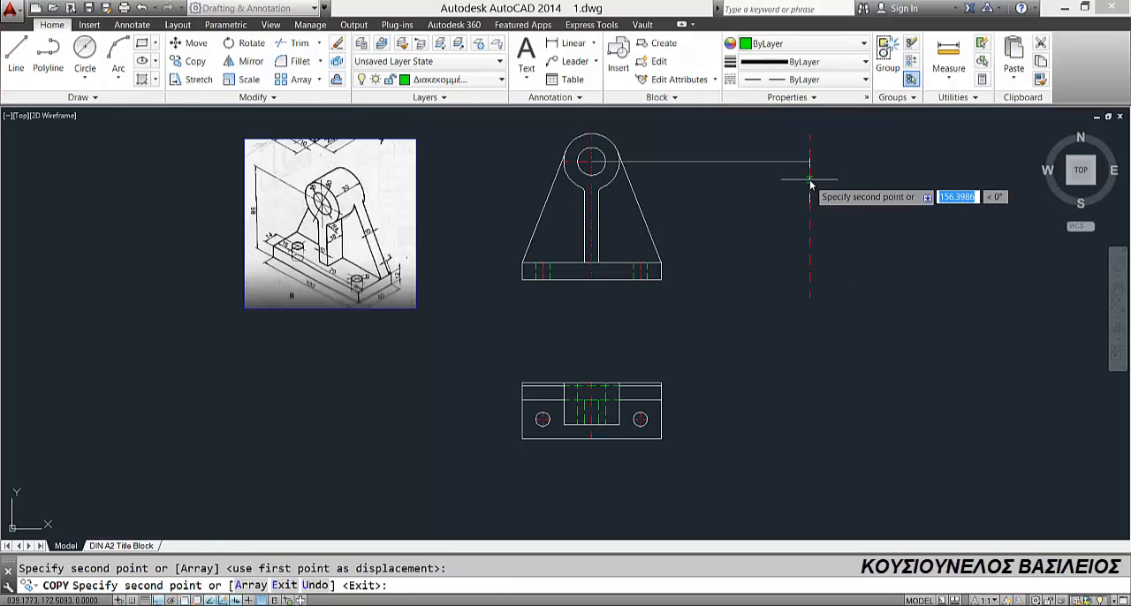
key("Escape")
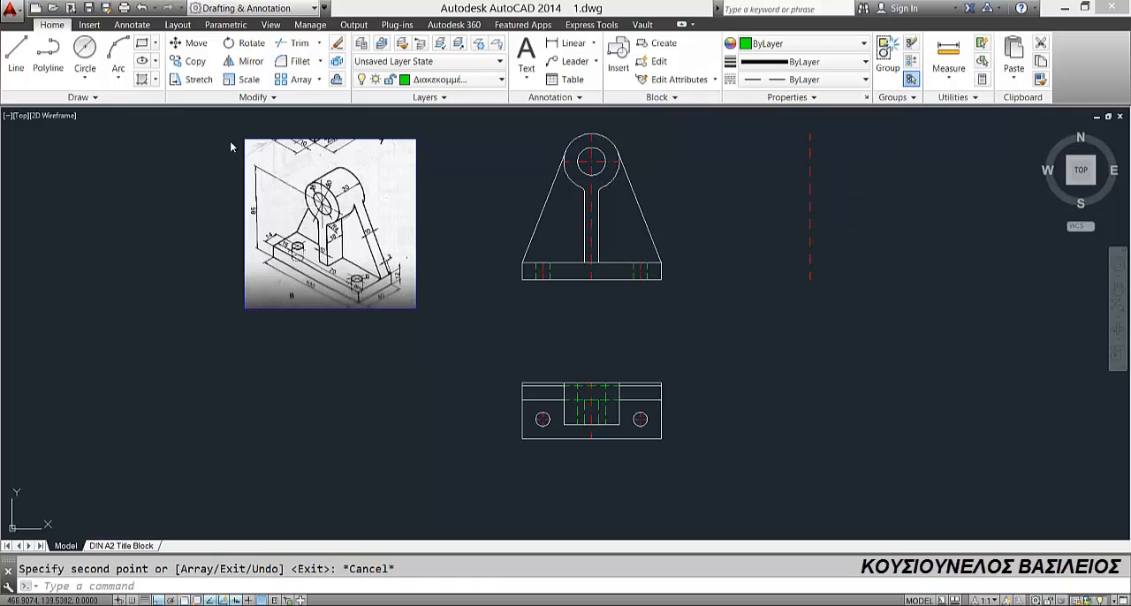
Step: Make Συνεχόμενη the current layer and draw a 40 by 12 rectangle below the copied centreline for the side view's base
left_click(447, 79)
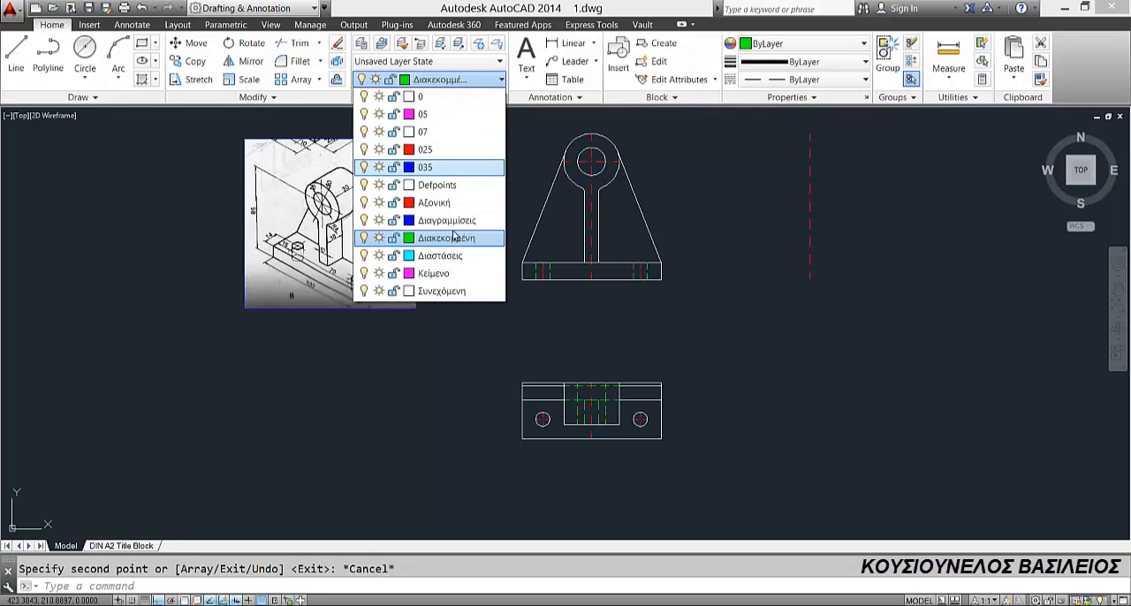
left_click(447, 291)
left_click(142, 43)
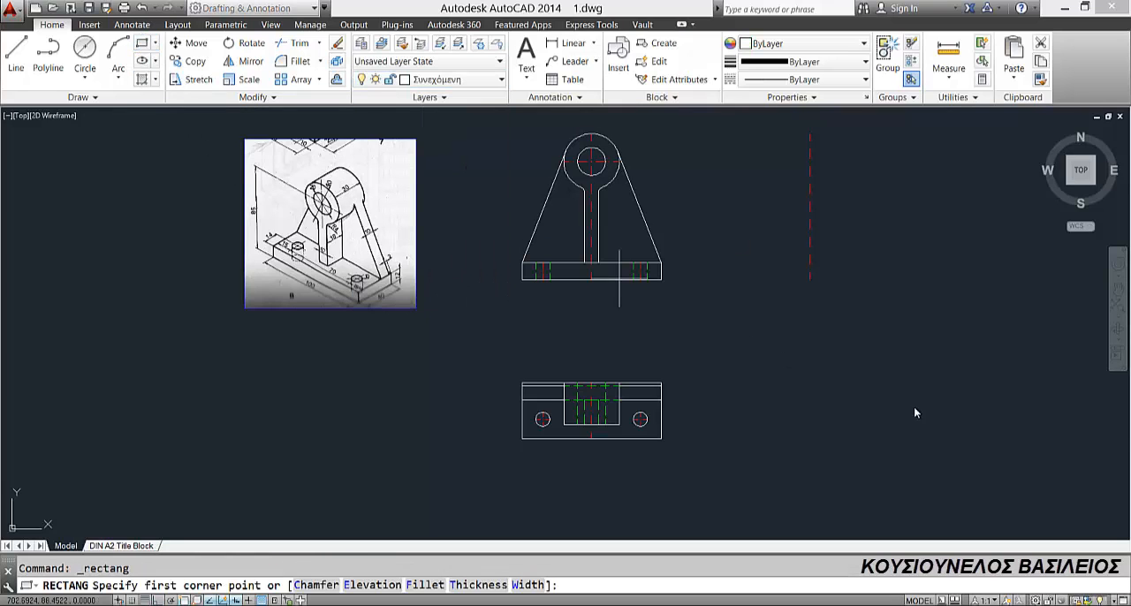
left_click(857, 333)
type("48,975")
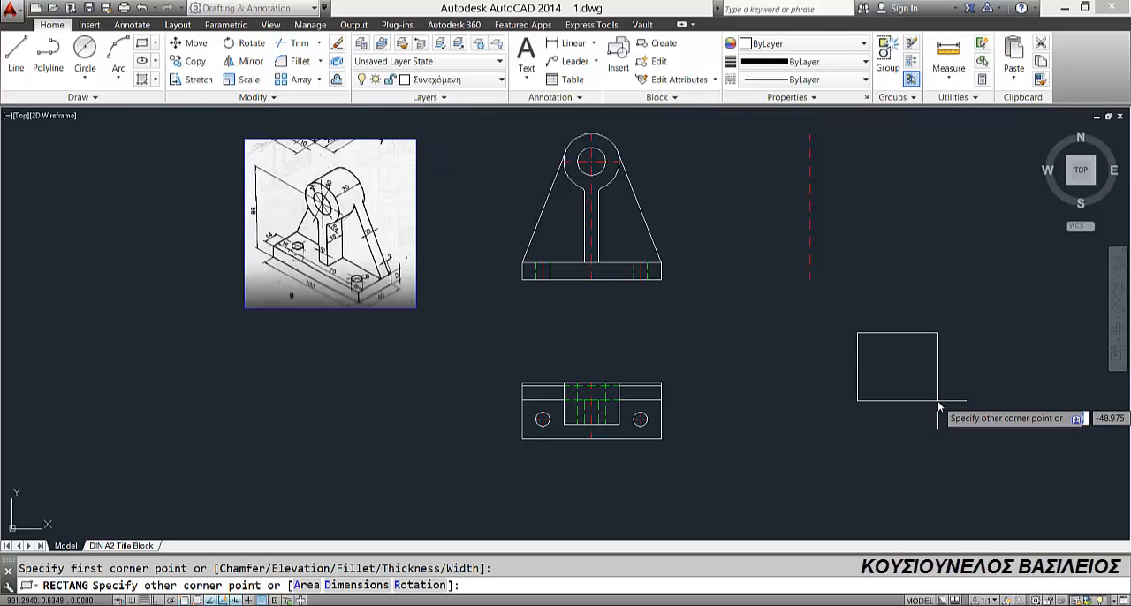
key("Return")
type("40")
key("Return")
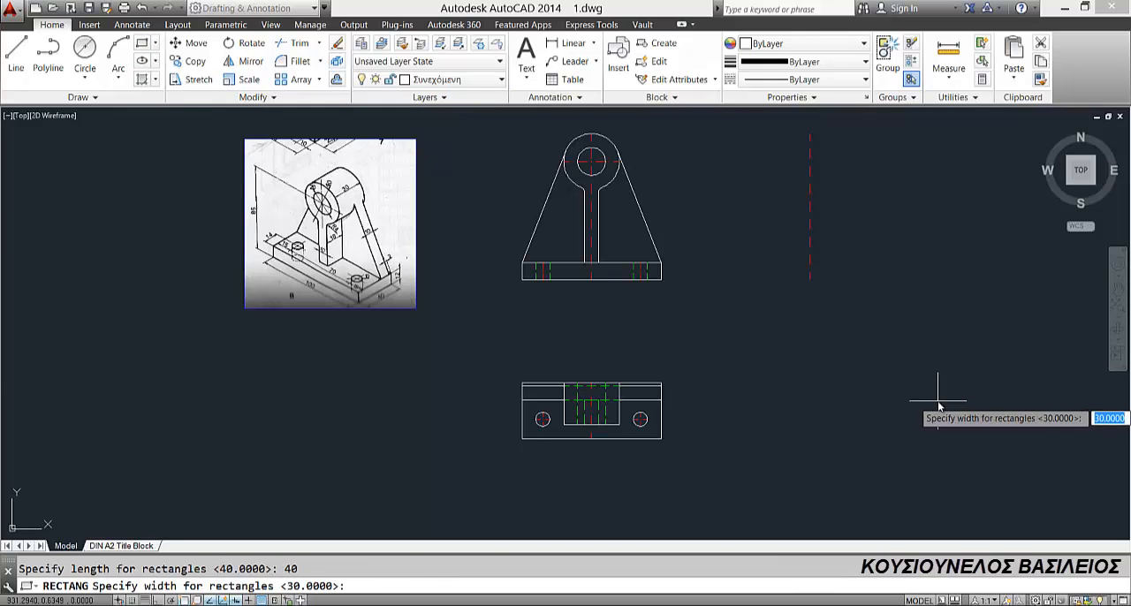
type("12")
key("Return")
left_click(935, 394)
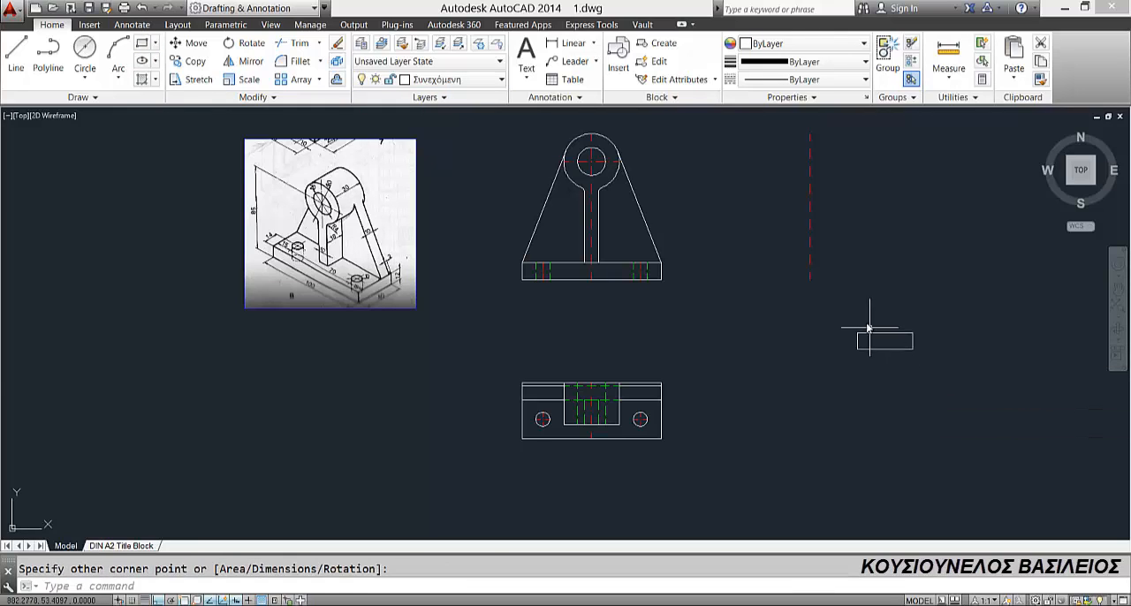
Step: Move the base rectangle by its lower edge's midpoint onto the lower end of the copied centreline
left_click(872, 336)
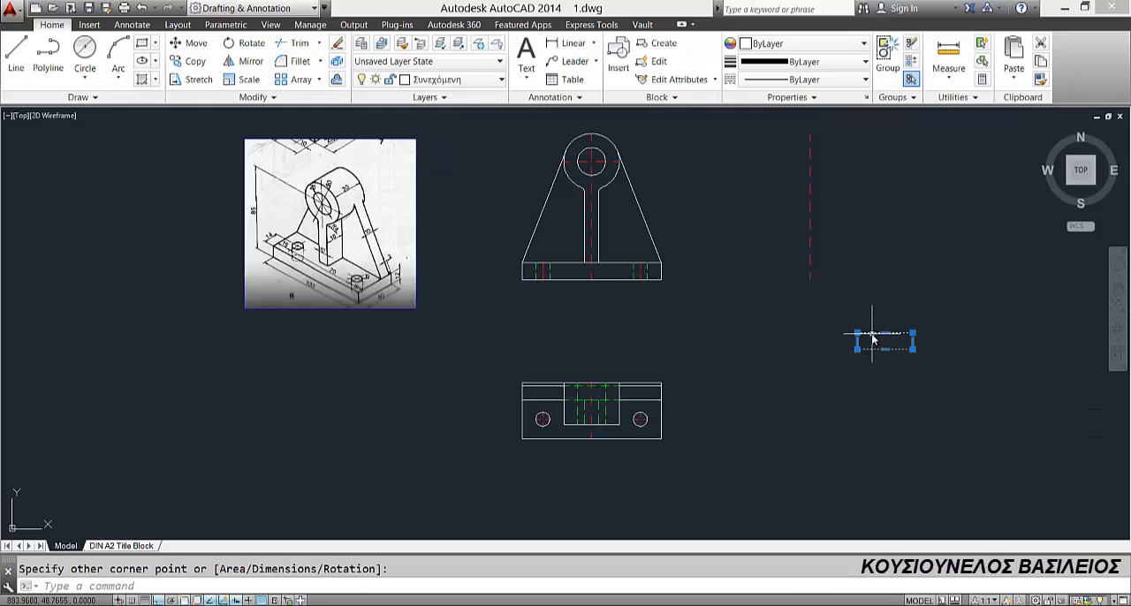
left_click(191, 46)
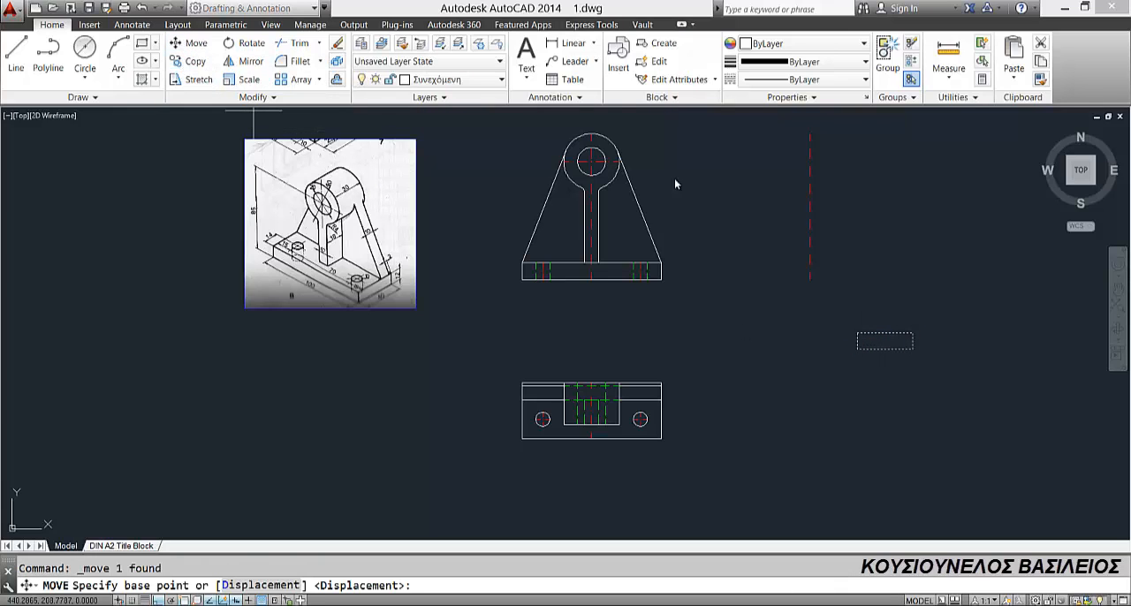
left_click(886, 349)
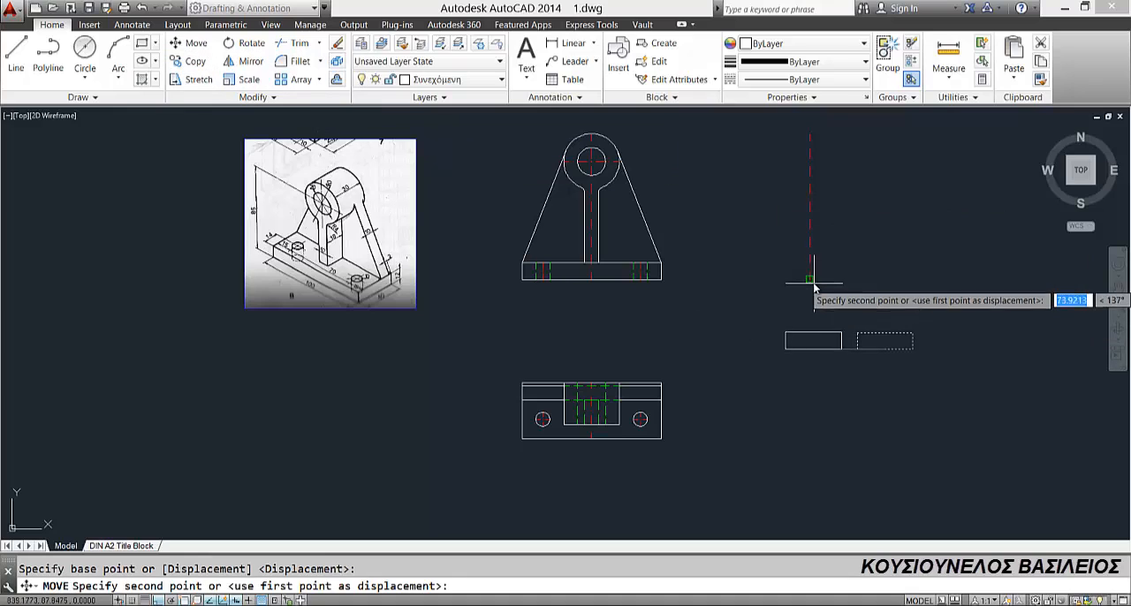
left_click(812, 281)
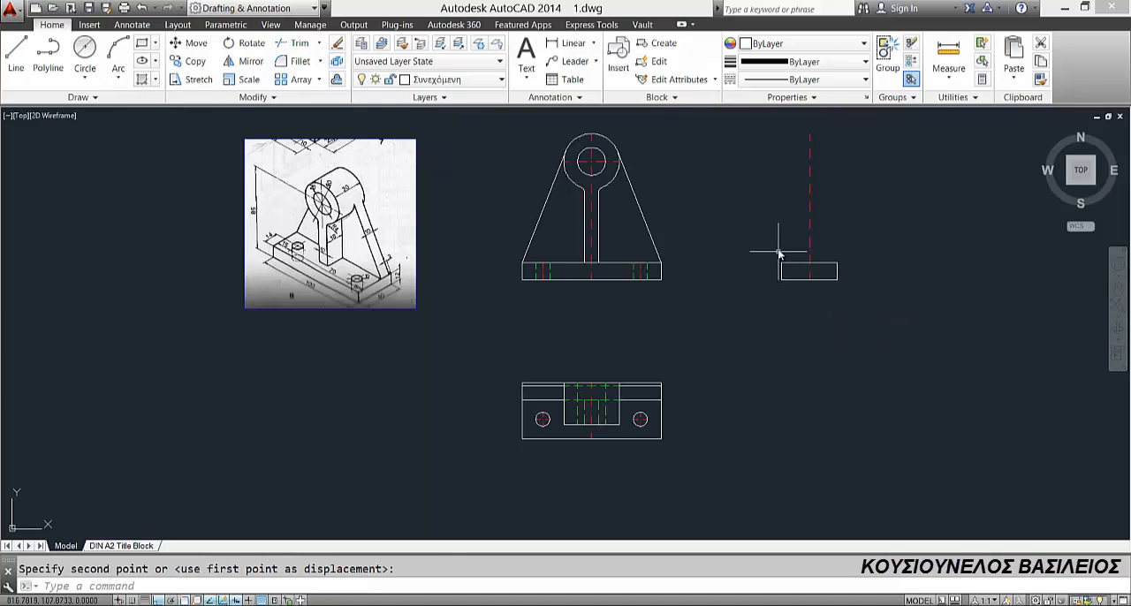
Step: Copy the top view's cylinder outline and dashed bore lines horizontally to a free area below the side view's base
middle_click_drag(779, 253, 755, 289)
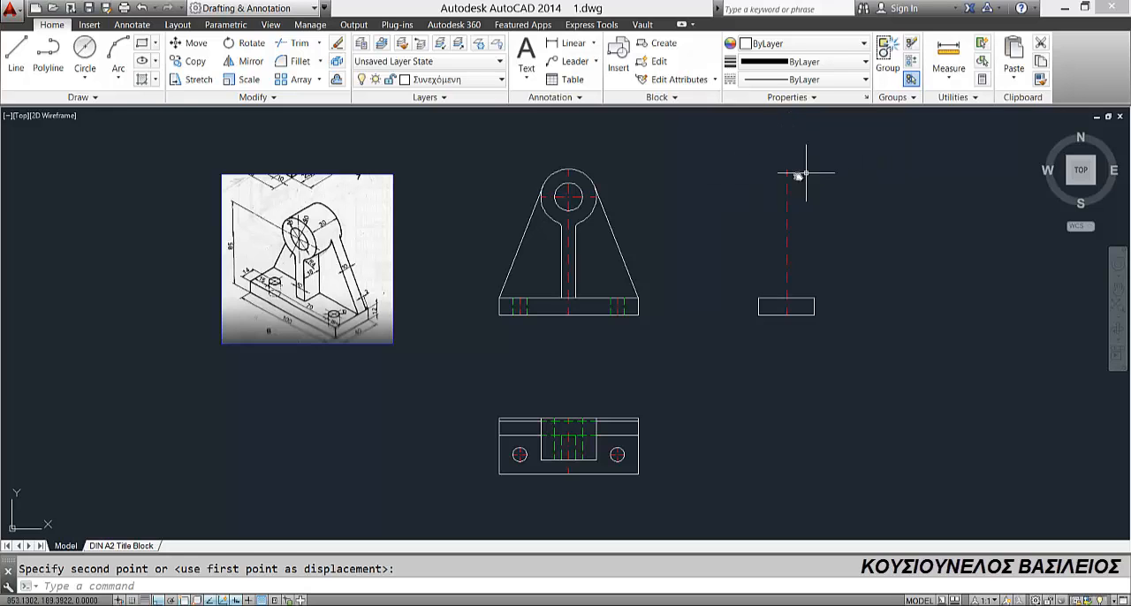
middle_click_drag(539, 429, 514, 362)
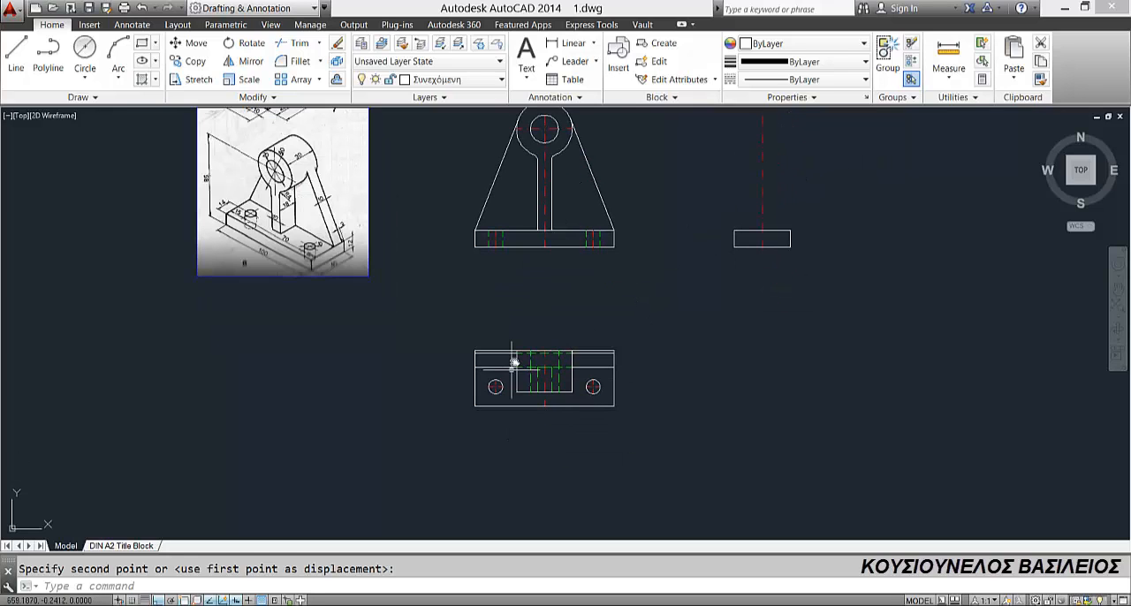
scroll(515, 357, "up", 4)
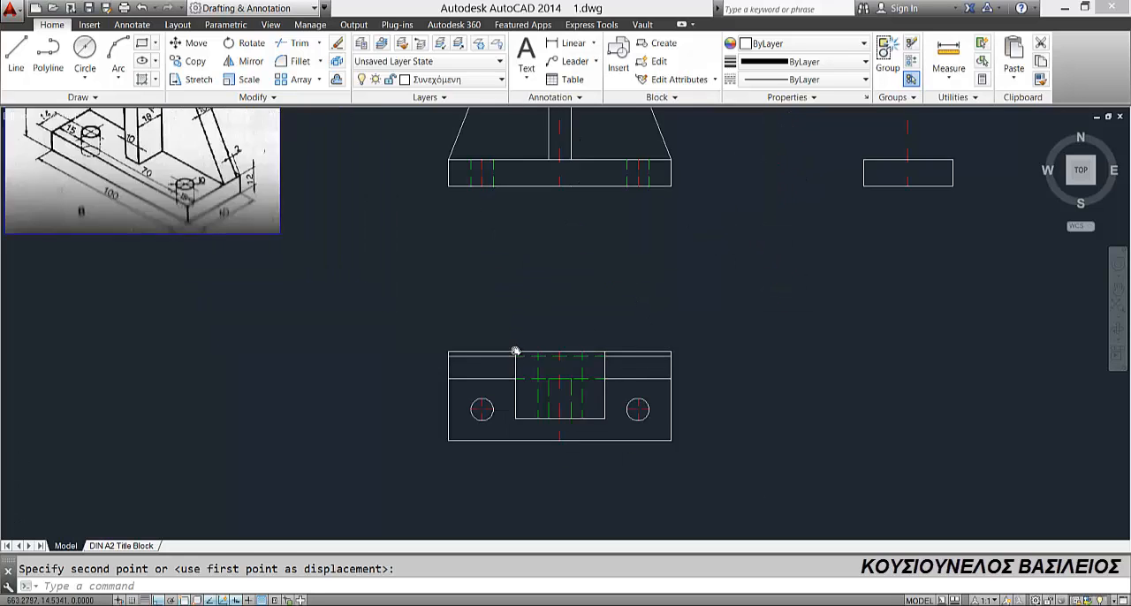
left_click(515, 421)
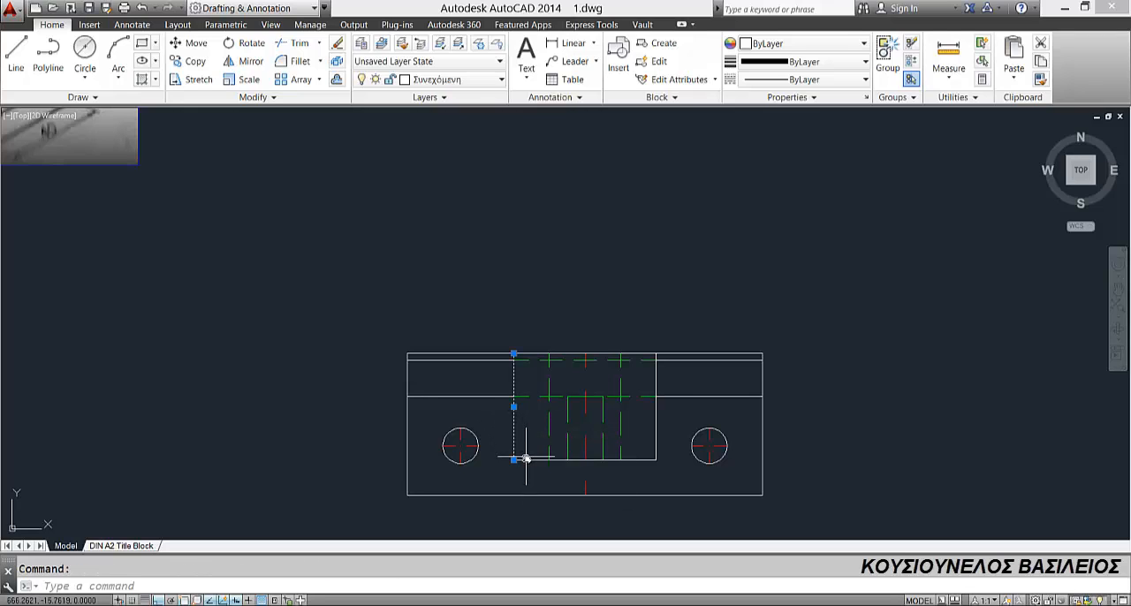
left_click(657, 429)
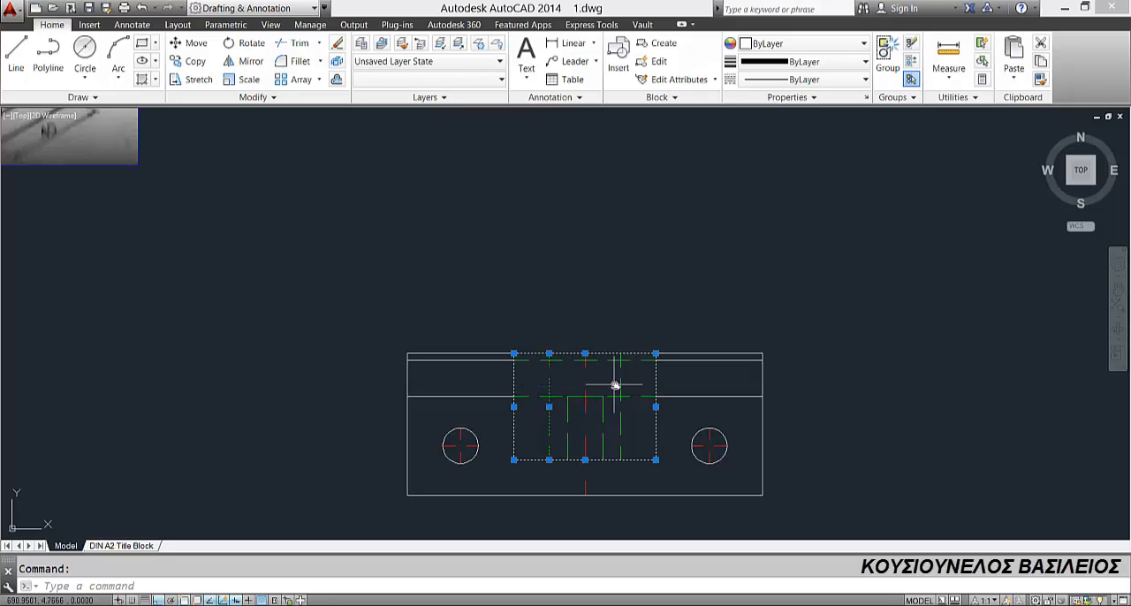
scroll(524, 296, "down", 2)
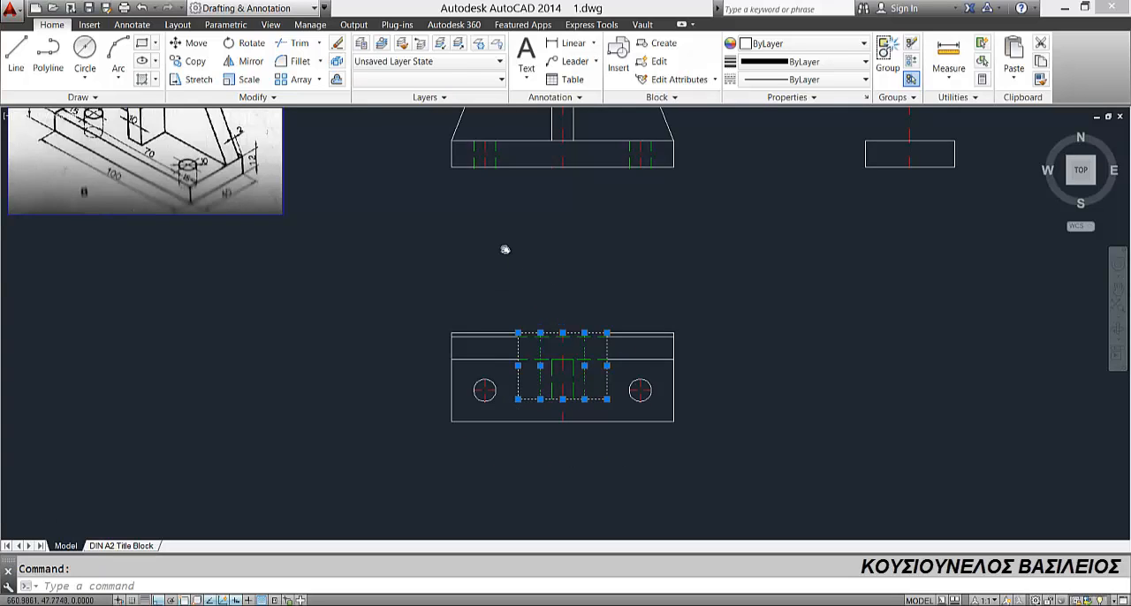
scroll(505, 249, "down", 1)
left_click(188, 61)
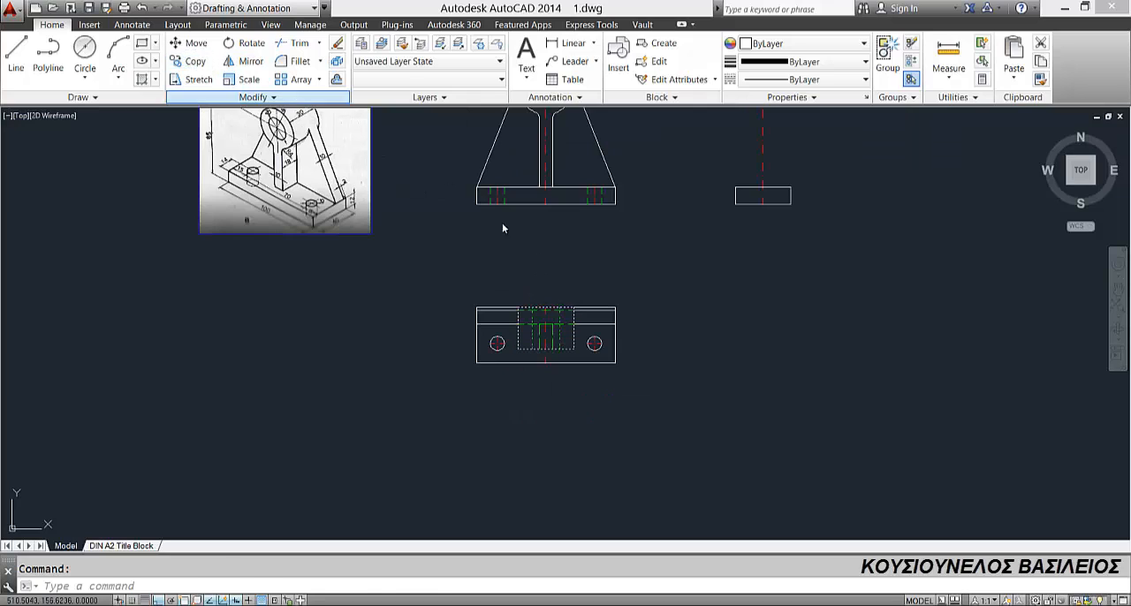
left_click(547, 309)
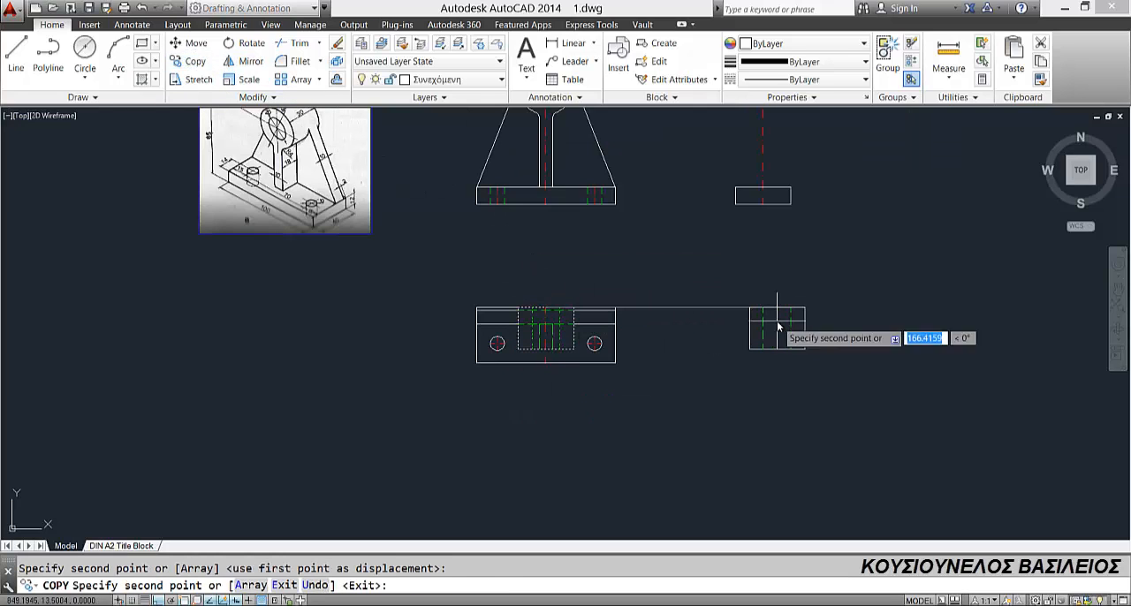
key("Escape")
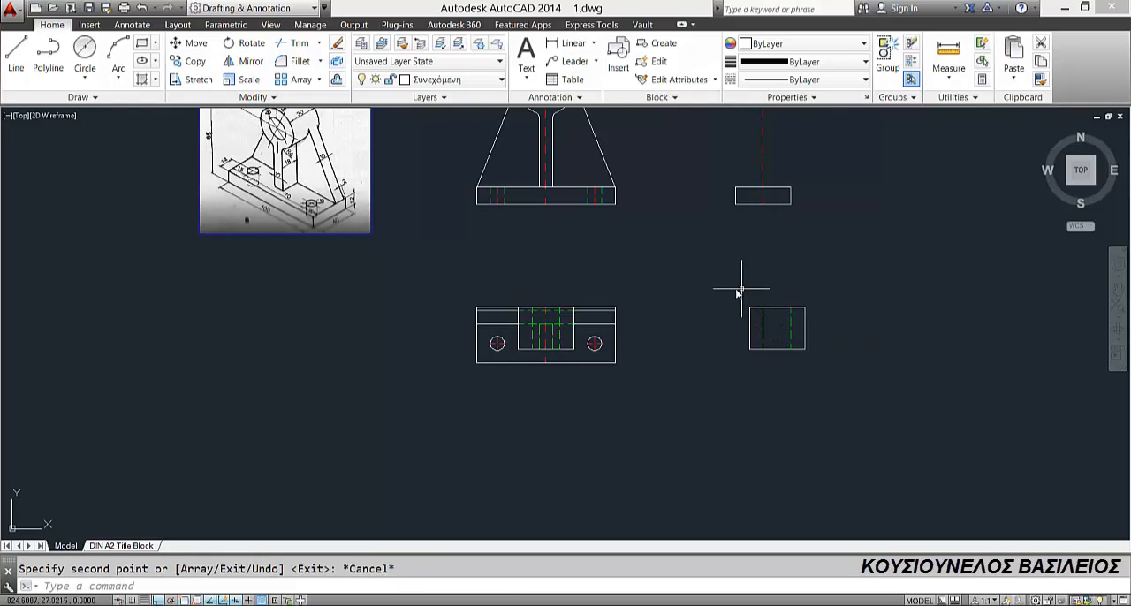
Step: Rotate the copied cylinder outline and bore lines 90° clockwise about the midpoint of the outline's upper edge
left_click(741, 290)
left_click(867, 390)
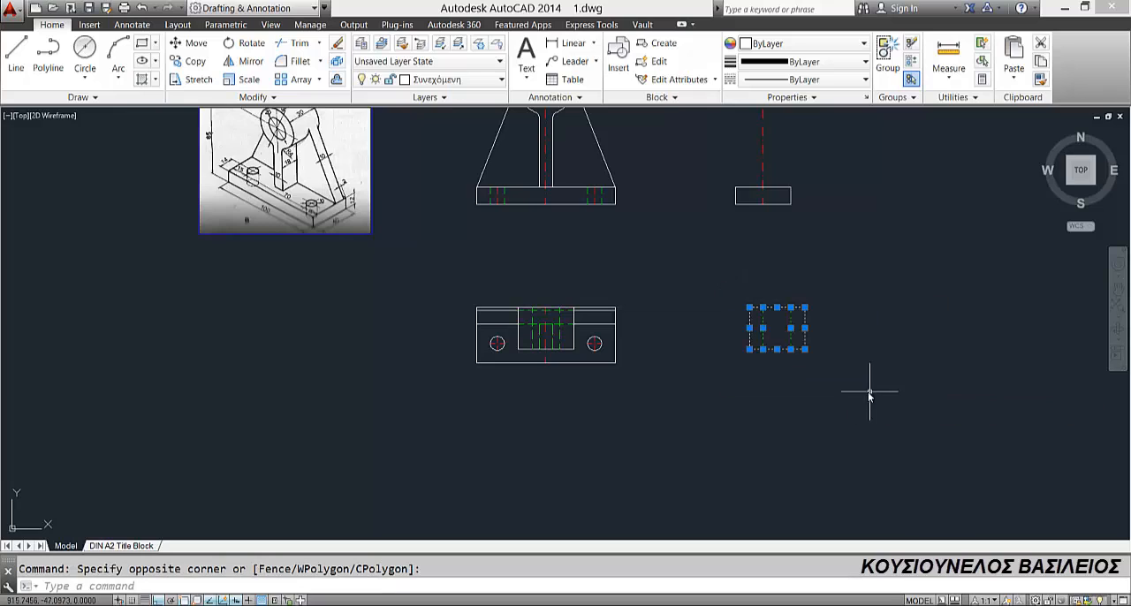
left_click(231, 43)
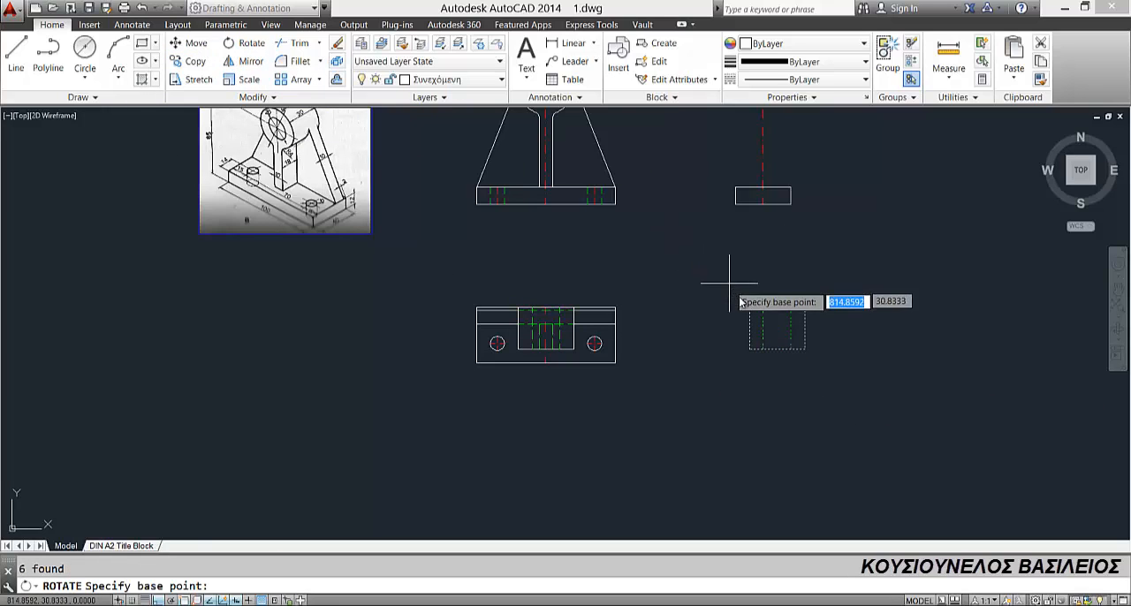
left_click(778, 307)
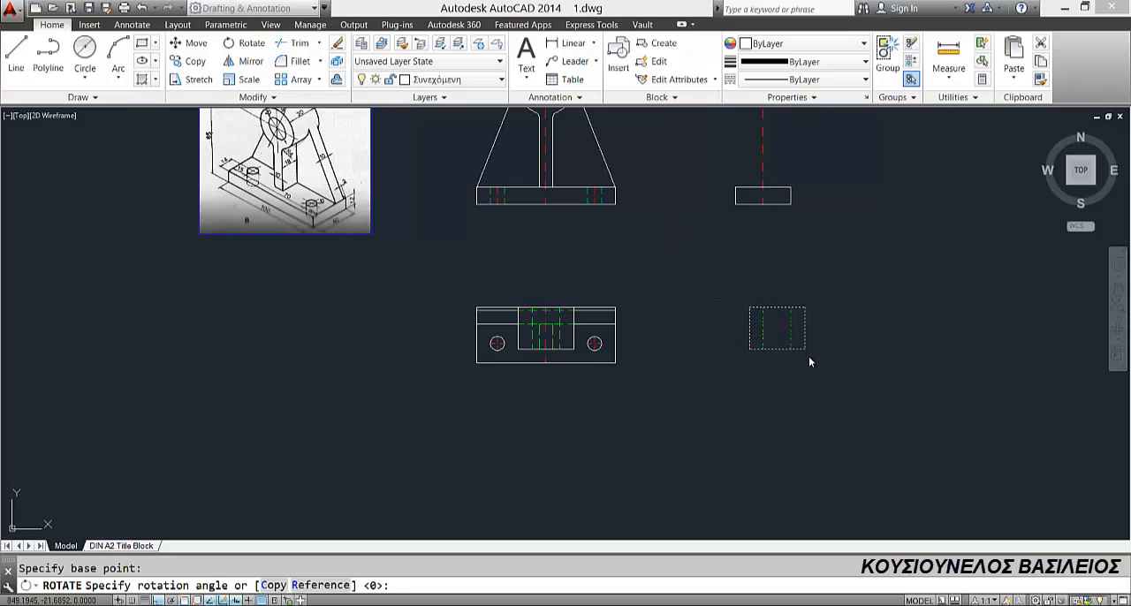
left_click(806, 360)
Step: Move the rotated cylinder outline by its lower right corner to above the base rectangle, in line with the base's right edge, with Ortho off
scroll(723, 320, "down", 2)
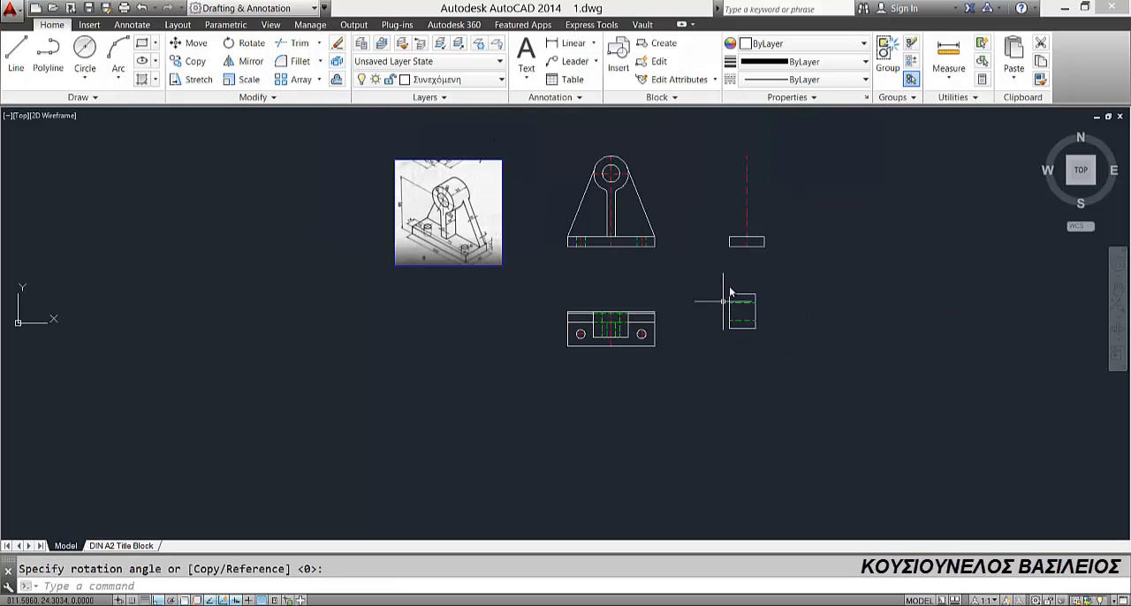
scroll(744, 292, "up", 4)
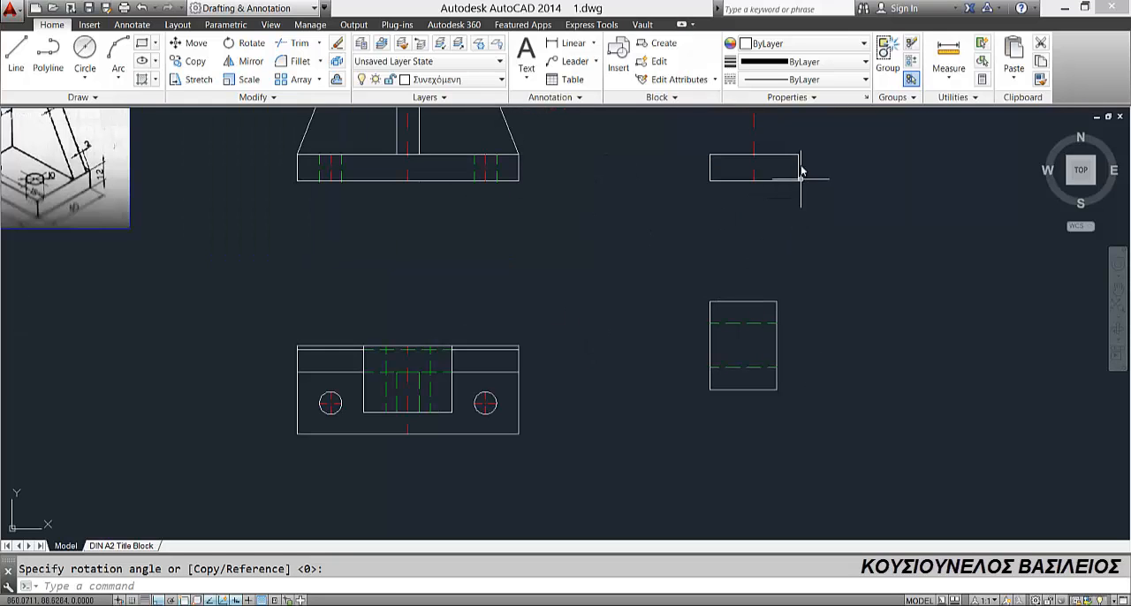
scroll(664, 334, "down", 2)
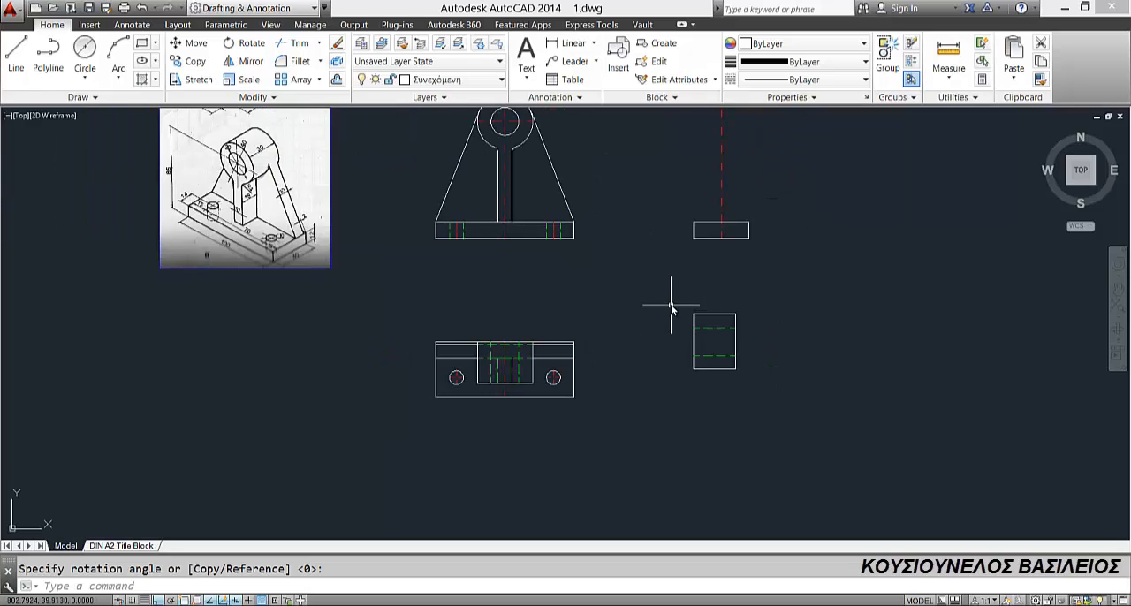
left_click(670, 305)
left_click(763, 386)
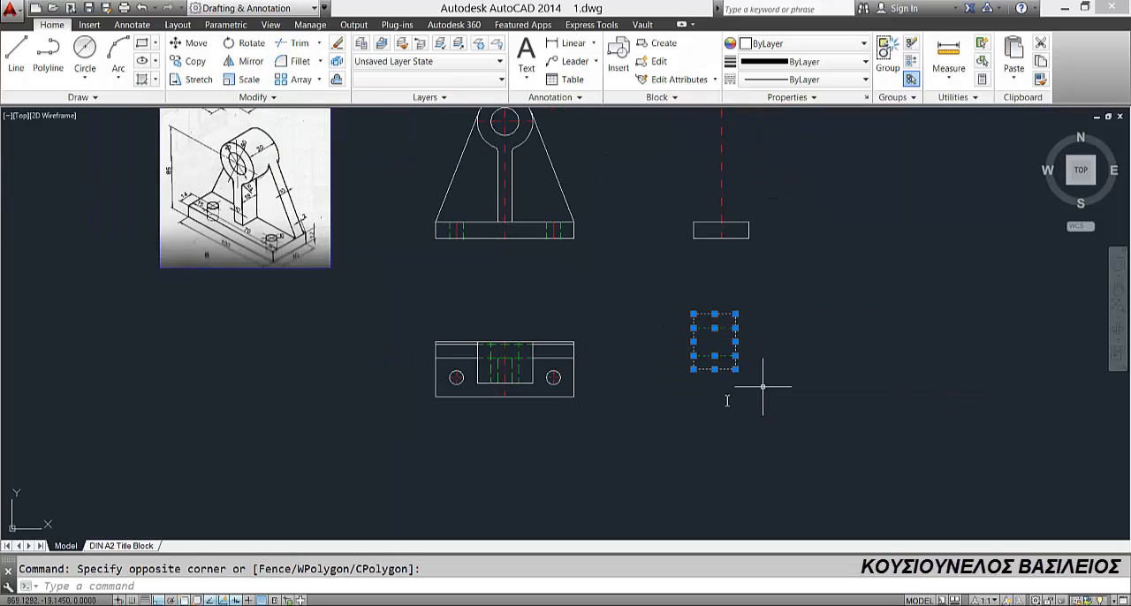
left_click(195, 43)
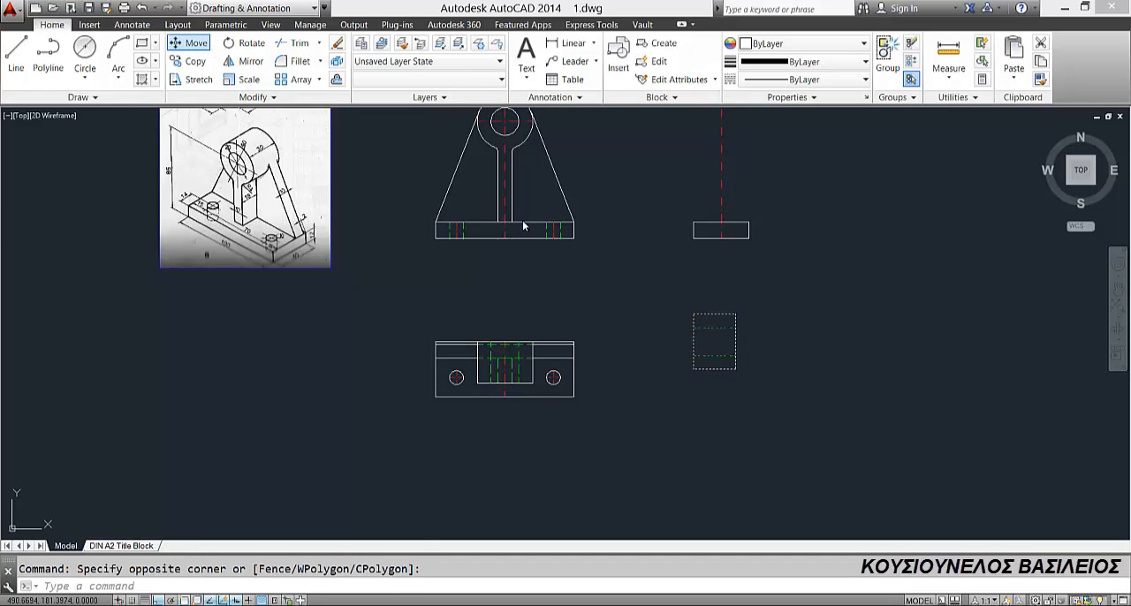
left_click(736, 349)
middle_click_drag(723, 193, 681, 301)
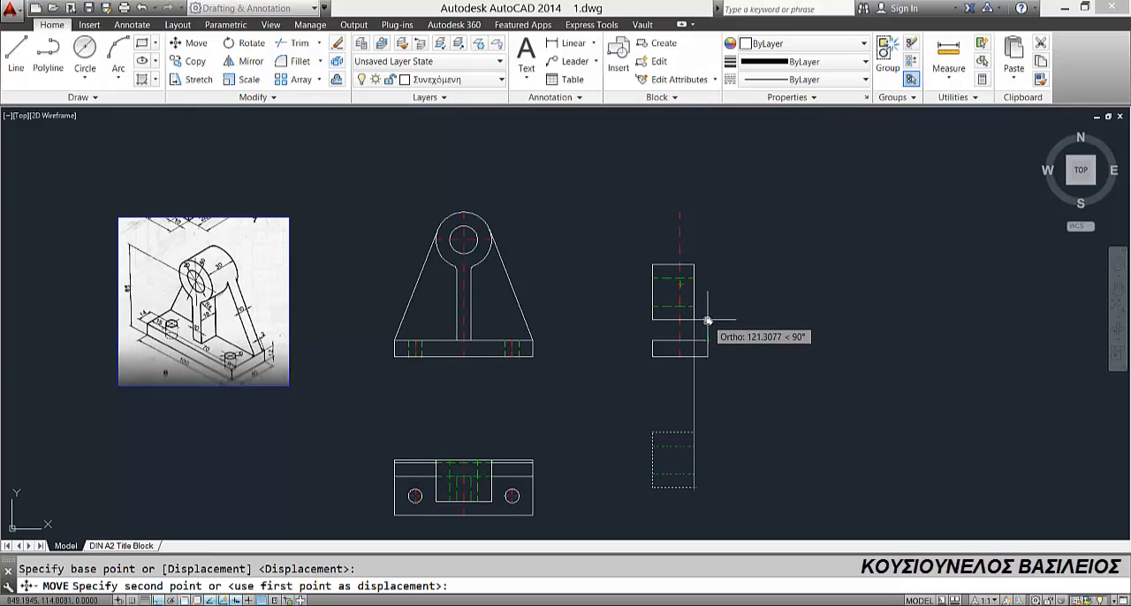
scroll(698, 320, "up", 4)
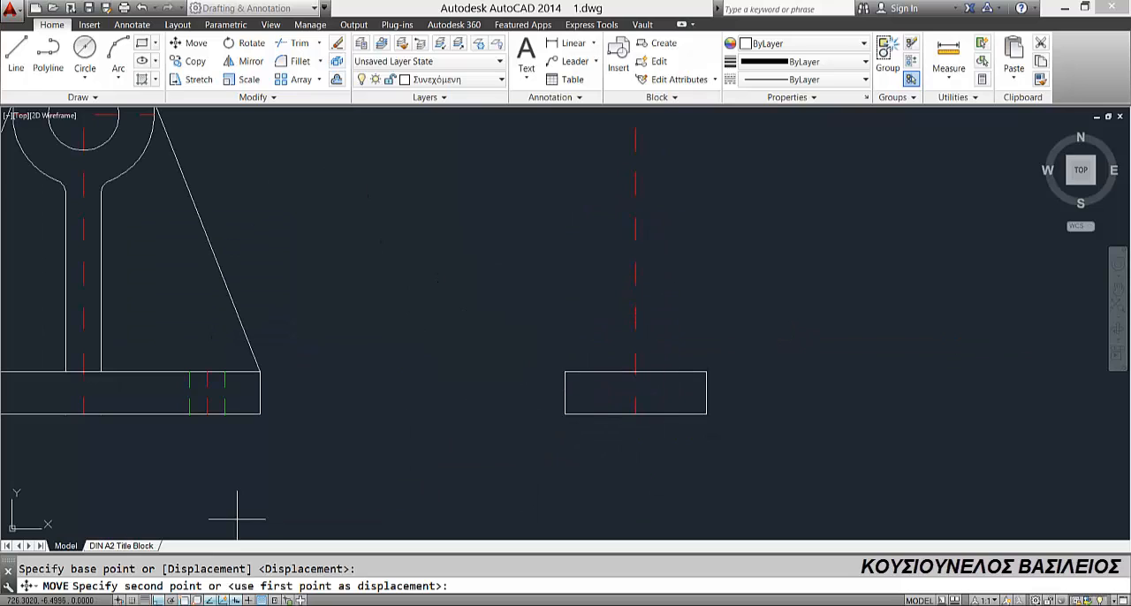
key("F8")
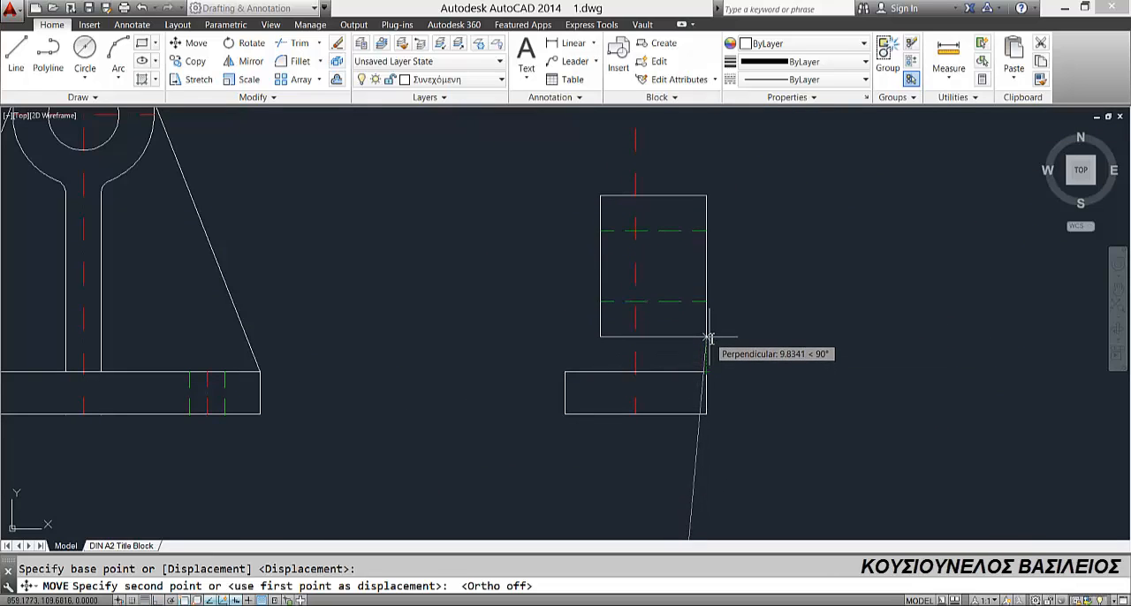
left_click(709, 337)
Step: Move the side view's cylinder outline and bore lines up from the upper edge's centreline intersection to the vertical centreline's upper end
left_click(585, 182)
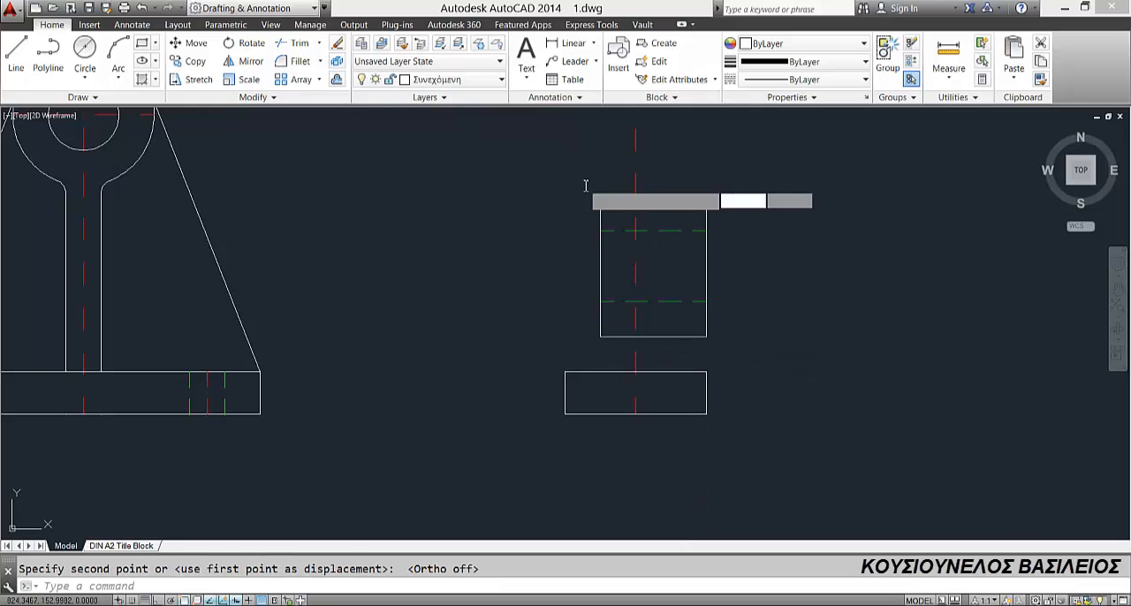
left_click(748, 346)
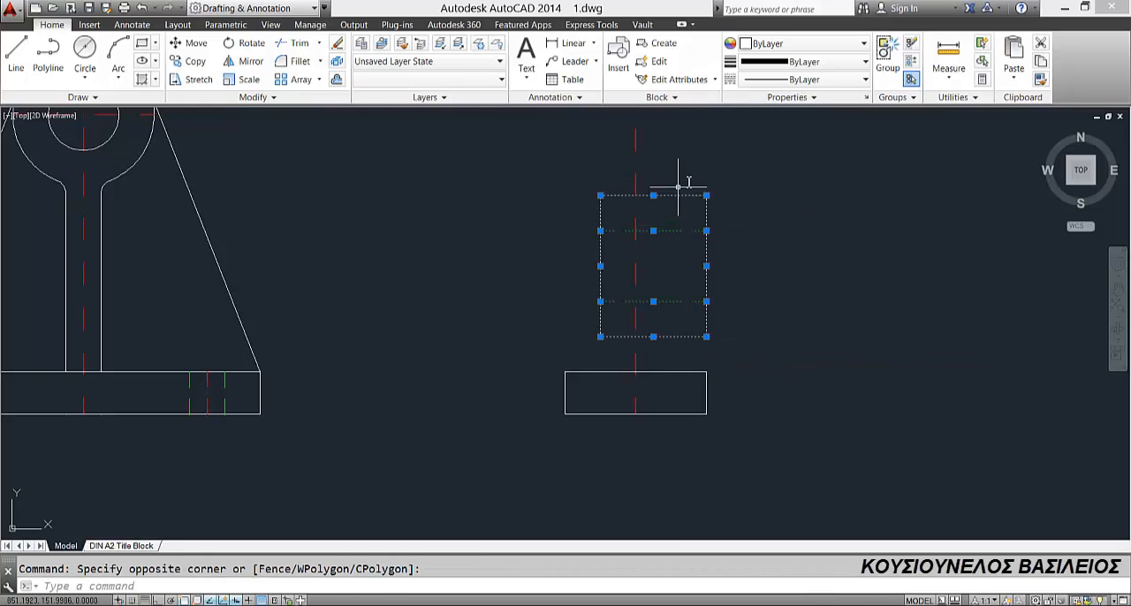
scroll(710, 200, "down", 3)
middle_click_drag(712, 203, 686, 265)
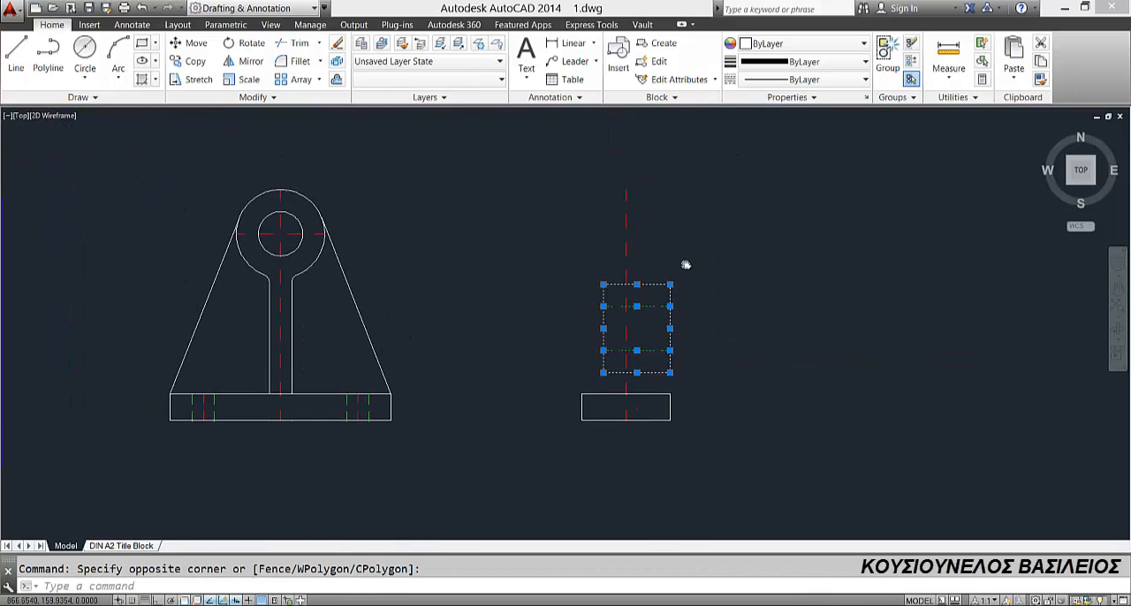
left_click(193, 42)
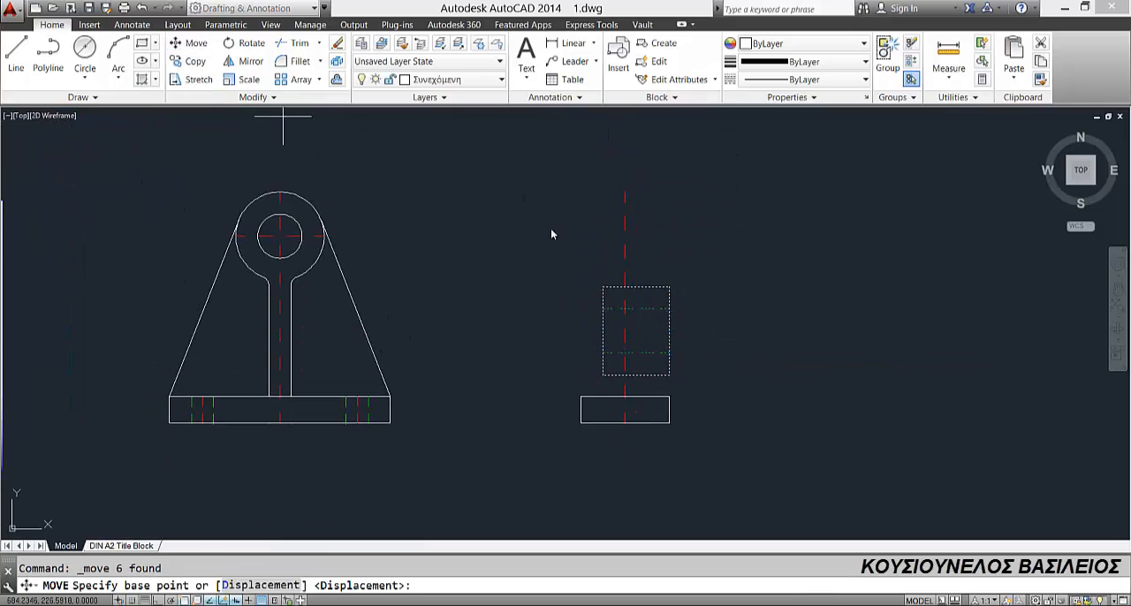
left_click(624, 286)
left_click(625, 192)
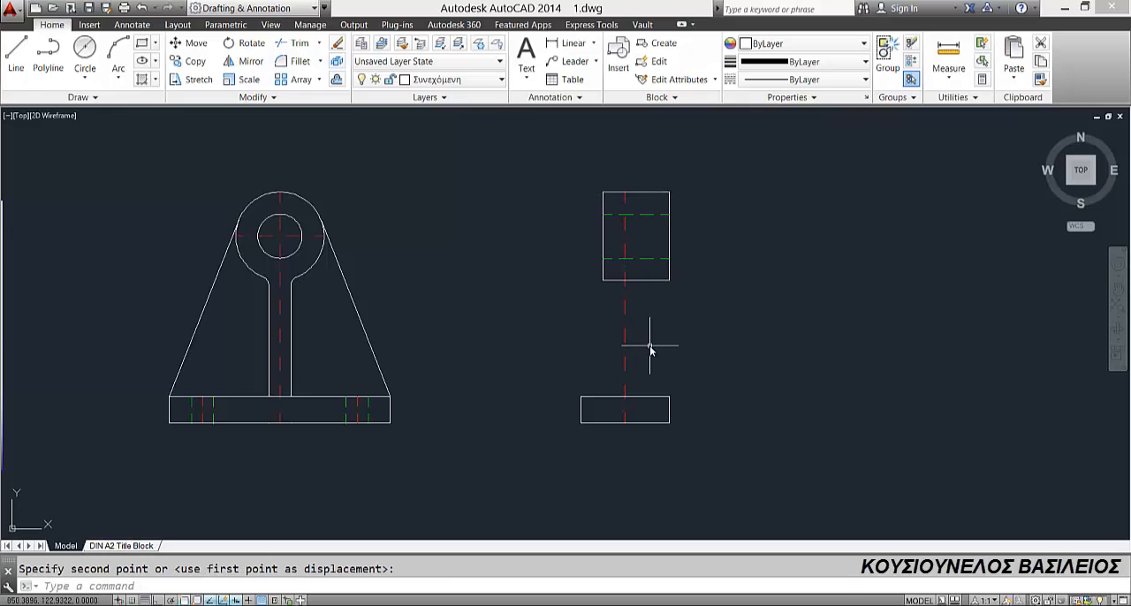
key("Escape")
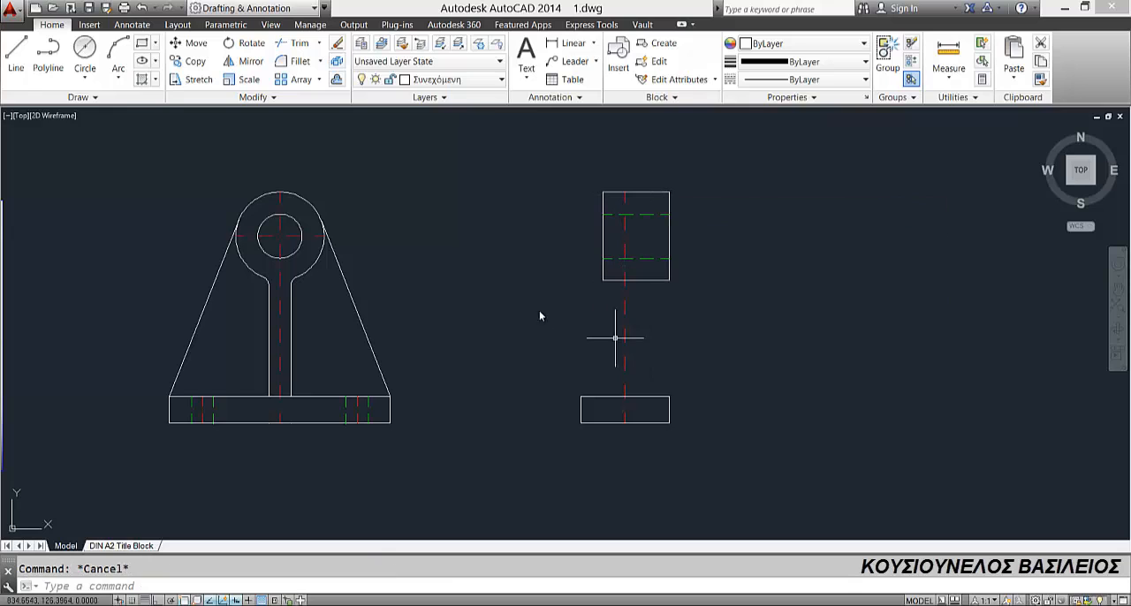
Step: Stretch the right end of the front view's horizontal centreline to the right edge of the side view's cylinder
left_click(315, 239)
left_click(325, 236)
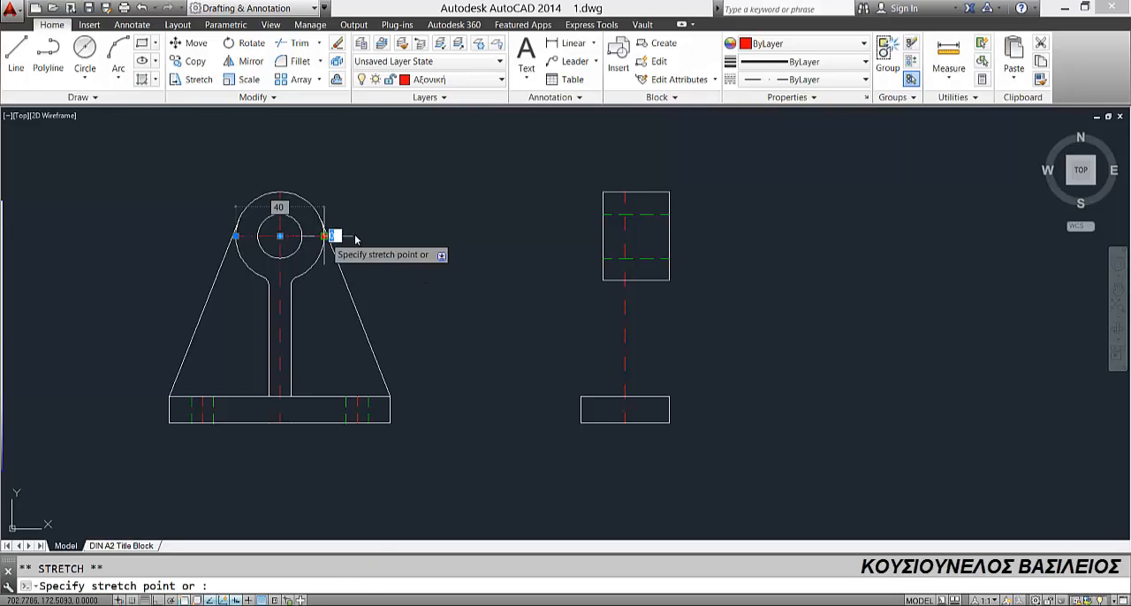
left_click(659, 237)
key("Escape")
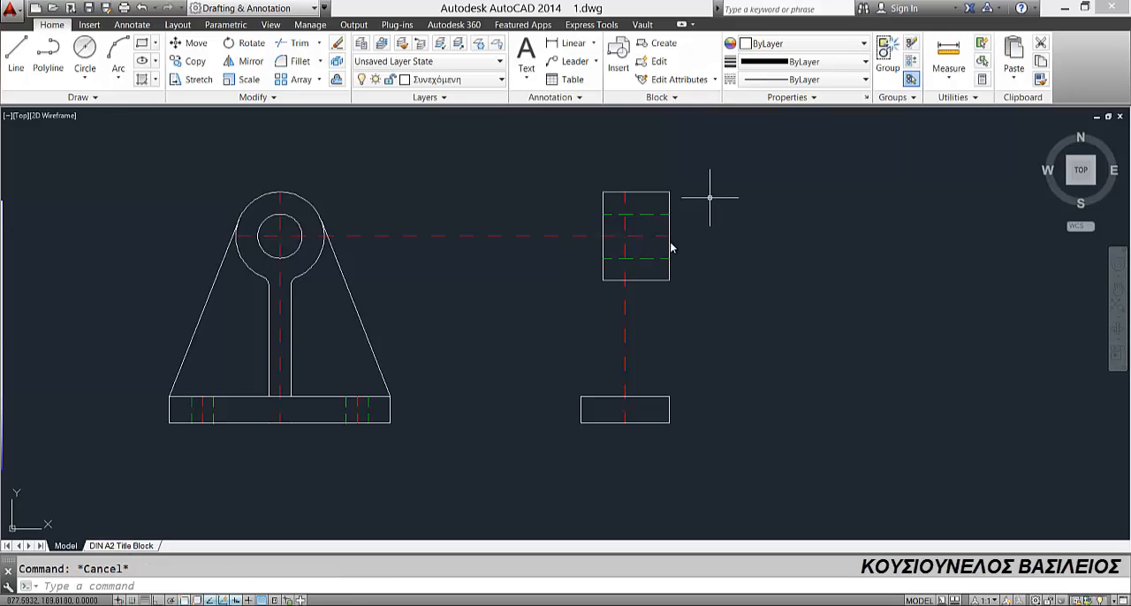
Step: With Ortho on, draw a construction line 14 mm right from the side-view base's lower left corner and about 34 mm up
scroll(669, 281, "down", 2)
scroll(443, 261, "up", 2)
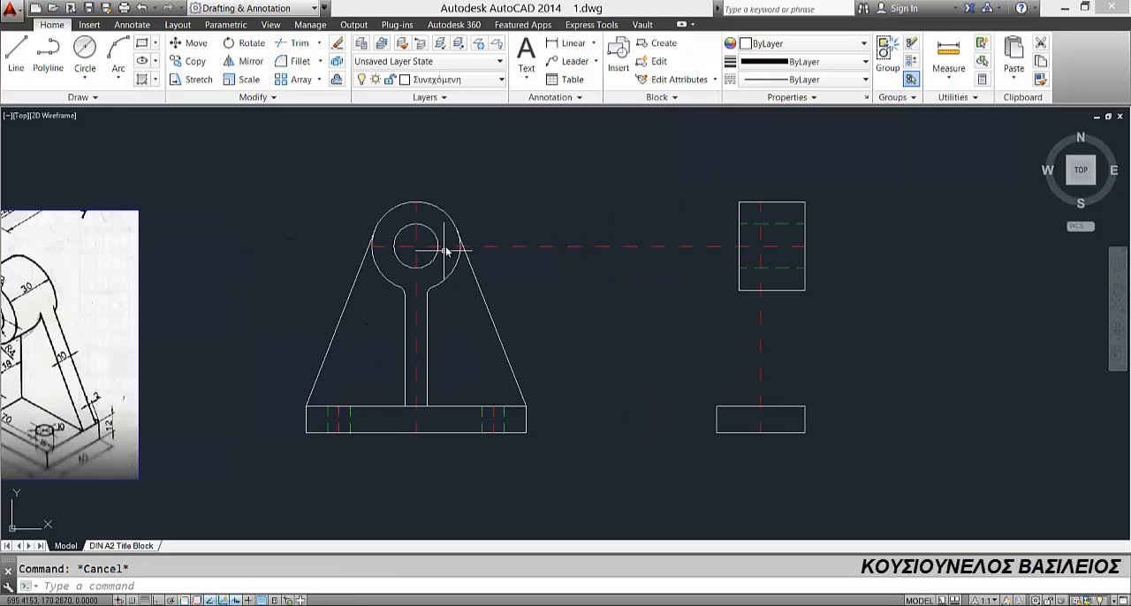
scroll(430, 282, "down", 2)
middle_click_drag(417, 301, 470, 283)
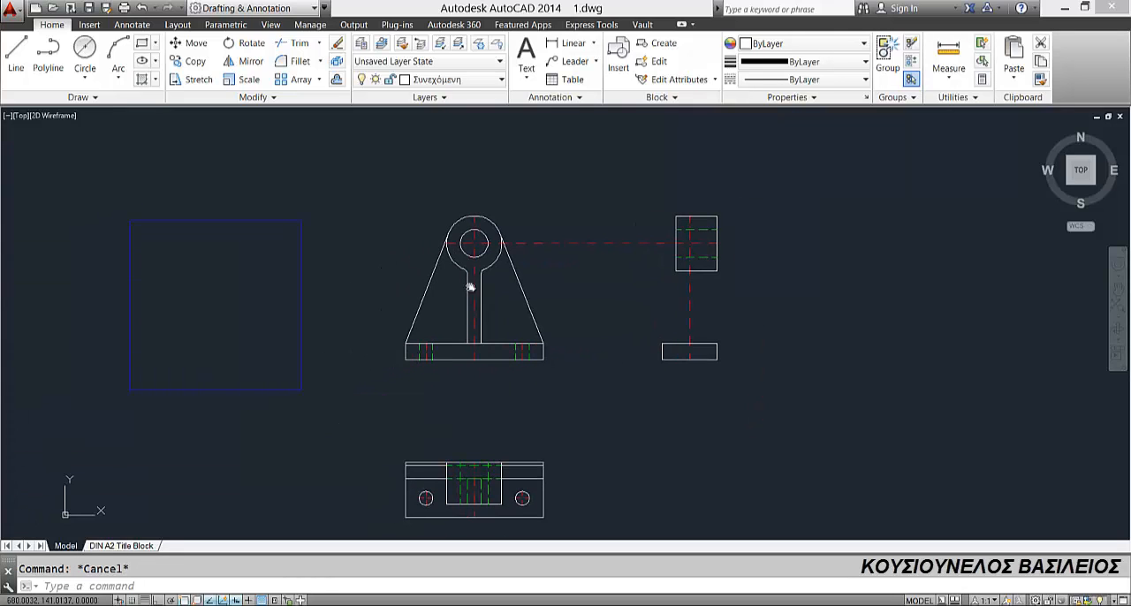
scroll(254, 372, "up", 2)
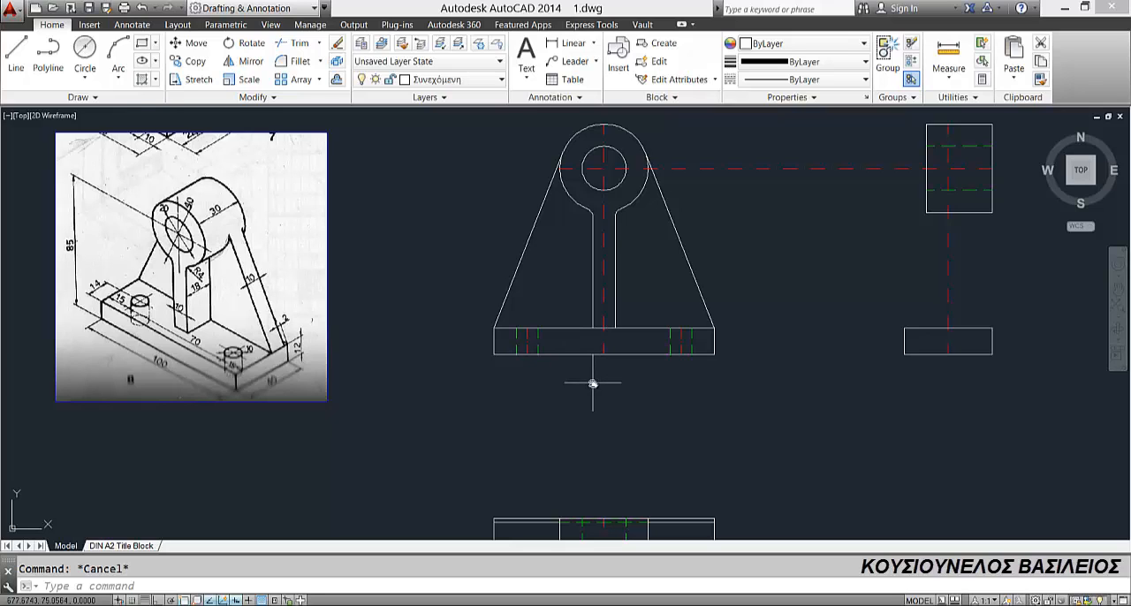
left_click(16, 53)
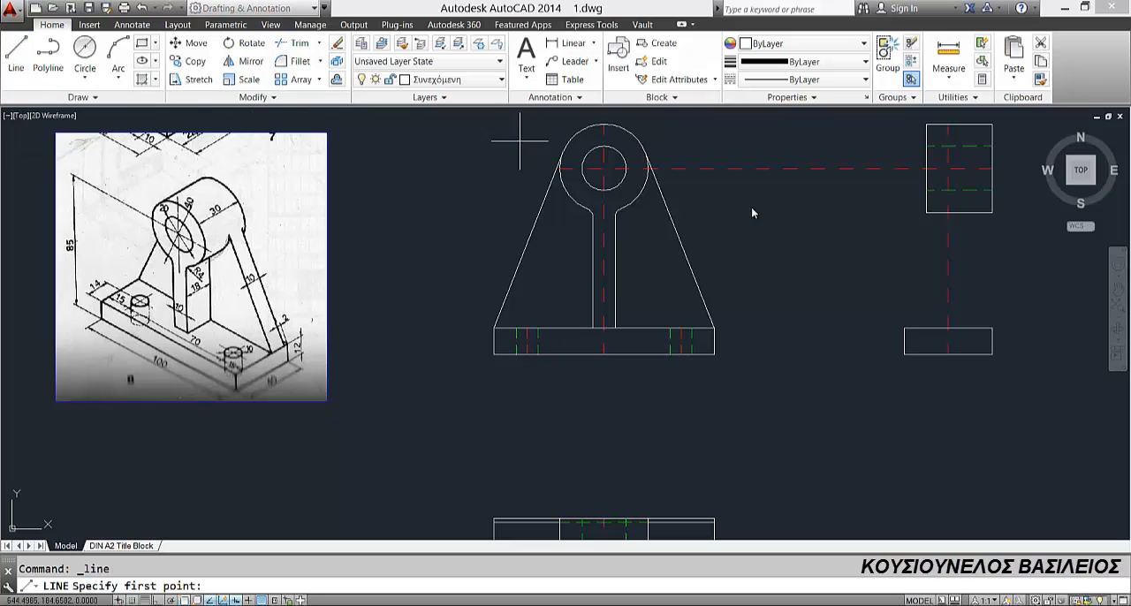
left_click(904, 354)
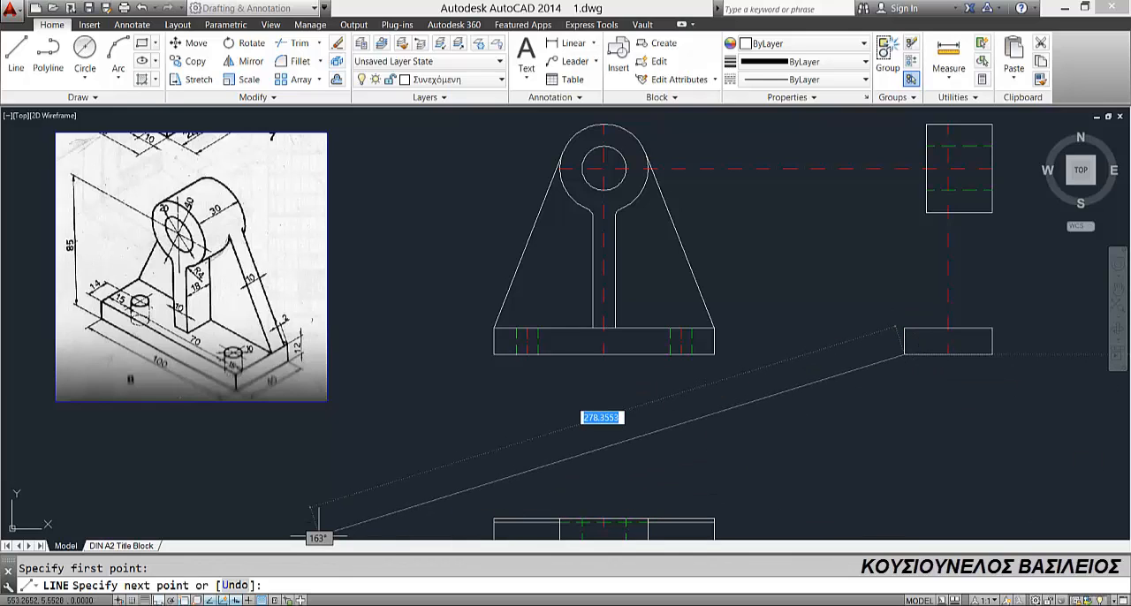
key("F8")
type("14")
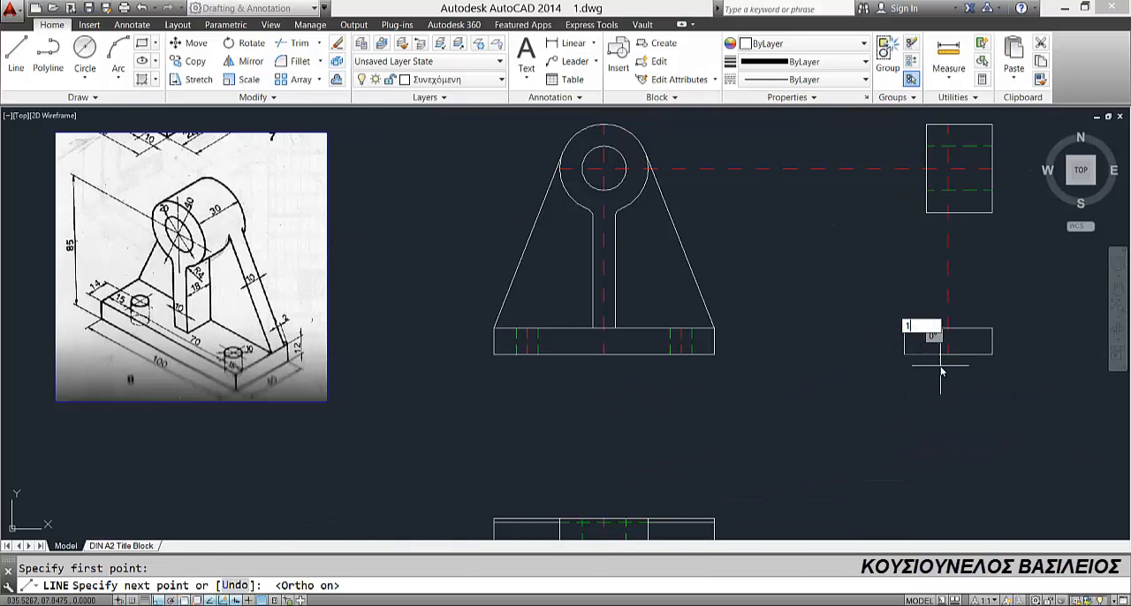
left_click(919, 283)
key("Return")
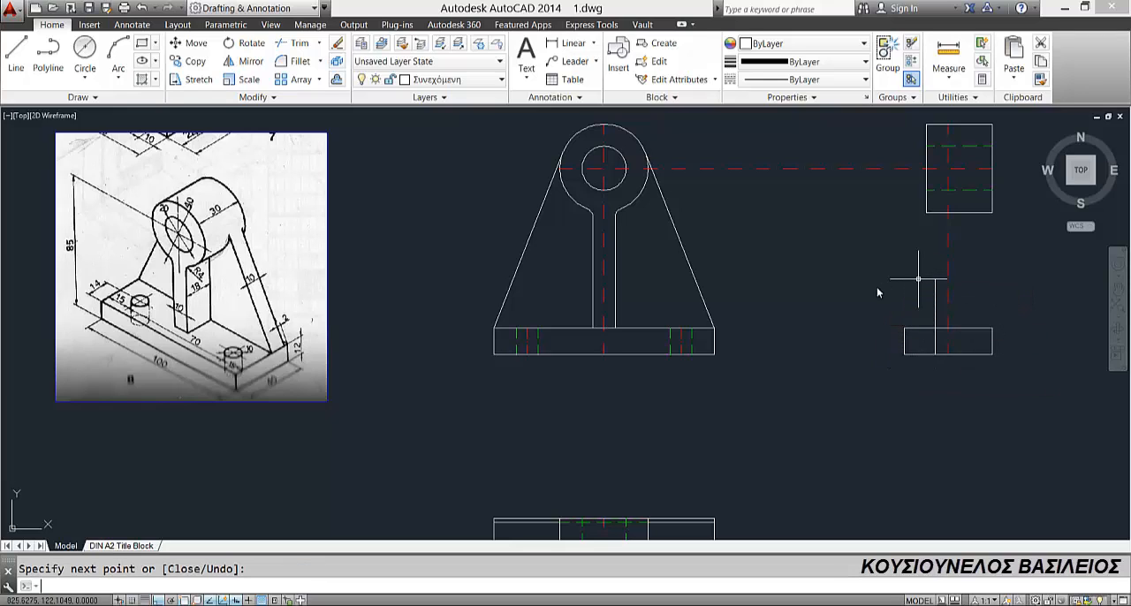
Step: Copy the front view's left hole lines and centreline onto the side view's vertical construction line at the base's lower edge, and erase that construction line
left_click(504, 324)
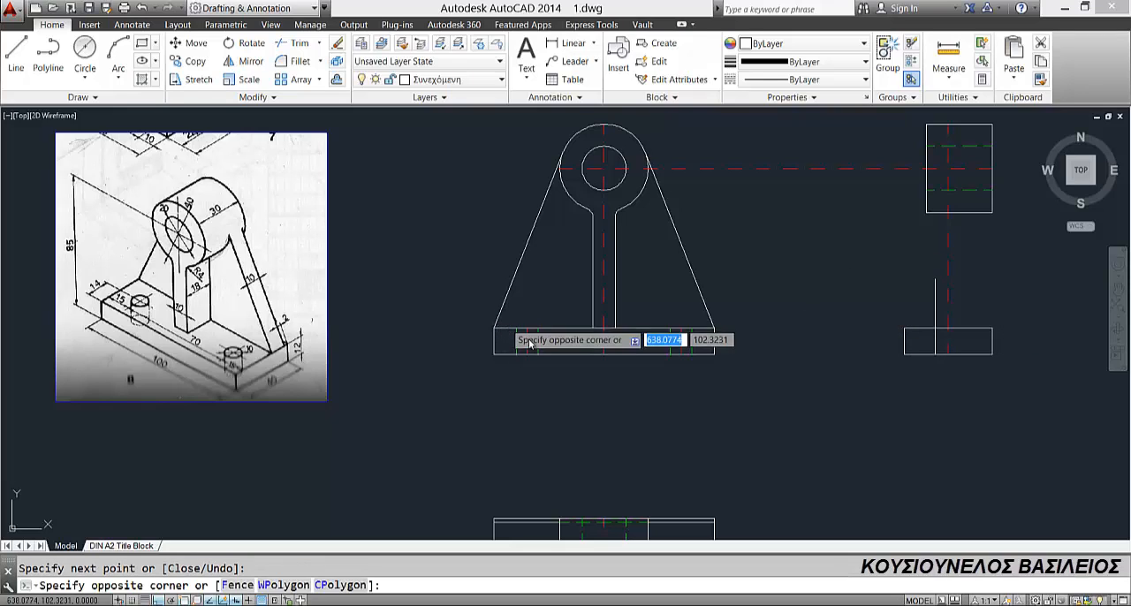
left_click(566, 378)
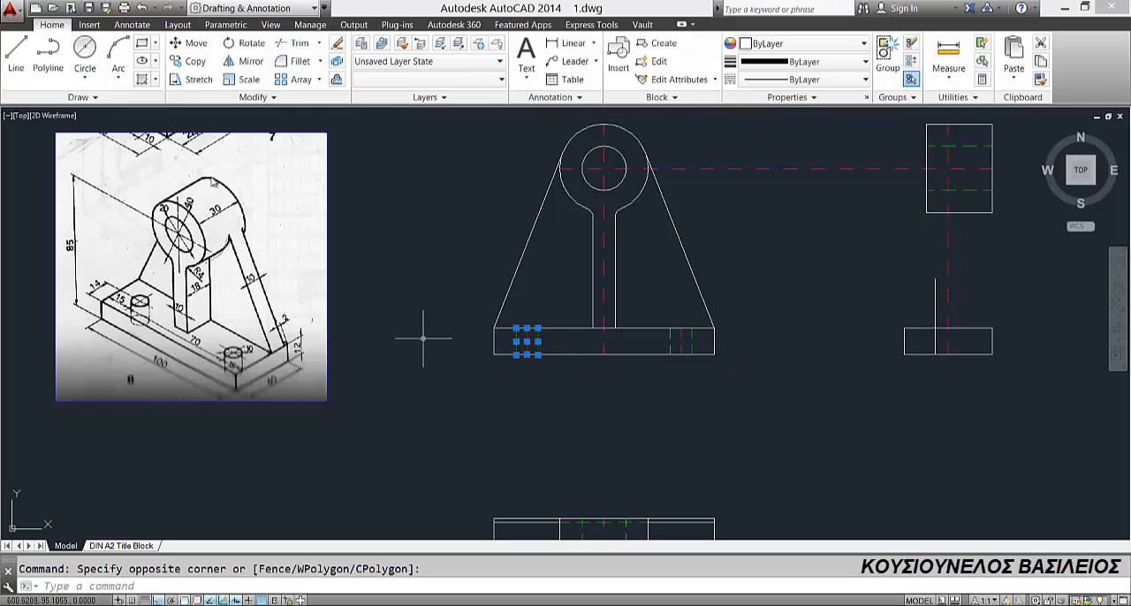
left_click(188, 61)
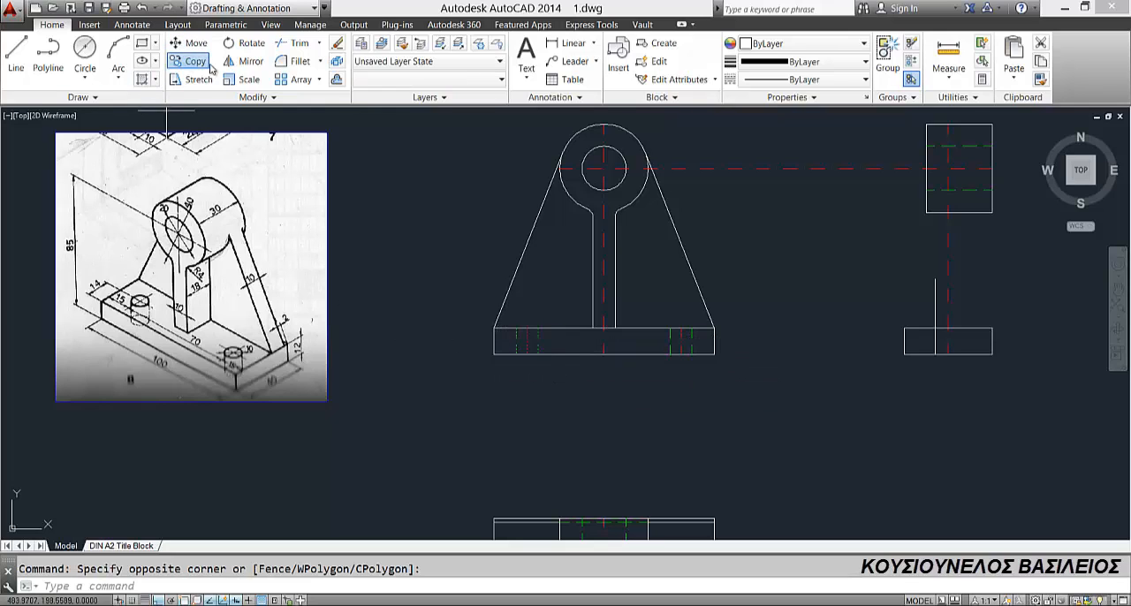
left_click(526, 355)
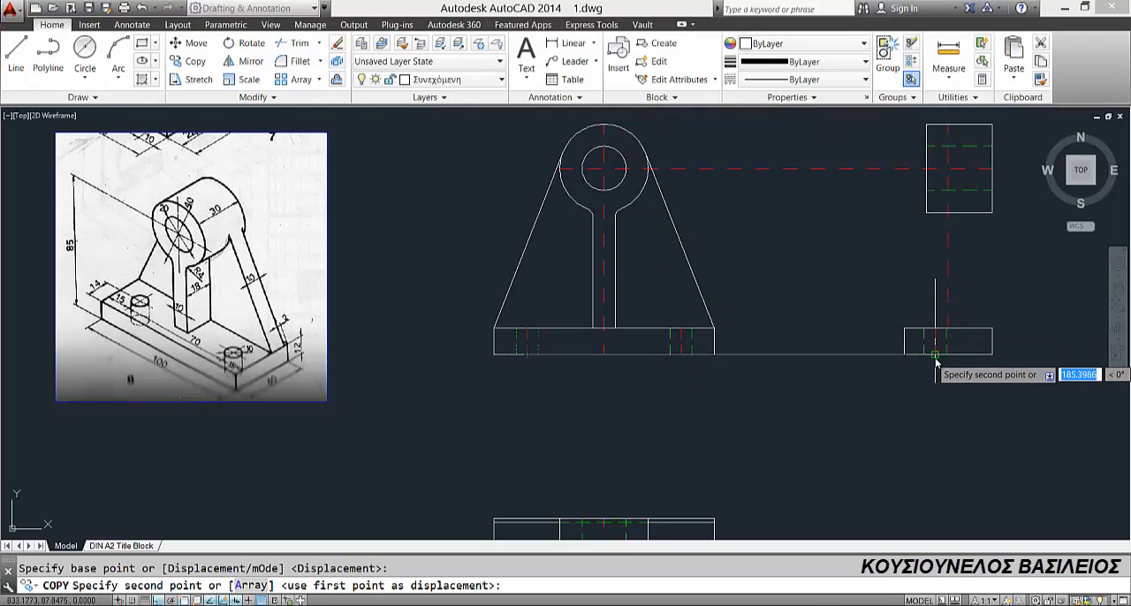
left_click(936, 355)
key("Escape")
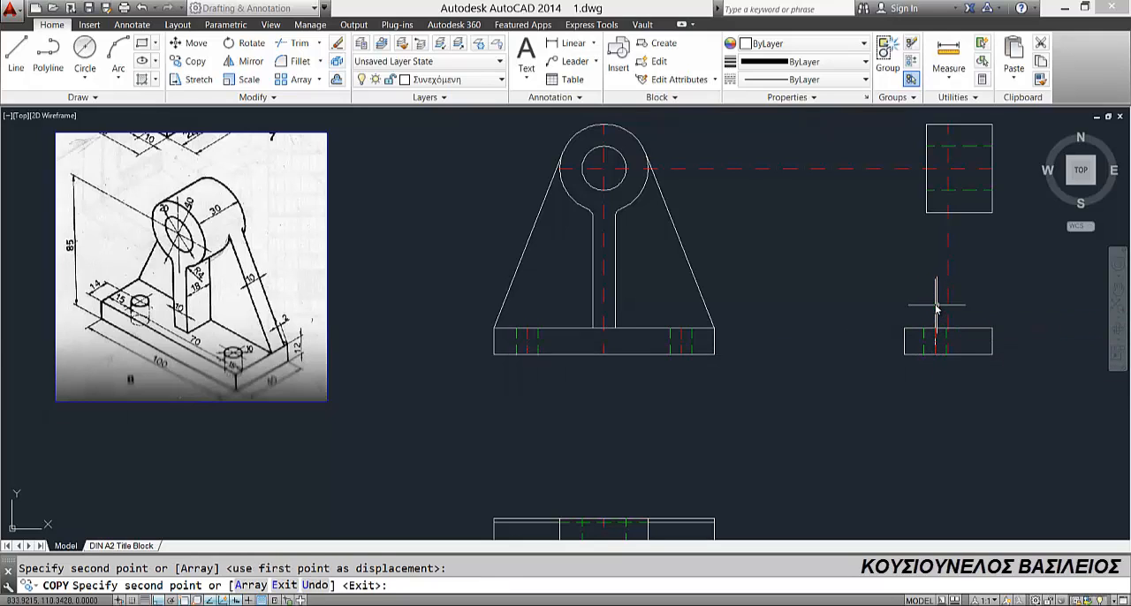
left_click(934, 311)
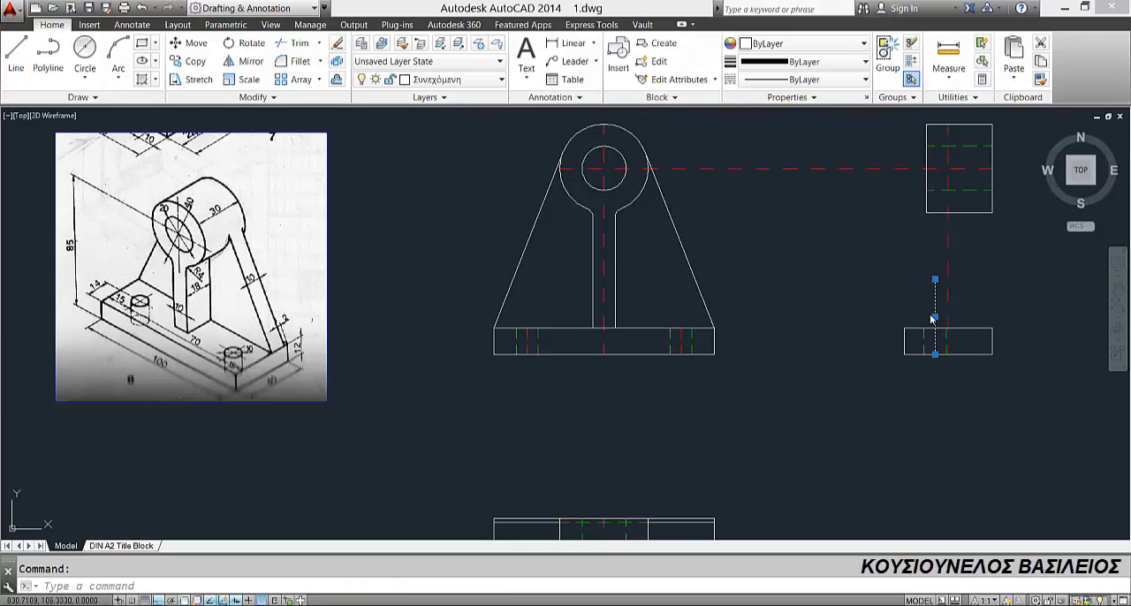
key("Delete")
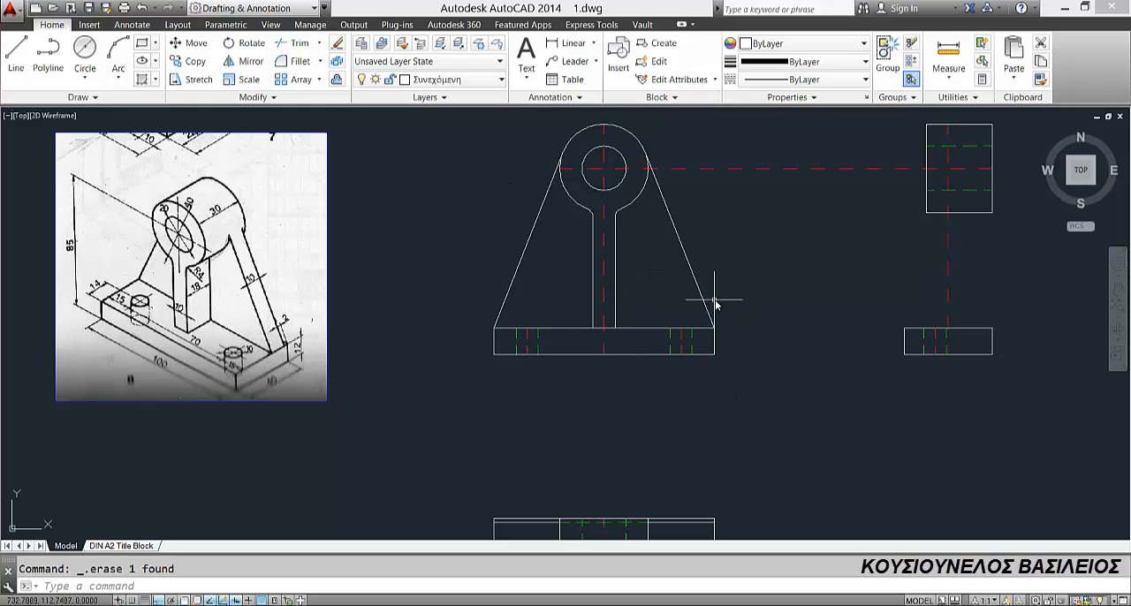
Step: Draw a vertical line from the lower left corner of the side view's cylinder down to the base's upper edge
scroll(733, 292, "down", 2)
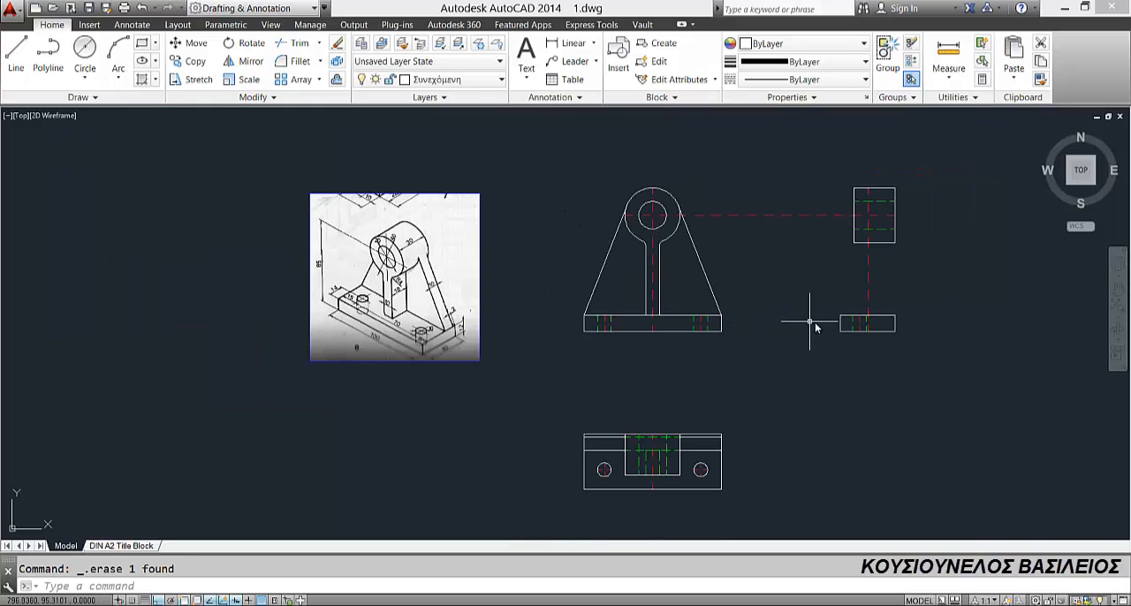
scroll(814, 323, "up", 2)
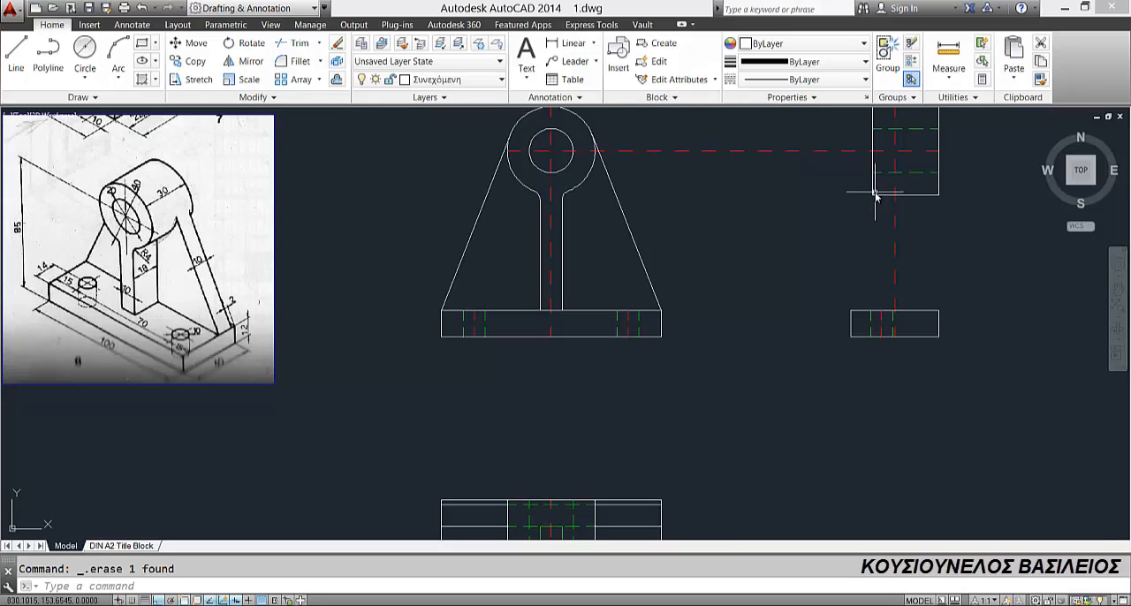
left_click(16, 53)
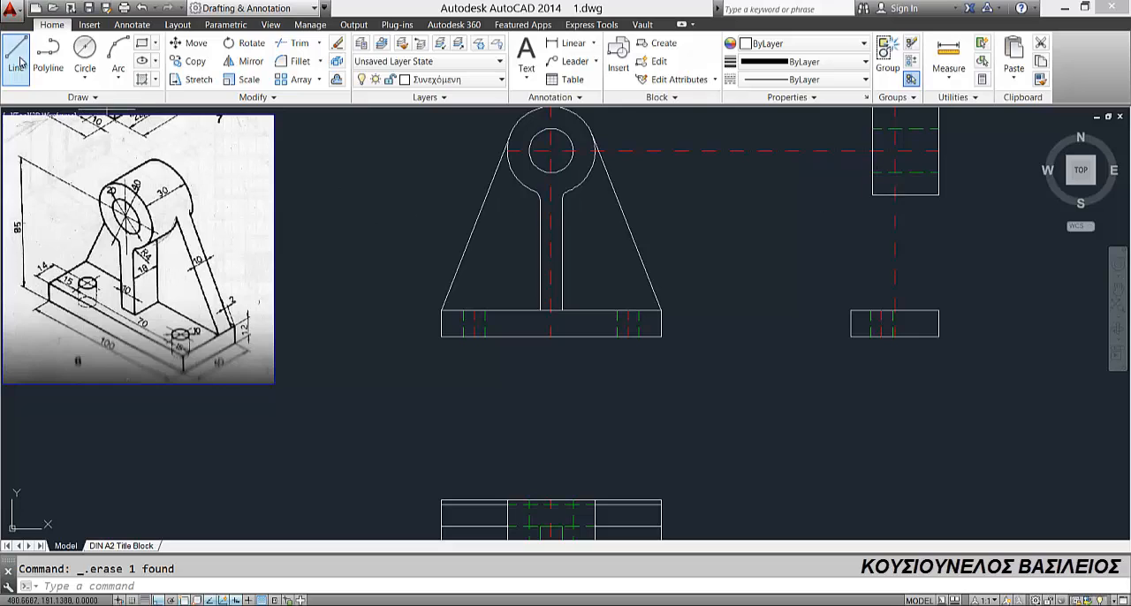
left_click(874, 195)
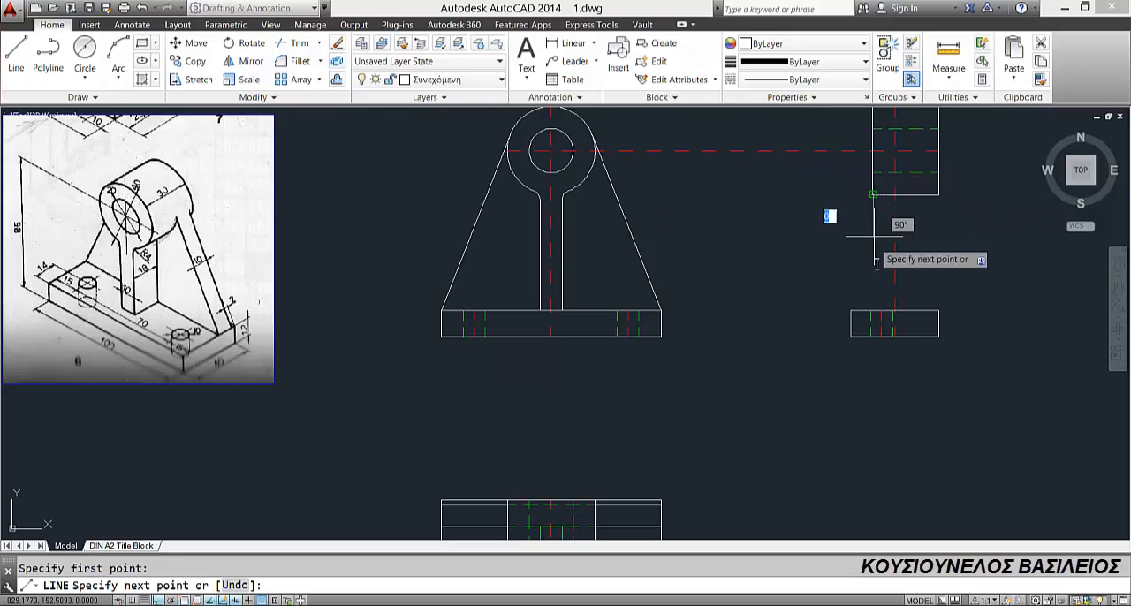
left_click(873, 311)
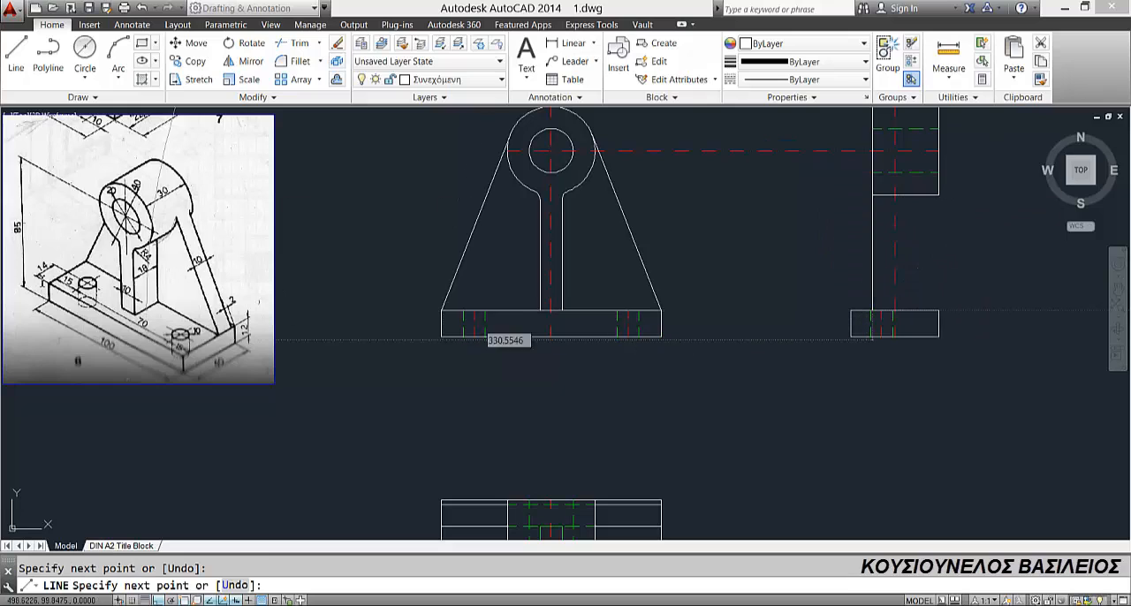
key("Escape")
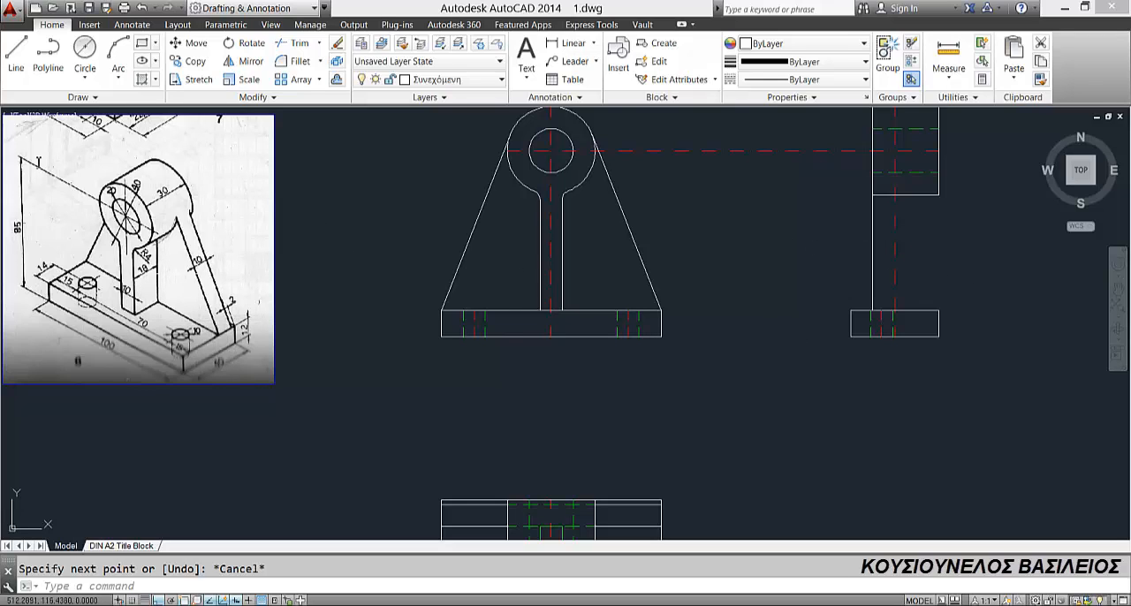
Step: Draw a 2 mm line leftward along the side-view base's upper edge from its upper right corner
left_click(16, 55)
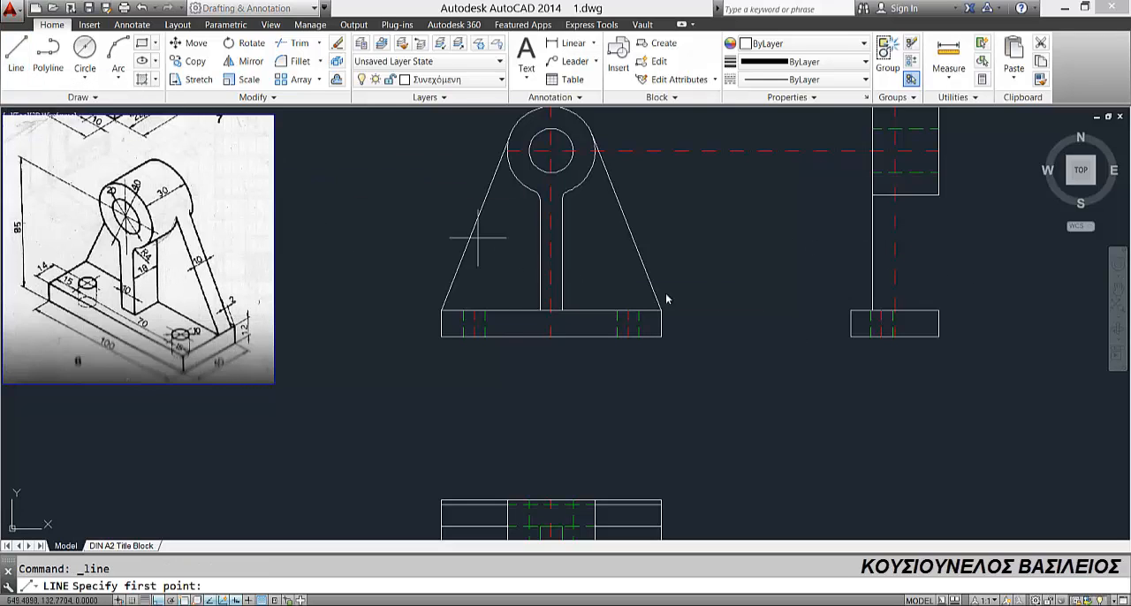
left_click(939, 310)
type("2")
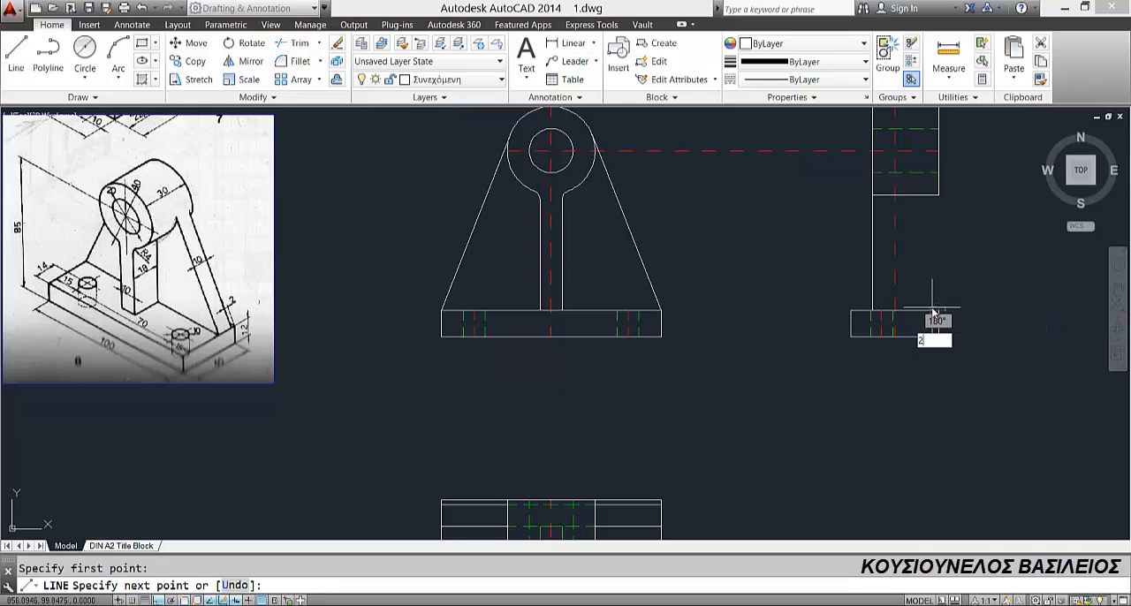
key("Return")
scroll(934, 318, "up", 2)
key("Return")
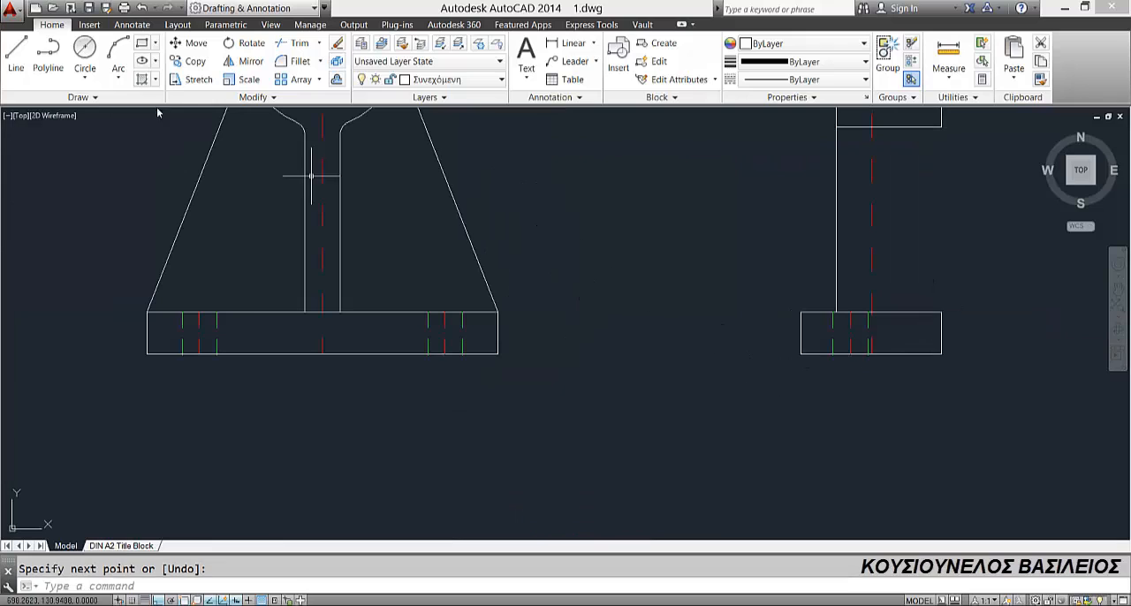
Step: Draw a vertical line from the left end of the 2 mm segment up to the cylinder's lower edge
left_click(16, 55)
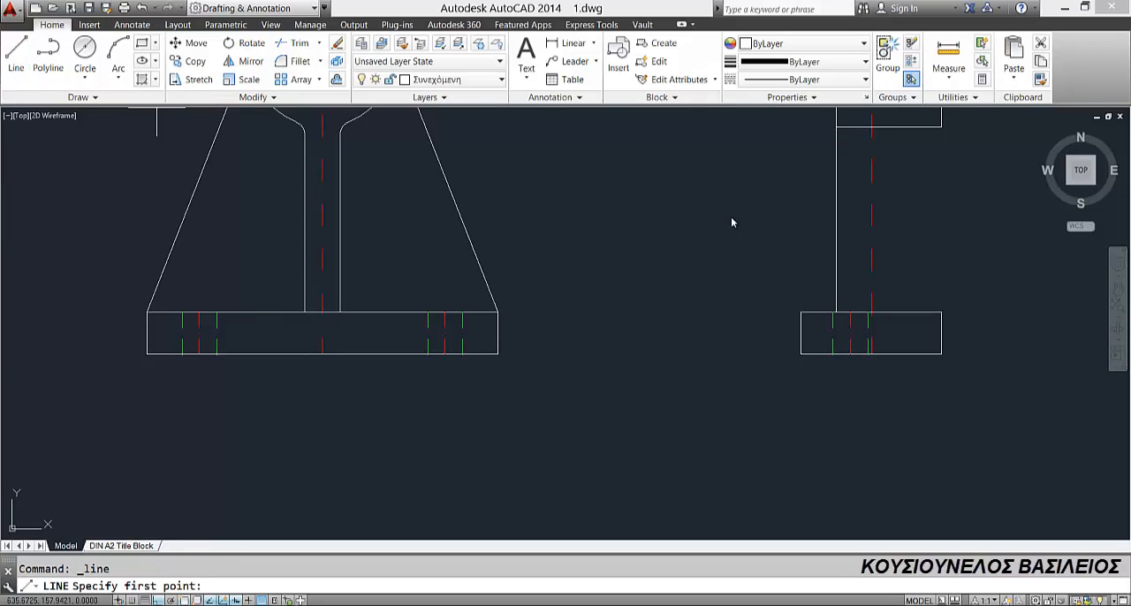
left_click(935, 311)
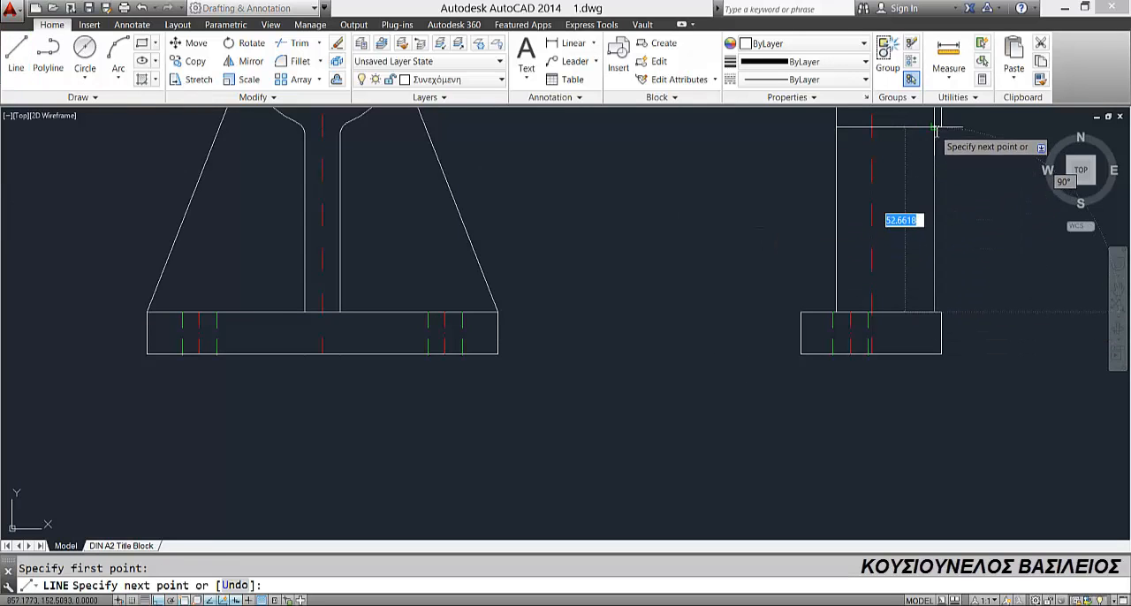
left_click(935, 127)
key("Escape")
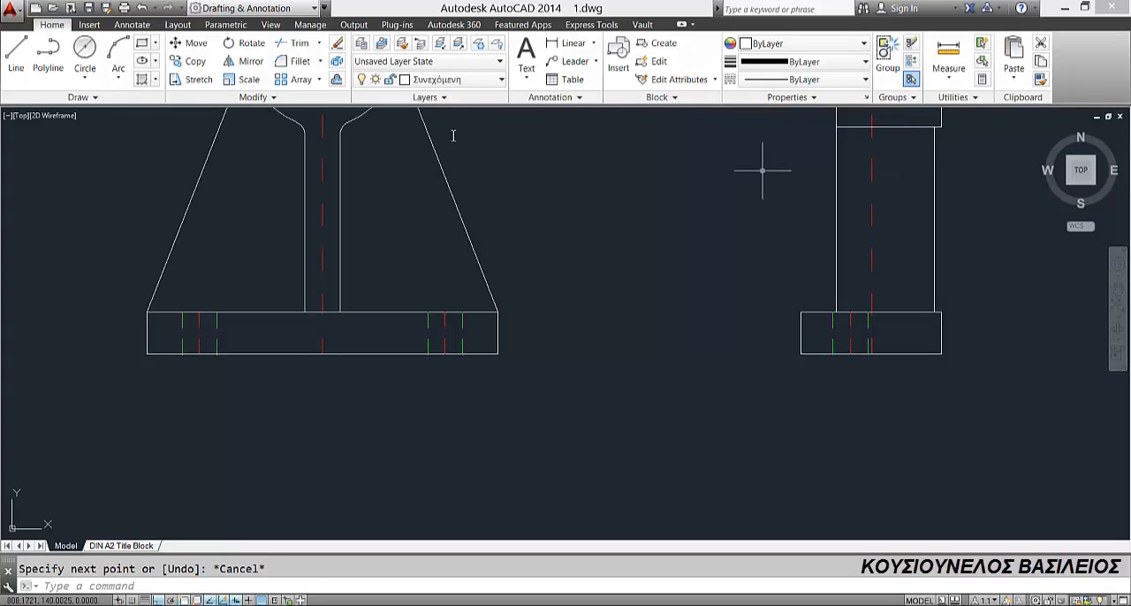
Step: Offset the support's outer vertical edge in the side view 10 mm inward, toward the vertical centreline
left_click(337, 79)
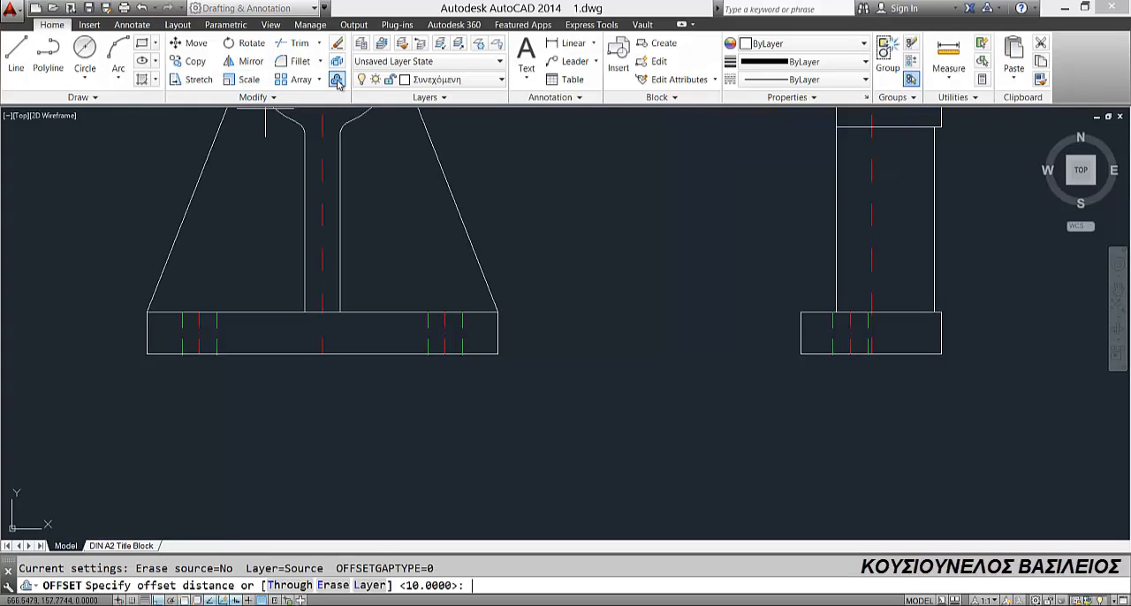
type("10")
key("Return")
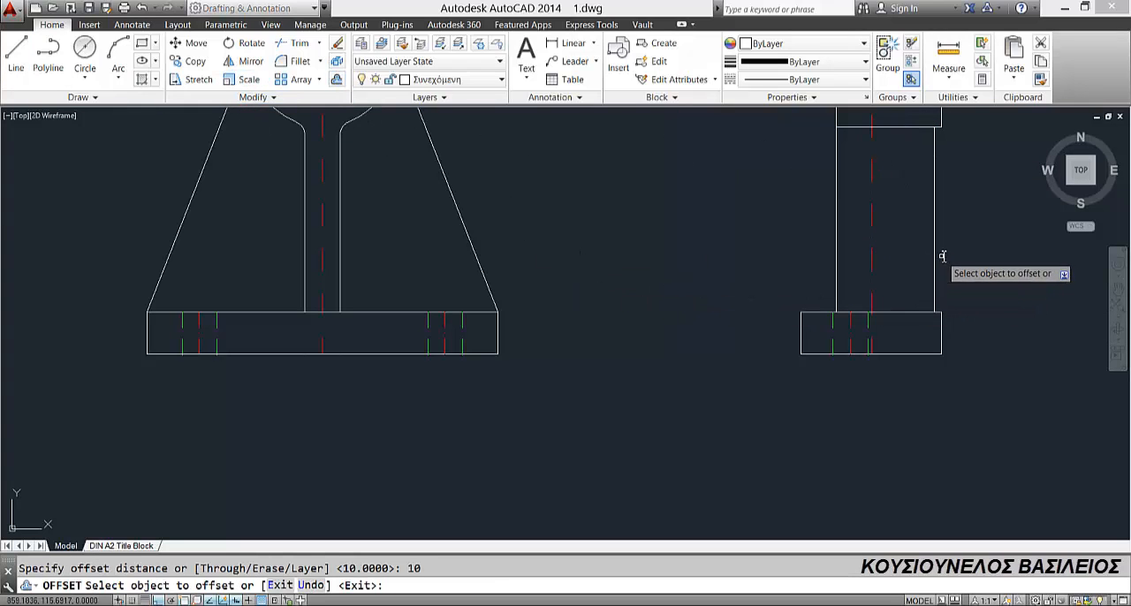
left_click(934, 257)
left_click(915, 259)
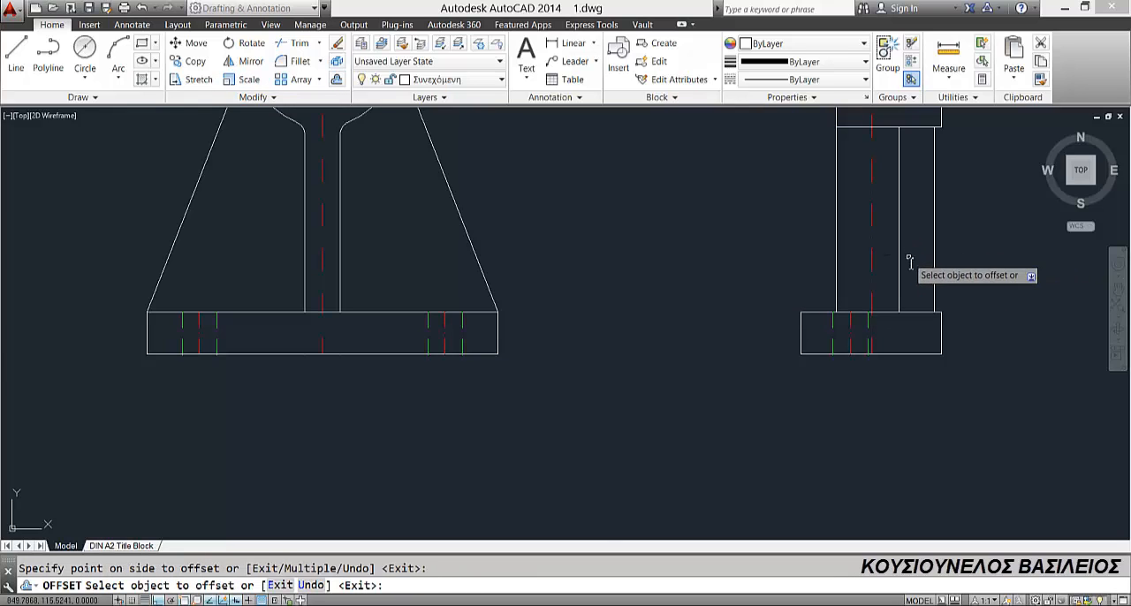
scroll(906, 264, "down", 4)
key("Escape")
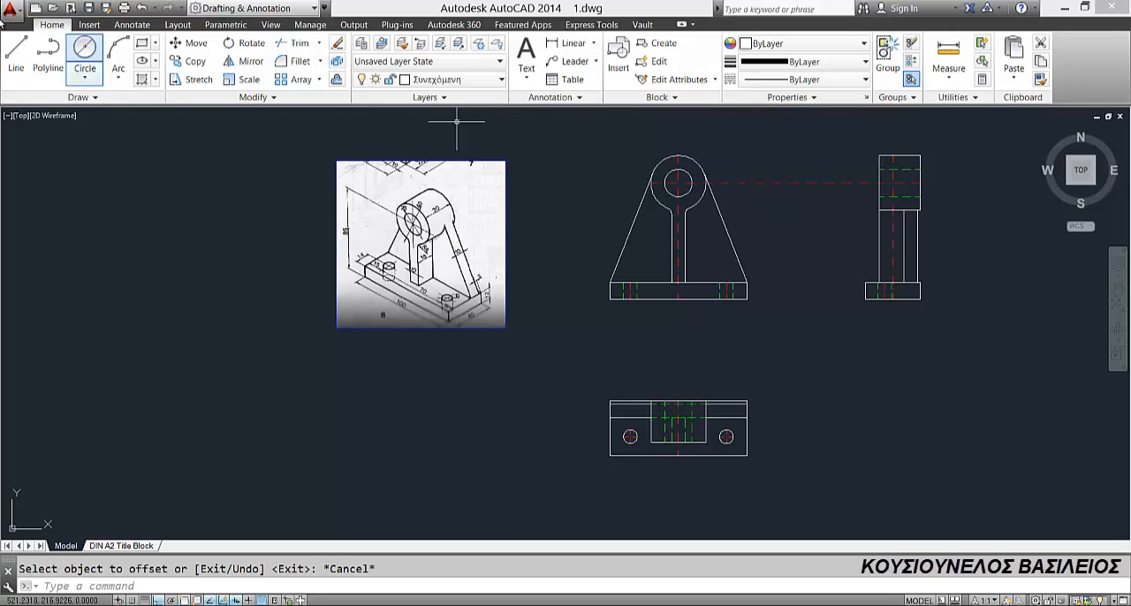
Step: Draw a horizontal projection line from the front view's right tangent point on the outer circle to the side-view cylinder's far right edge
left_click(19, 55)
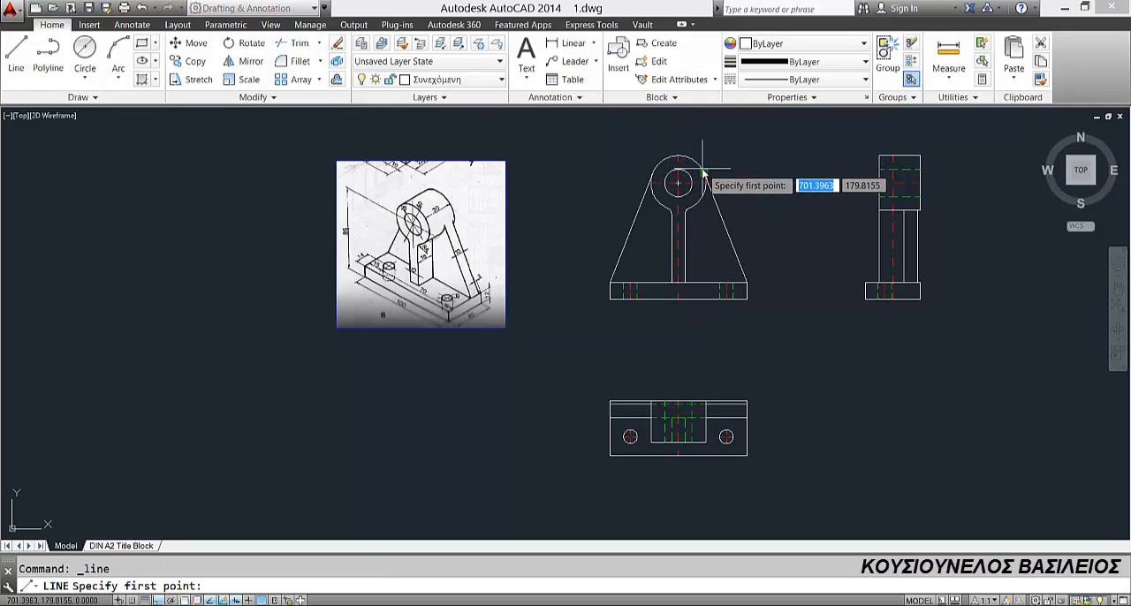
left_click(704, 174)
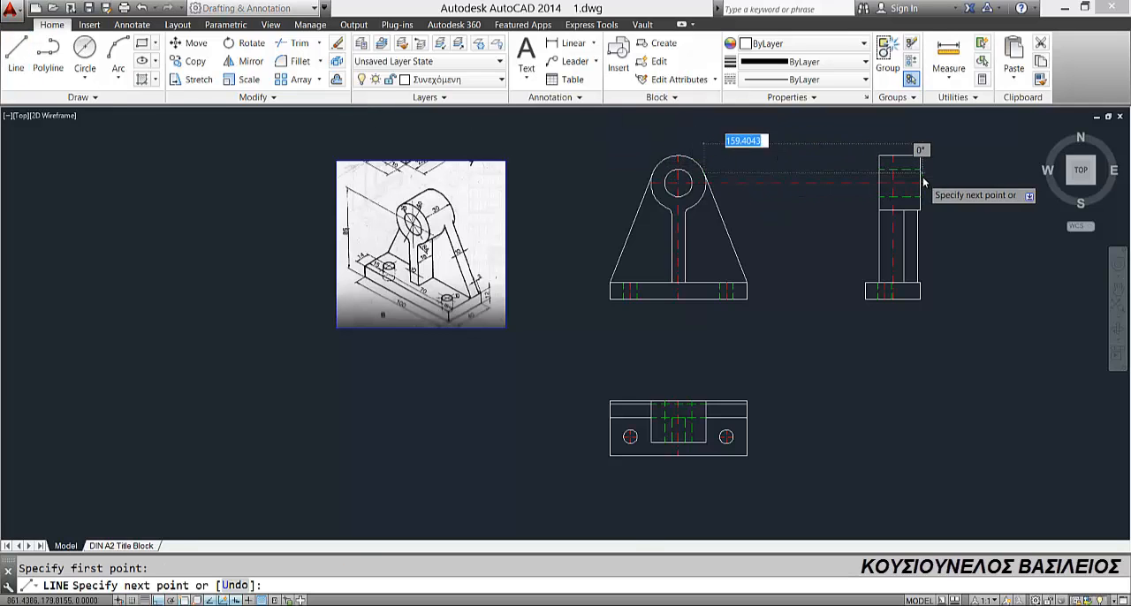
scroll(921, 175, "up", 4)
left_click(915, 168)
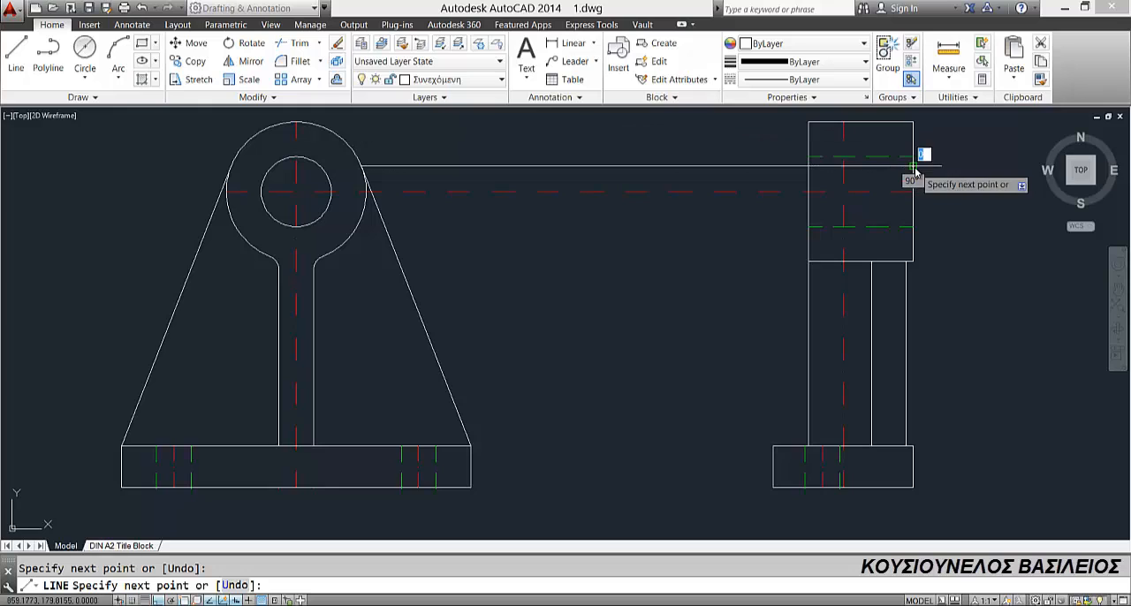
key("Escape")
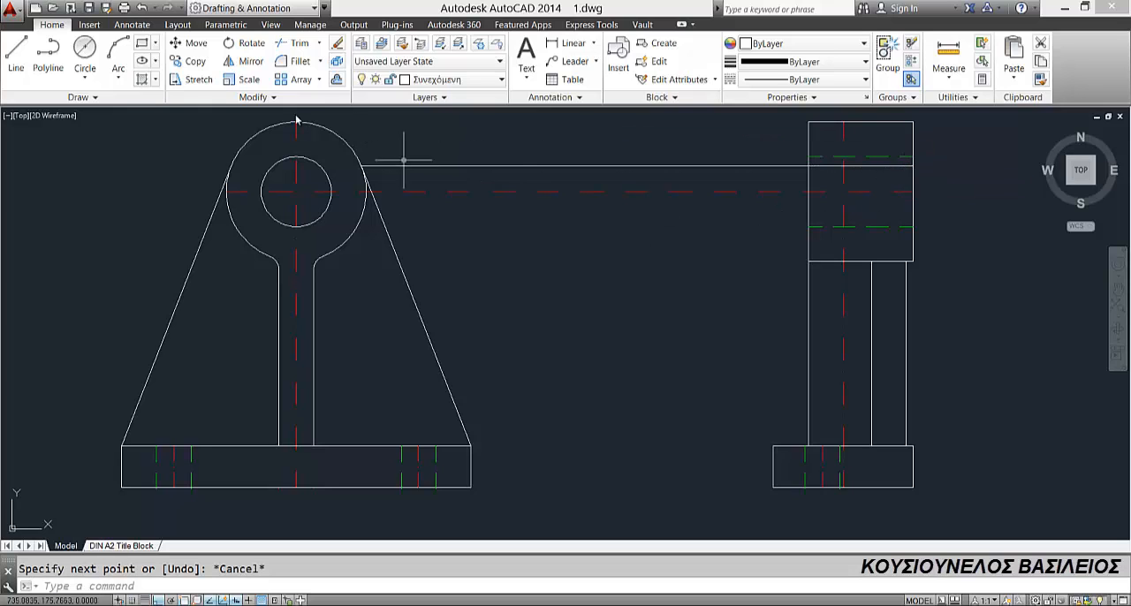
Step: Extend the two vertical support edges in the side view up to the horizontal projection line
left_click(319, 42)
left_click(309, 99)
key("Return")
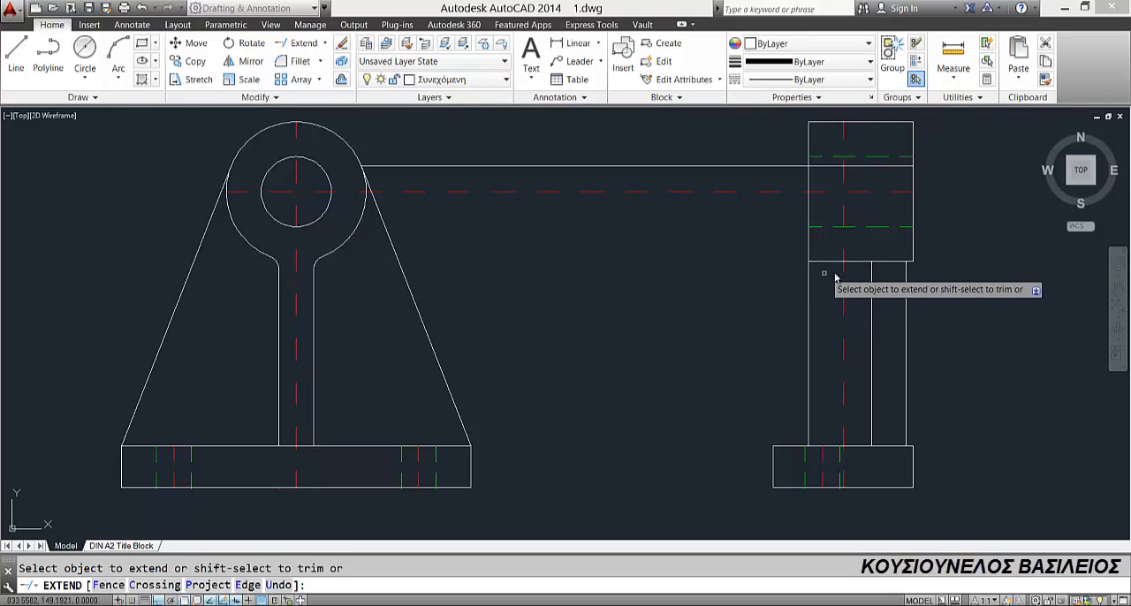
left_click(871, 268)
left_click(872, 246)
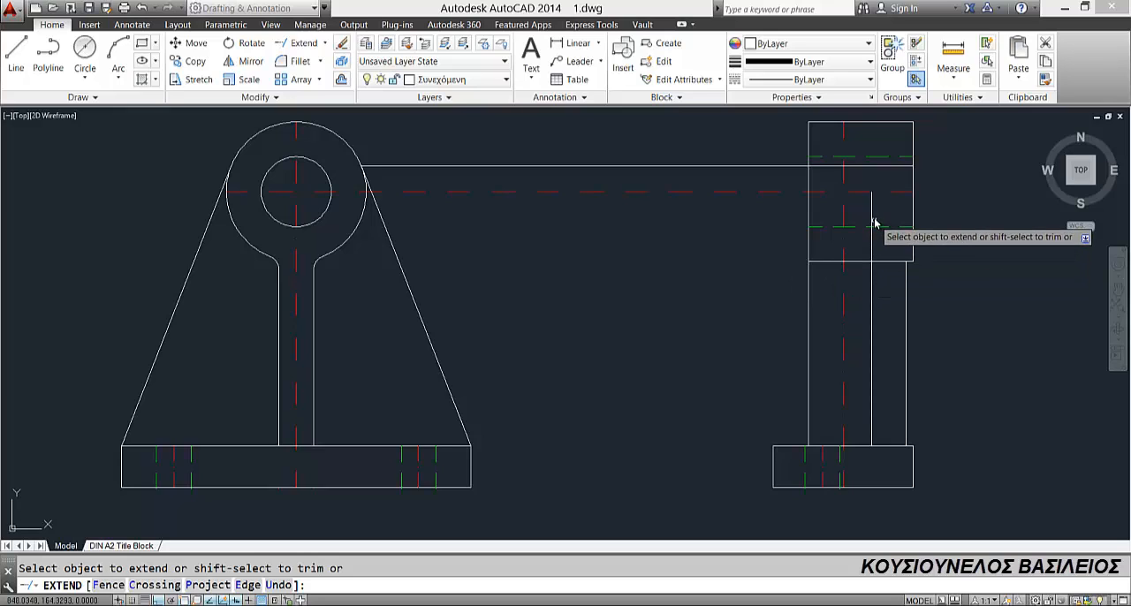
left_click(872, 219)
left_click(907, 270)
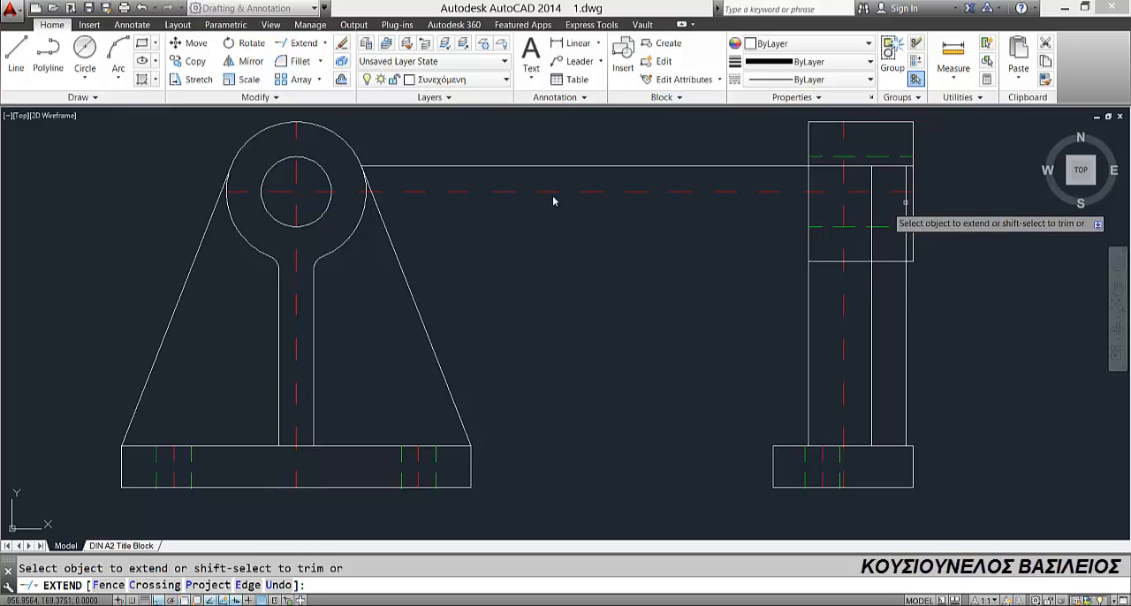
key("Escape")
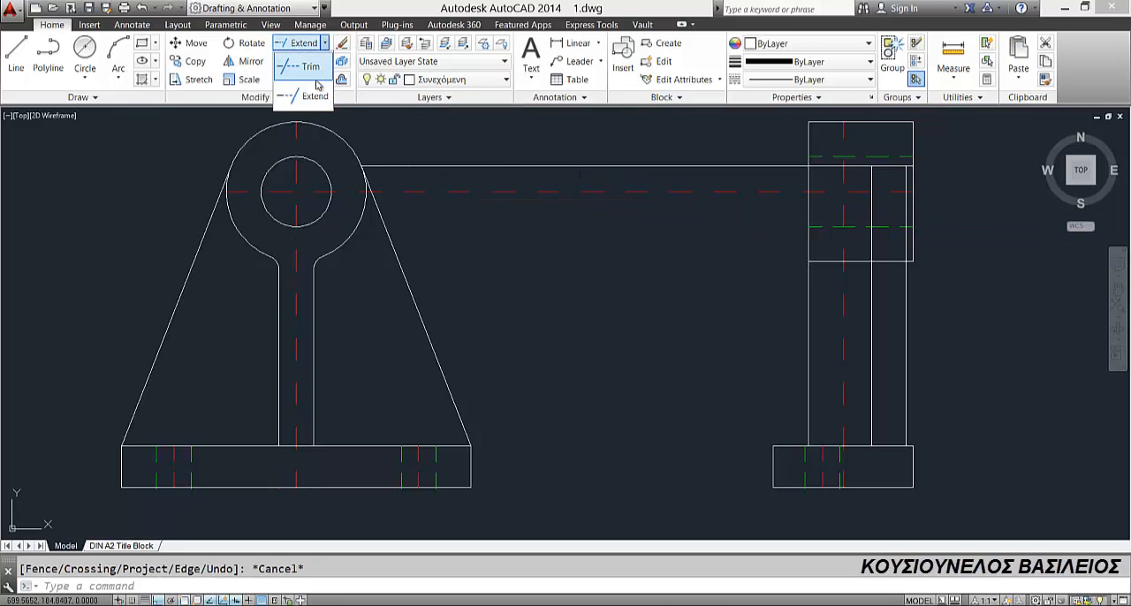
Step: Trim the projection line to the short segment between the two support edges and erase its remainder between the views
left_click(315, 76)
right_click(662, 138)
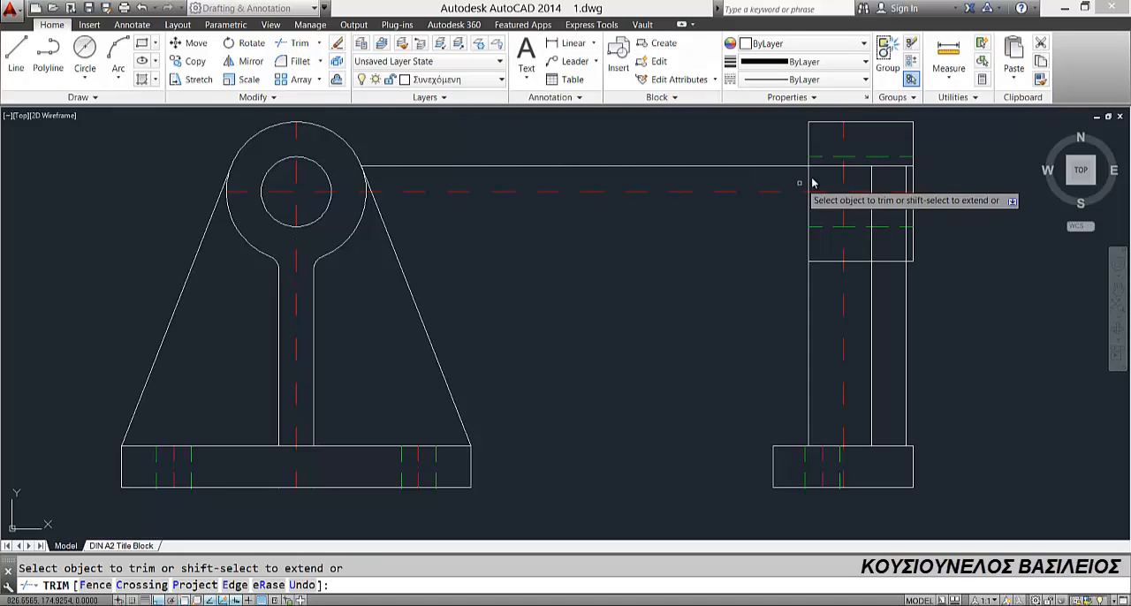
scroll(906, 171, "up", 2)
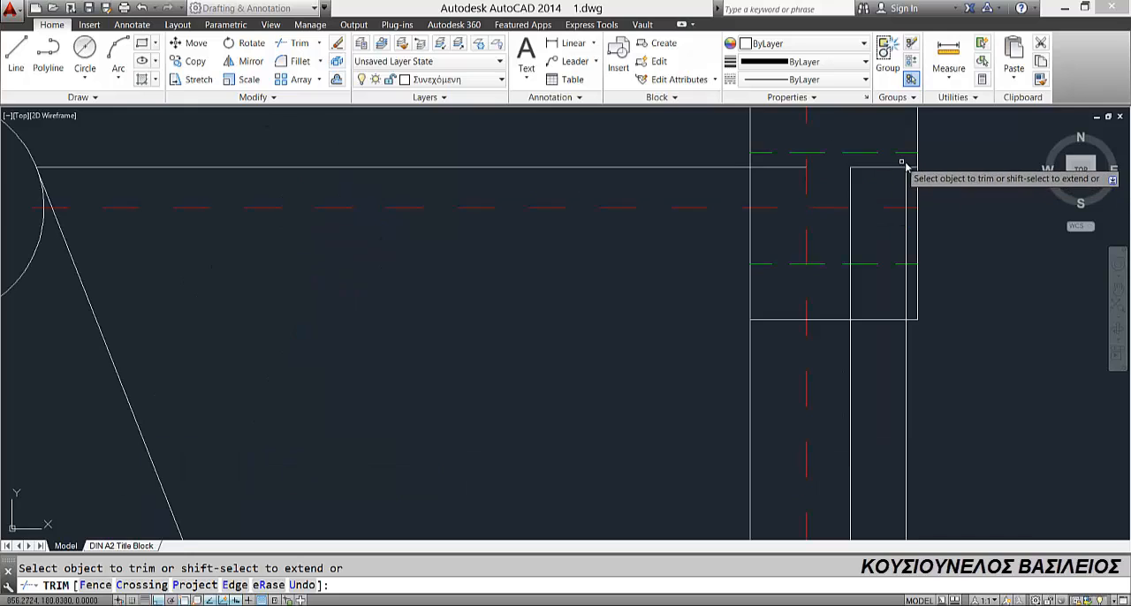
scroll(698, 181, "down", 3)
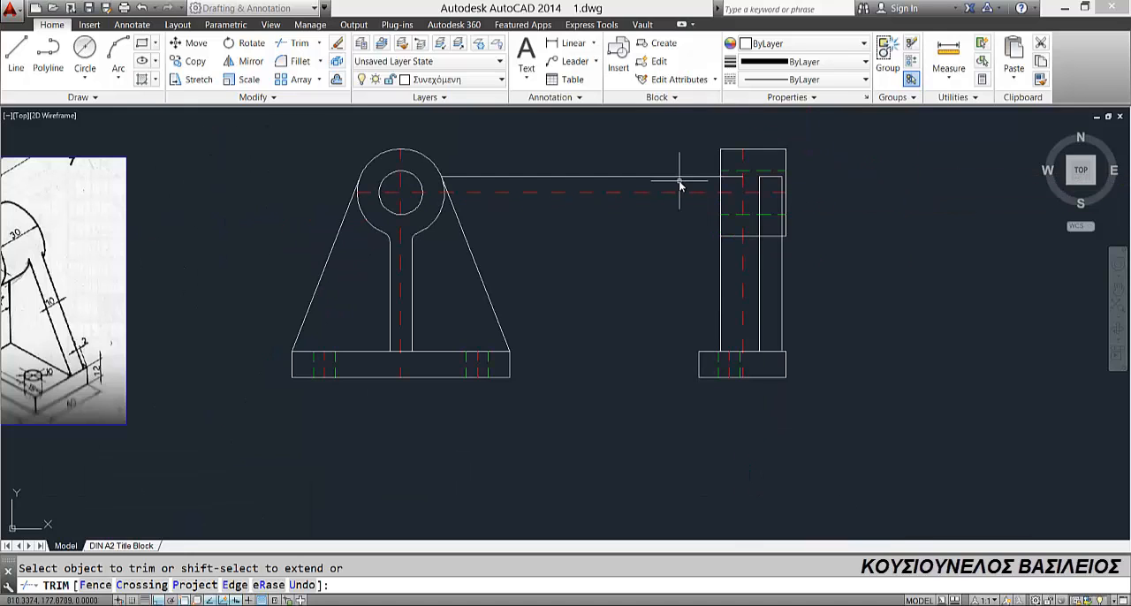
key("Escape")
left_click(678, 177)
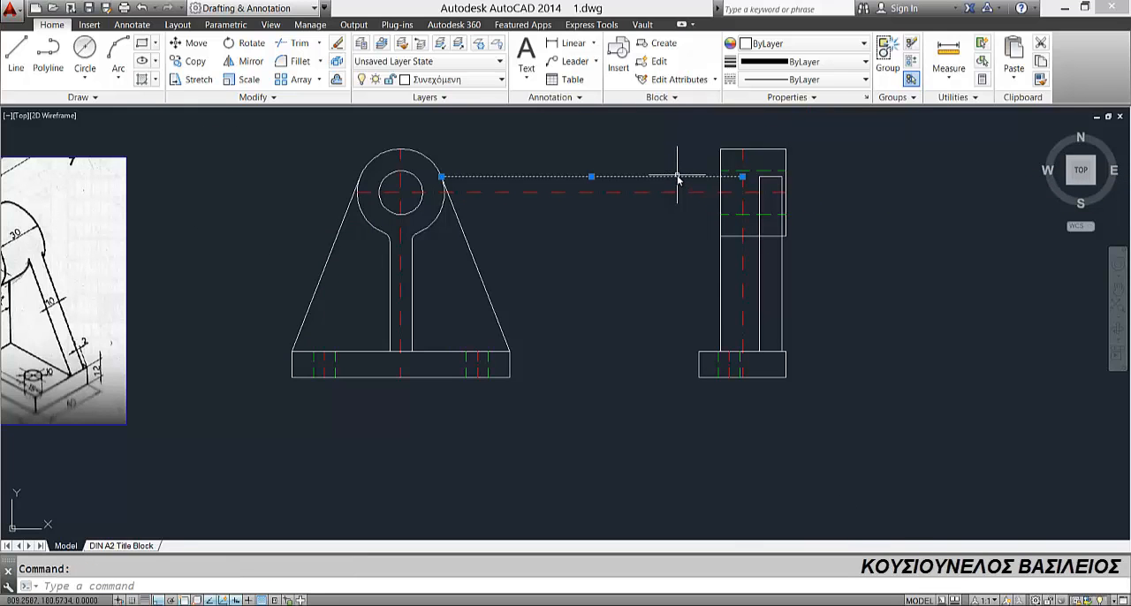
key("Delete")
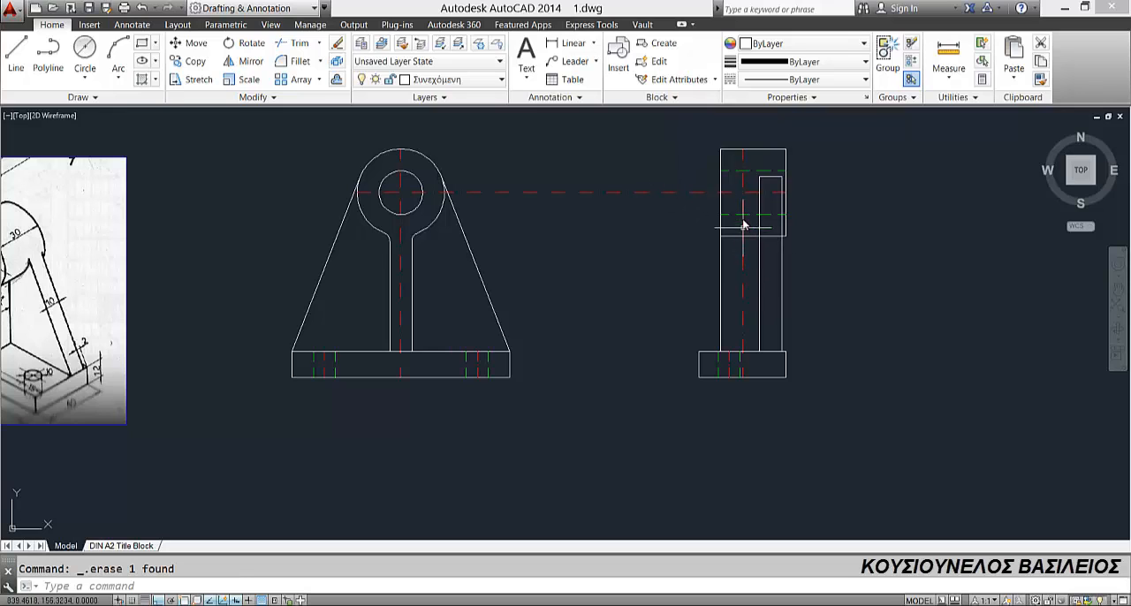
Step: Trim away the side-view cylinder's lower edge between the two vertical support edges
scroll(769, 239, "up", 2)
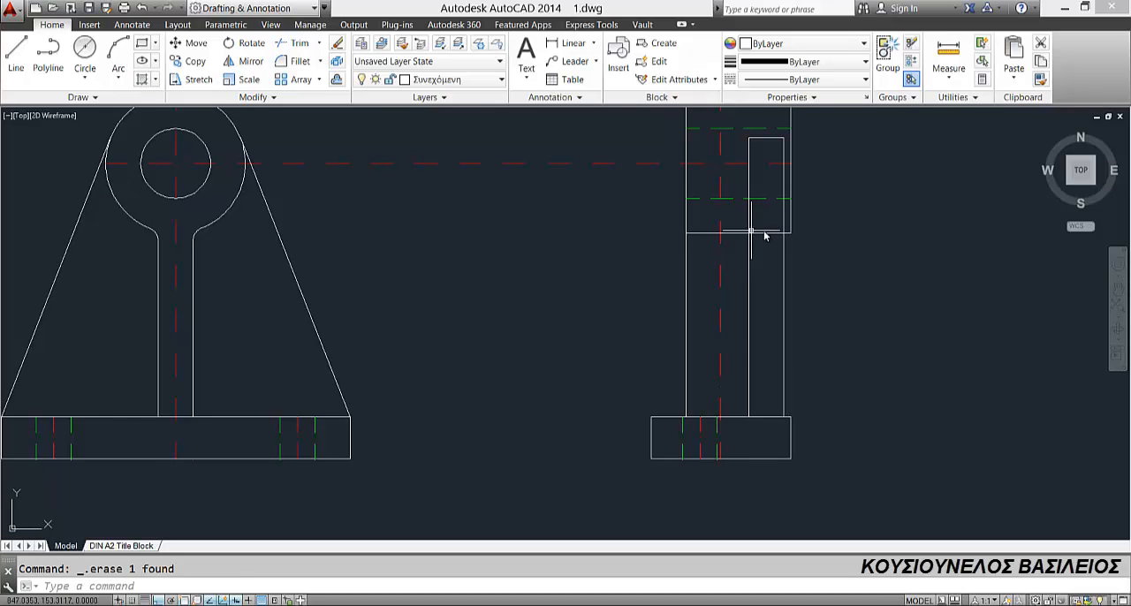
left_click(300, 43)
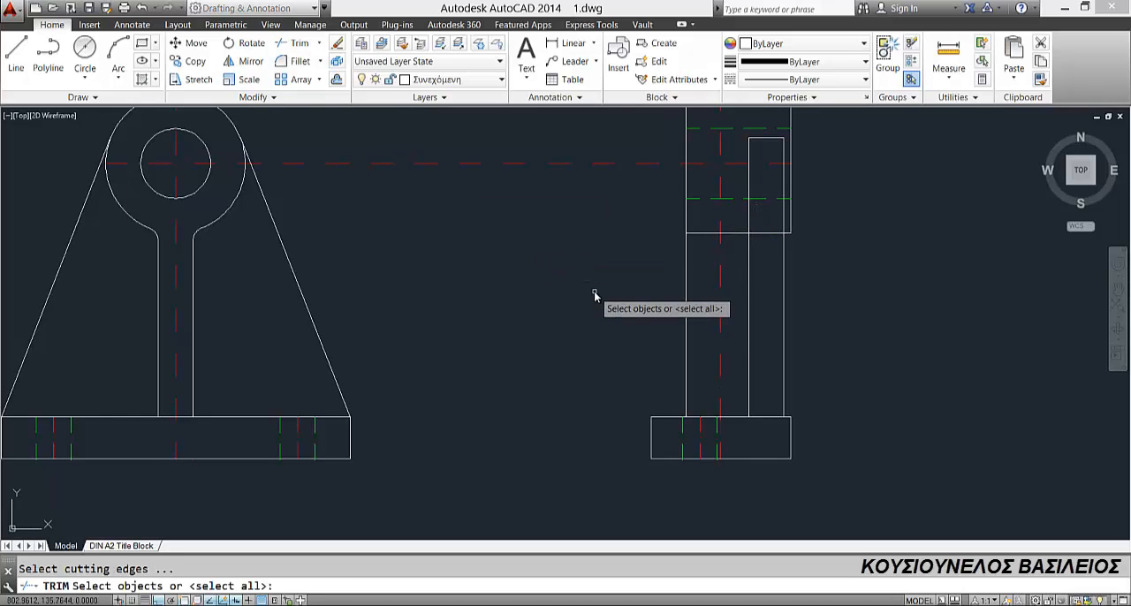
key("Return")
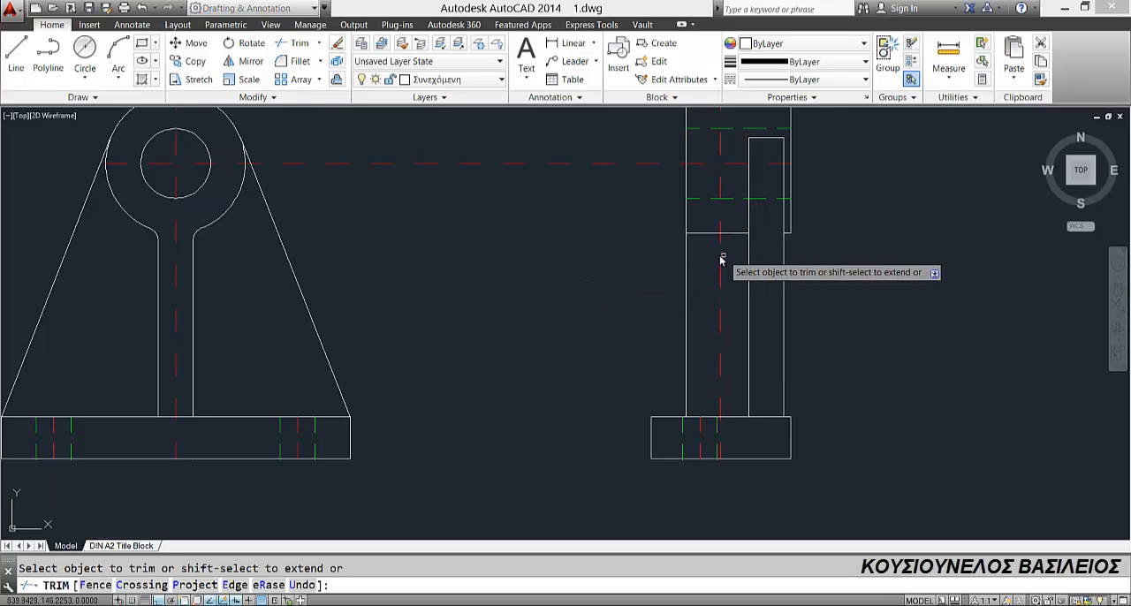
scroll(713, 259, "down", 2)
key("Escape")
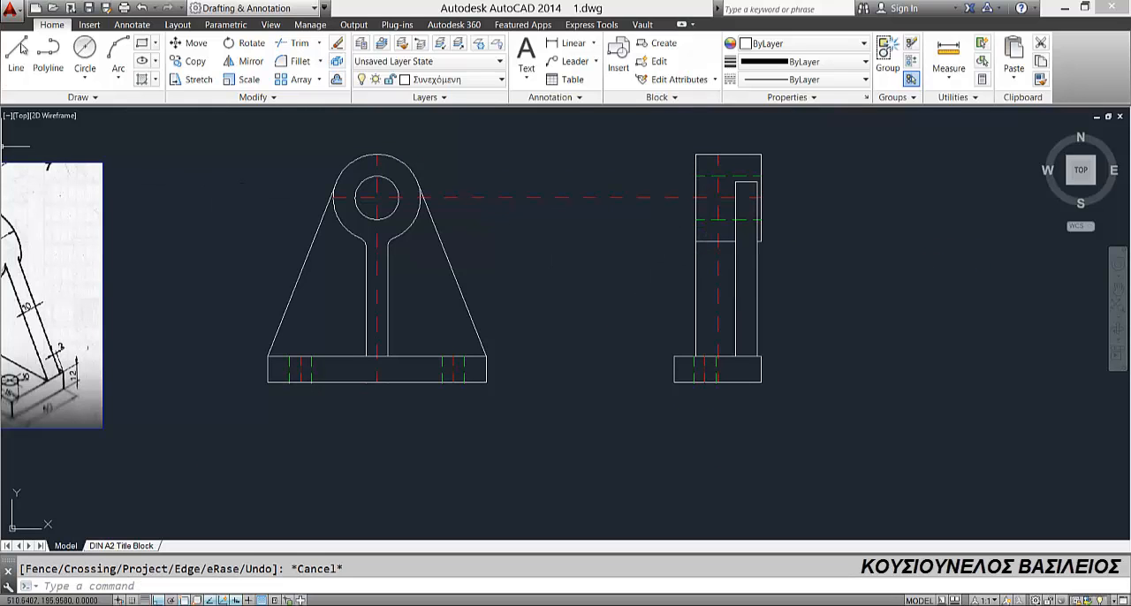
Step: On the Διακεκομμένη layer, draw a horizontal hidden line between the two support edges at the level of the cylinder's lower edge
left_click(416, 81)
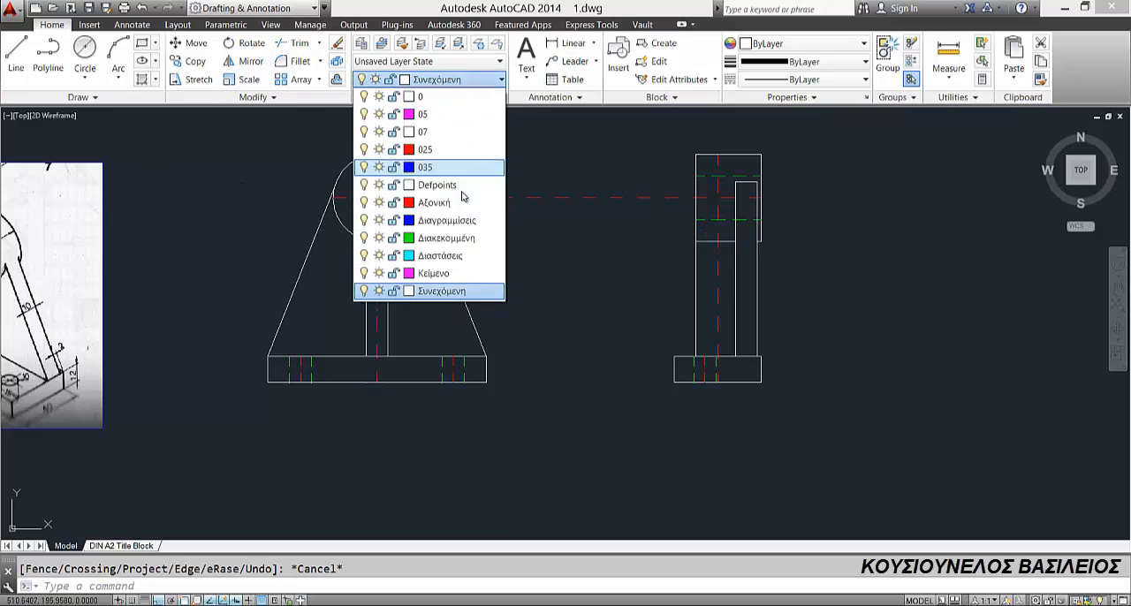
left_click(16, 55)
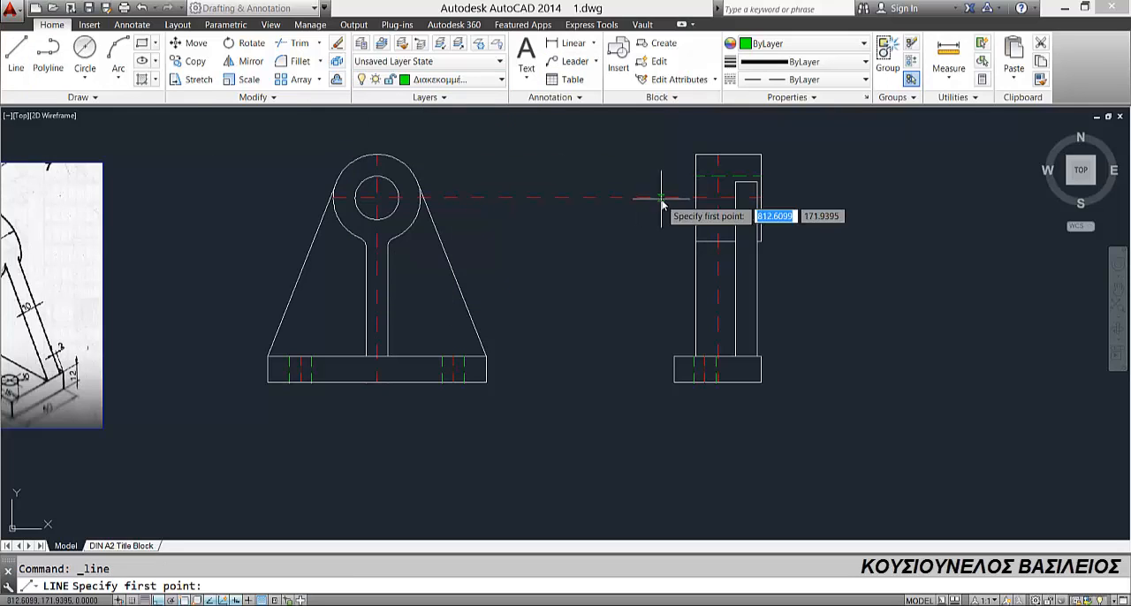
scroll(731, 240, "up", 2)
left_click(745, 243)
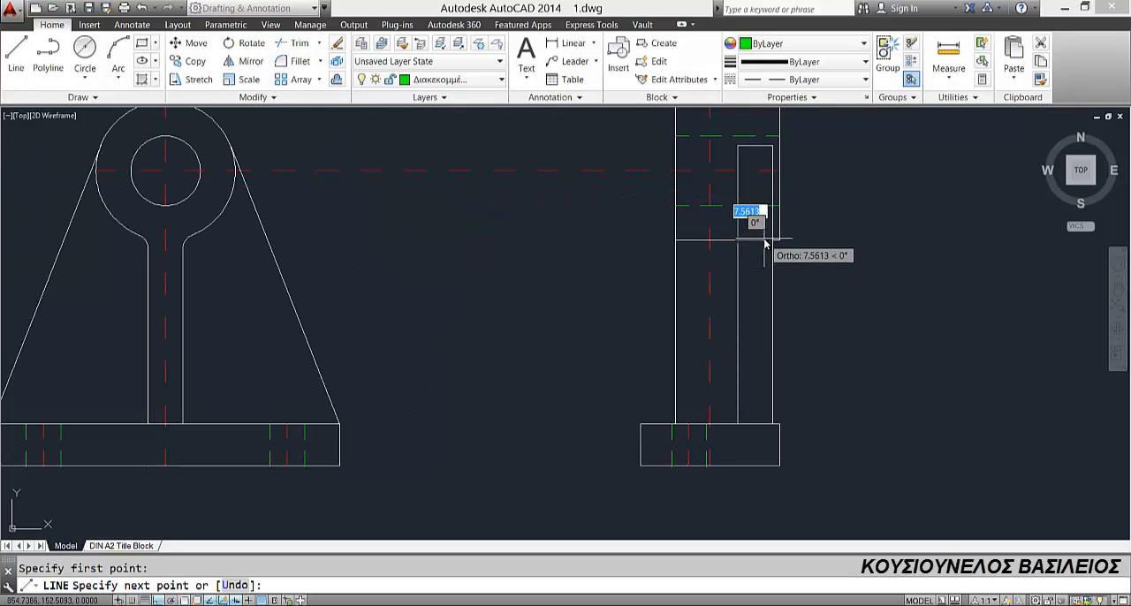
key("Escape")
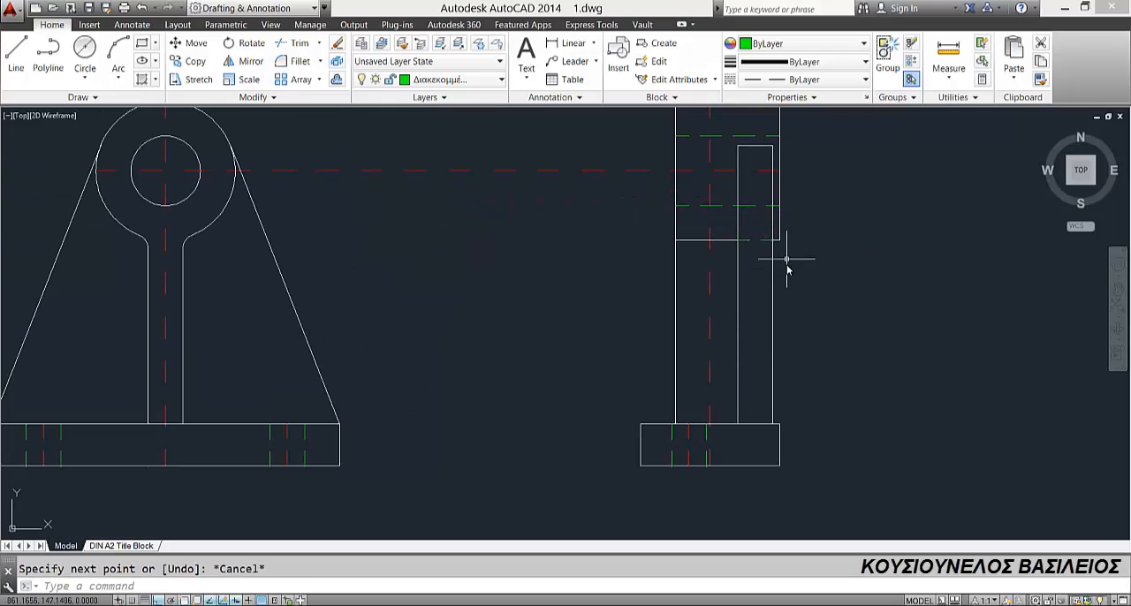
scroll(786, 270, "down", 4)
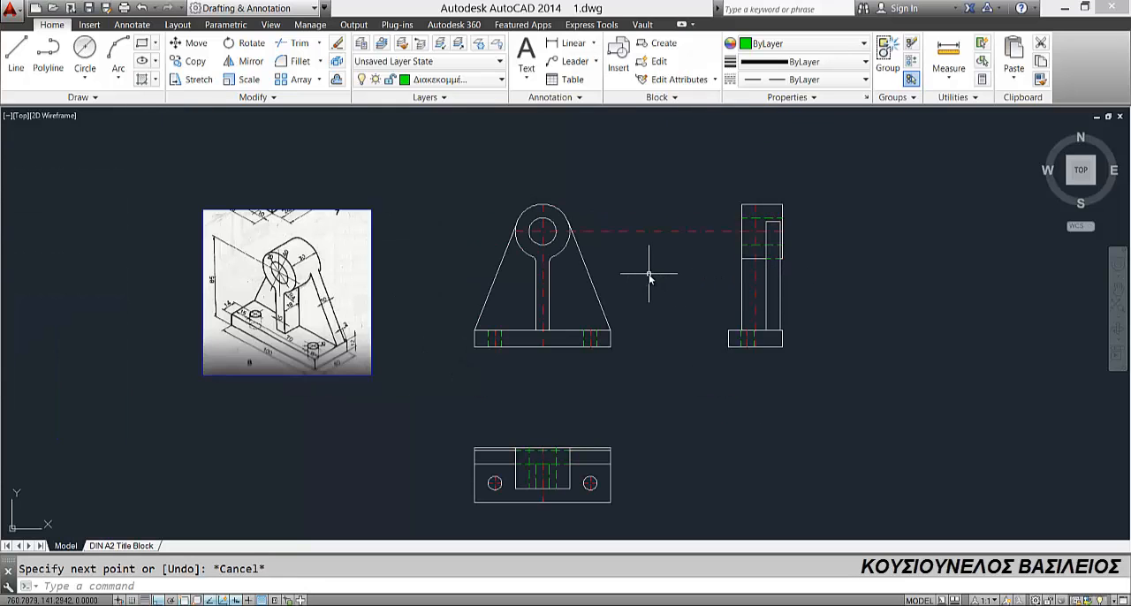
middle_click_drag(639, 309, 639, 285)
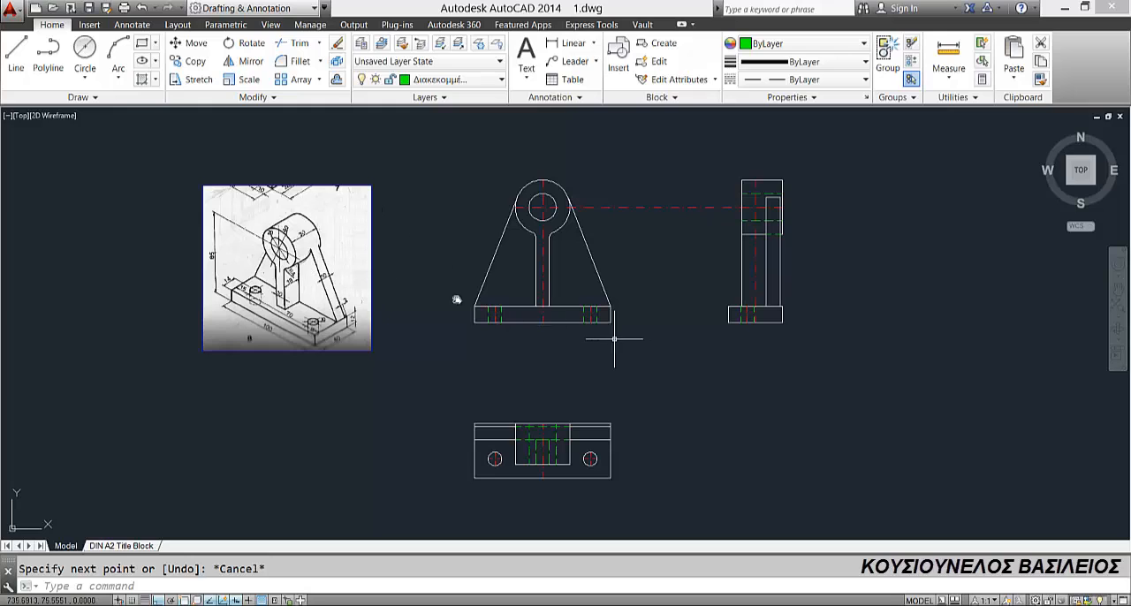
scroll(270, 229, "up", 2)
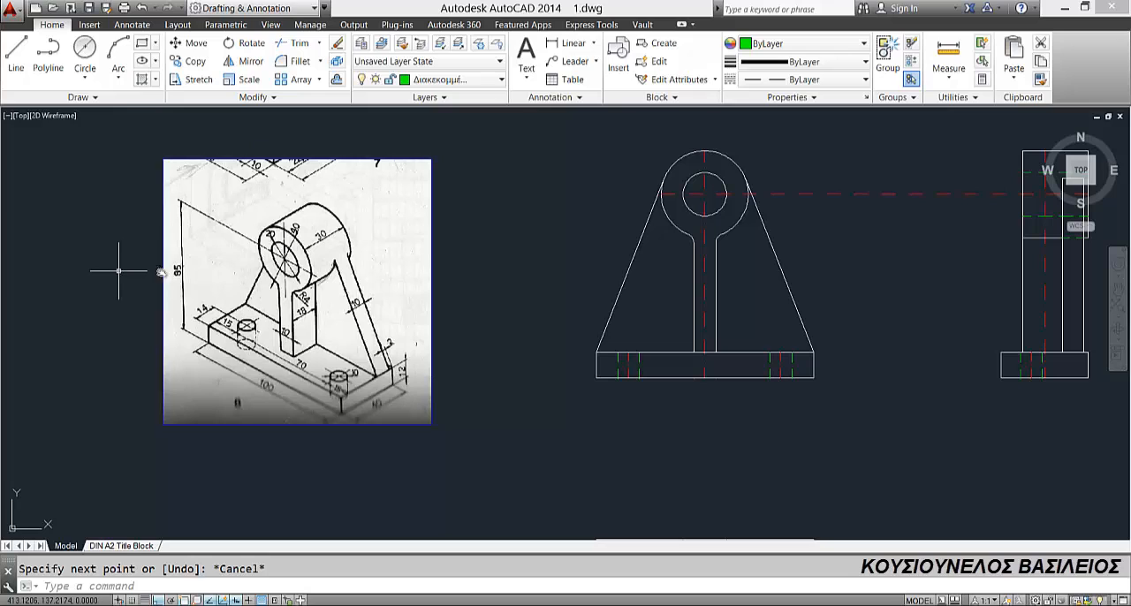
left_click(111, 148)
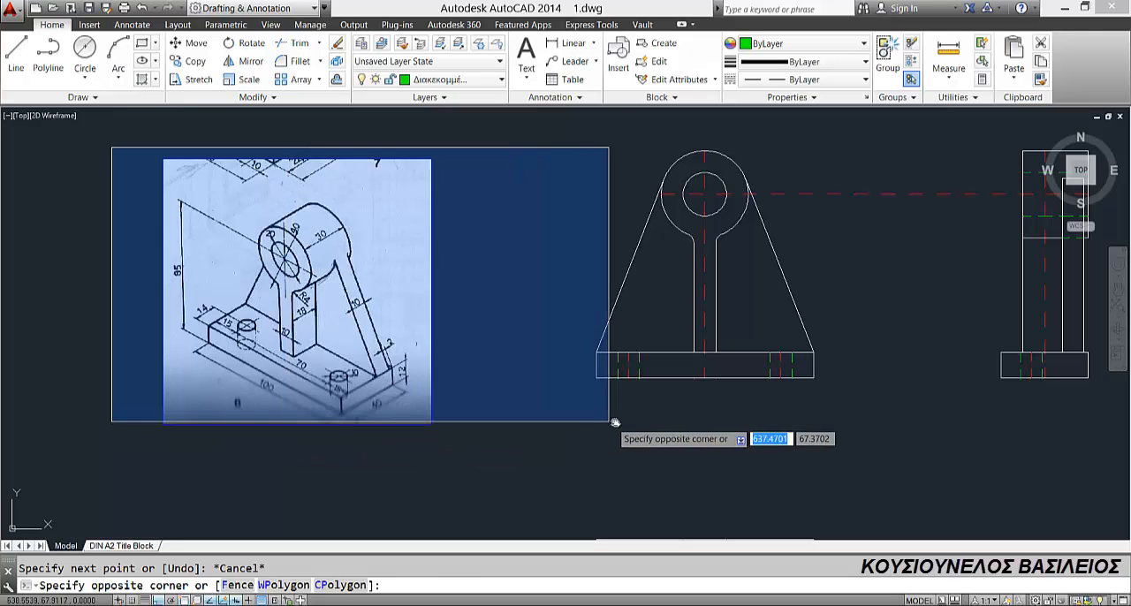
key("Escape")
Step: Copy the entire side view straight down, about 157 mm below the original
scroll(645, 329, "down", 2)
left_click(851, 180)
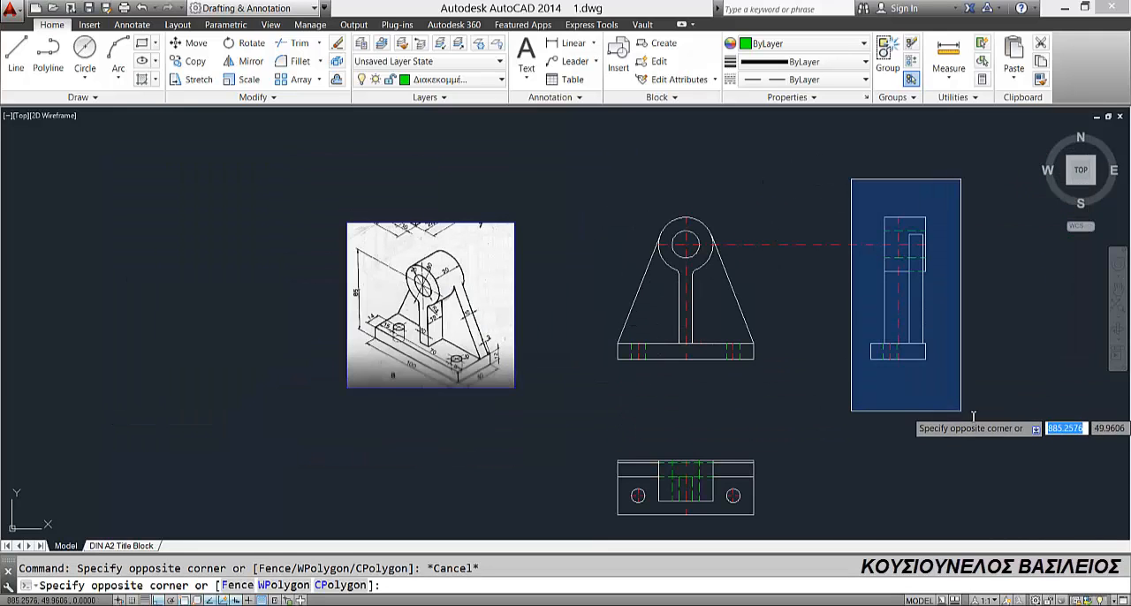
left_click(965, 412)
left_click(180, 61)
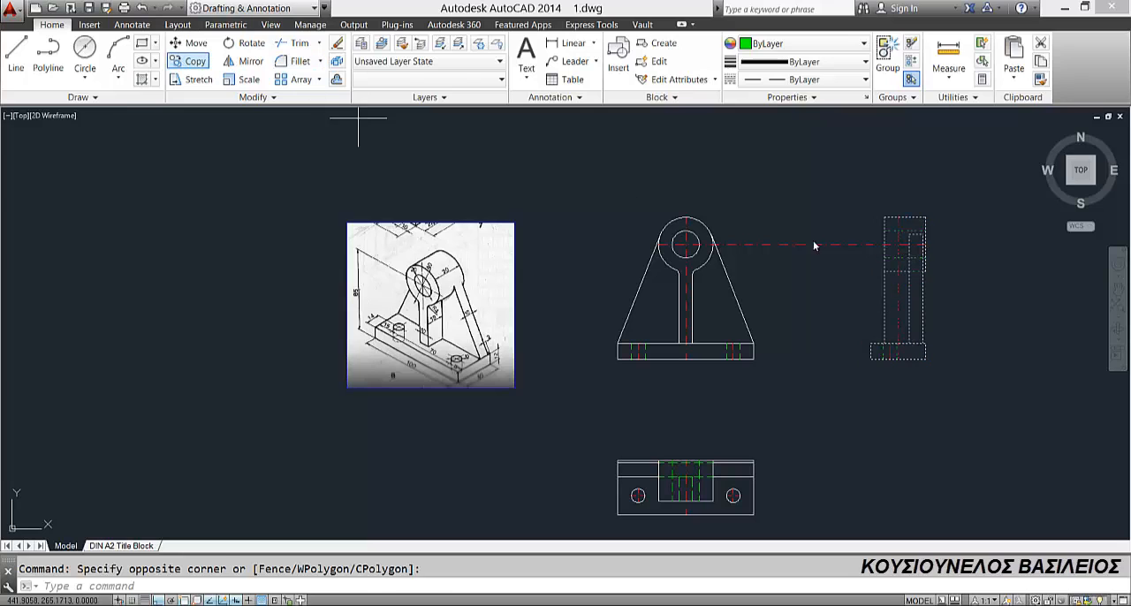
left_click(887, 220)
middle_click_drag(880, 380, 852, 281)
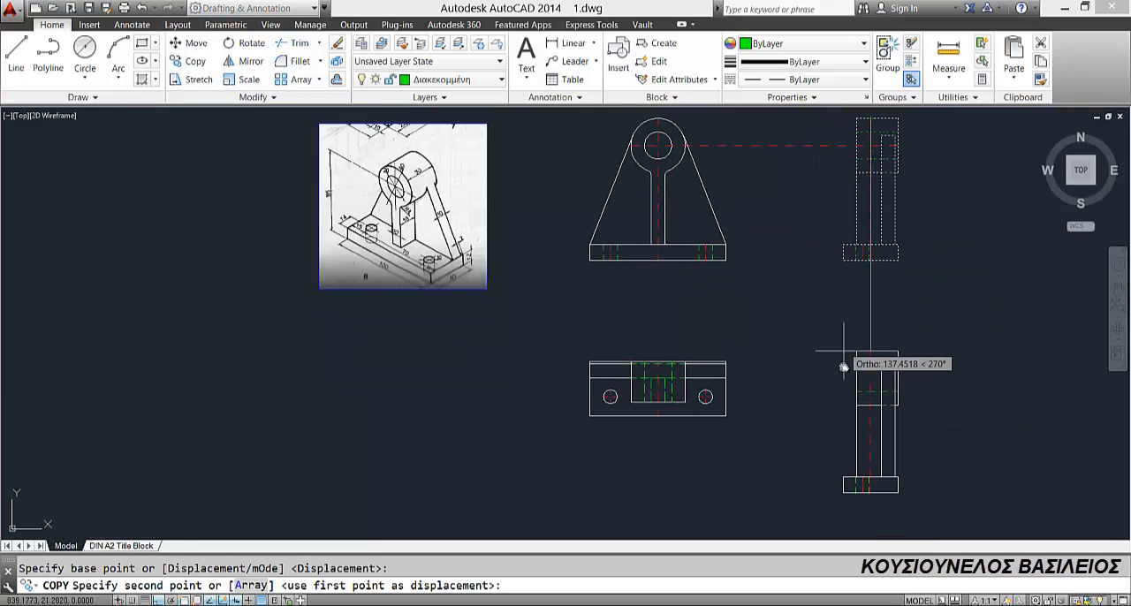
left_click(841, 333)
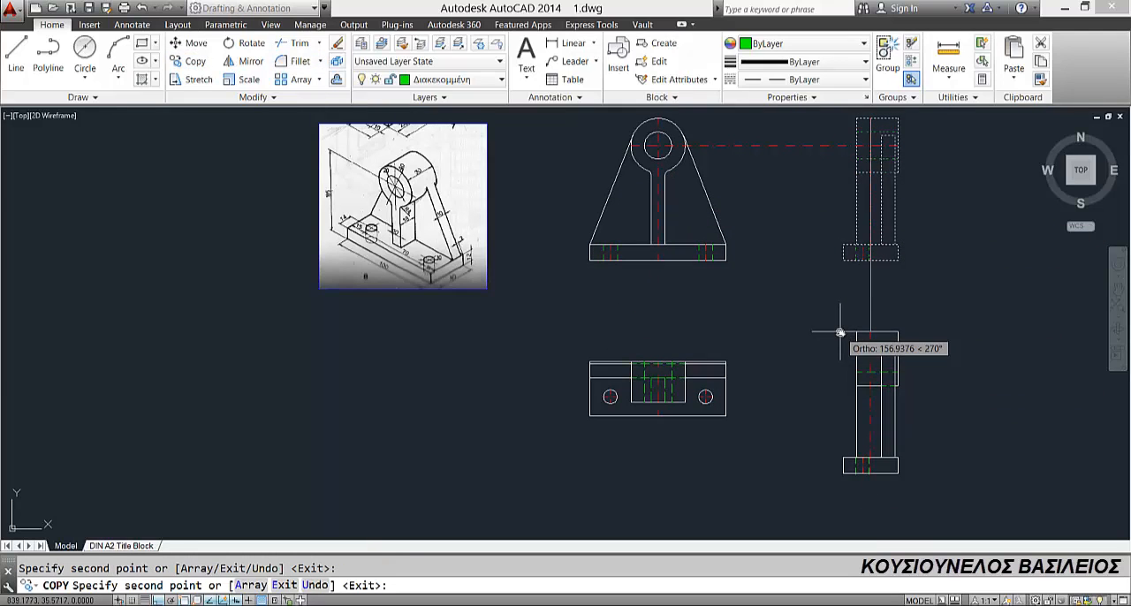
key("Escape")
Step: Move all objects of the copied side view below to the Συνεχόμενη layer and clear the selection
left_click(826, 307)
left_click(955, 492)
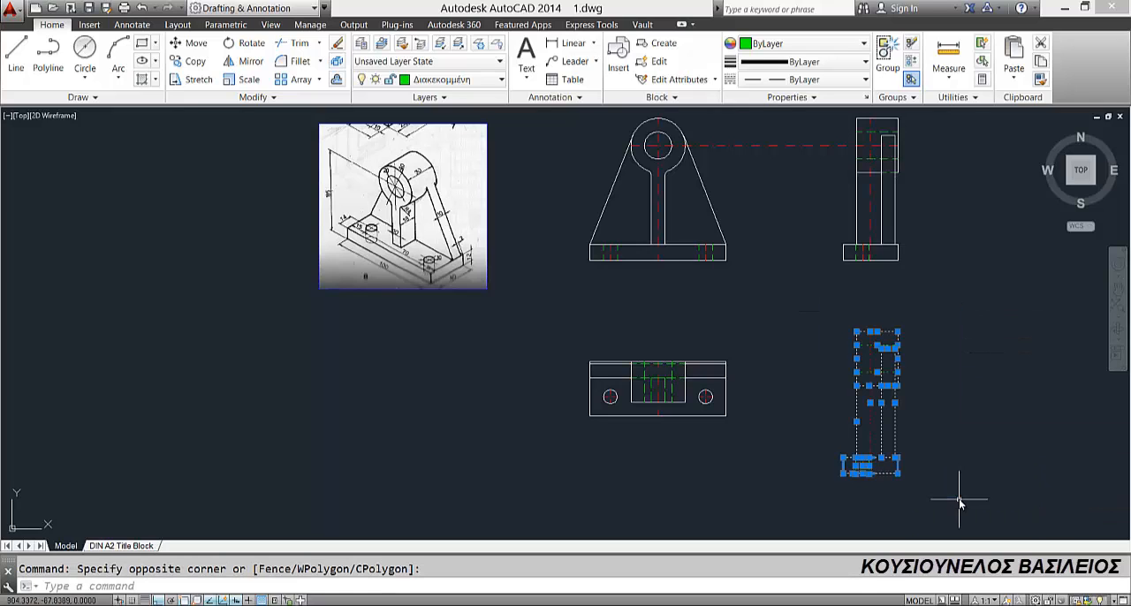
left_click(394, 80)
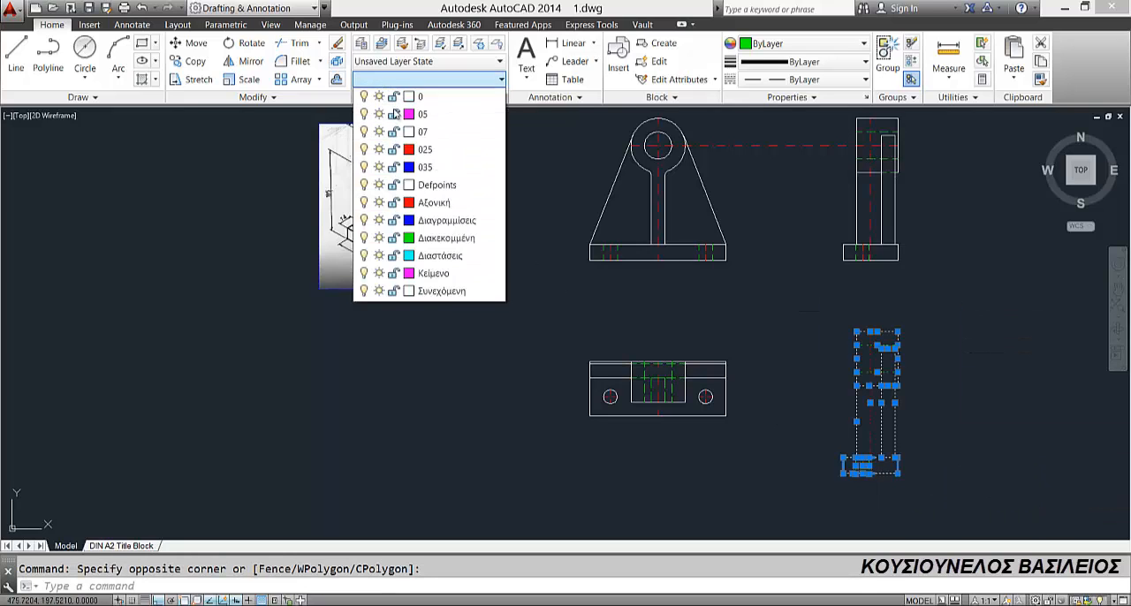
left_click(426, 292)
left_click(426, 292)
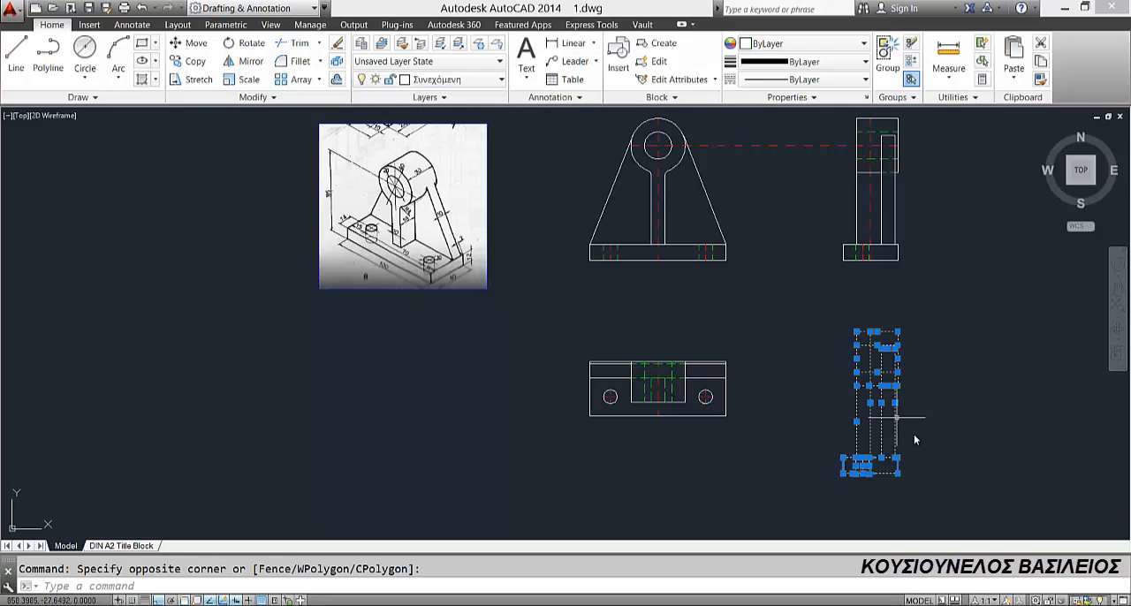
scroll(887, 455, "up", 2)
key("Escape")
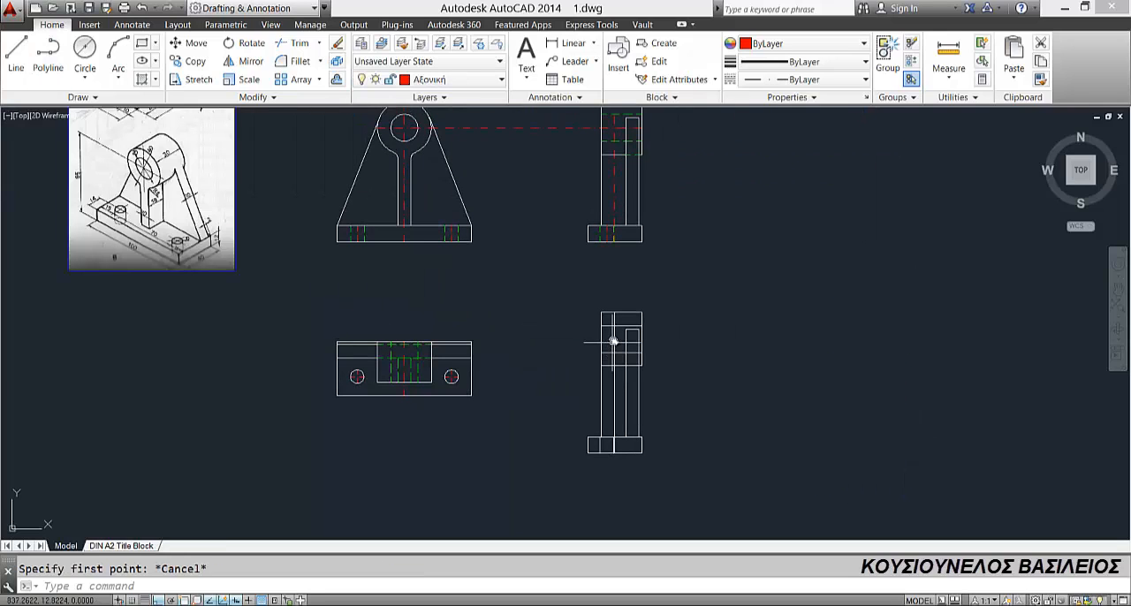
Step: Erase the long vertical centre line running through the cylinder and support in the copied side view
left_click(615, 349)
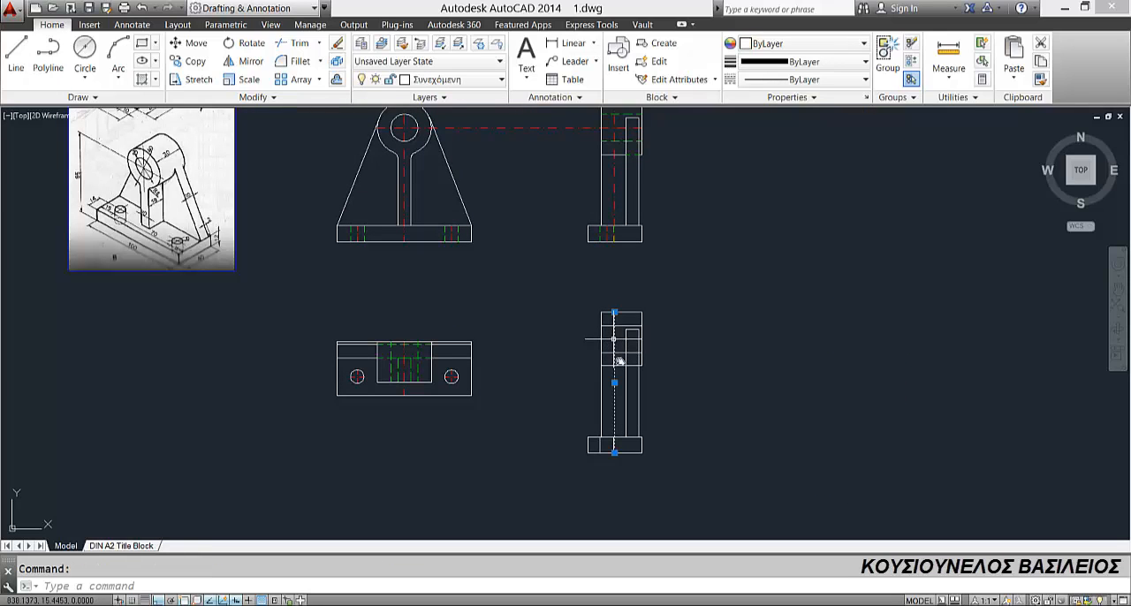
mouse_move(638, 390)
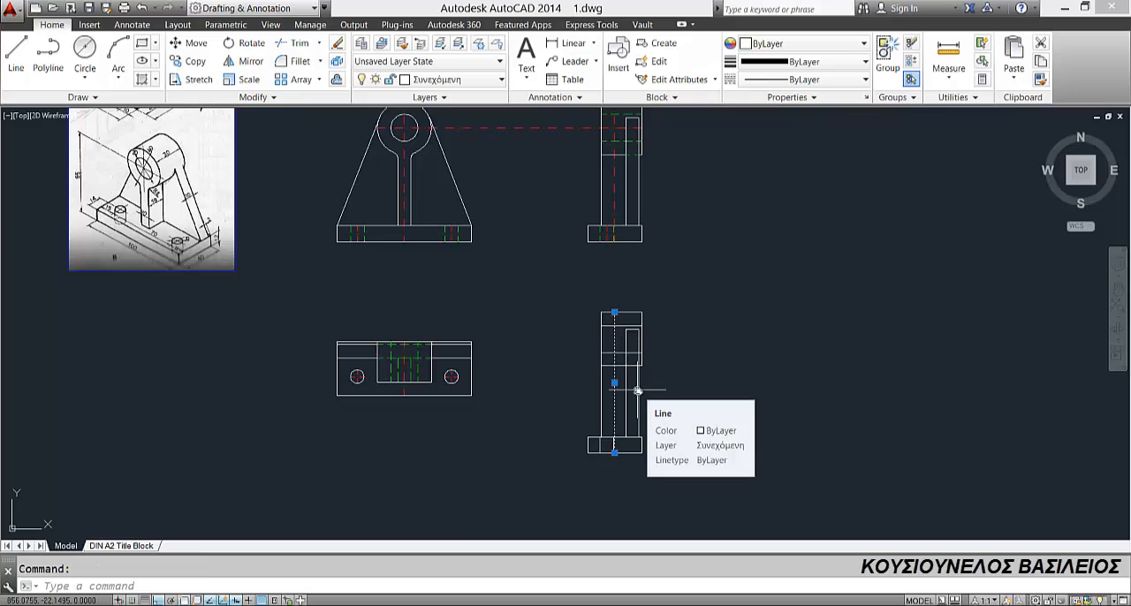
key("Delete")
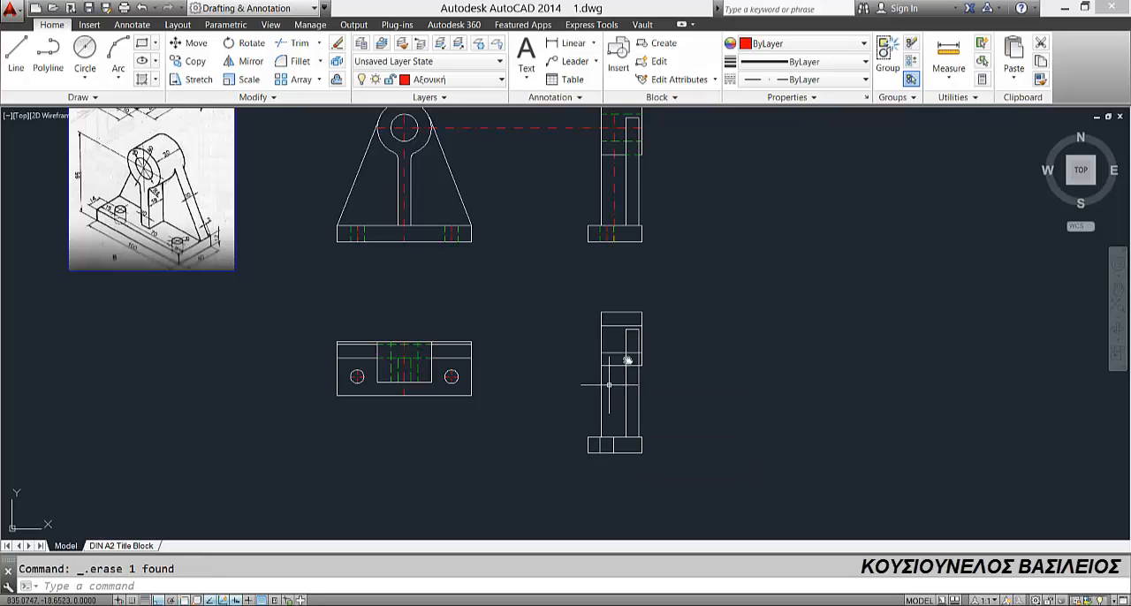
middle_click_drag(625, 314, 625, 309)
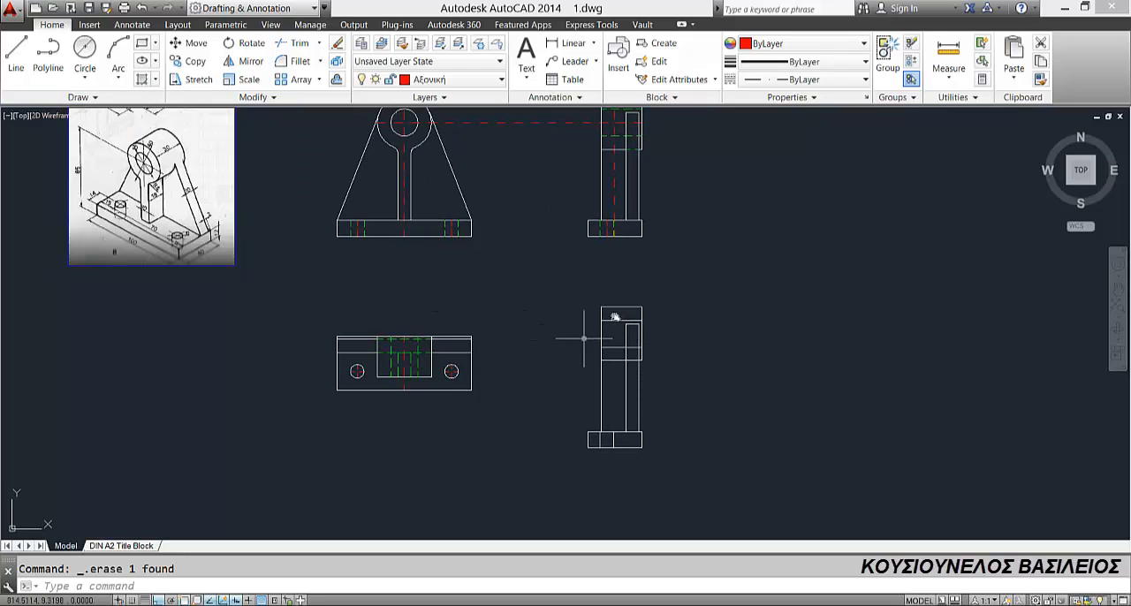
scroll(622, 310, "up", 2)
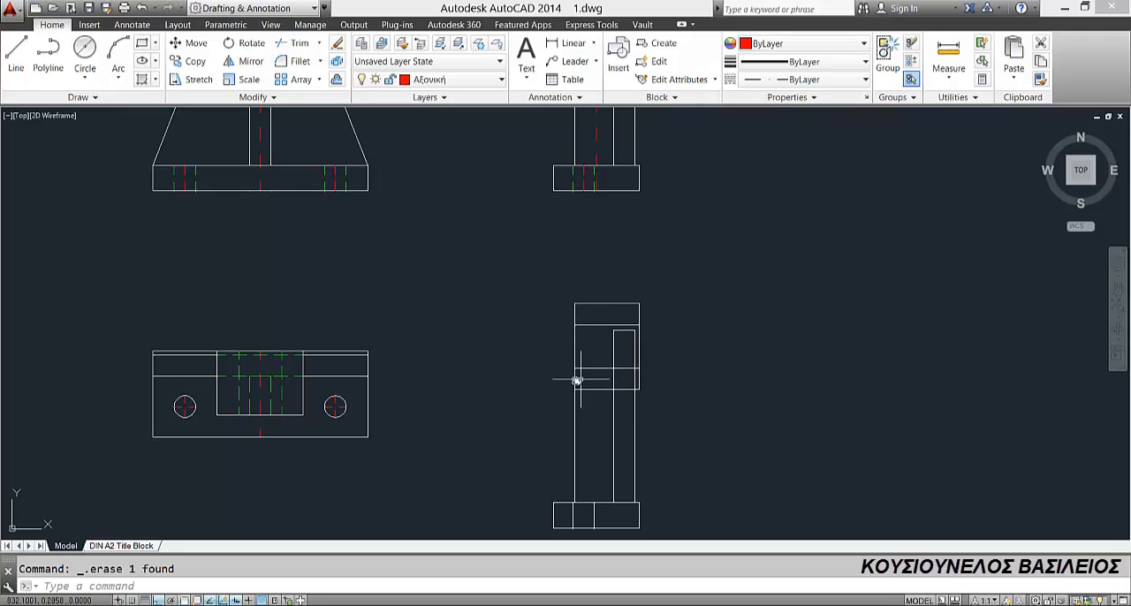
scroll(602, 379, "down", 2)
scroll(321, 295, "up", 1)
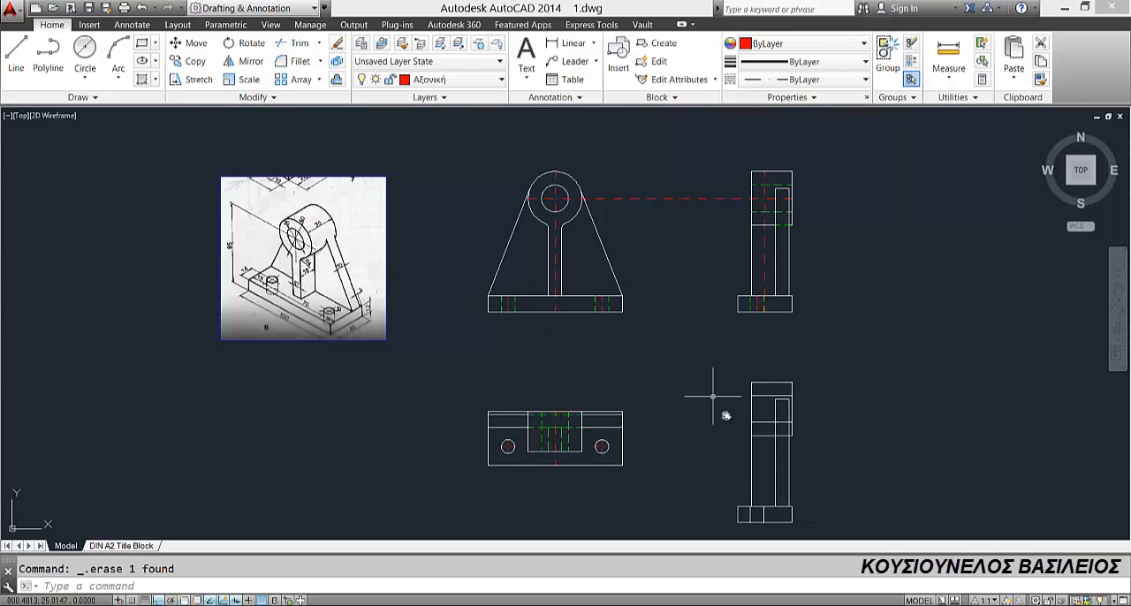
Step: Erase the inner vertical support edge and the short horizontal line at its upper end in the copied side view
left_click(785, 399)
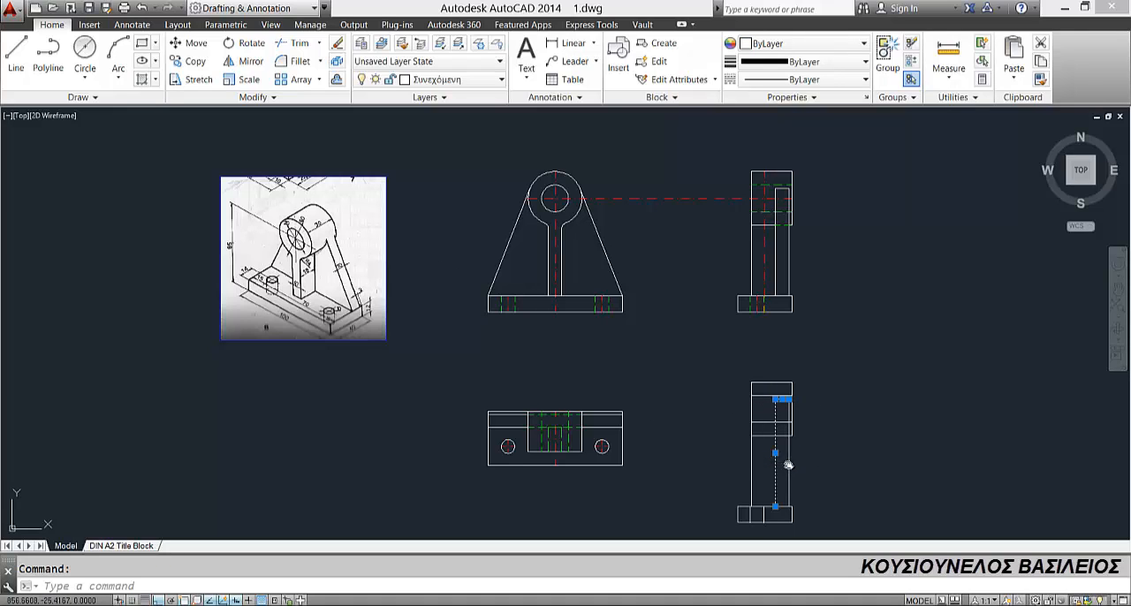
key("Delete")
middle_click_drag(782, 470, 756, 406)
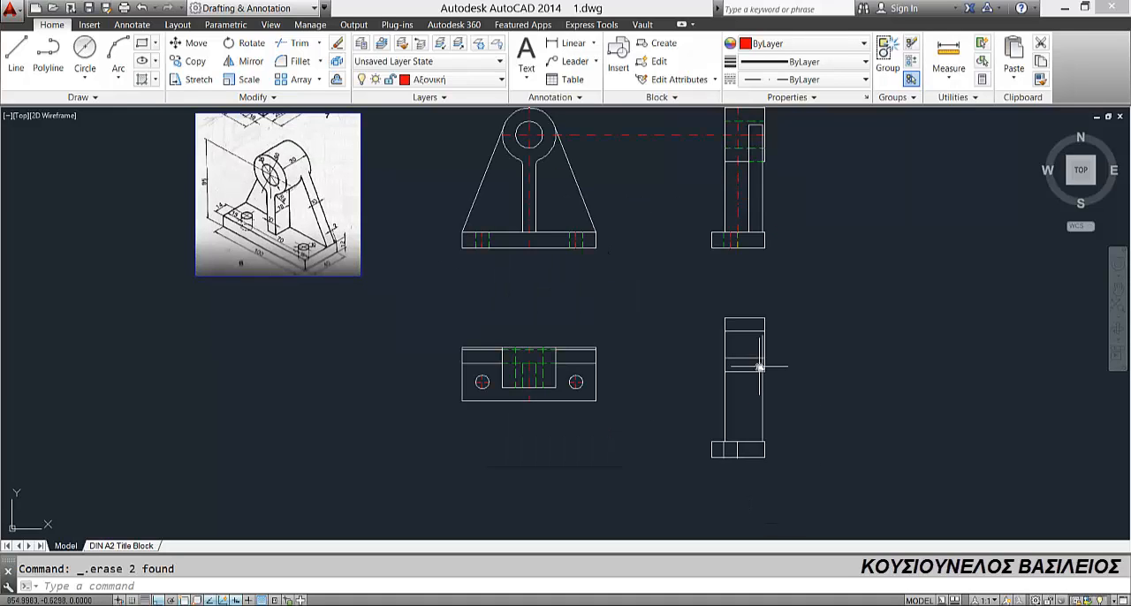
scroll(762, 362, "up", 2)
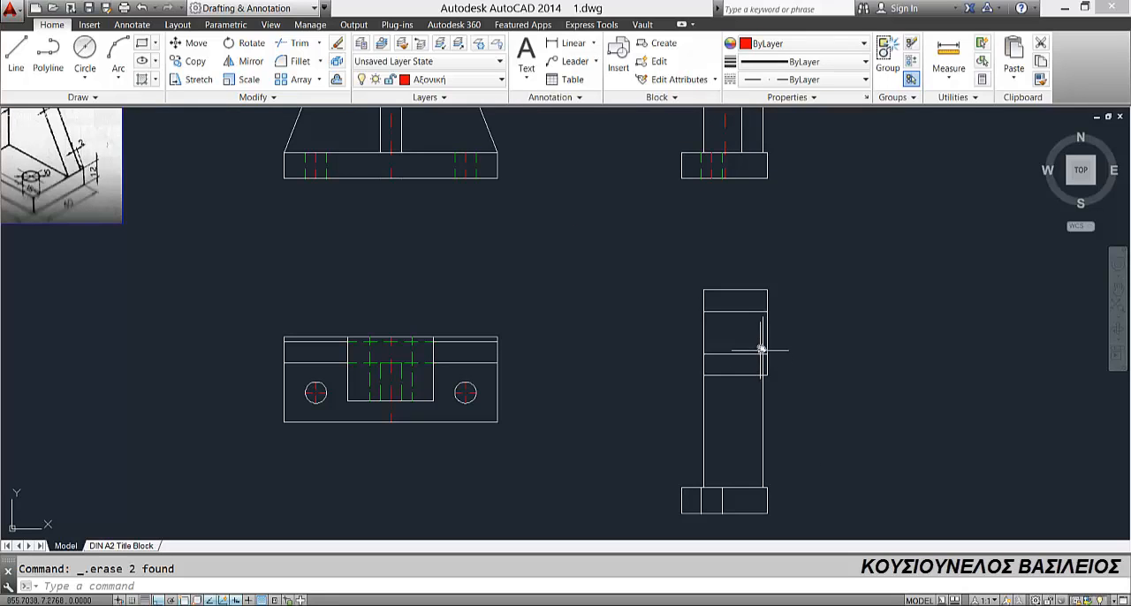
Step: Shorten the copied view's outer vertical support edge so its upper end meets the cylinder's lower edge
left_click(764, 338)
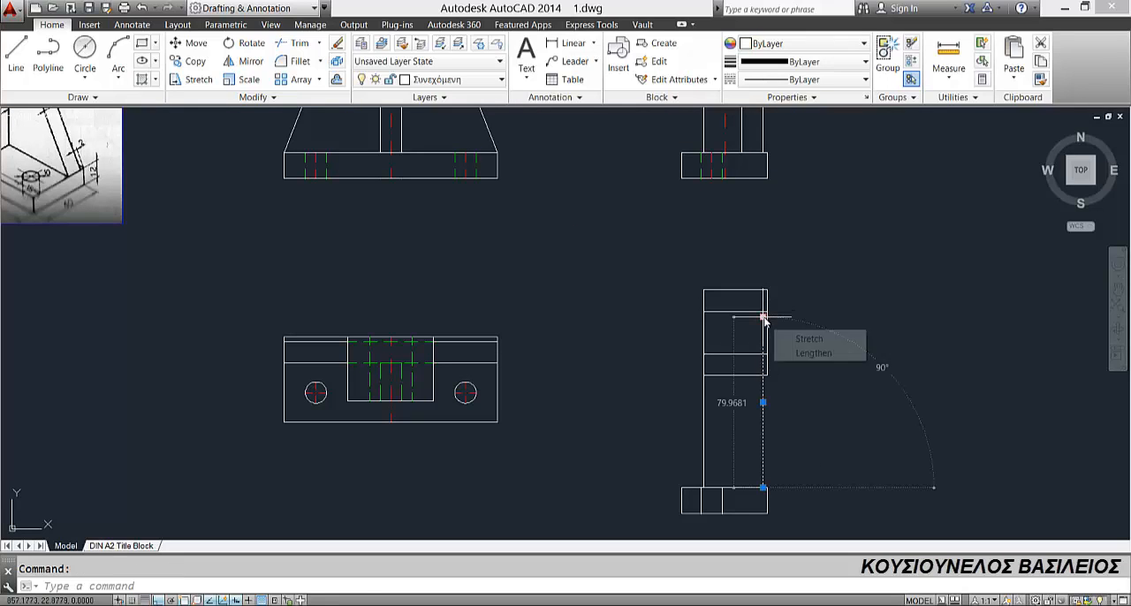
left_click(764, 316)
left_click(763, 375)
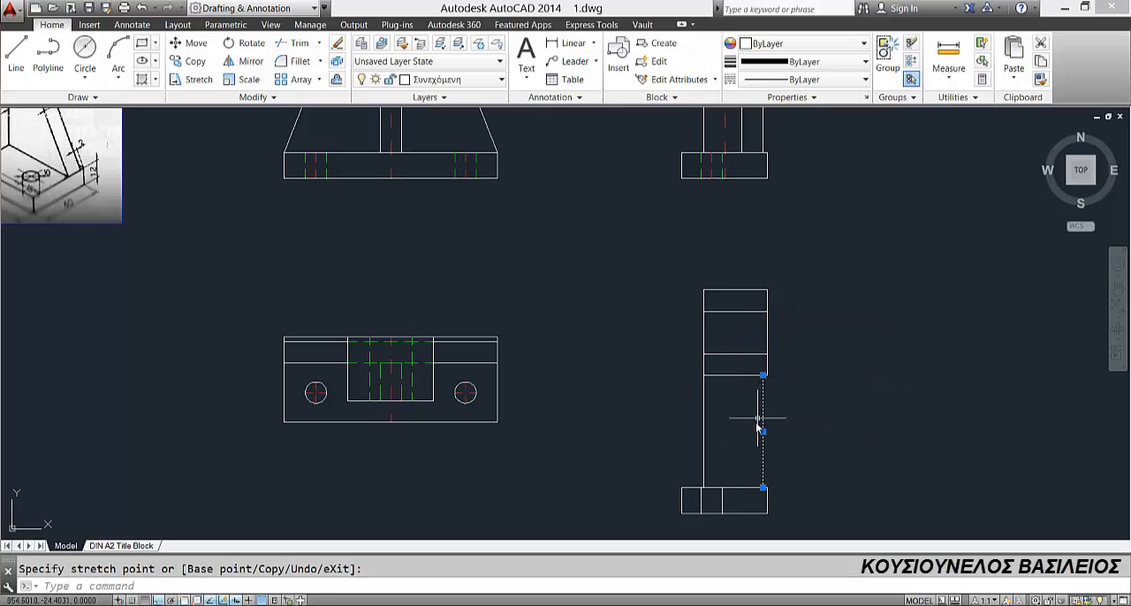
scroll(758, 428, "down", 2)
key("Escape")
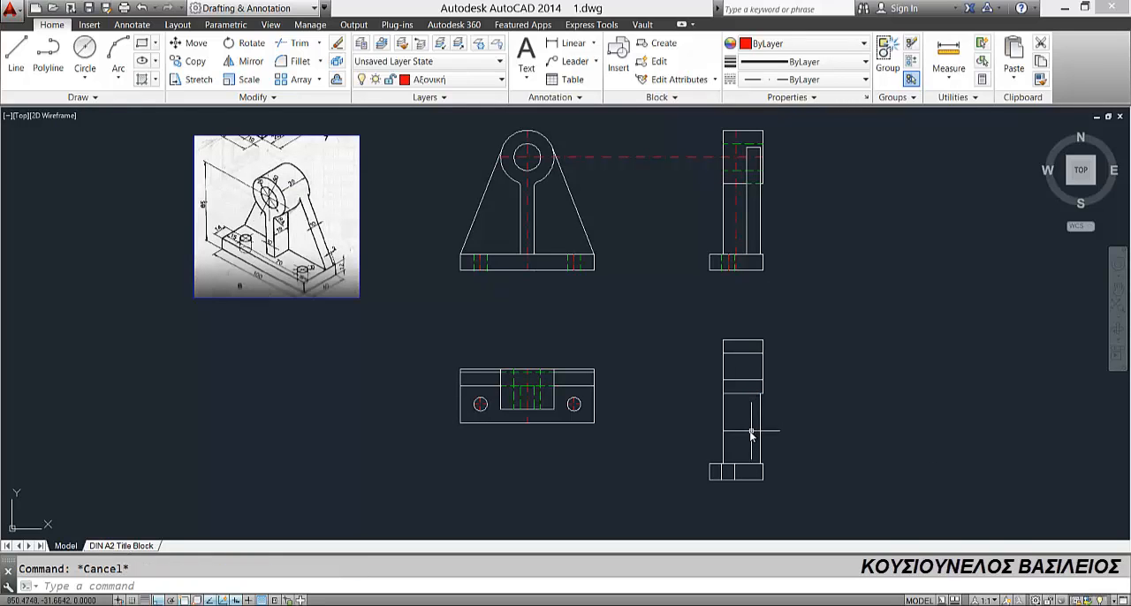
Step: Trim and erase the cylinder's lower edge between the two vertical support edges in the copied side view
left_click(300, 46)
key("Return")
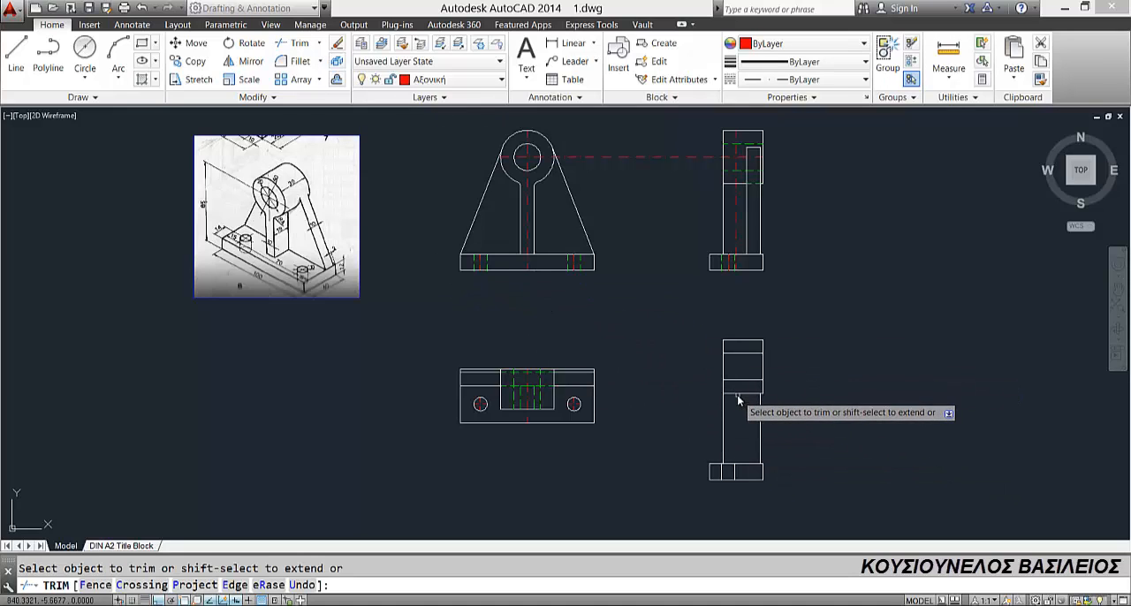
key("Escape")
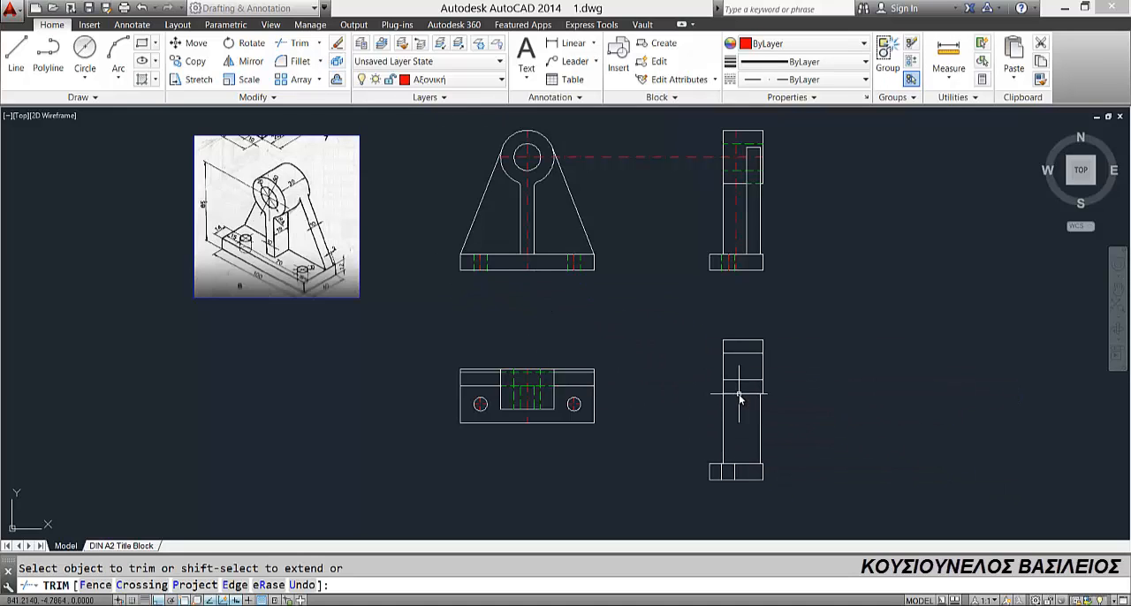
left_click(739, 395)
key("Delete")
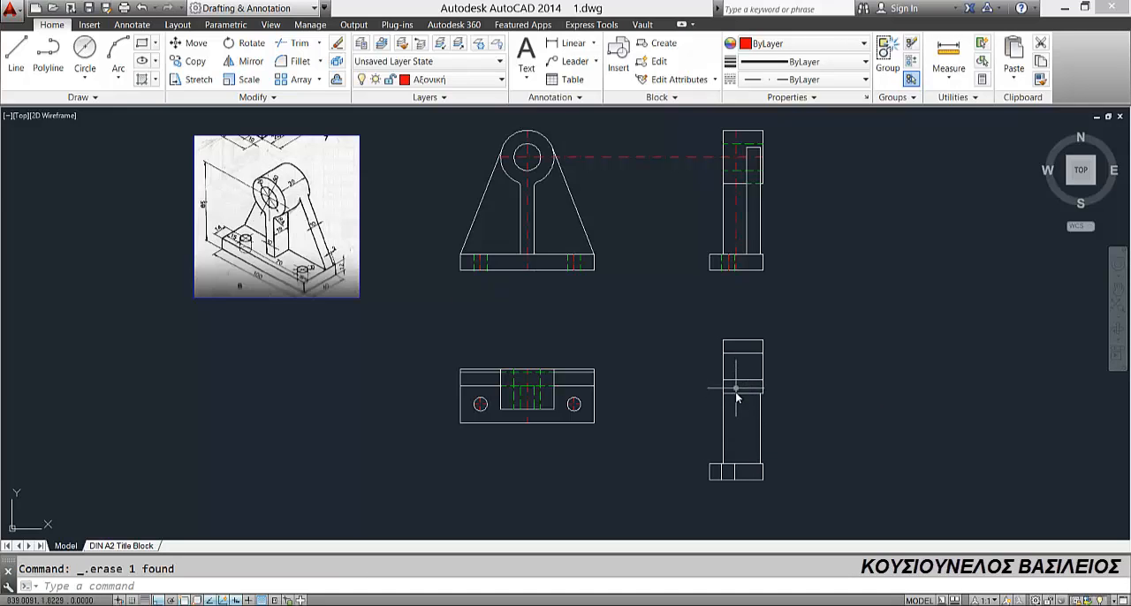
mouse_move(749, 398)
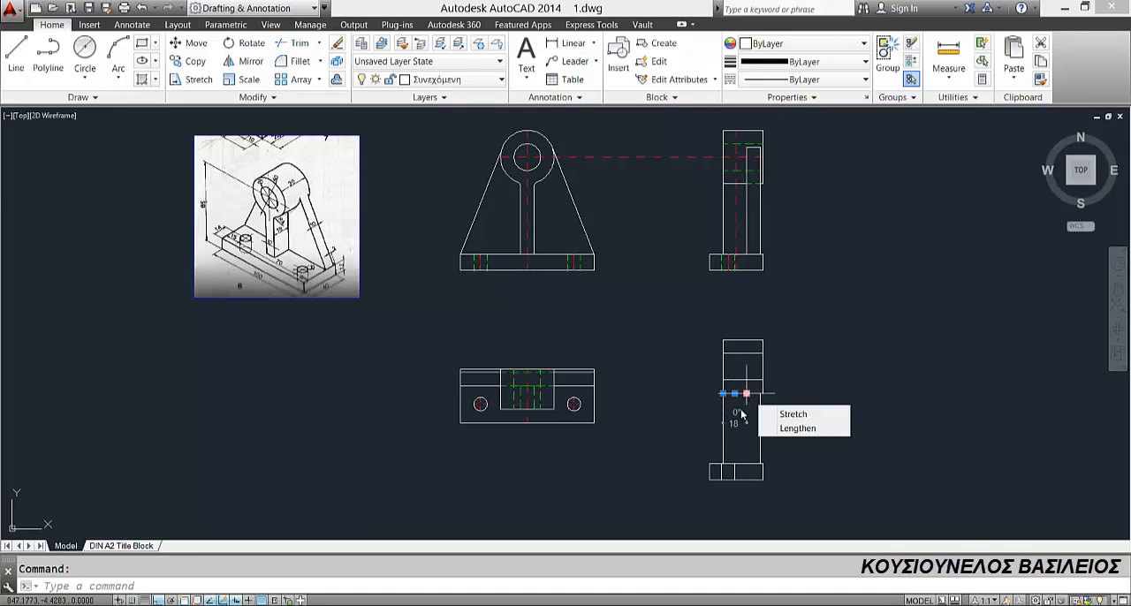
key("Delete")
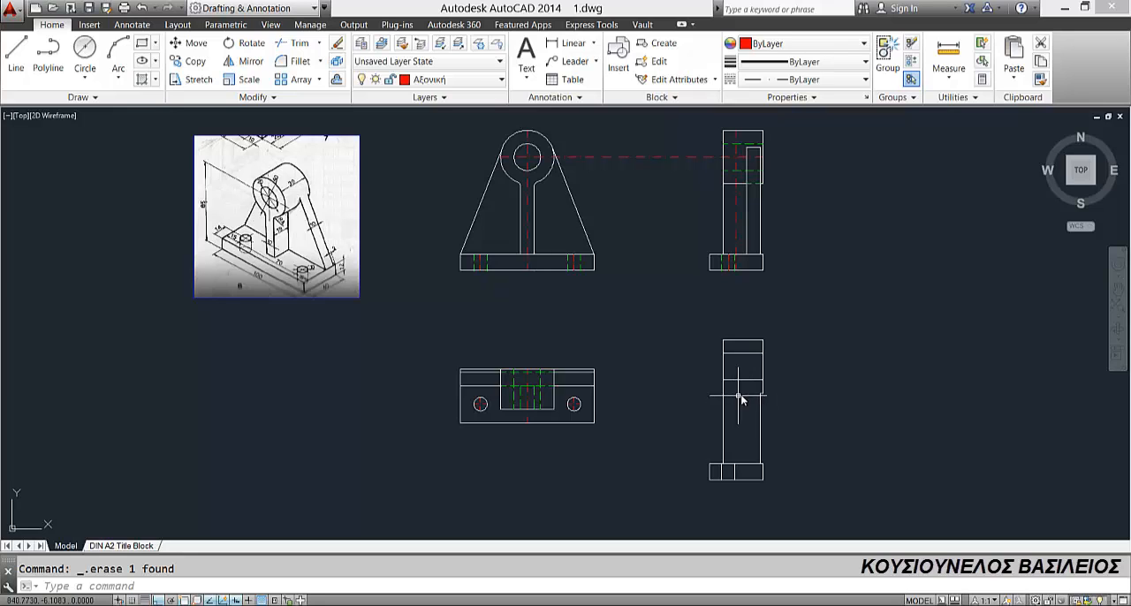
Step: Trim the copied view's base top edge from the nearer hole line to the outer support edge
middle_click_drag(750, 478, 624, 368)
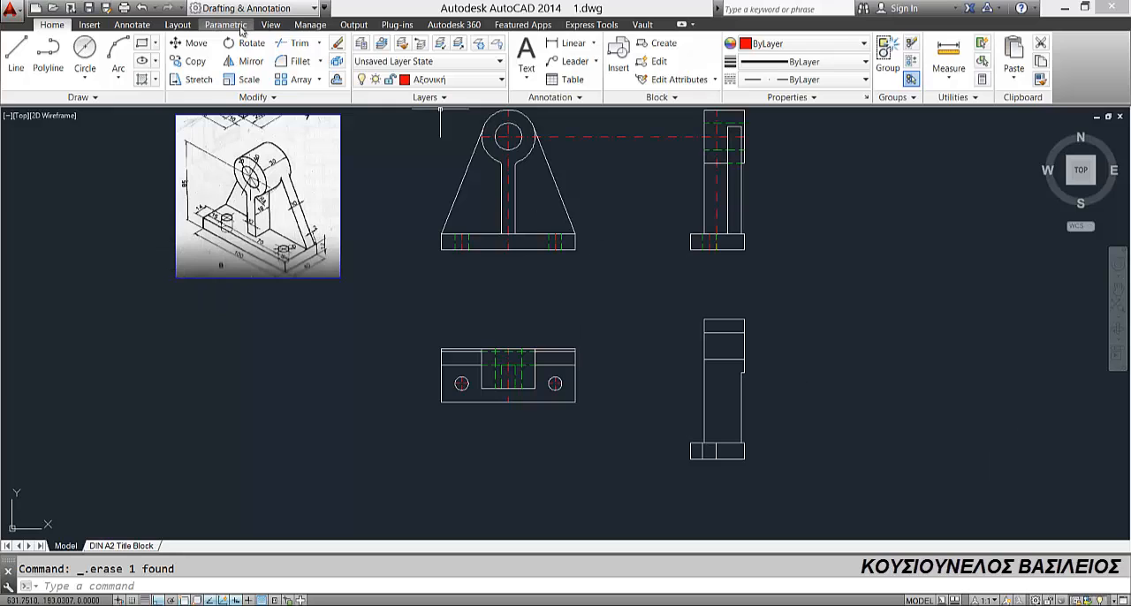
left_click(293, 42)
key("Return")
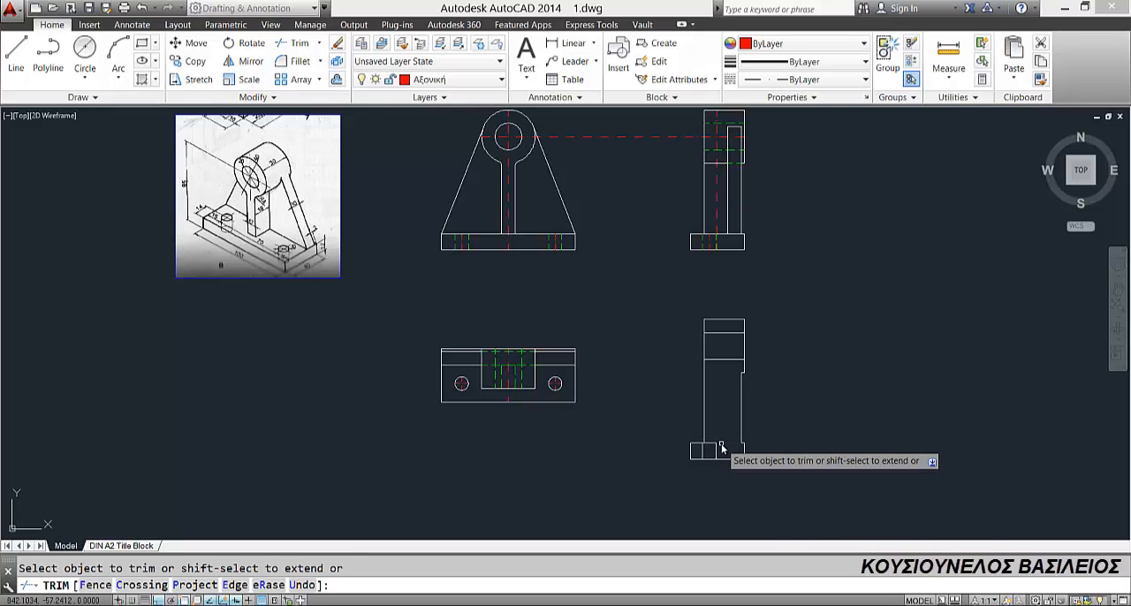
scroll(720, 449, "up", 2)
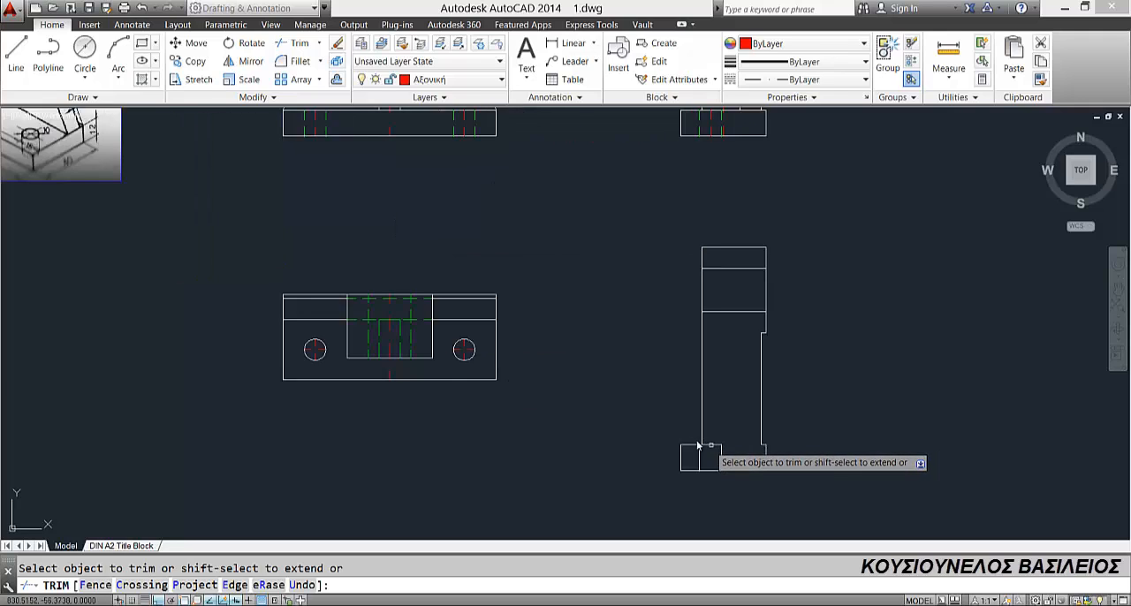
scroll(707, 449, "down", 2)
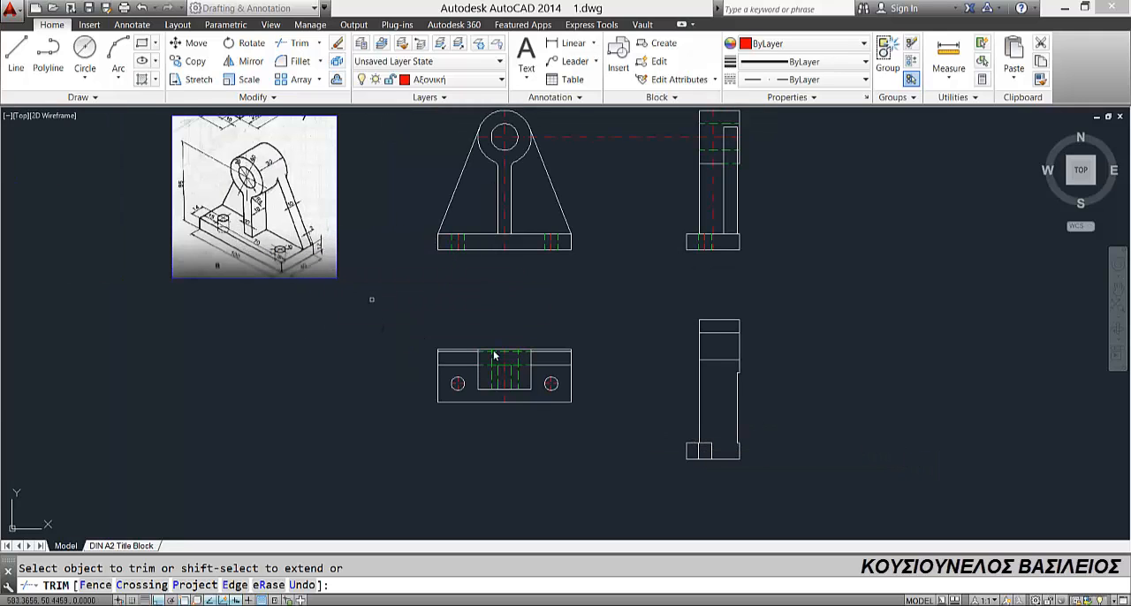
scroll(704, 246, "up", 1)
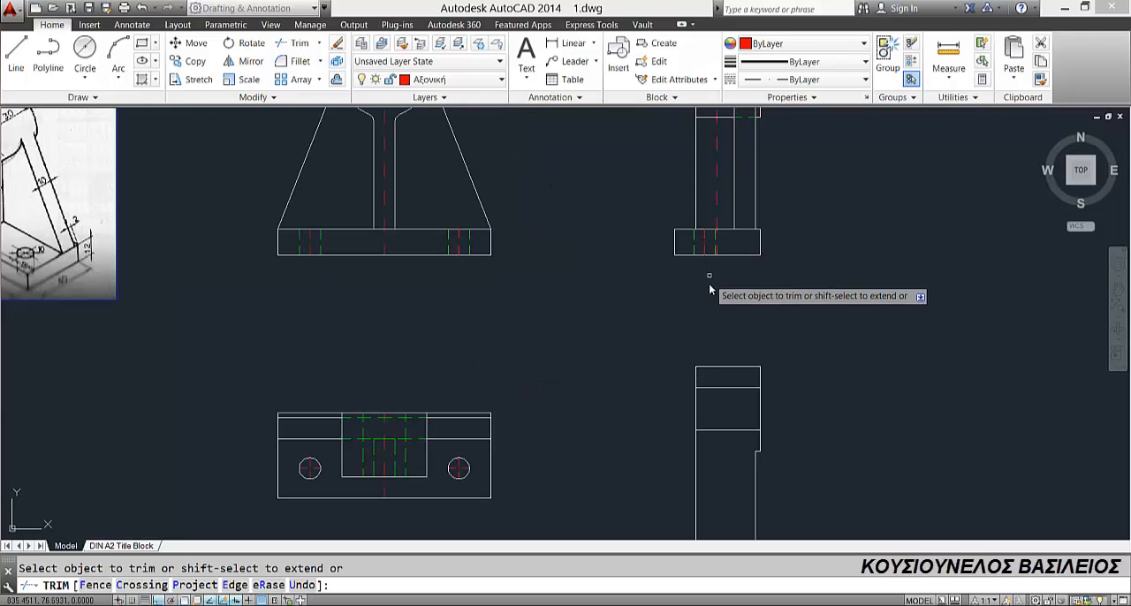
scroll(712, 277, "down", 1)
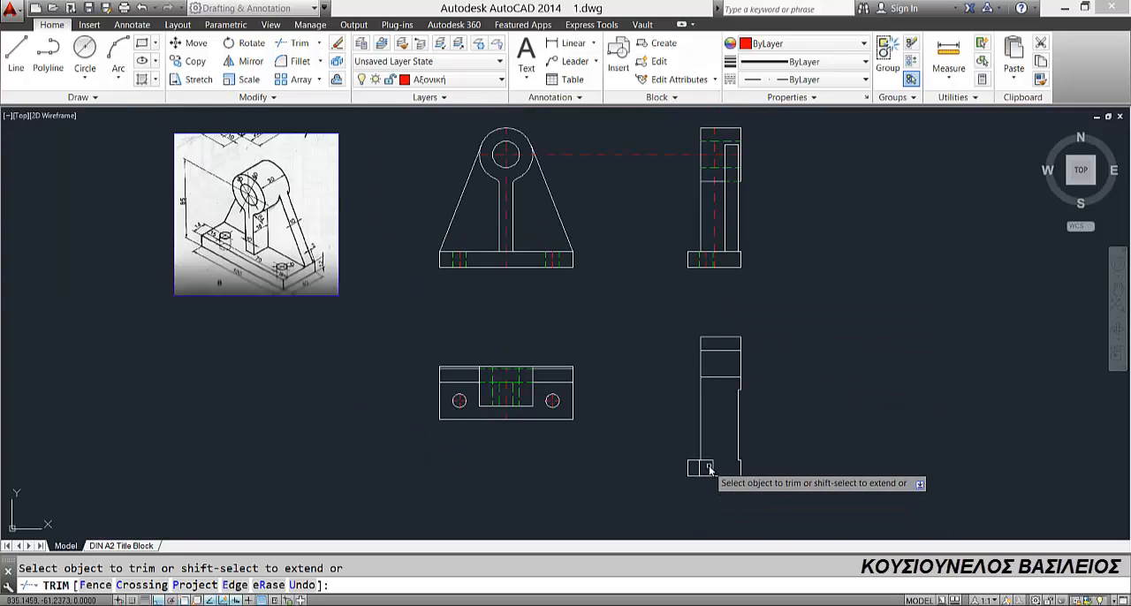
key("Escape")
Step: Erase the vertical hole lines inside the copied view's base, keeping only the base outline
left_click(700, 469)
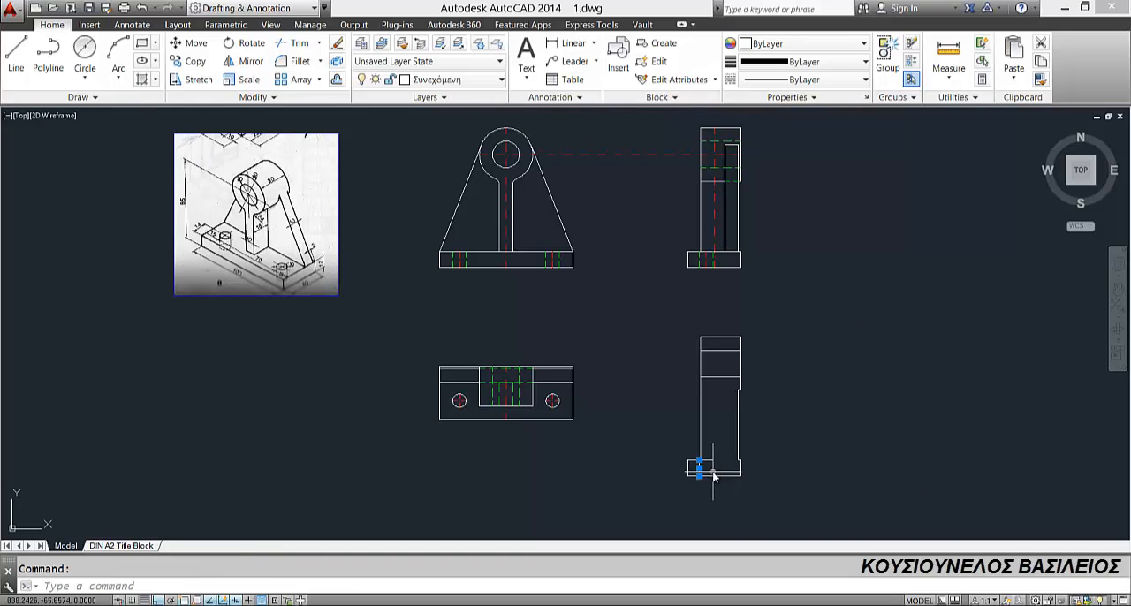
key("Delete")
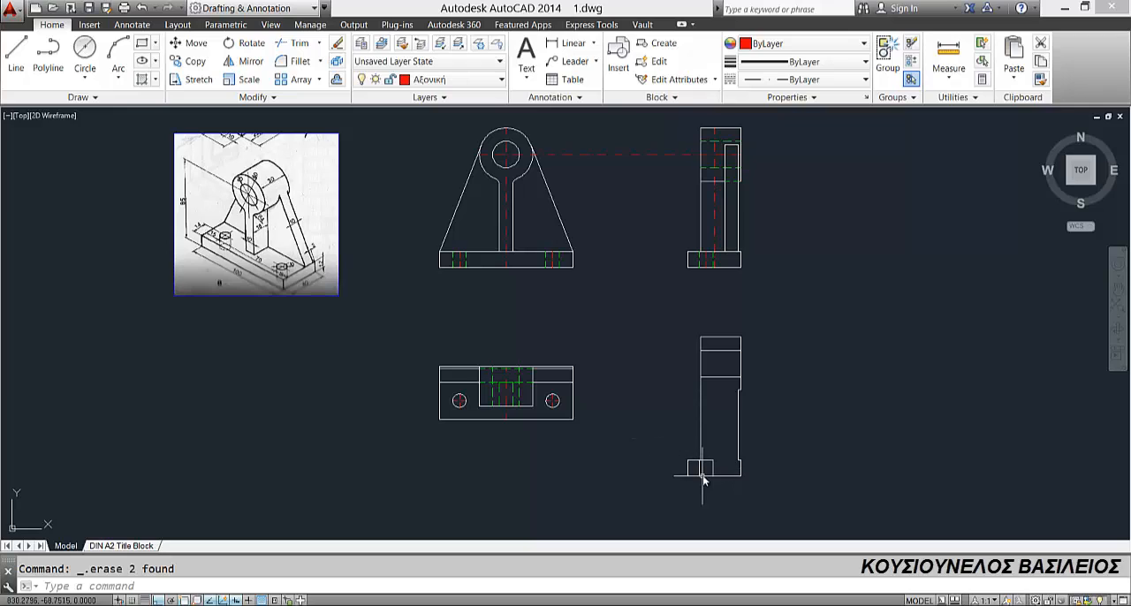
left_click(713, 471)
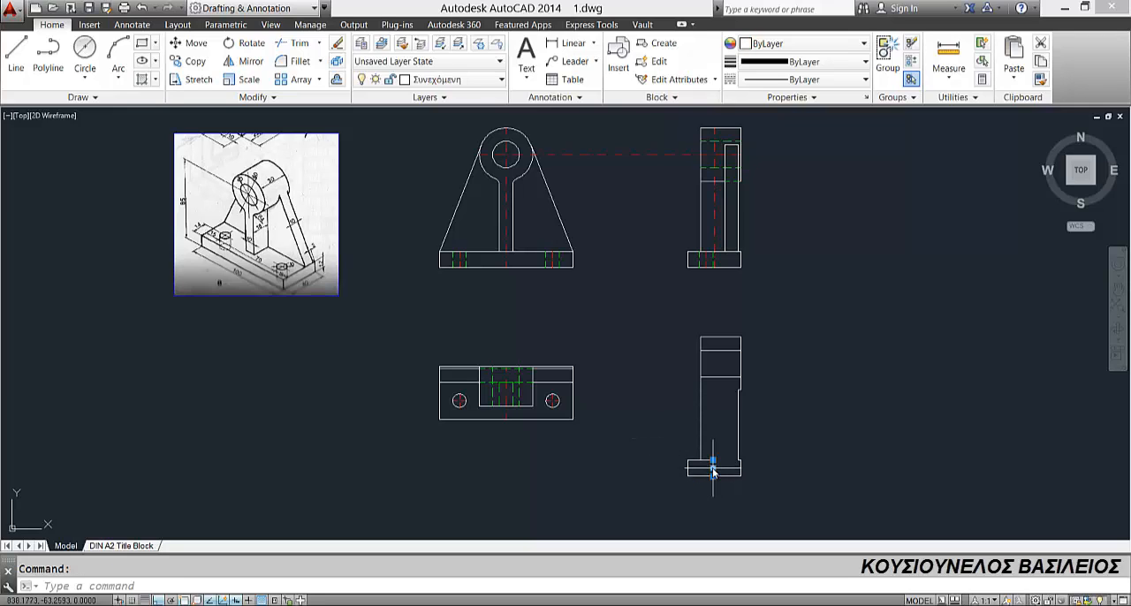
left_click(704, 475)
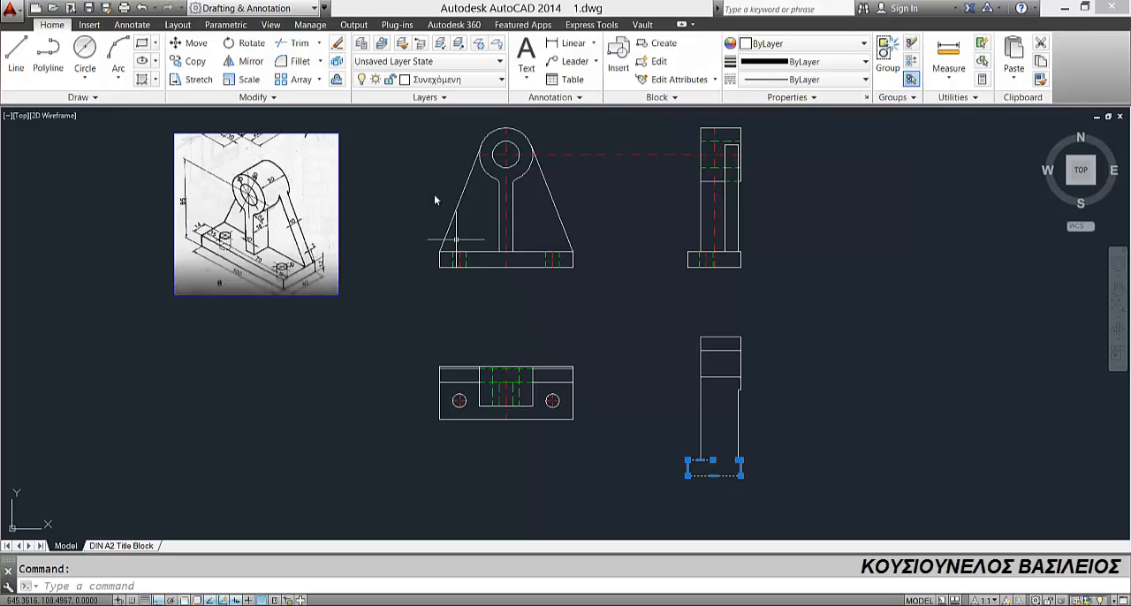
key("Escape")
Step: Trim the remaining piece of the base's top edge inside the support of the copied side view
left_click(294, 42)
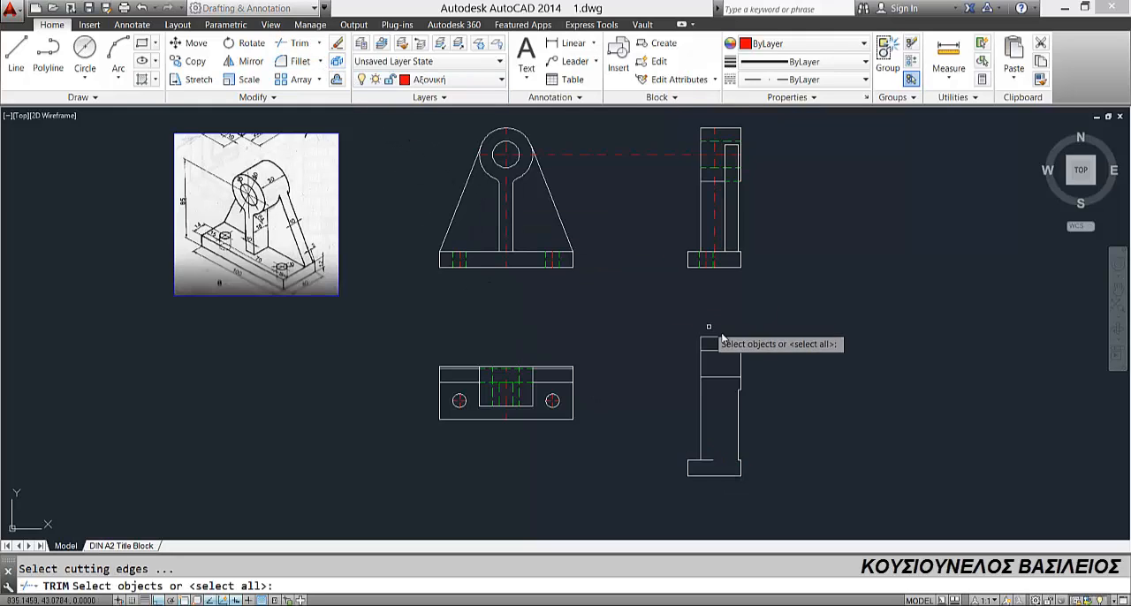
key("Return")
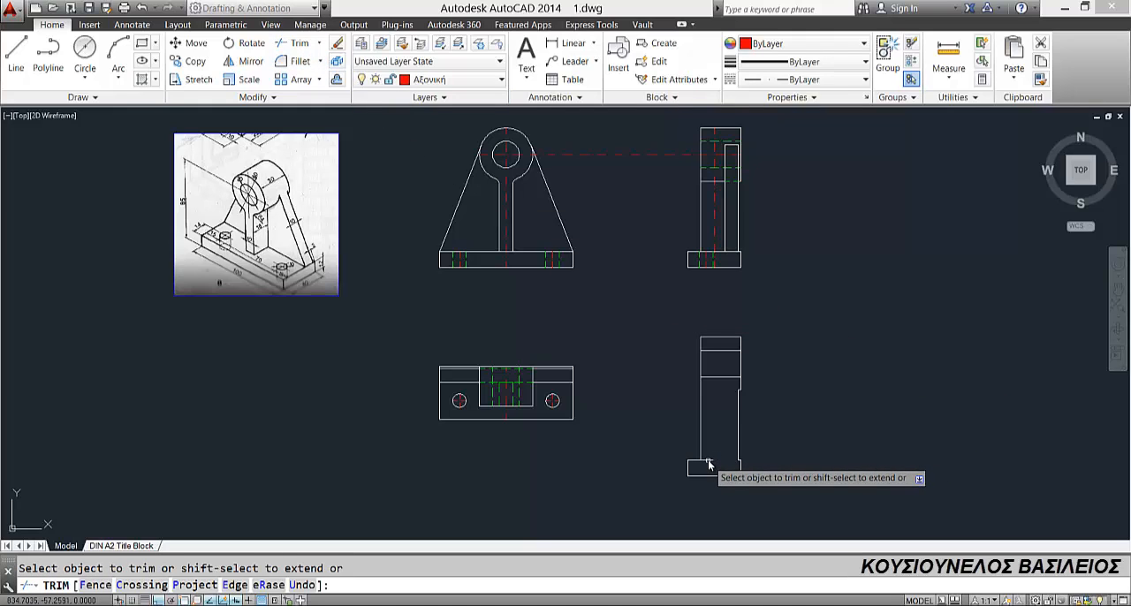
key("Escape")
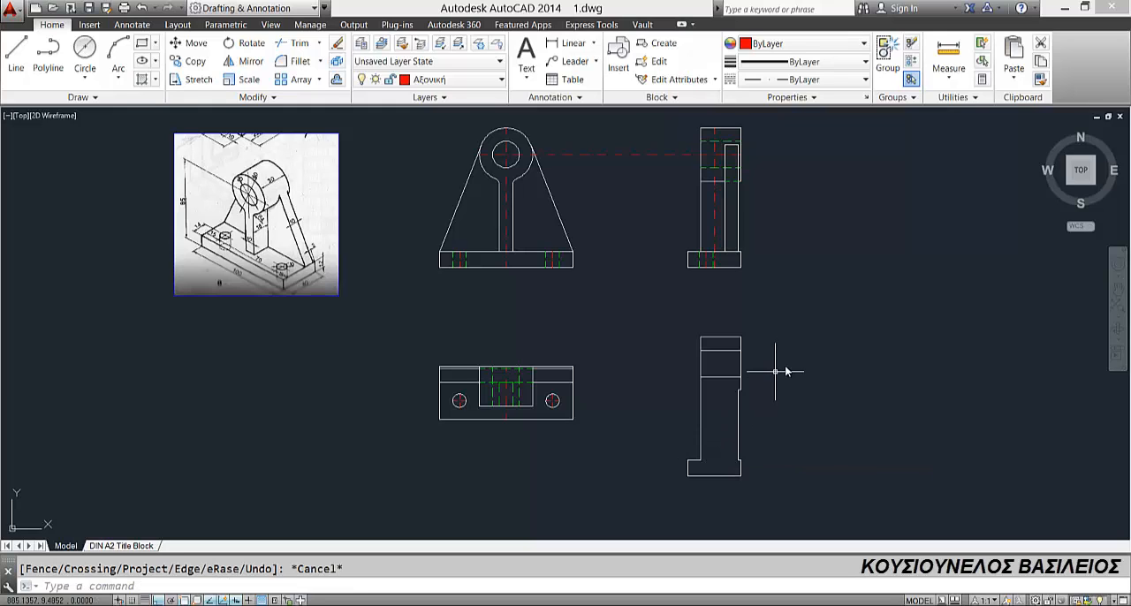
Step: Hatch the section view's solid areas above and below the bore on layer Διαγραμμίσεις with a user-defined pattern, angle 45, spacing 3
left_click(123, 121)
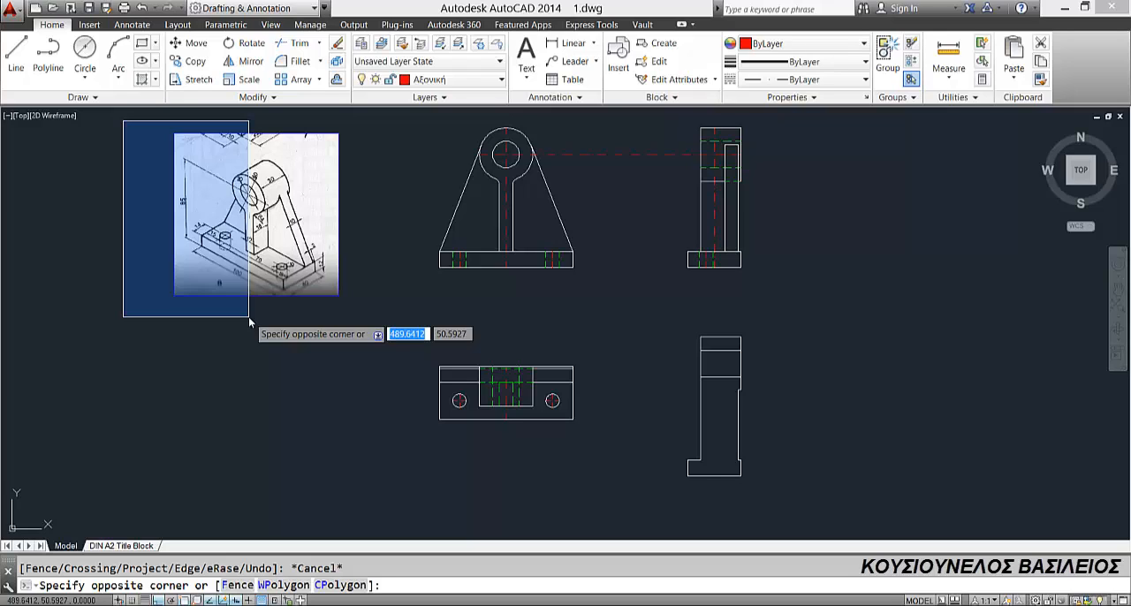
key("Escape")
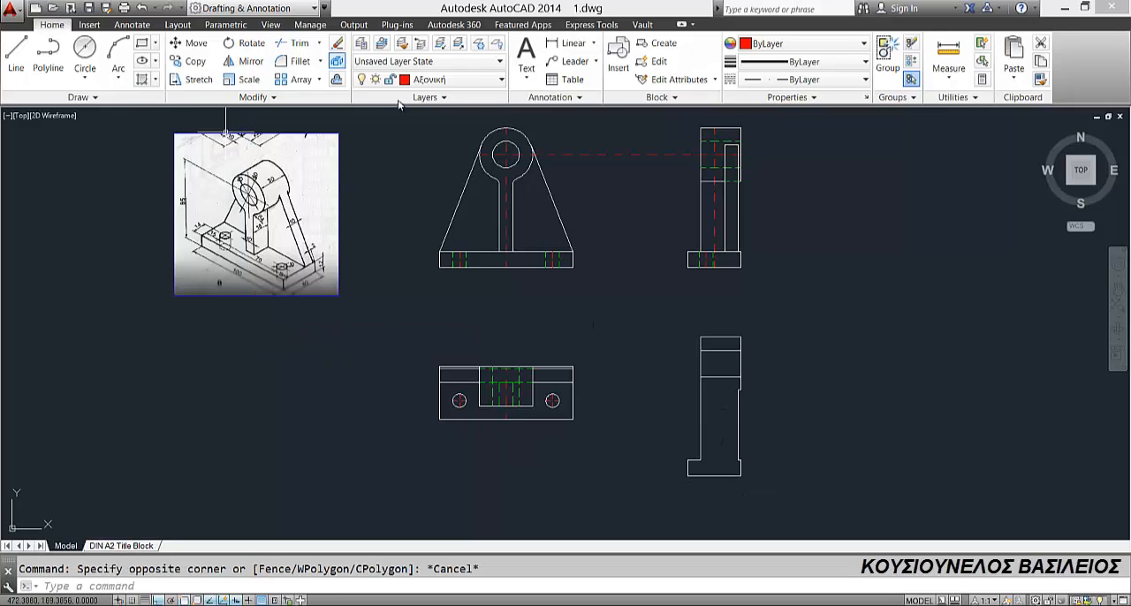
left_click(442, 80)
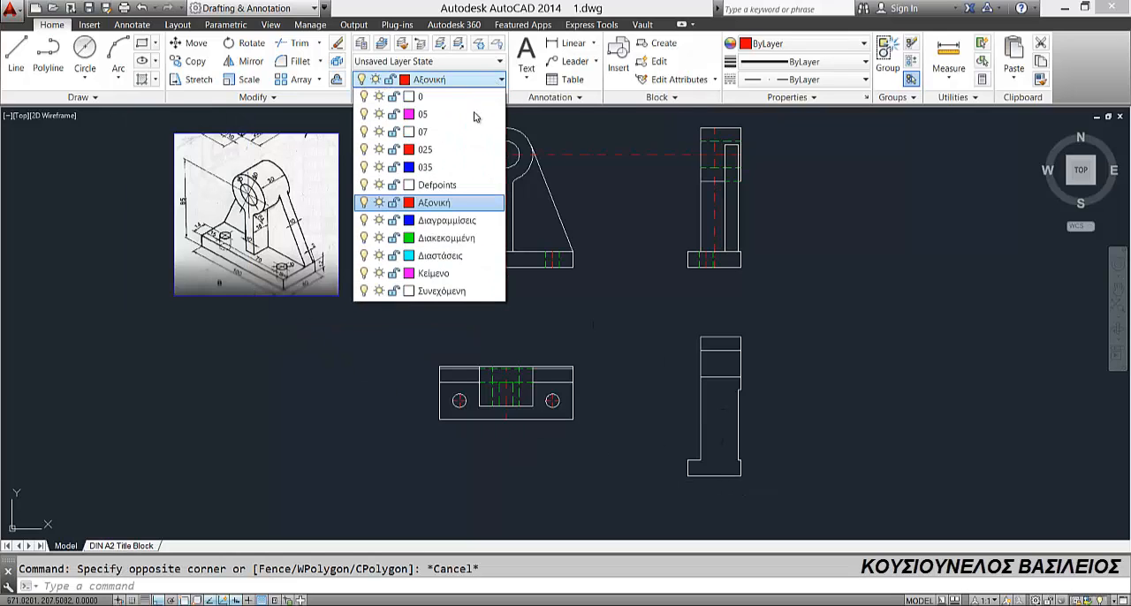
left_click(460, 221)
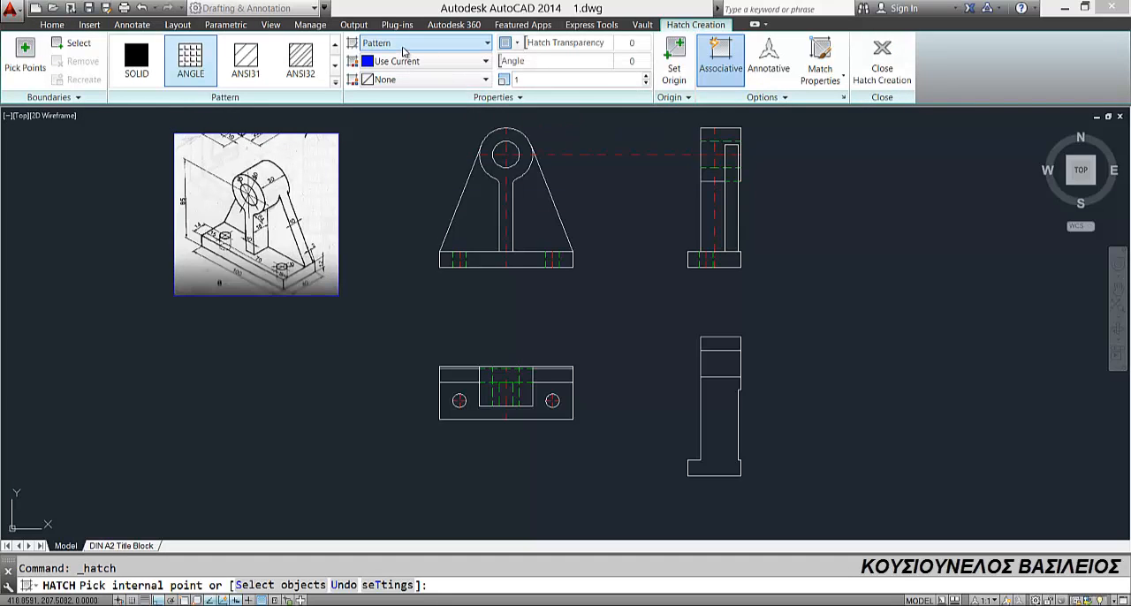
left_click(403, 45)
left_click(419, 113)
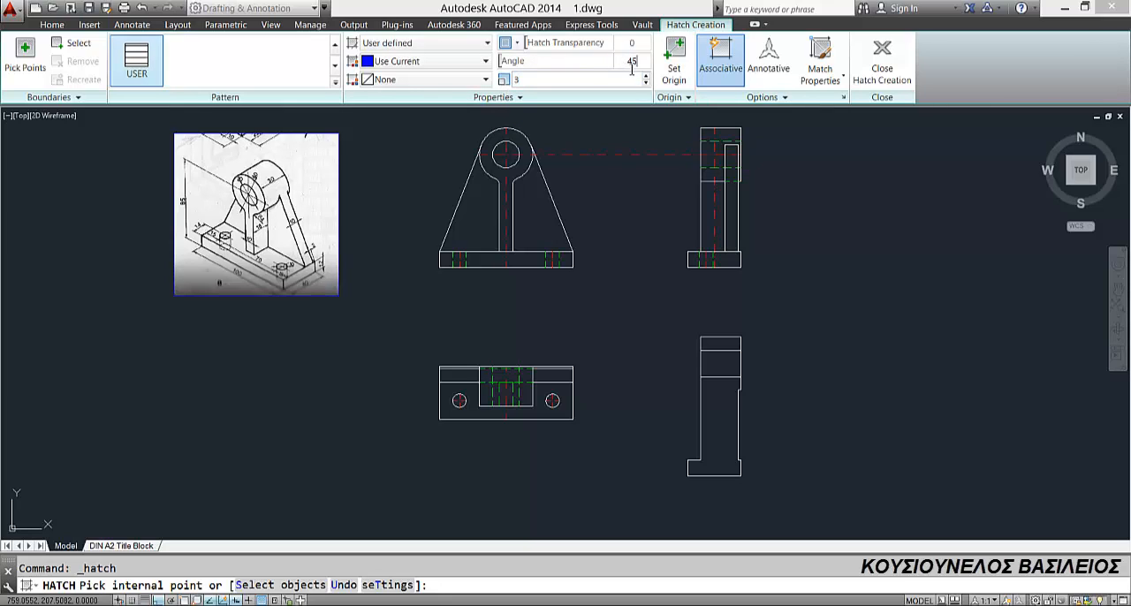
left_click(728, 348)
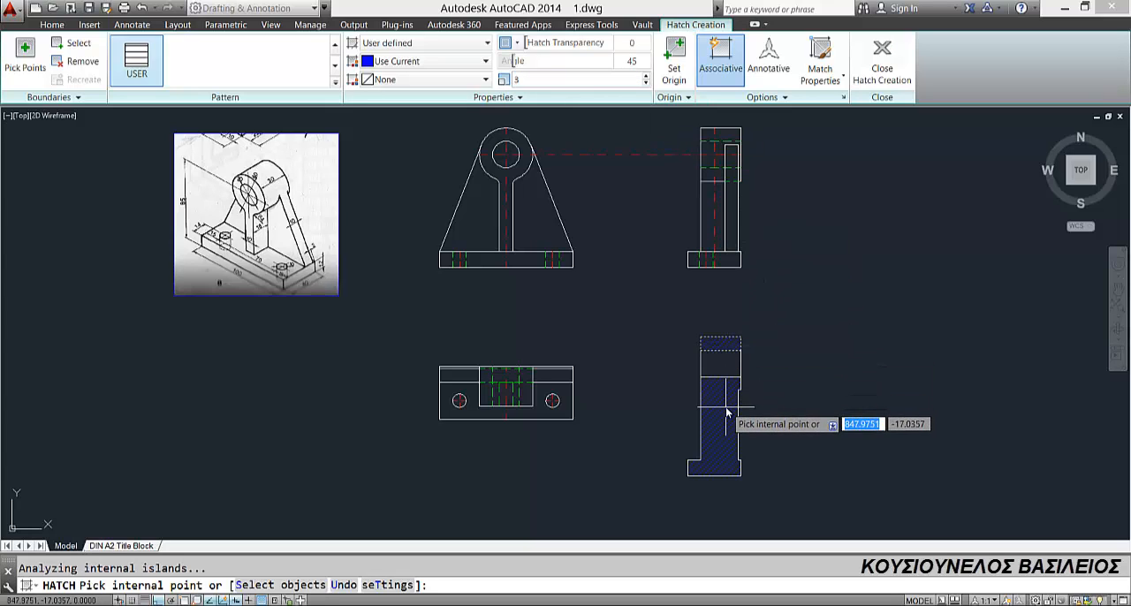
left_click(727, 412)
key("Return")
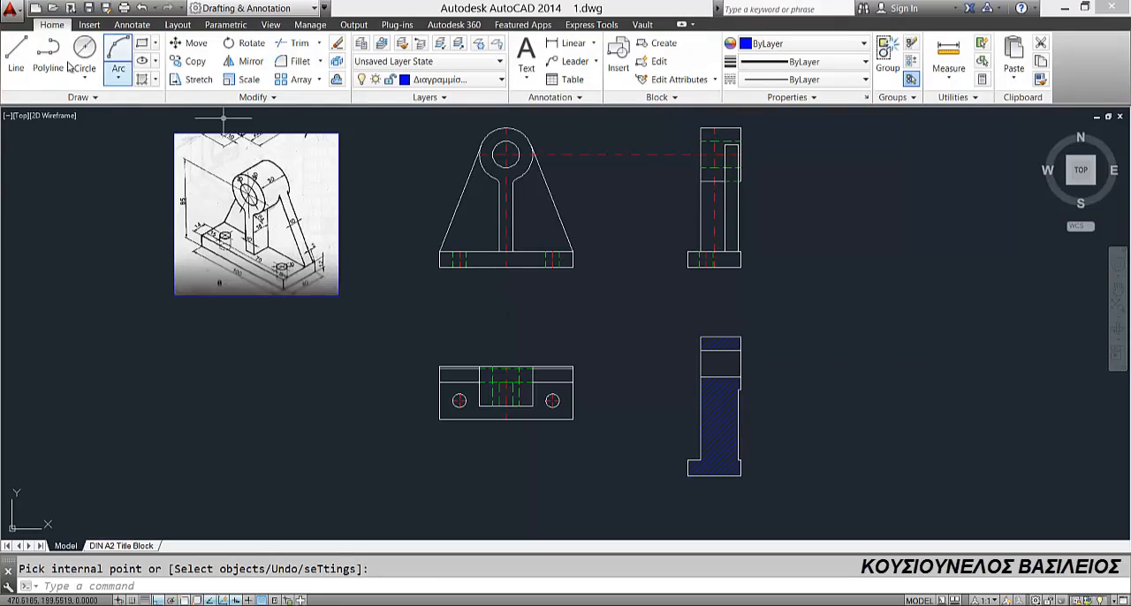
Step: Draw a horizontal centre line through the middle of the section view's bore on layer Αξονική
left_click(440, 82)
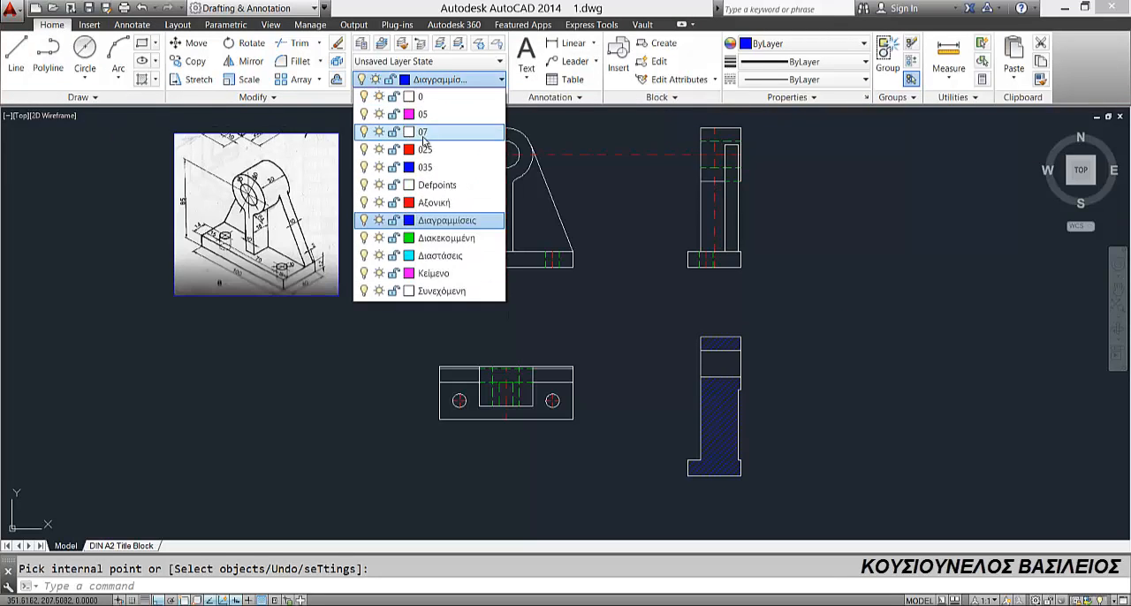
left_click(431, 203)
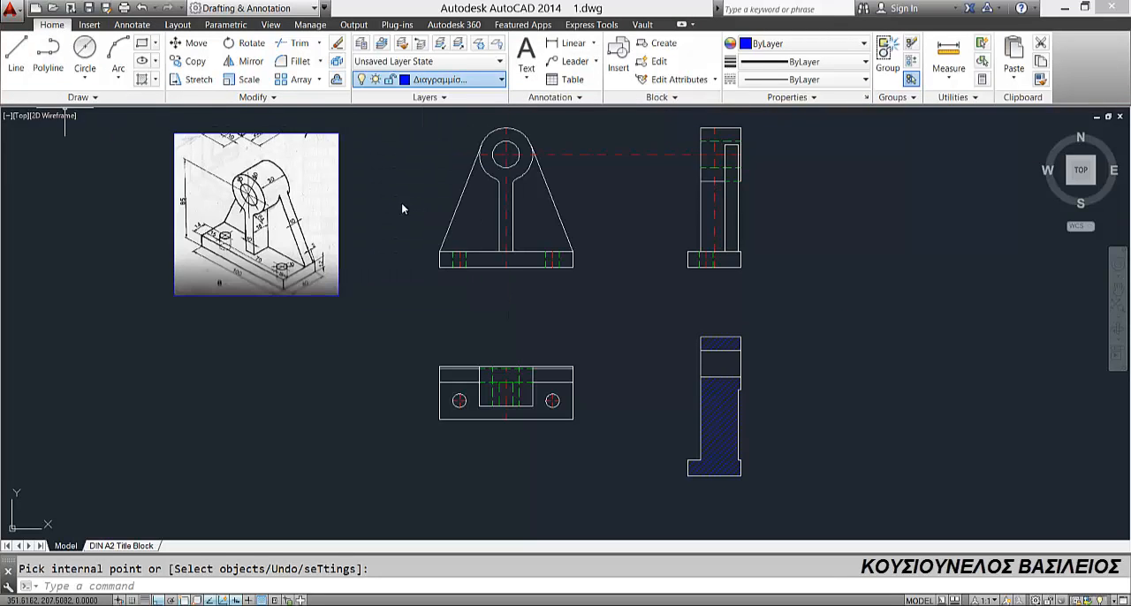
left_click(32, 55)
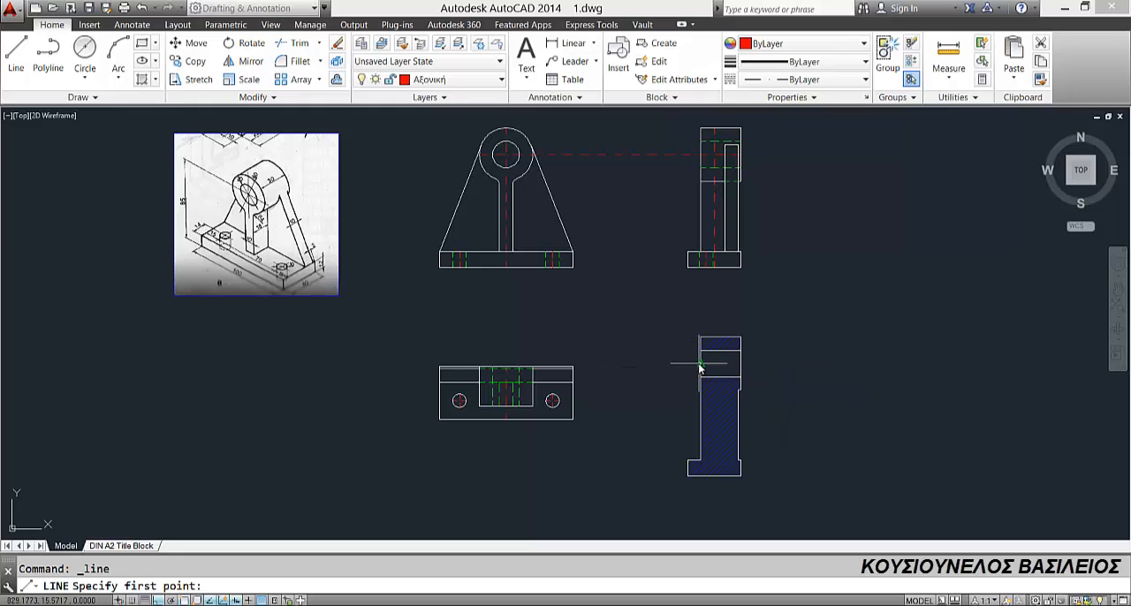
left_click(740, 381)
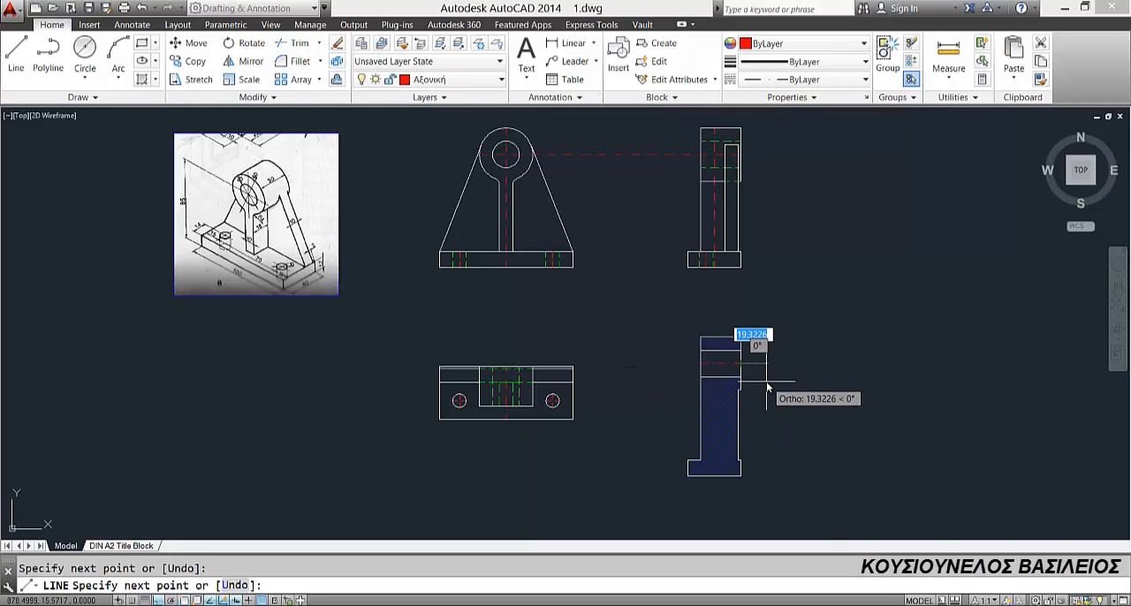
key("Return")
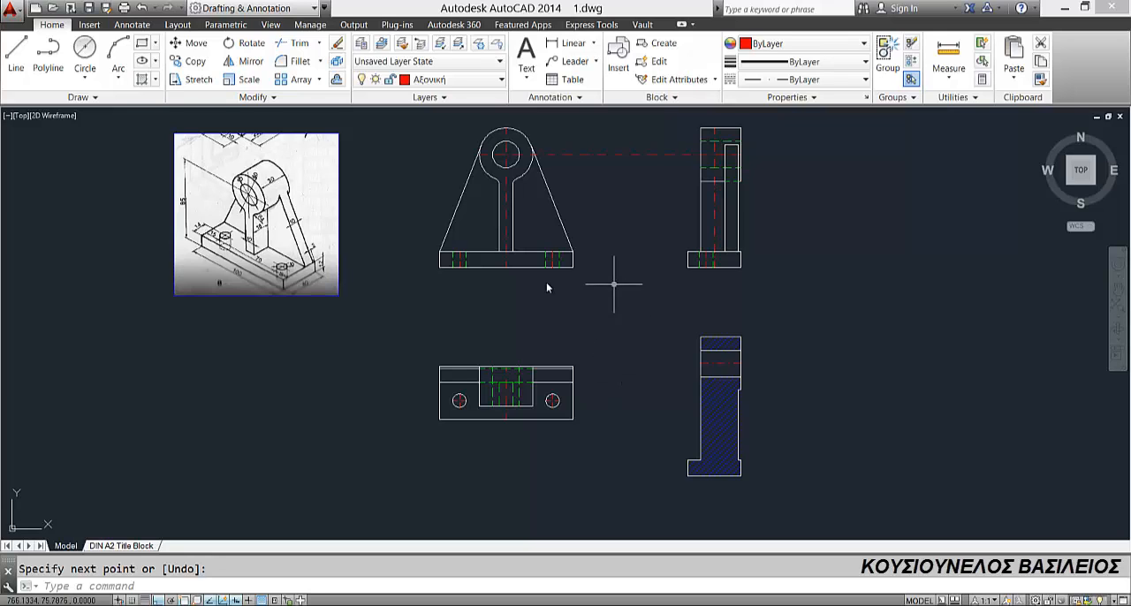
Step: Add diameter dimensions to the bore and the outer cylinder circle in the front view on layer Διαστάσεις
left_click(500, 80)
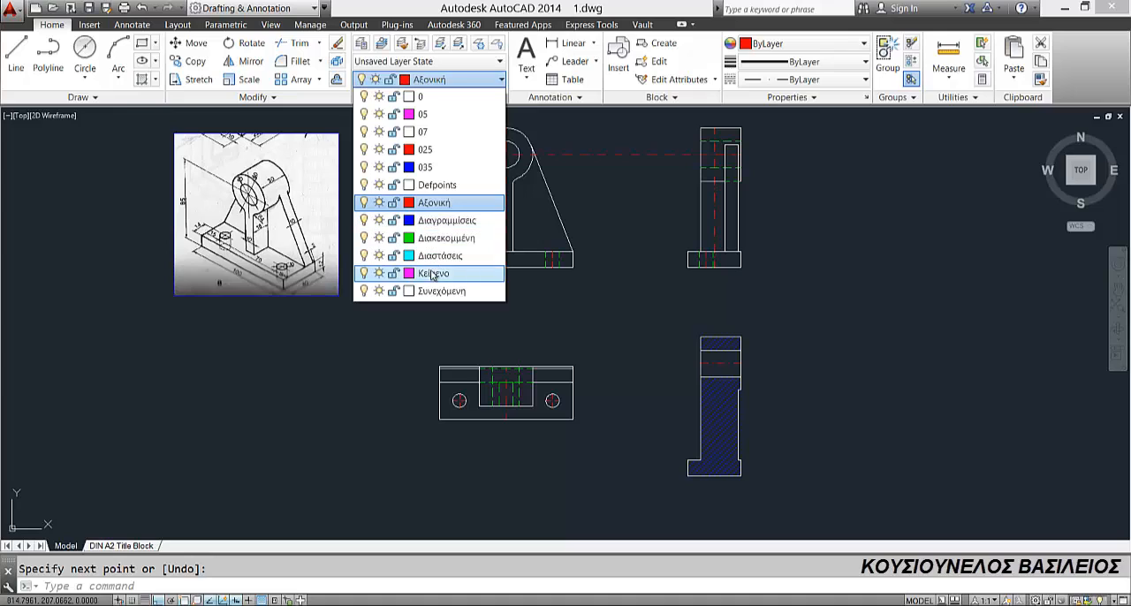
left_click(434, 256)
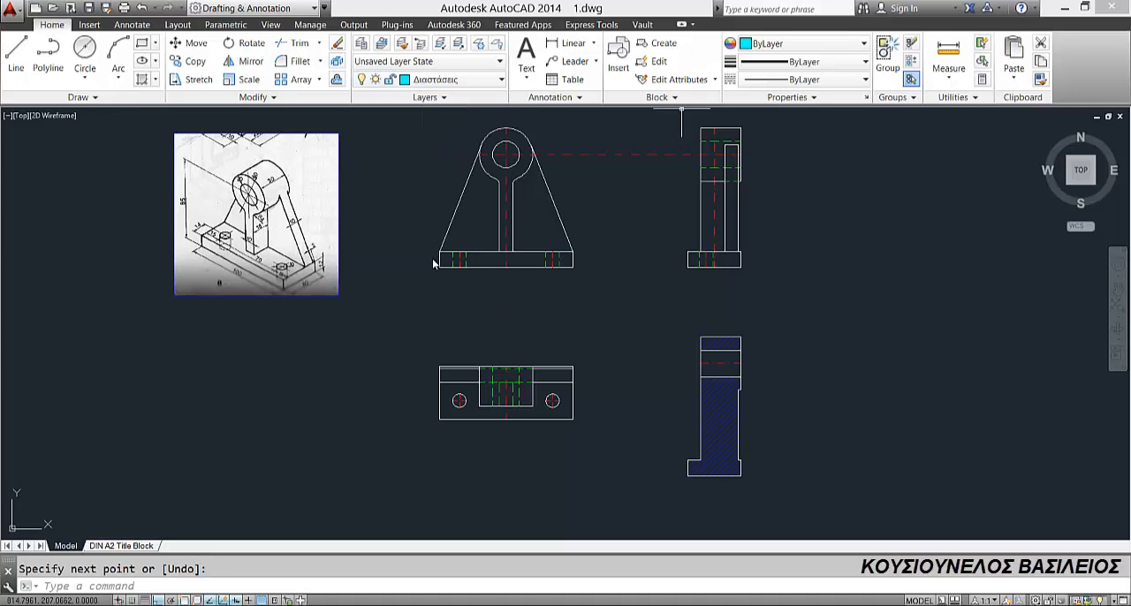
left_click(595, 43)
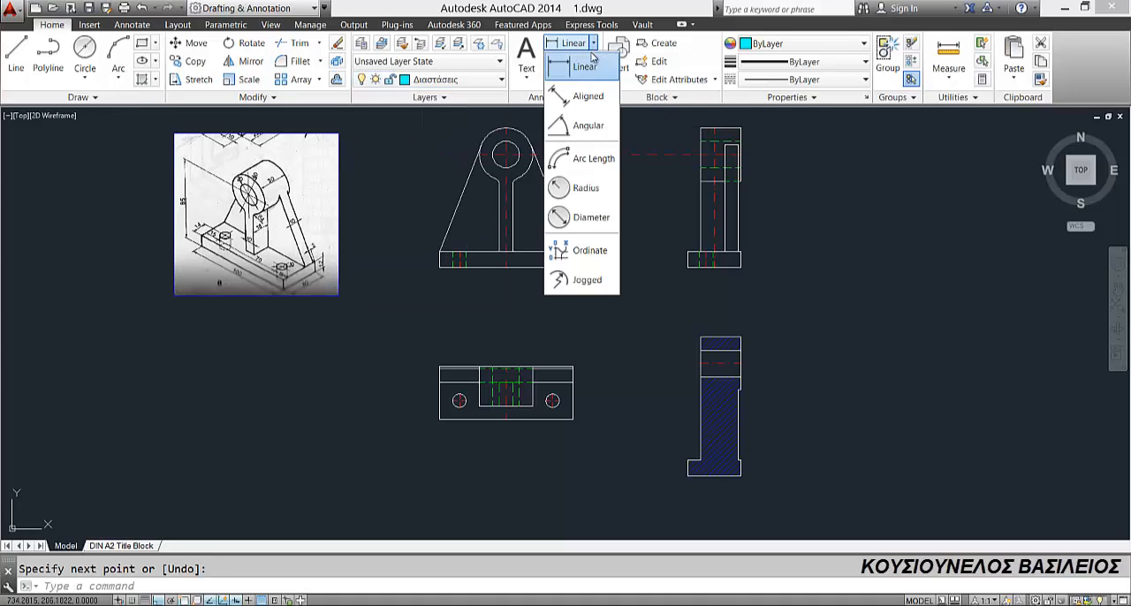
left_click(579, 218)
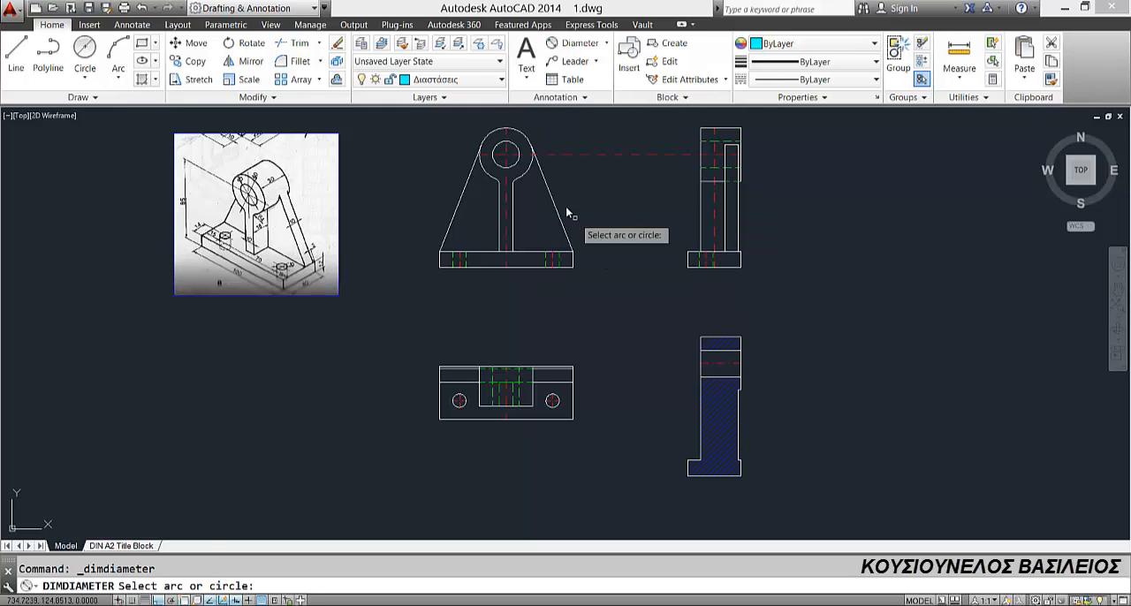
left_click(501, 141)
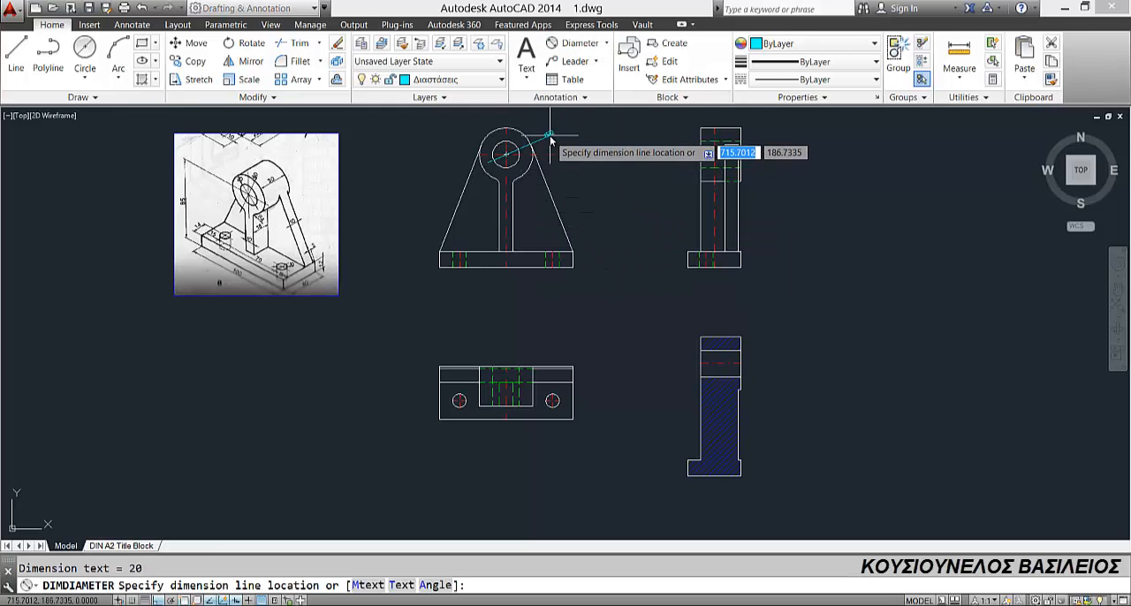
left_click(549, 135)
key("Return")
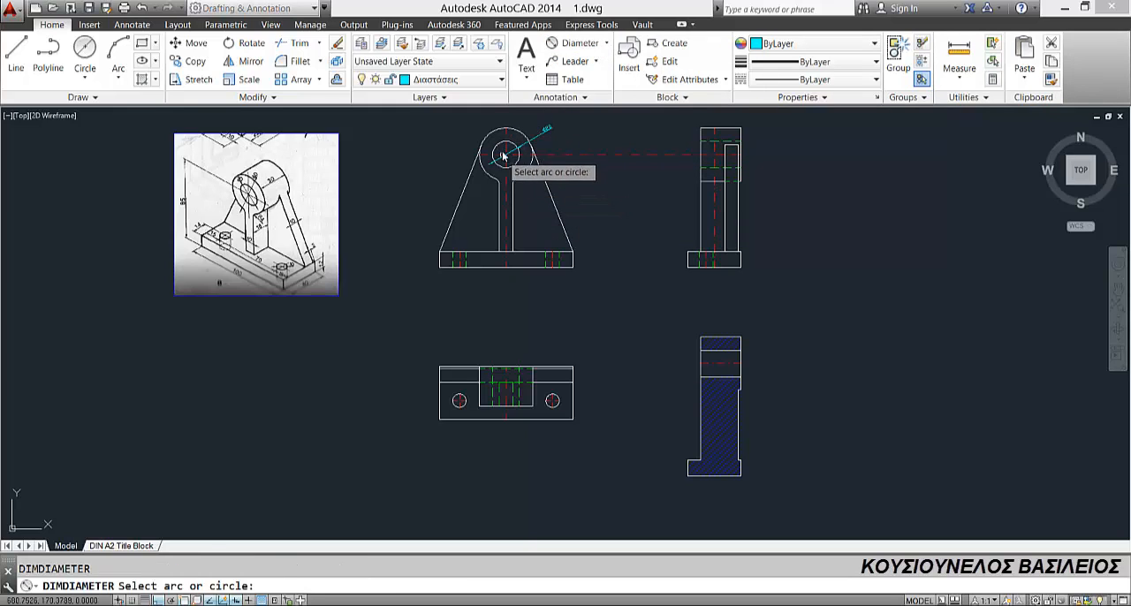
left_click(492, 136)
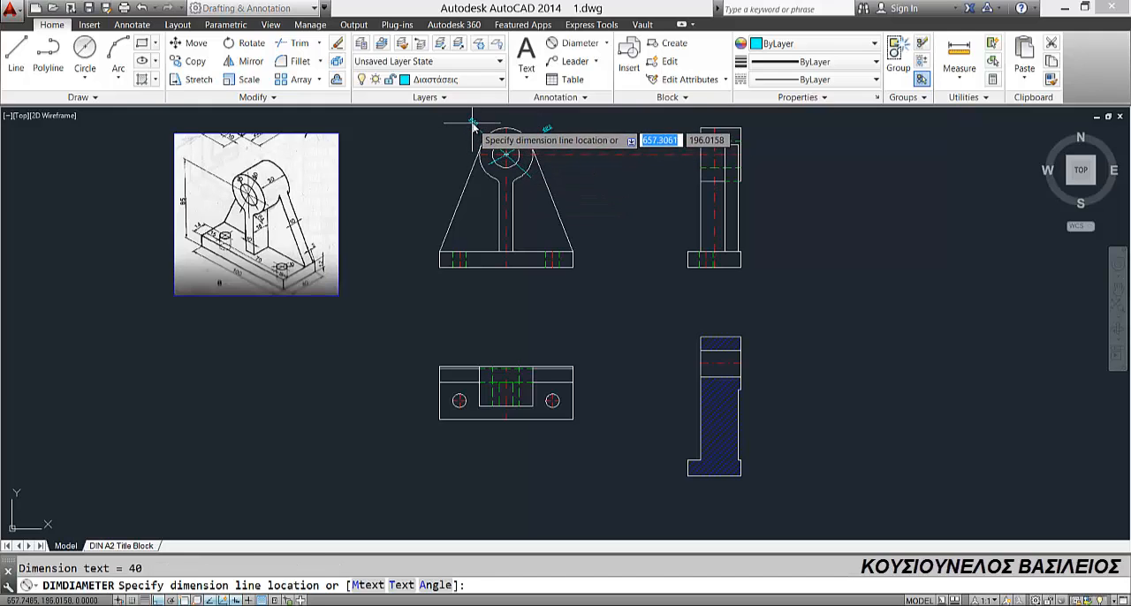
left_click(471, 131)
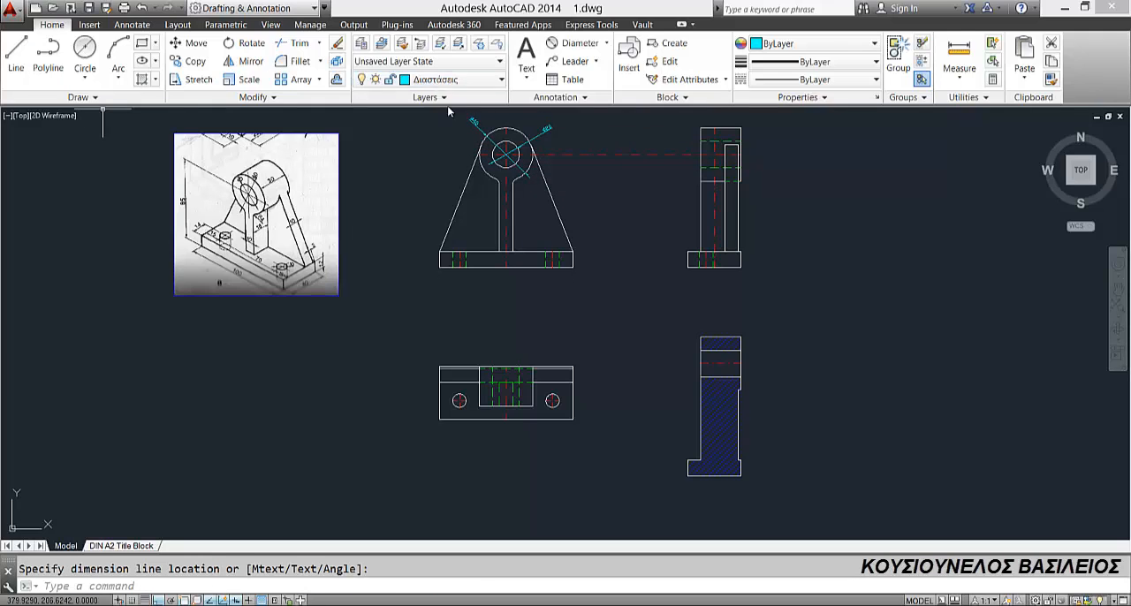
Step: Add a linear dimension between the two base hole centres, placed below the plan view
left_click(606, 42)
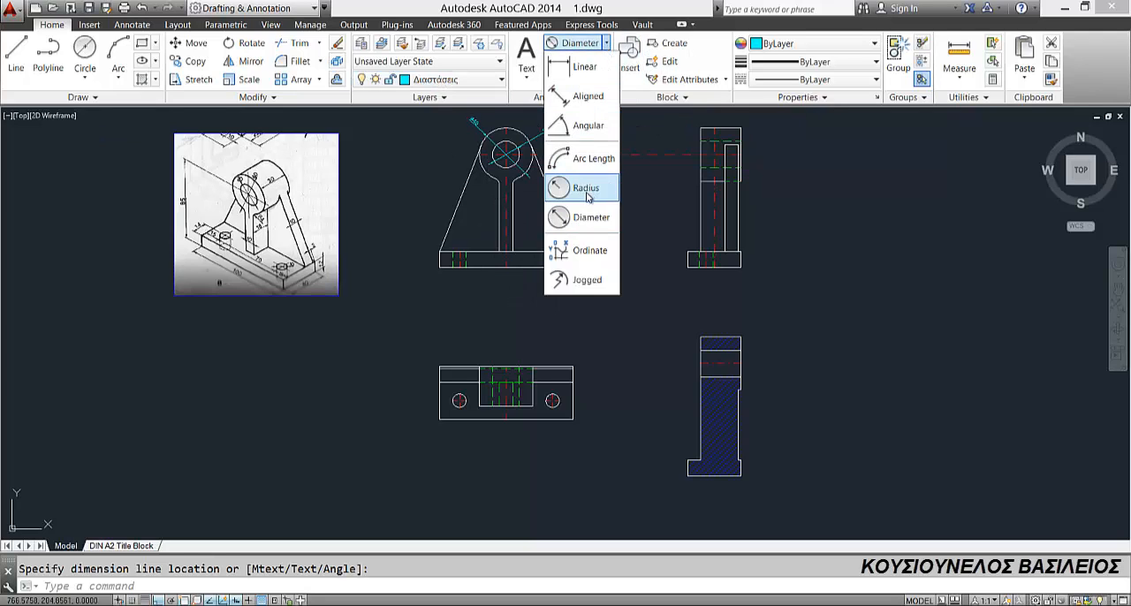
left_click(579, 66)
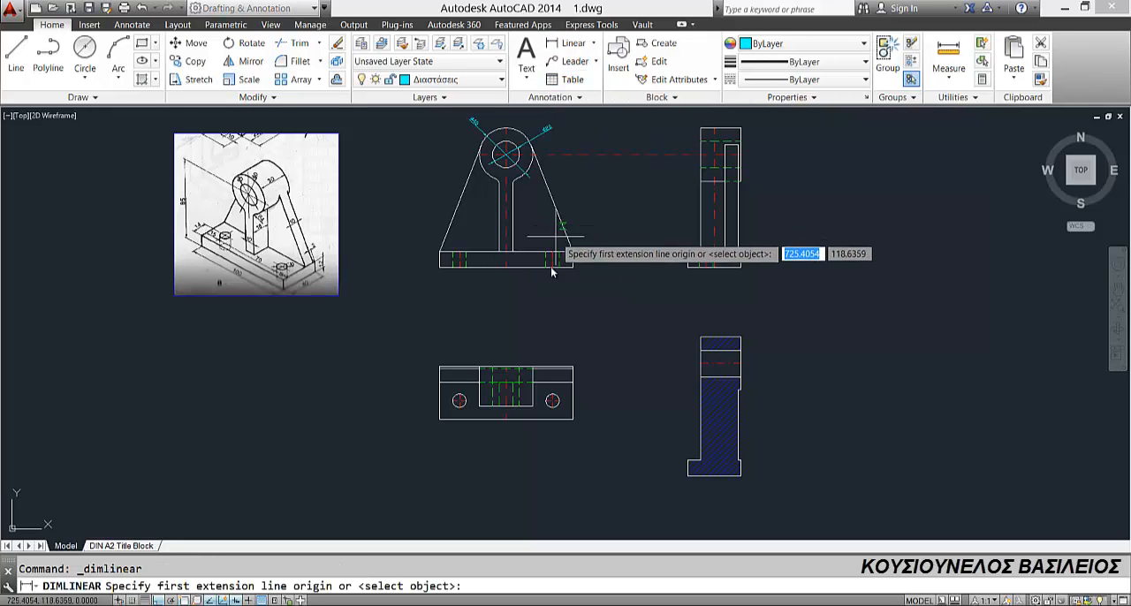
scroll(496, 376, "up", 5)
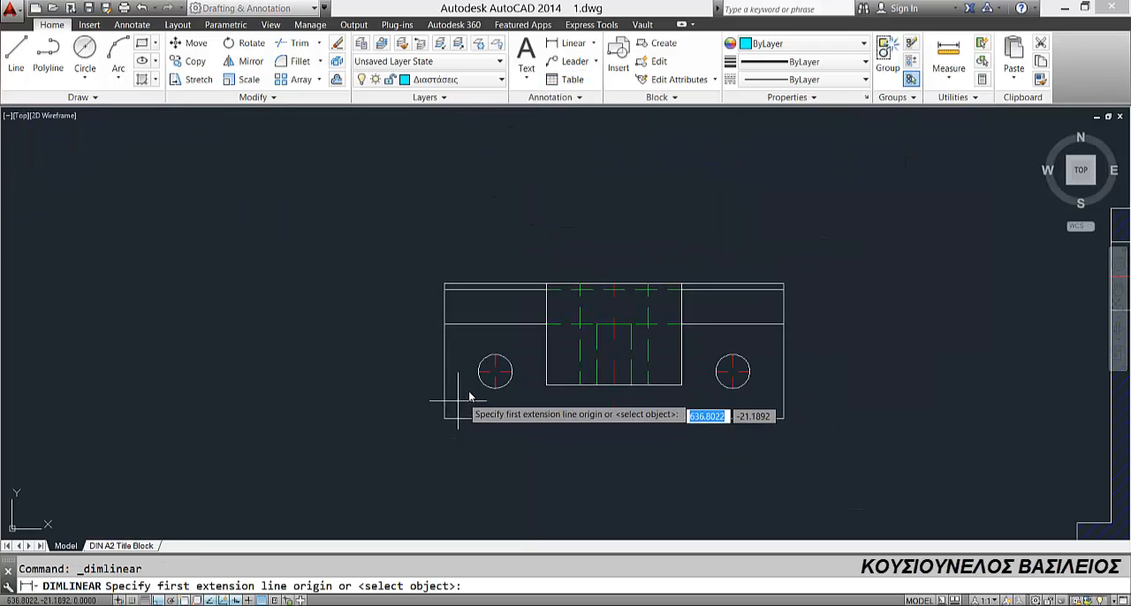
left_click(495, 371)
left_click(733, 371)
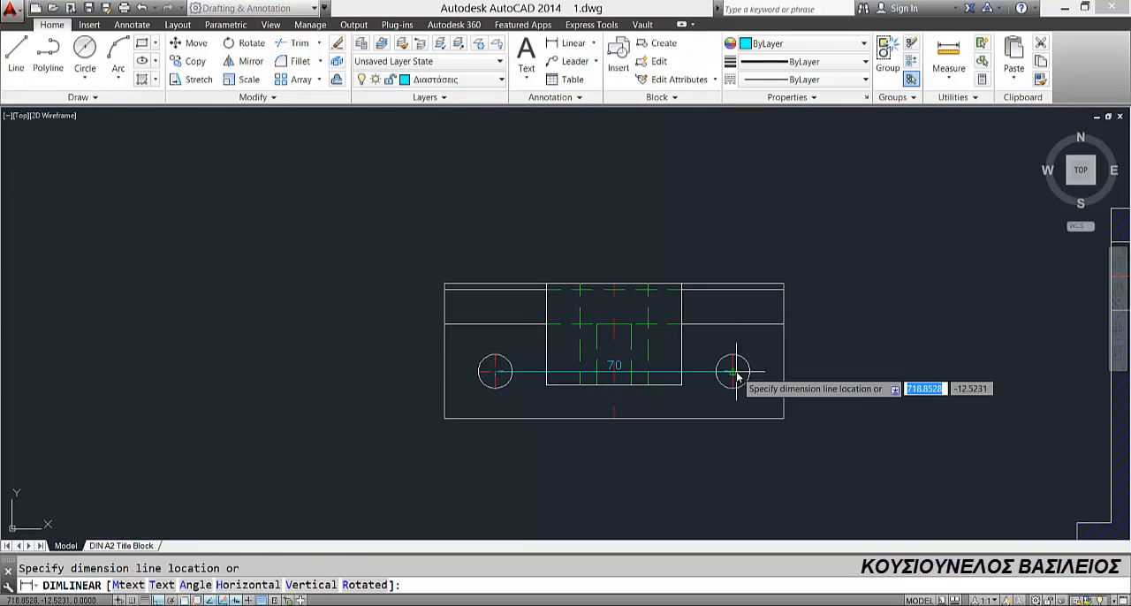
left_click(689, 475)
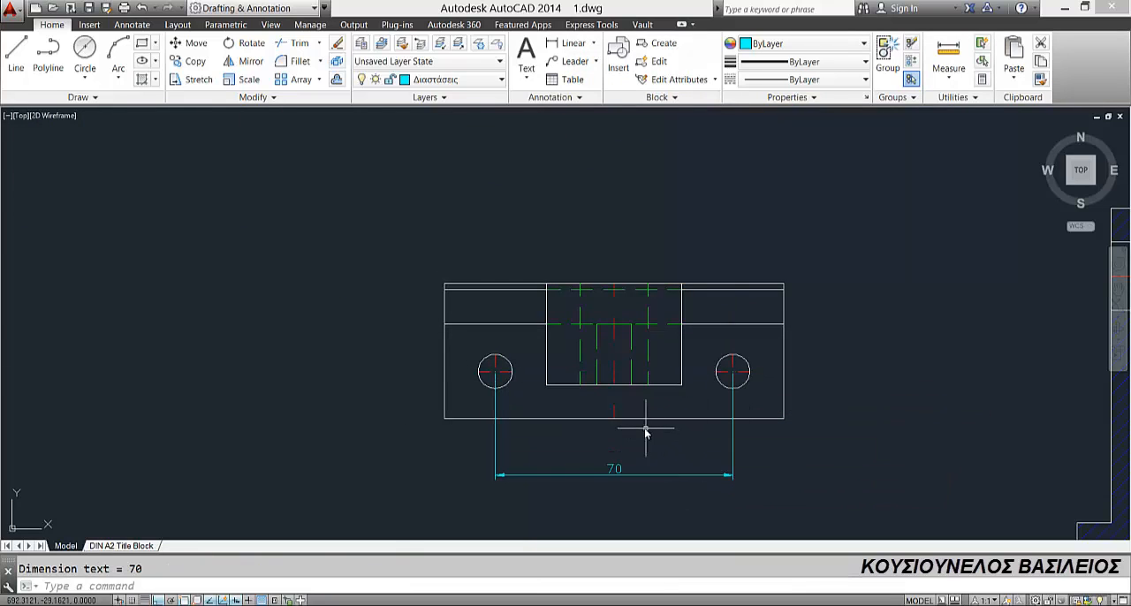
Step: Add a horizontal linear dimension from the left hole's centre to the base's left edge in the plan view
key("Return")
left_click(495, 371)
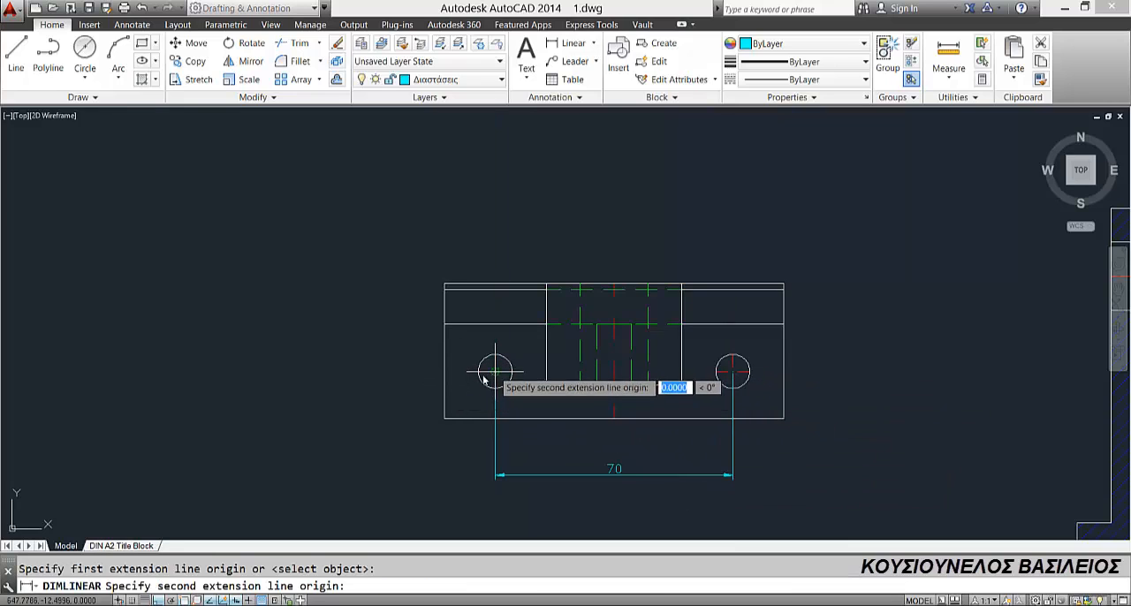
left_click(445, 374)
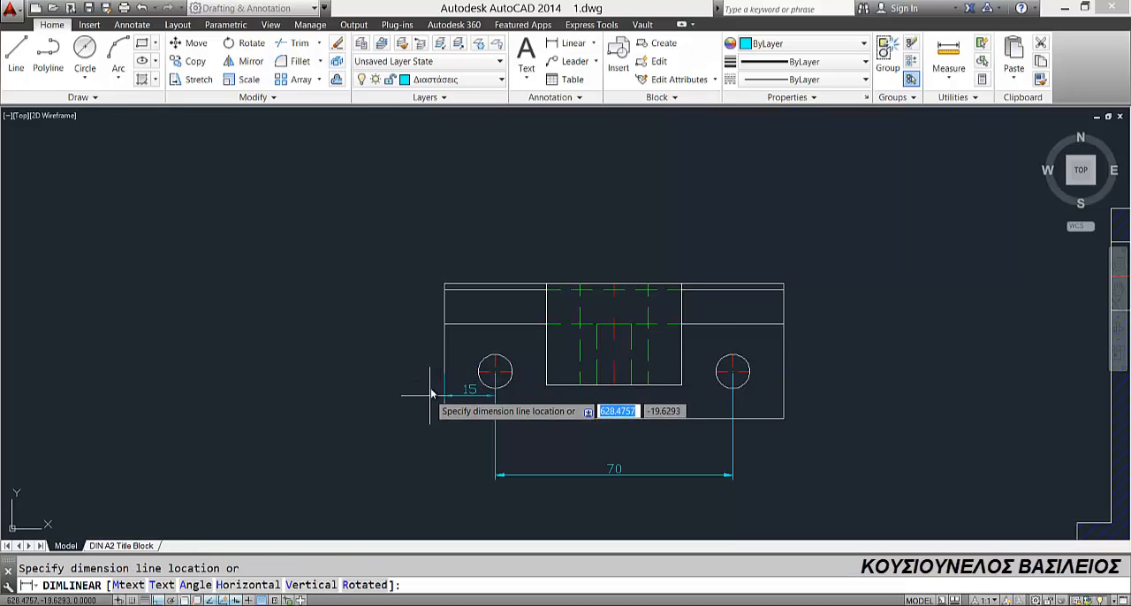
scroll(431, 393, "down", 4)
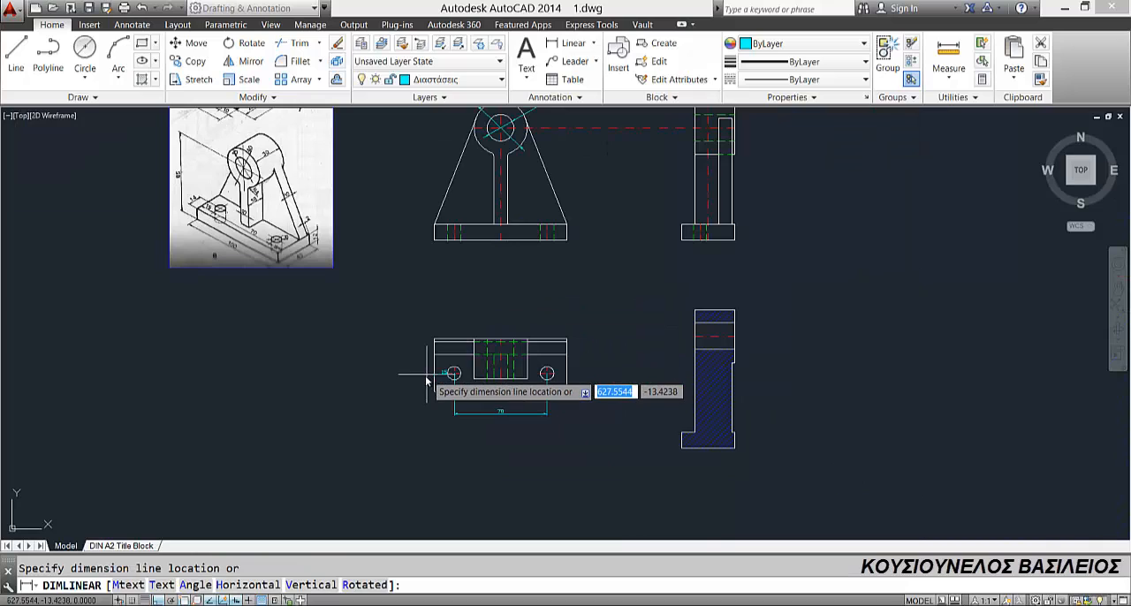
scroll(428, 378, "up", 2)
left_click(427, 375)
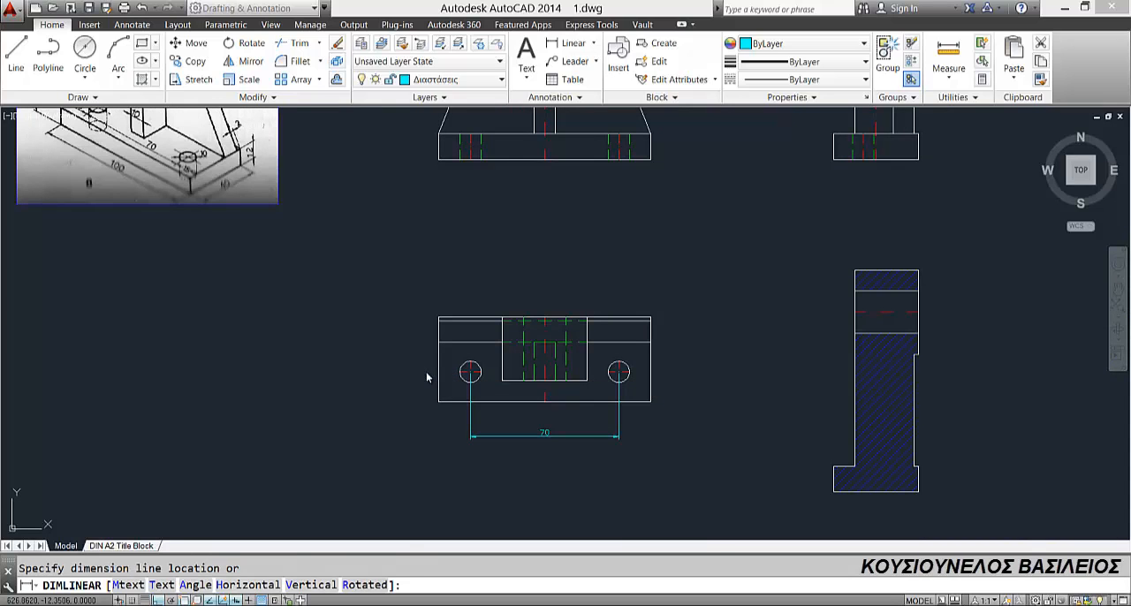
key("Return")
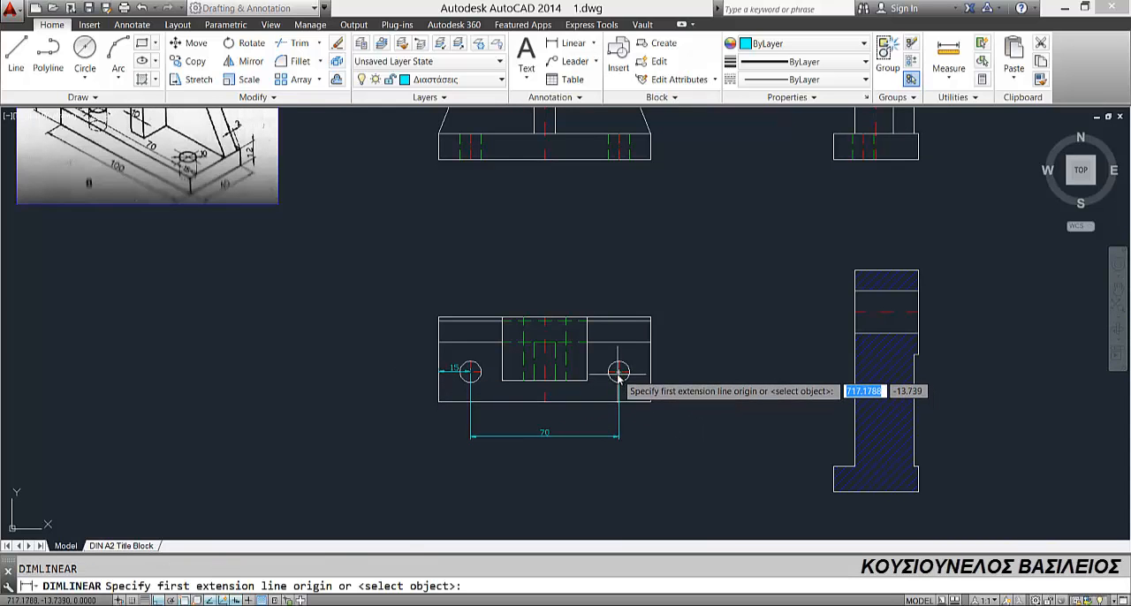
left_click(618, 372)
left_click(617, 402)
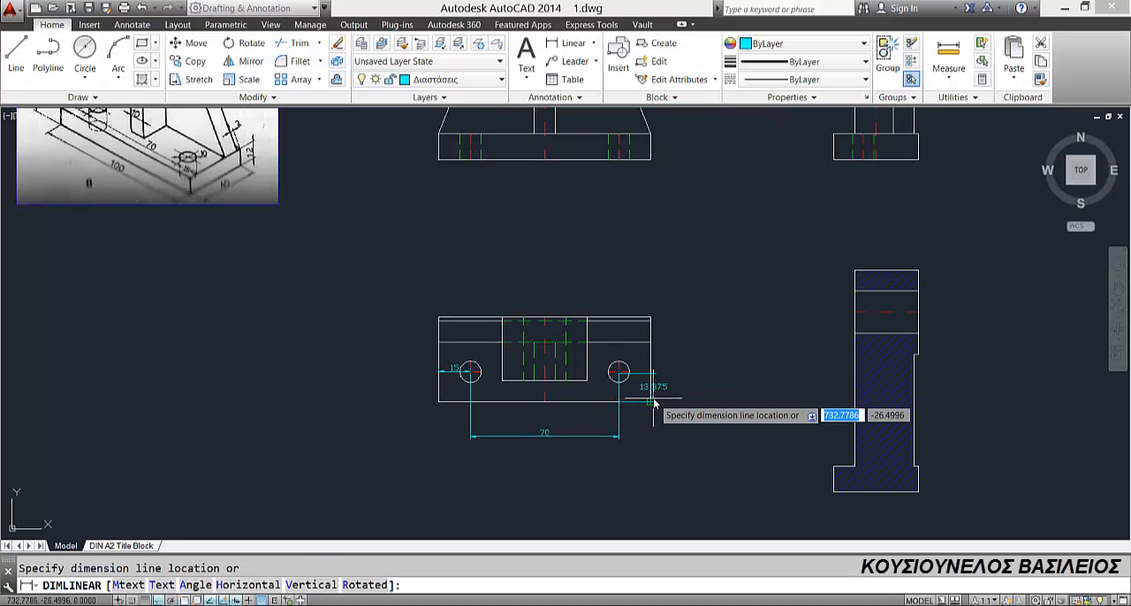
key("Escape")
Step: Add a vertical linear dimension from the right hole's centre to the base's lower edge, placed outside the plan view's right edge
scroll(620, 374, "up", 4)
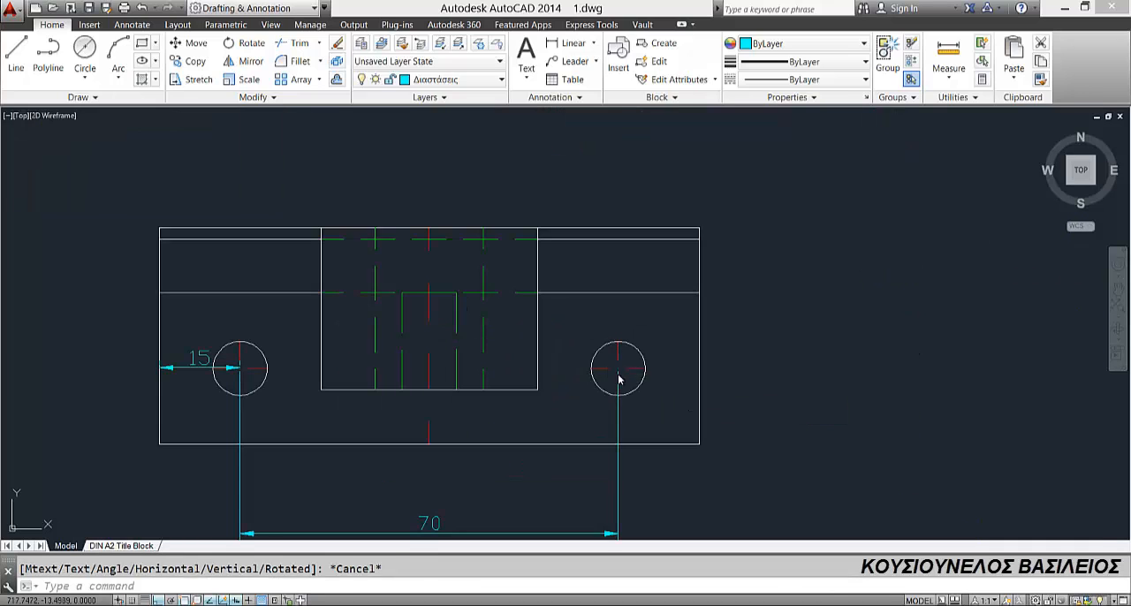
key("Return")
left_click(619, 372)
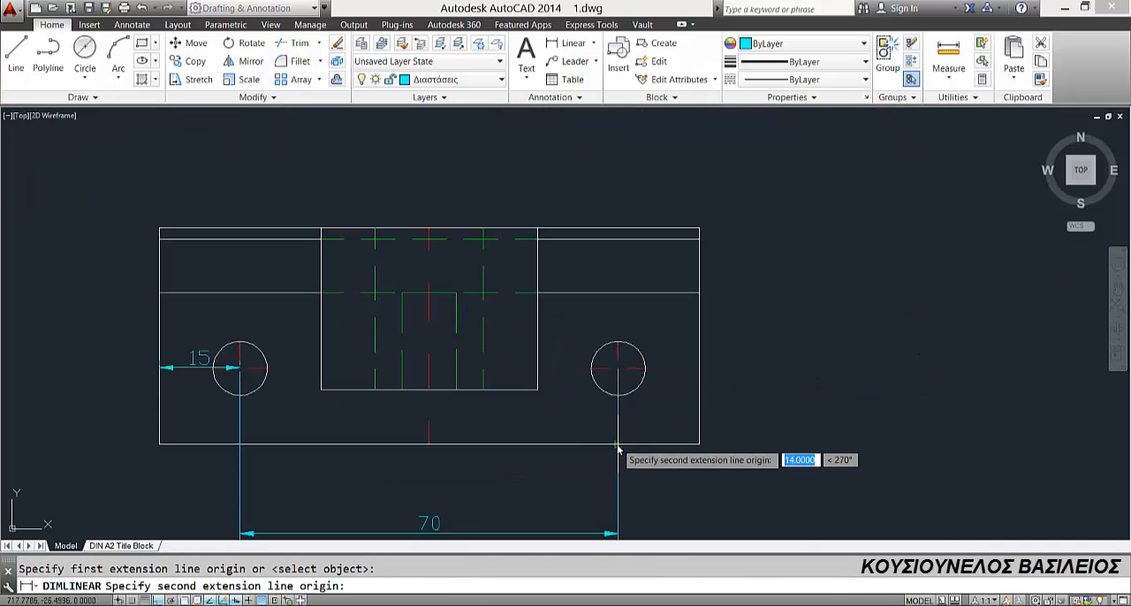
left_click(619, 444)
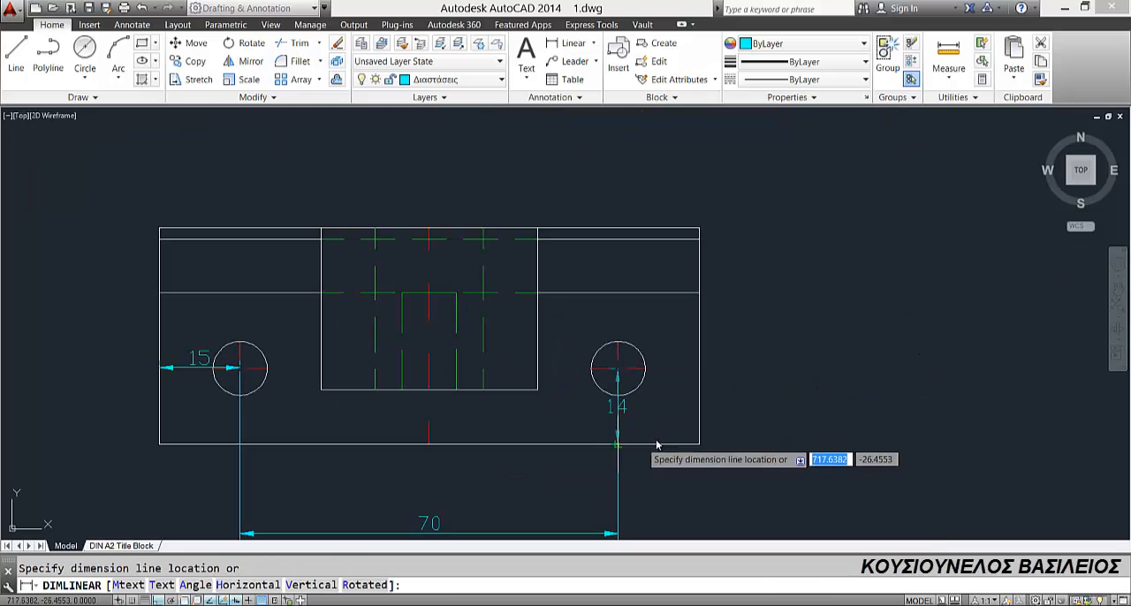
left_click(732, 440)
scroll(720, 439, "down", 3)
scroll(696, 330, "down", 4)
mouse_move(699, 276)
middle_mouse_down()
mouse_move(632, 353)
mouse_move(581, 337)
middle_mouse_up()
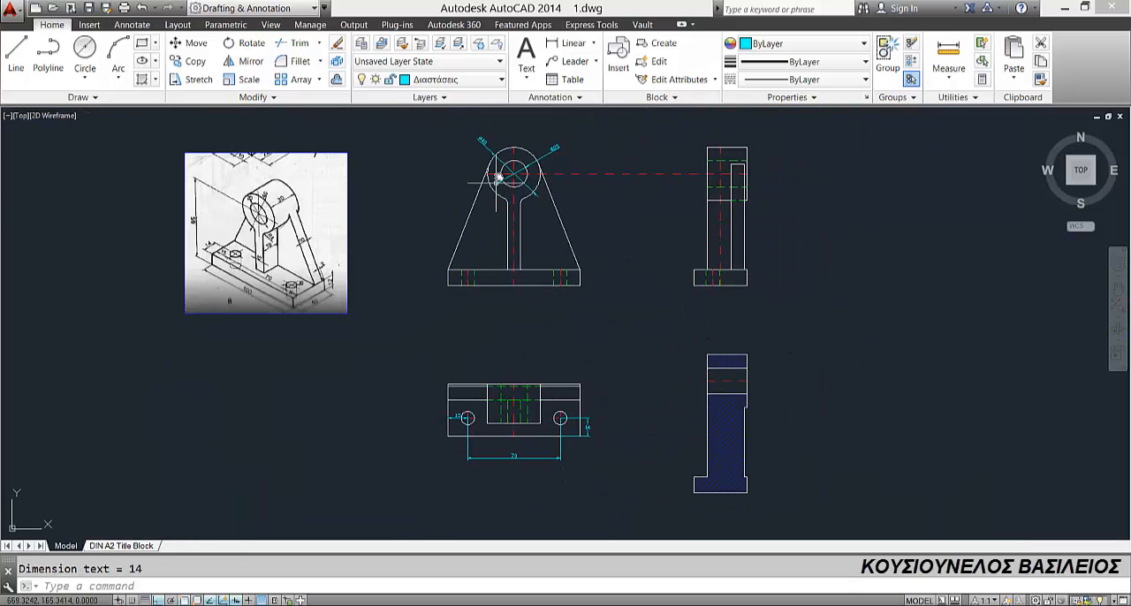
Step: Add a vertical linear dimension for the base thickness in the side view, placed outside the base's left edge
left_click(570, 42)
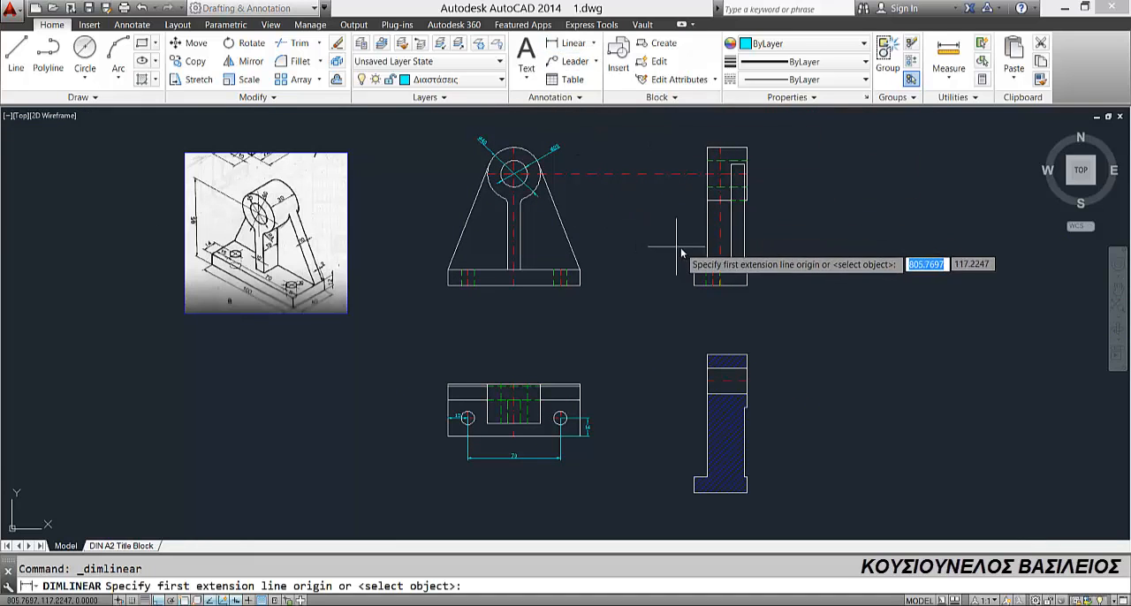
scroll(657, 279, "up", 2)
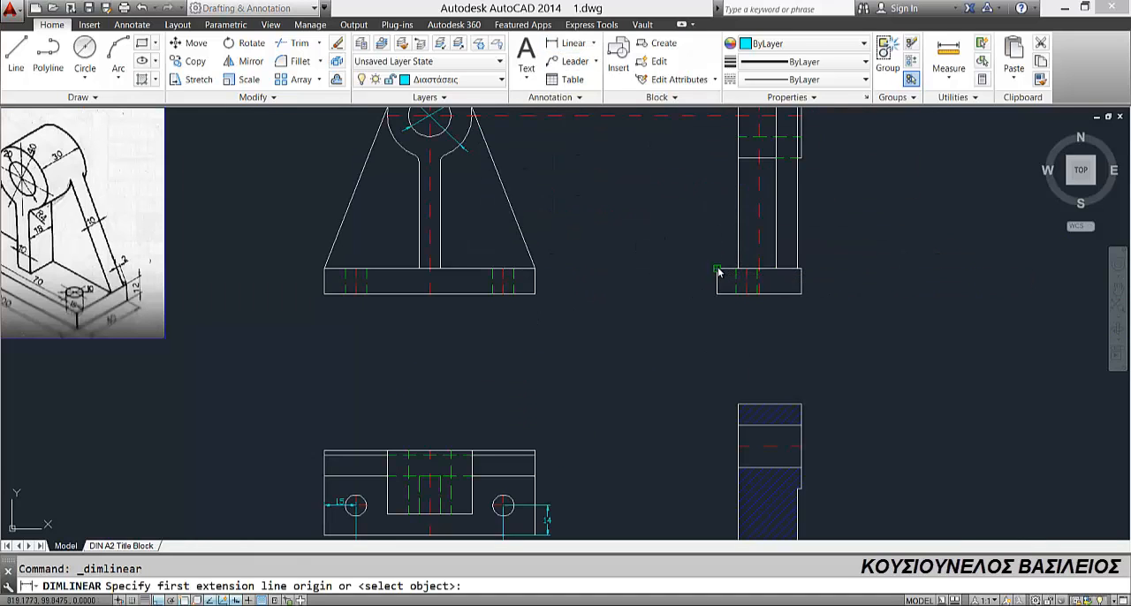
left_click(718, 279)
left_click(718, 294)
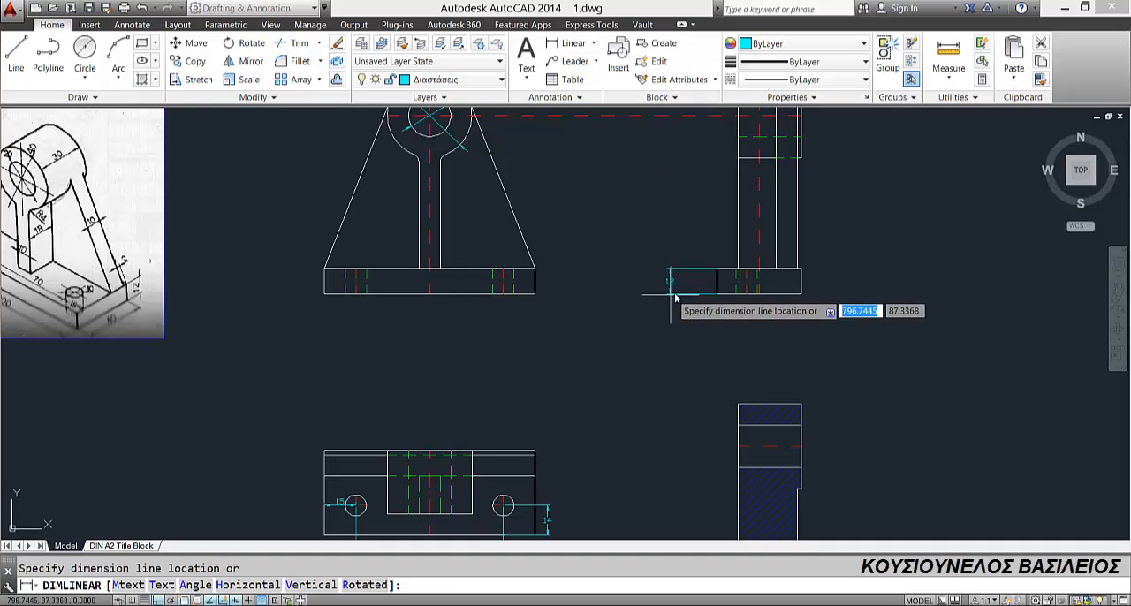
left_click(685, 299)
scroll(562, 277, "down", 2)
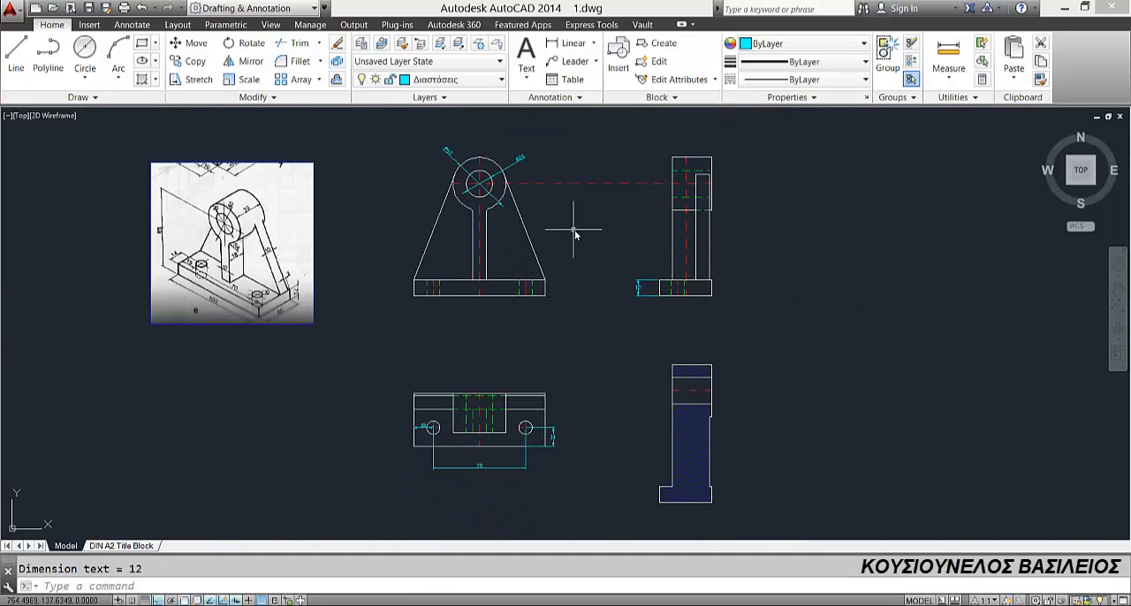
Step: Add a horizontal linear dimension across the central rib's width in the front view, placed within the rib
left_click(566, 44)
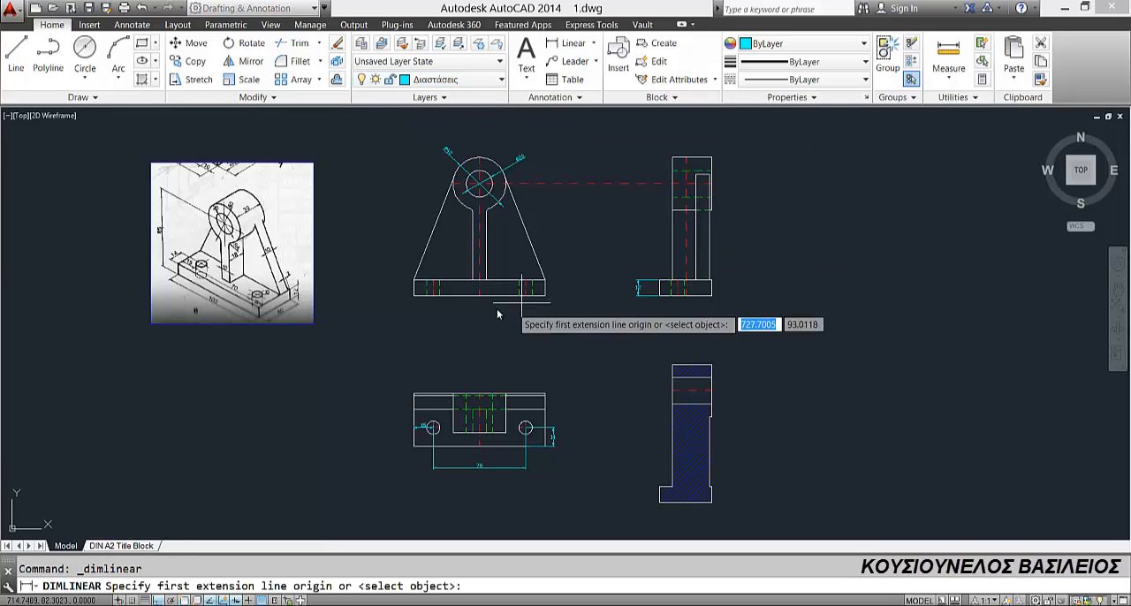
left_click(473, 249)
left_click(486, 253)
left_click(483, 258)
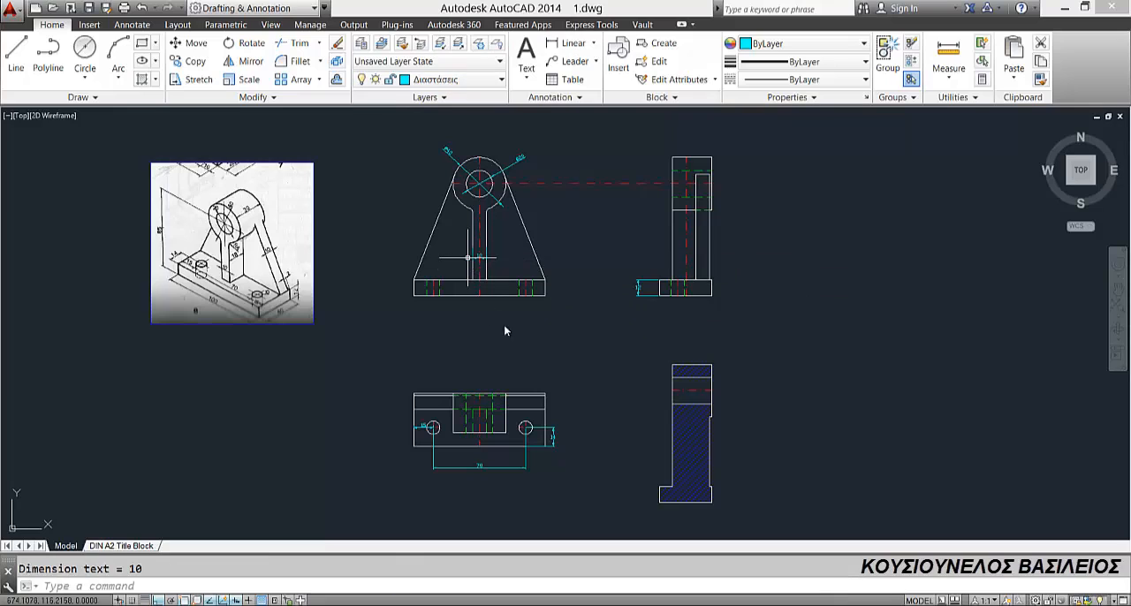
Step: Add a horizontal linear dimension for the central rib's depth in the side view, from its front edge to the back plate
left_click(566, 43)
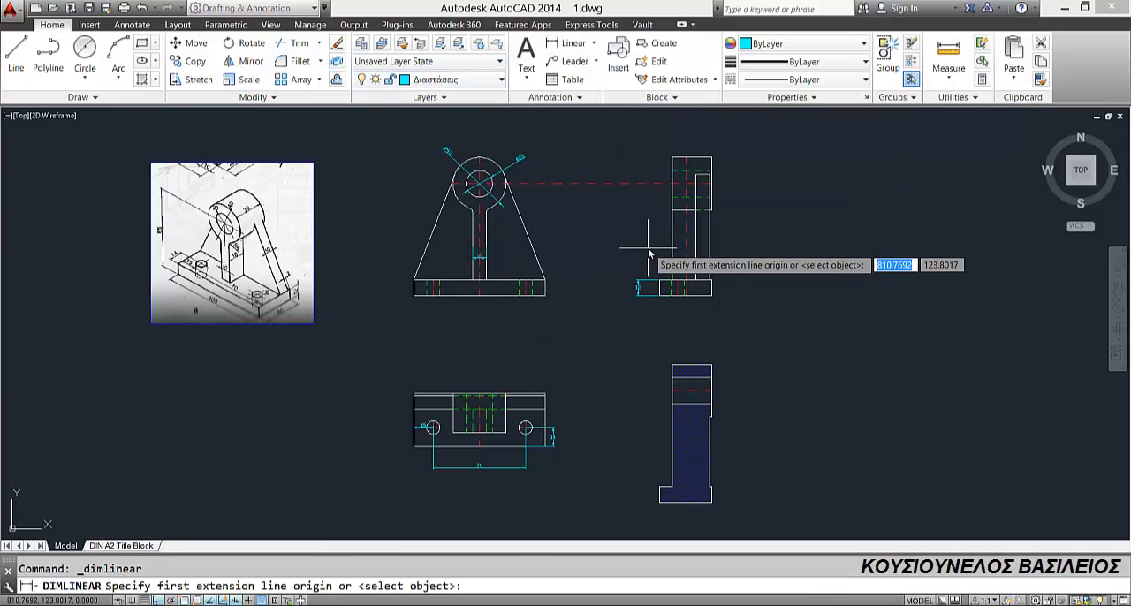
left_click(670, 248)
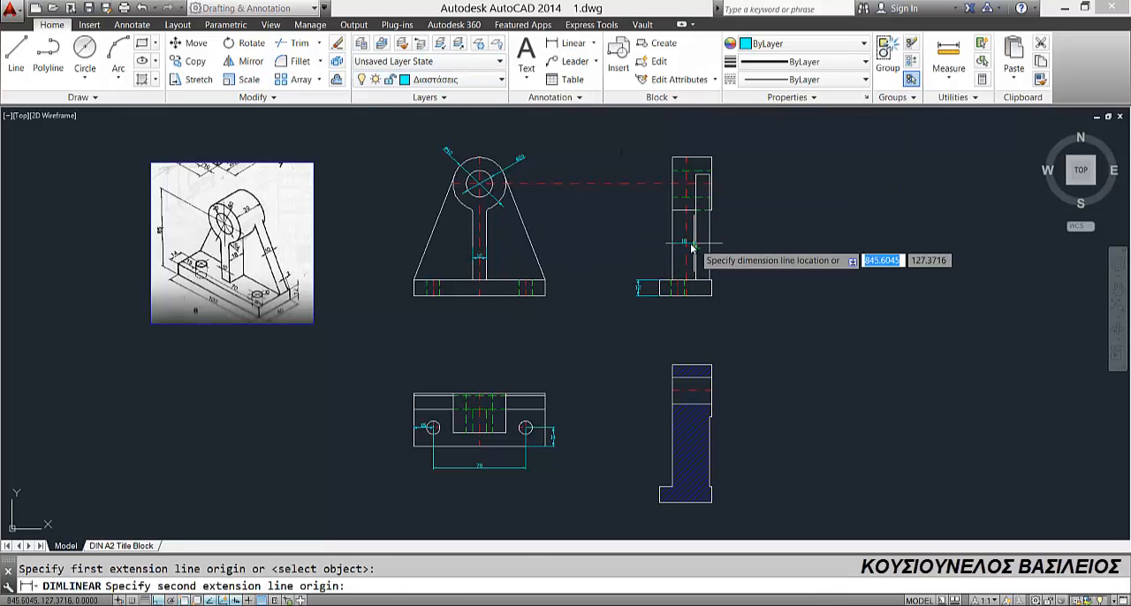
left_click(665, 251)
left_click(662, 250)
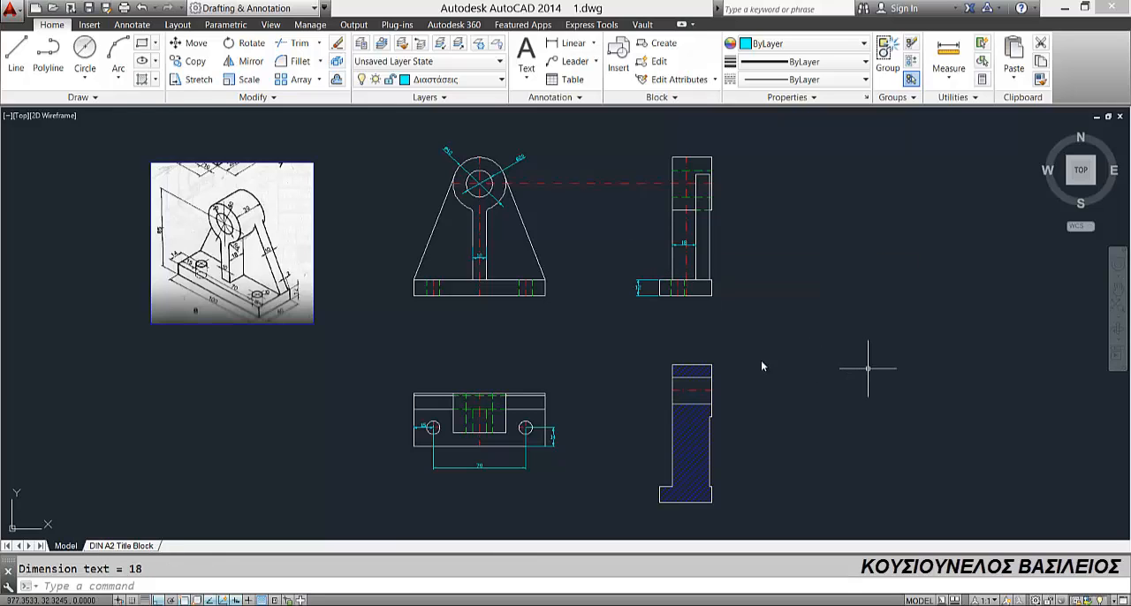
left_click(559, 46)
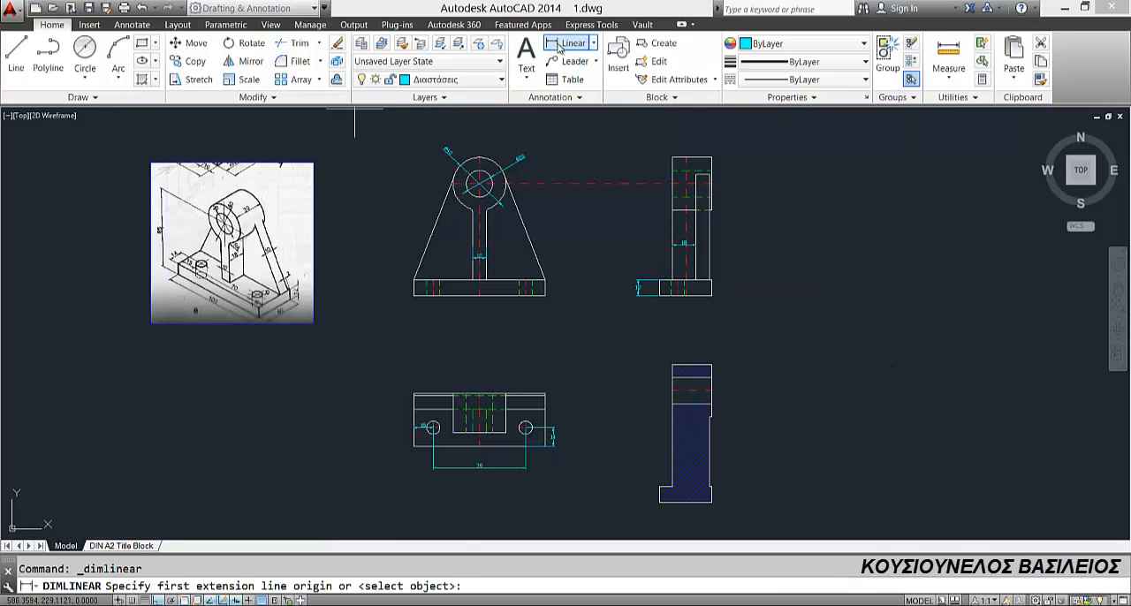
left_click(713, 183)
left_click(713, 298)
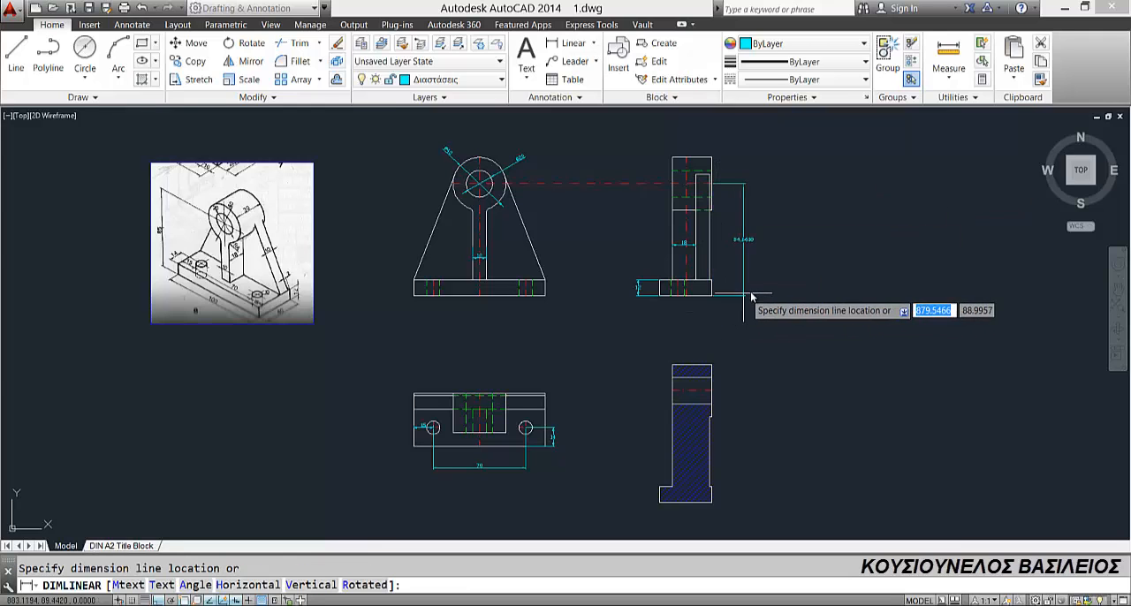
scroll(755, 292, "up", 2)
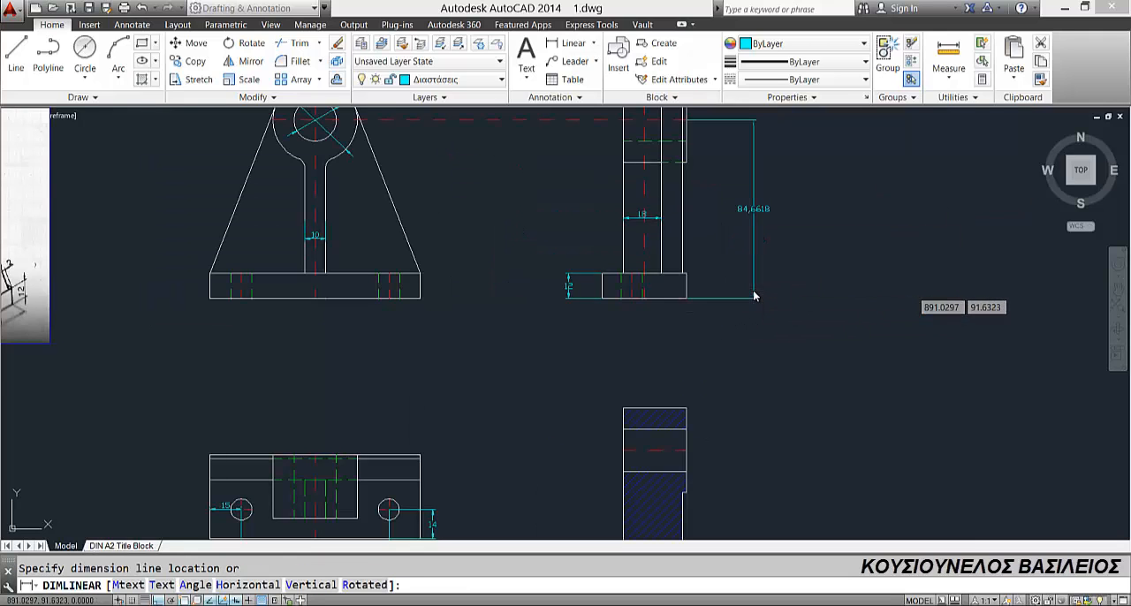
key("Escape")
Step: Add a vertical linear dimension from the bore axis to the base's lower edge, placed outside the side view's right edge
middle_click_drag(744, 323, 722, 414)
key("Return")
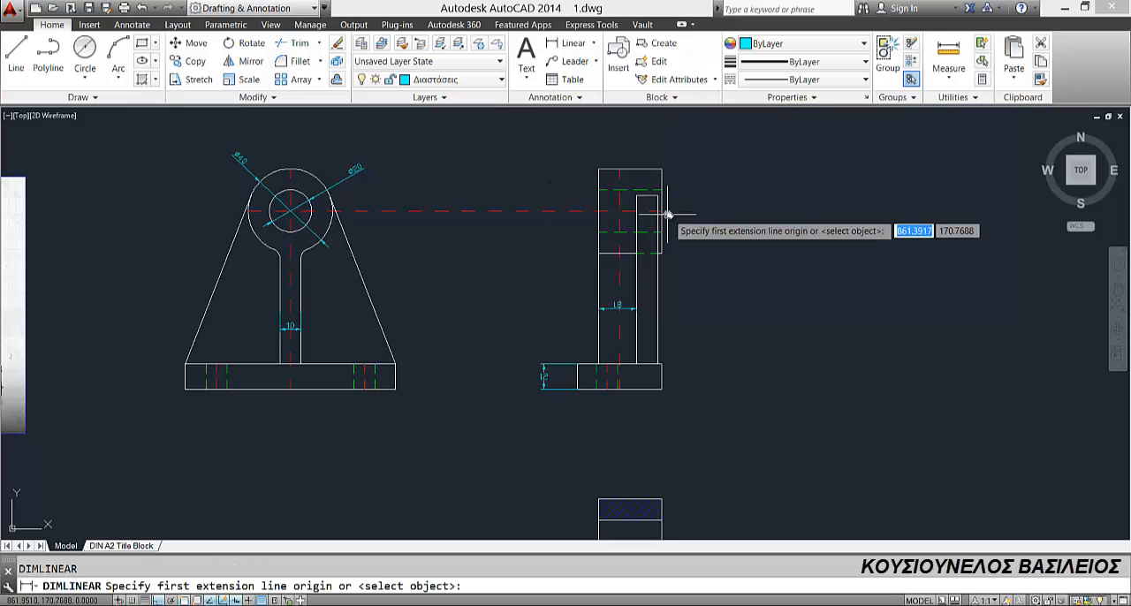
left_click(661, 211)
left_click(665, 391)
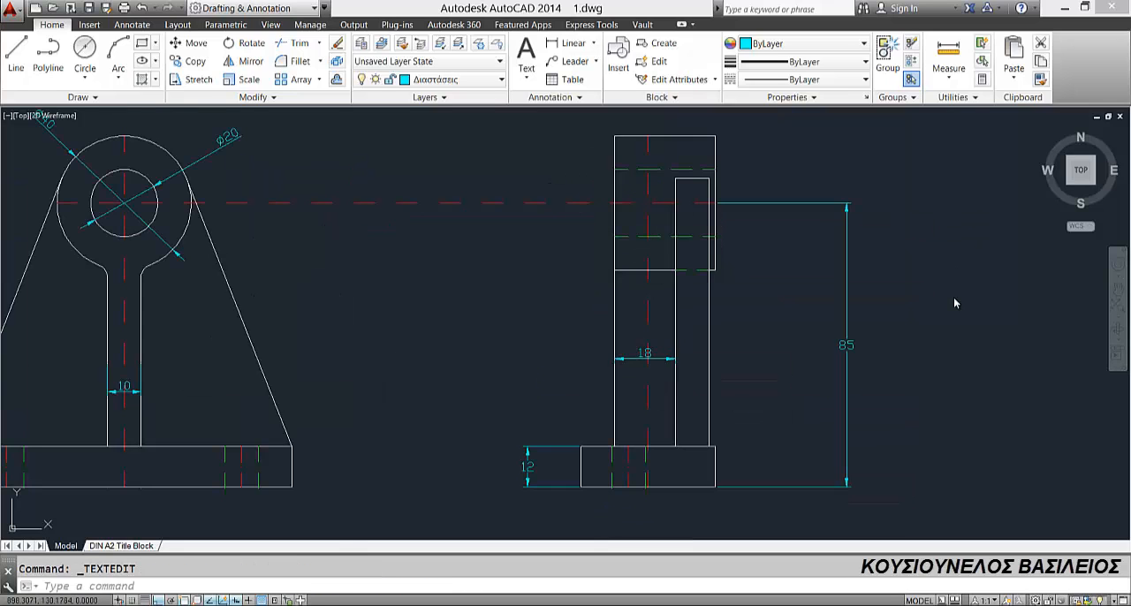
scroll(618, 305, "down", 5)
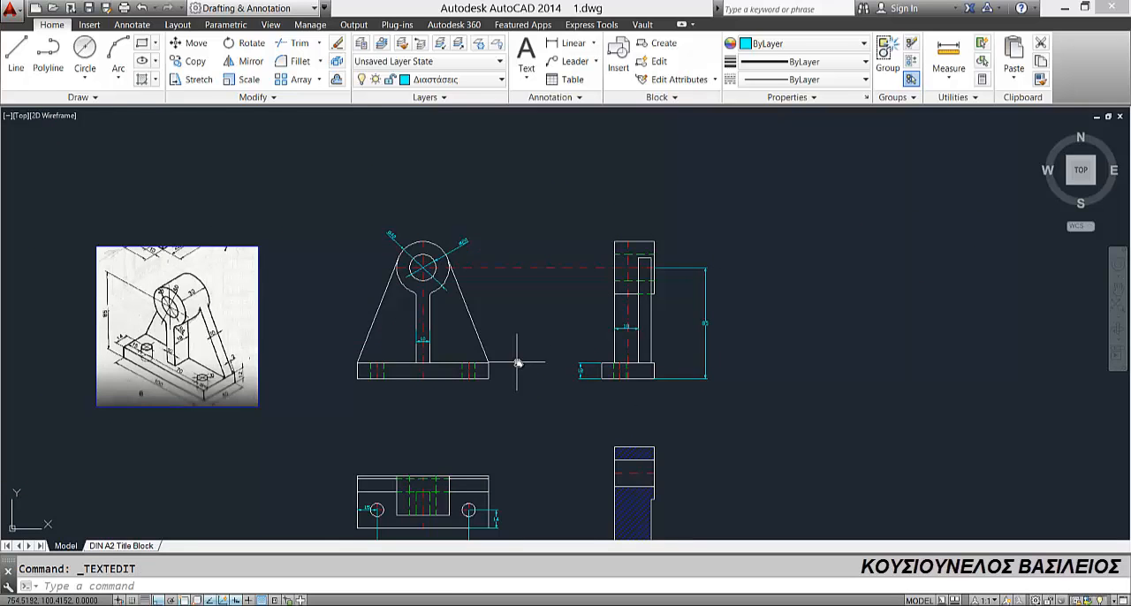
Step: Add a horizontal linear dimension across the base's full length, placed above the plan view
middle_click_drag(518, 362, 585, 348)
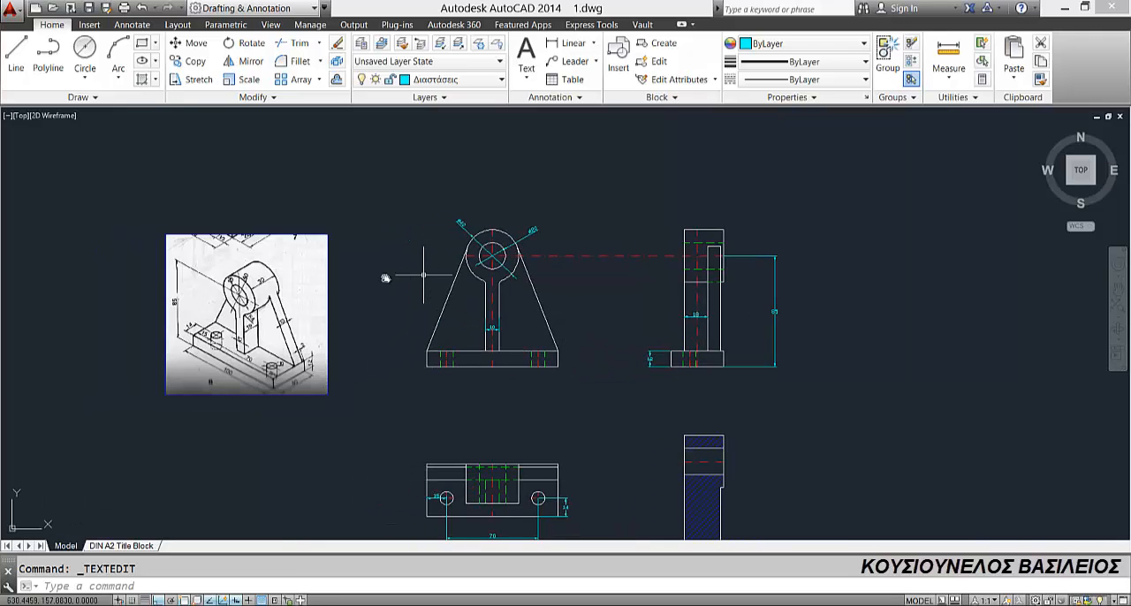
left_click(570, 42)
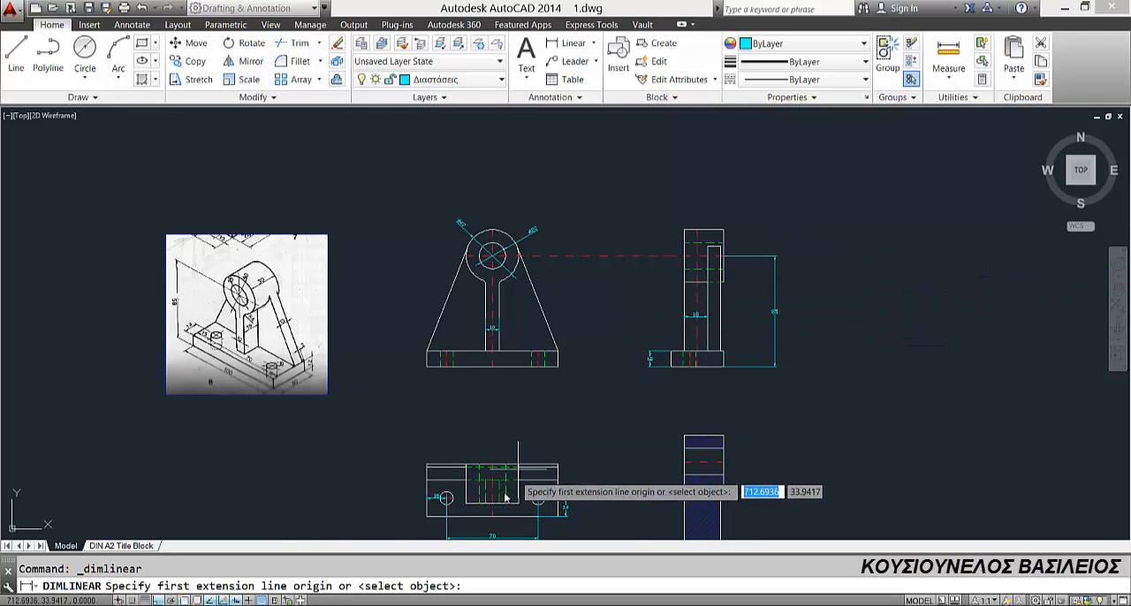
middle_click_drag(504, 487, 505, 368)
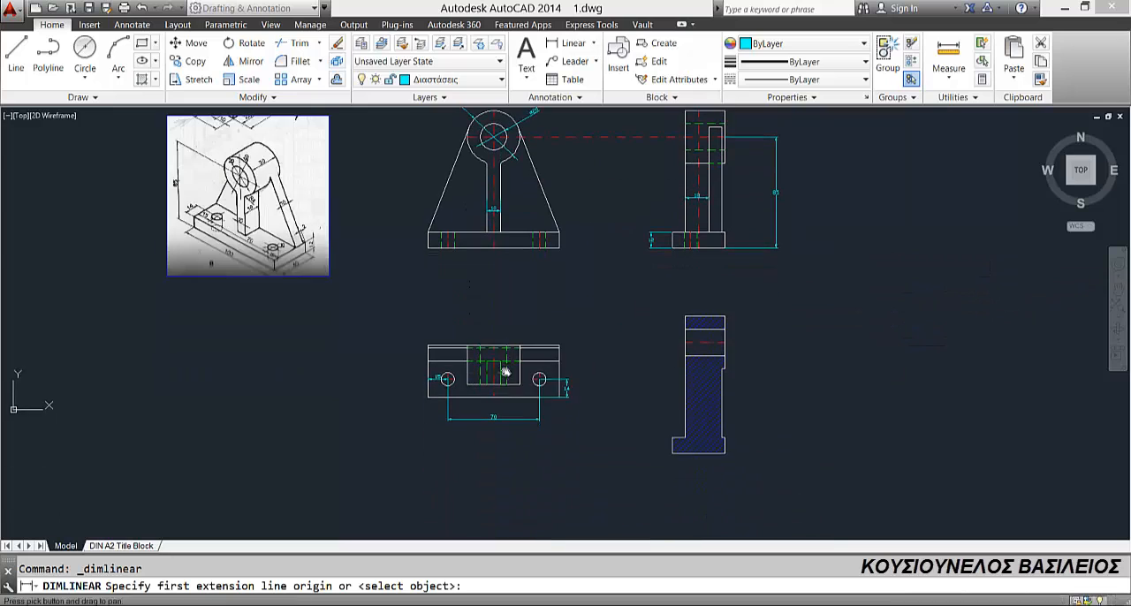
left_click(425, 346)
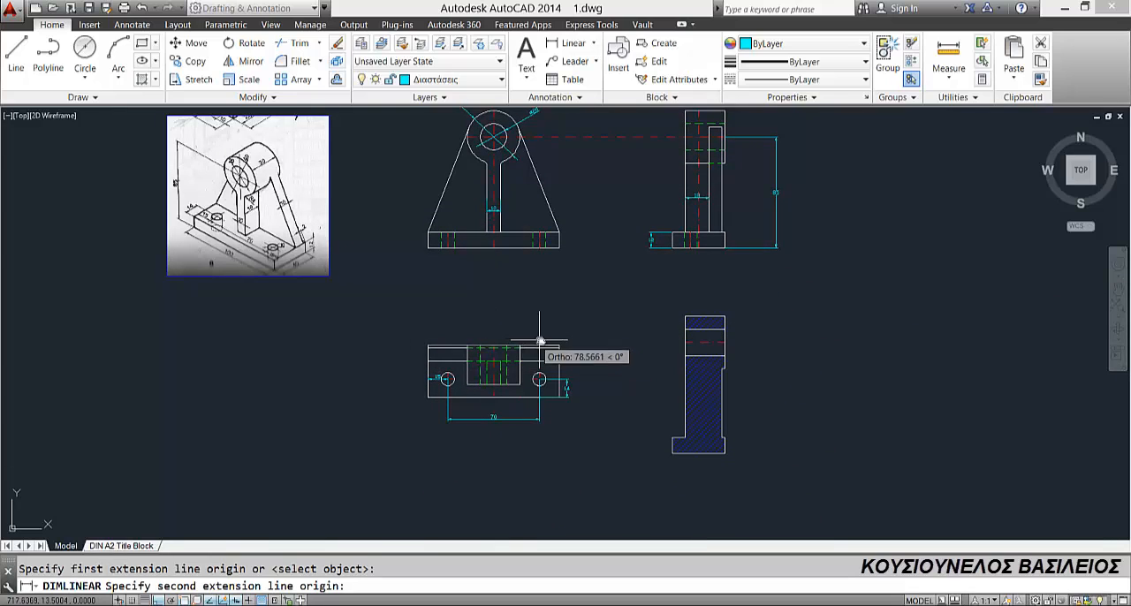
left_click(559, 316)
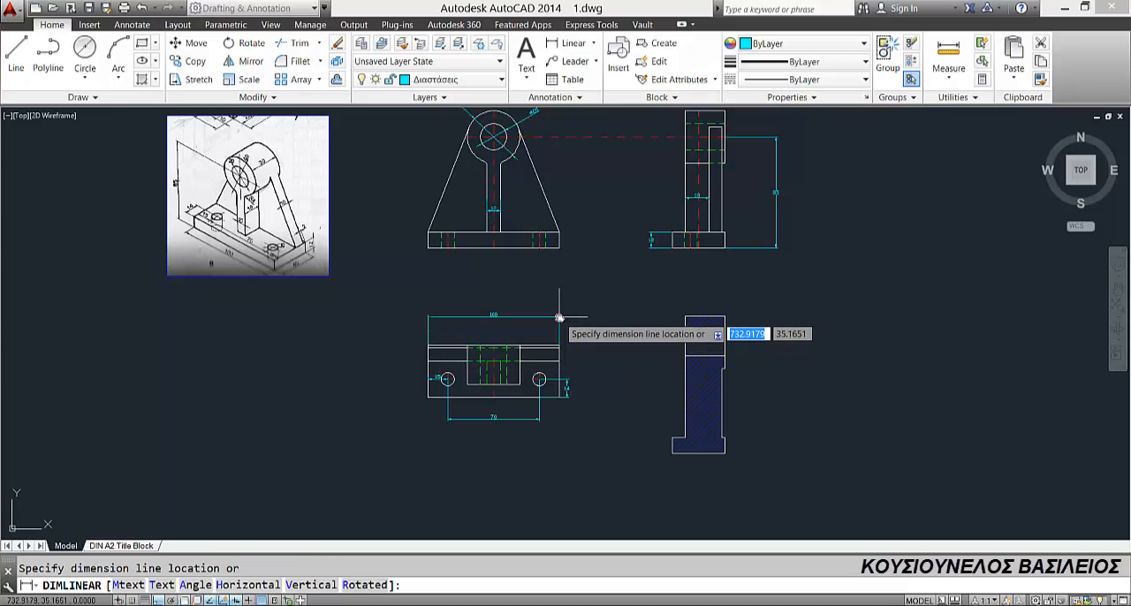
left_click(559, 316)
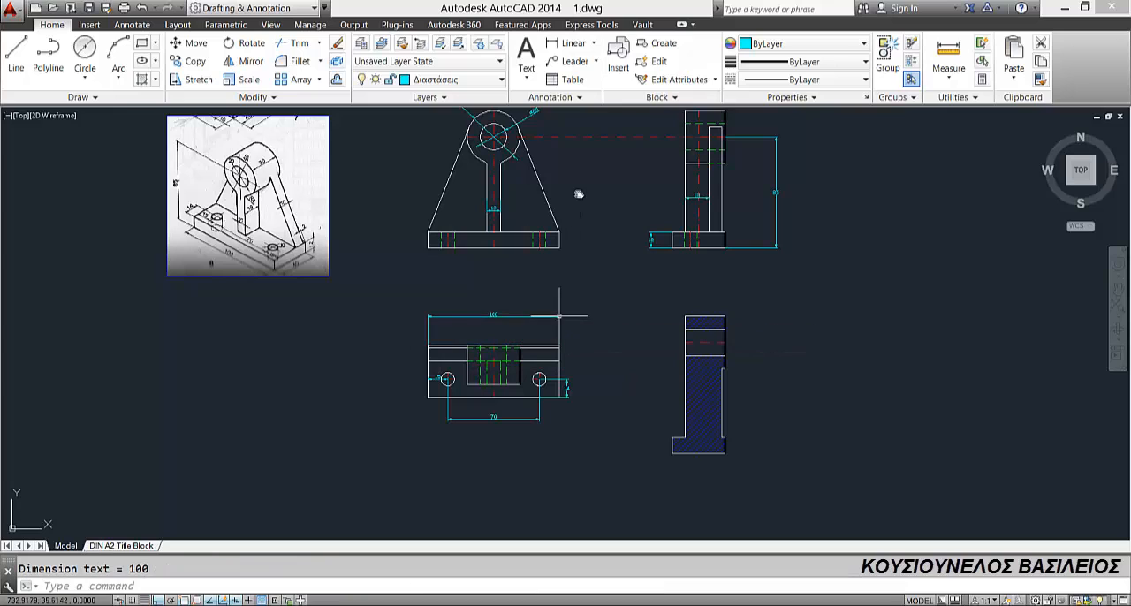
Step: Add a vertical linear dimension for the base's depth, placed outside the plan view's left edge
left_click(572, 45)
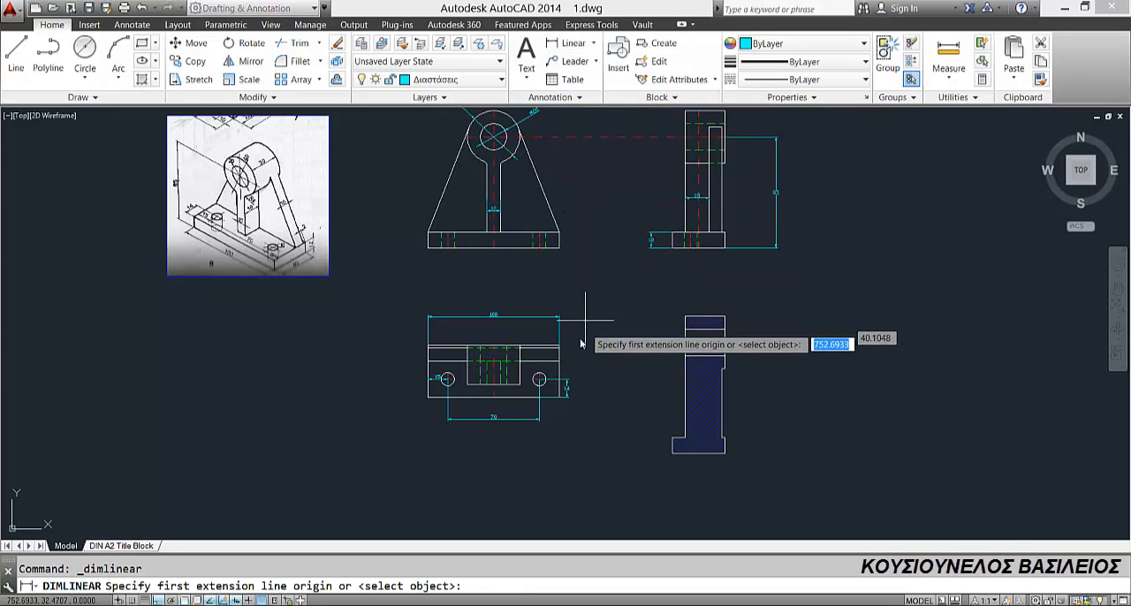
left_click(428, 346)
left_click(428, 397)
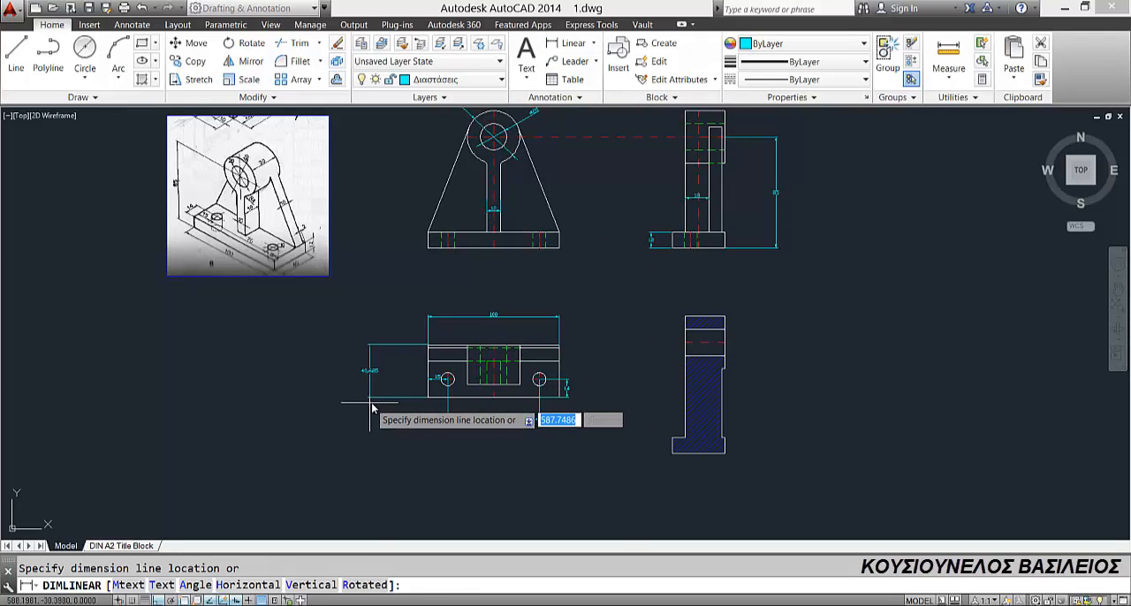
scroll(379, 397, "up", 2)
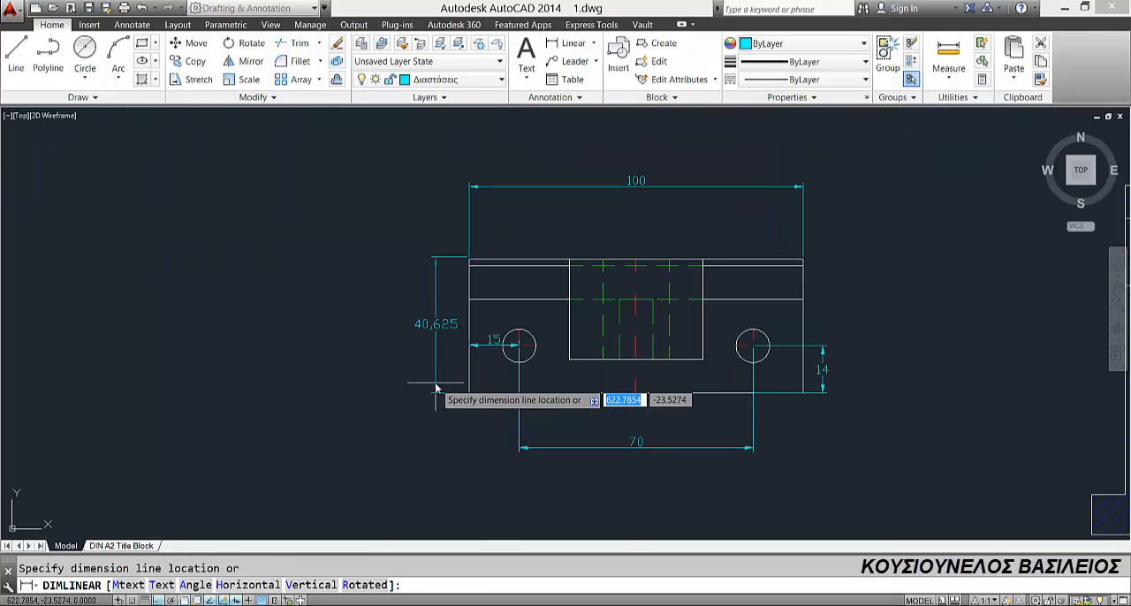
left_click(440, 389)
Step: Stretch the upper extension origin of the plan view's depth dimension onto the base's upper-left corner
scroll(452, 265, "up", 4)
left_click(460, 236)
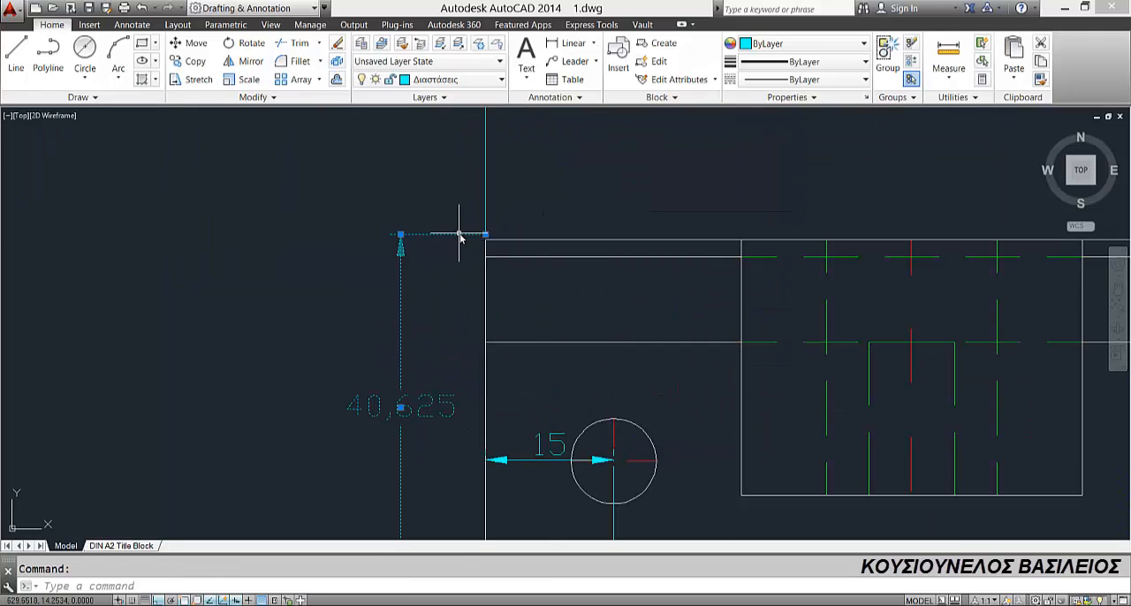
left_click(486, 235)
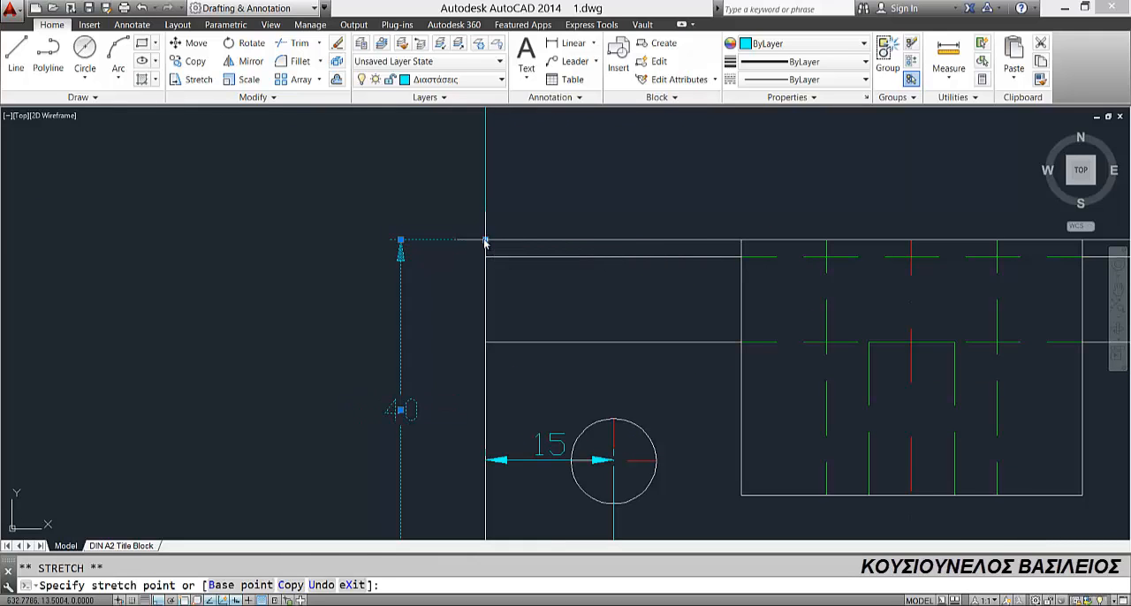
scroll(454, 295, "down", 4)
key("Escape")
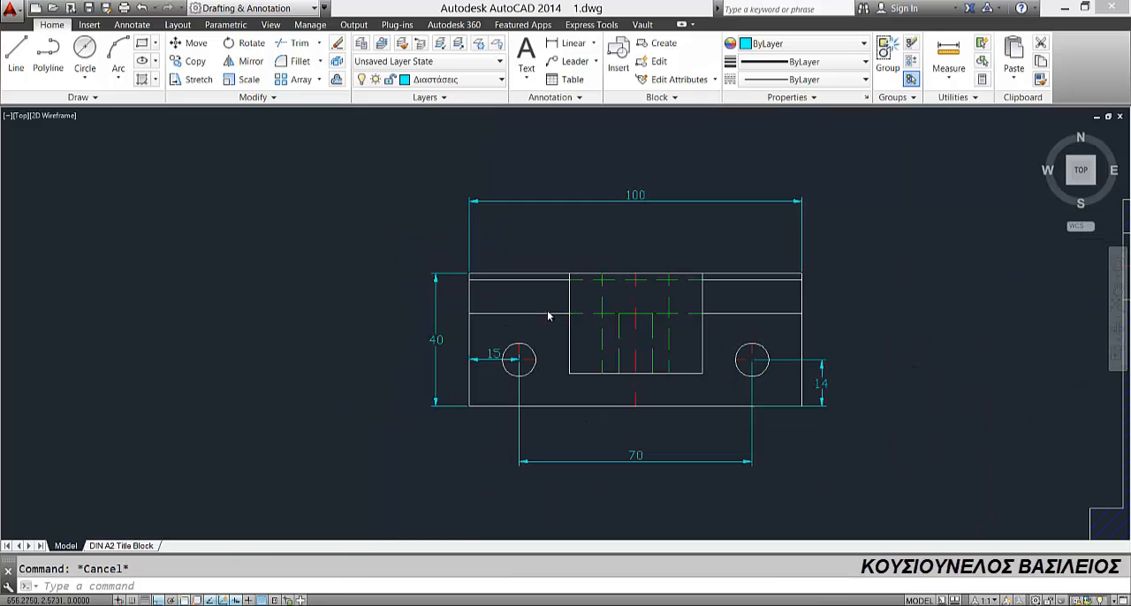
Step: Add a horizontal linear dimension for the cylinder's length, placed above the side view
scroll(547, 310, "down", 4)
middle_click_drag(597, 125, 401, 356)
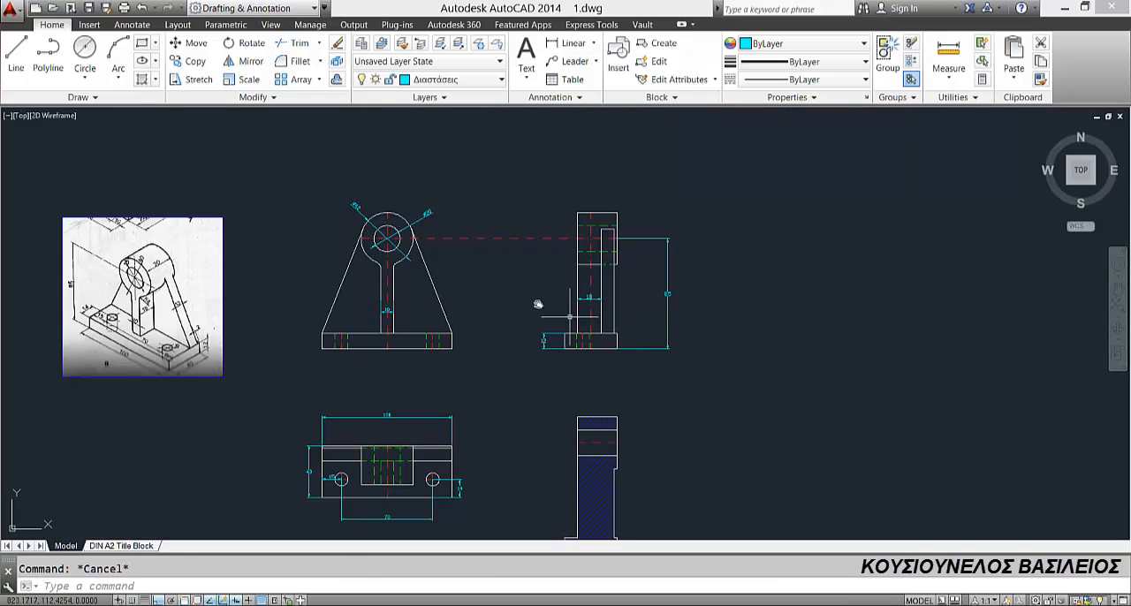
left_click(572, 43)
left_click(577, 213)
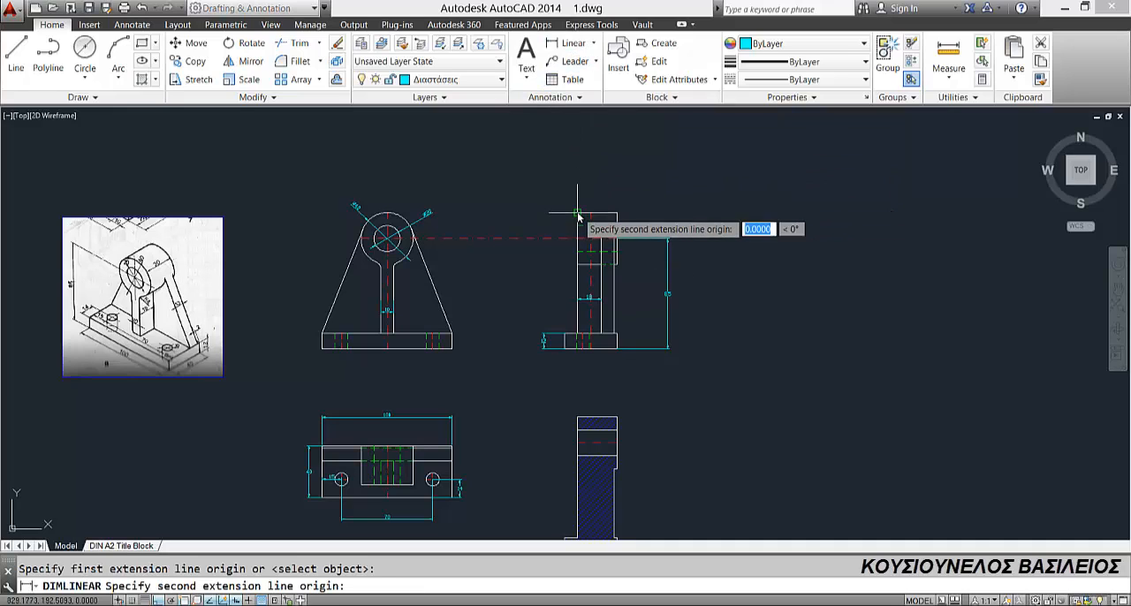
left_click(617, 214)
left_click(617, 203)
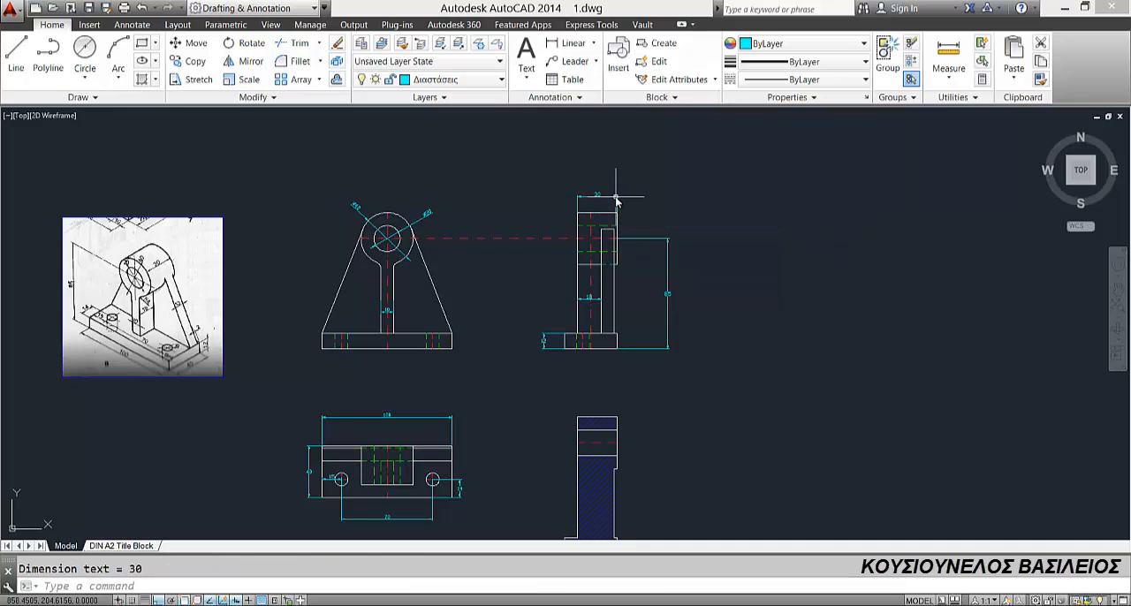
Step: Examine where both extension lines of the side view's bore-height dimension attach to the geometry
scroll(607, 270, "up", 5)
left_click(648, 245)
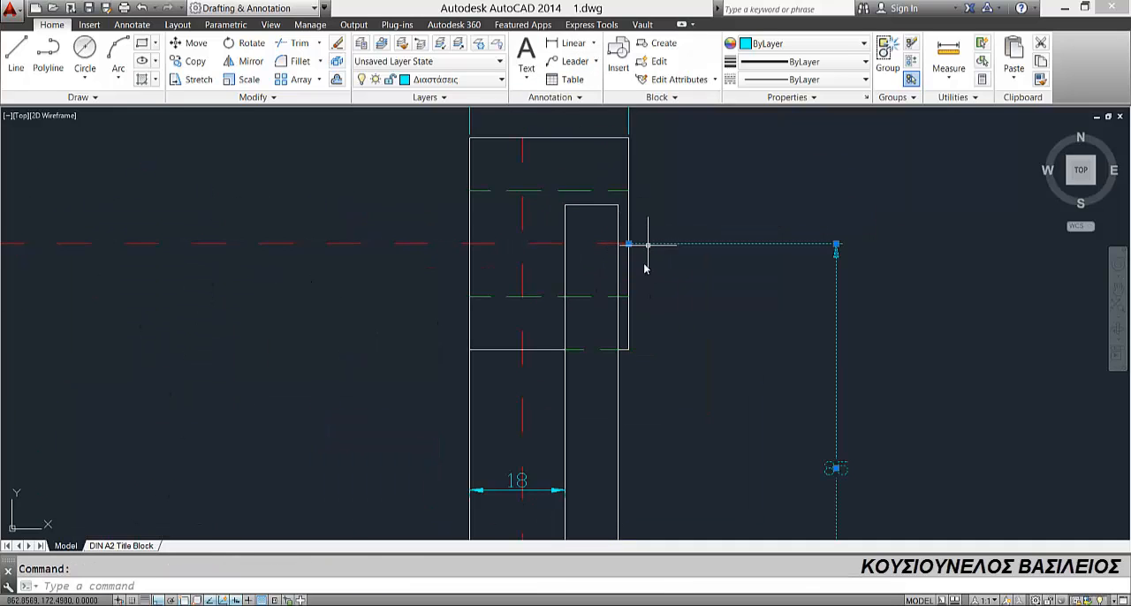
scroll(640, 310, "down", 4)
scroll(618, 417, "up", 10)
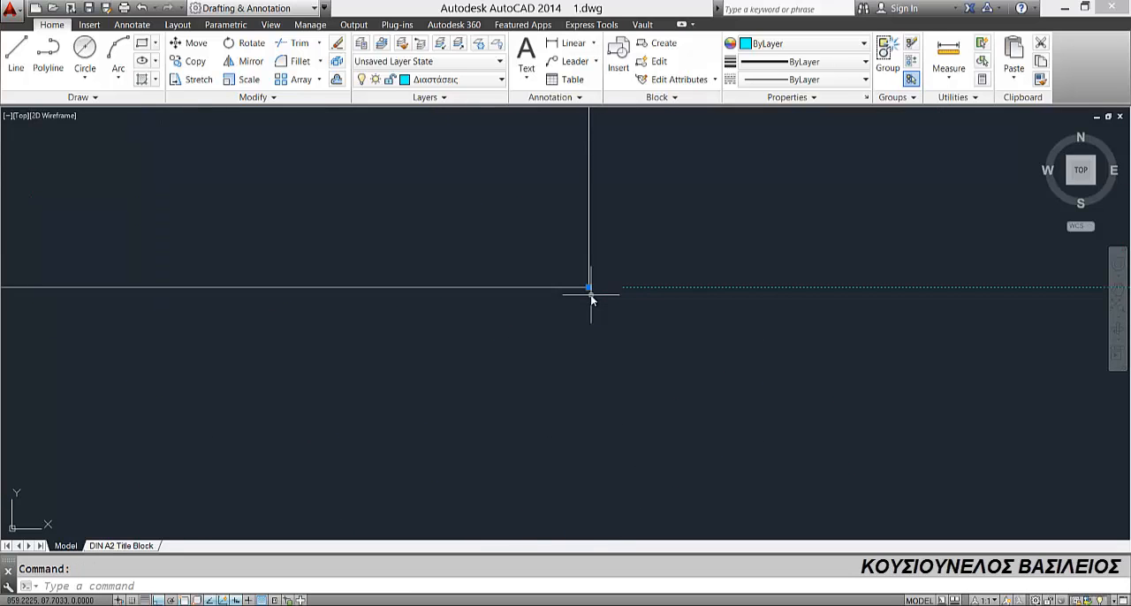
scroll(592, 302, "down", 10)
scroll(543, 321, "up", 5)
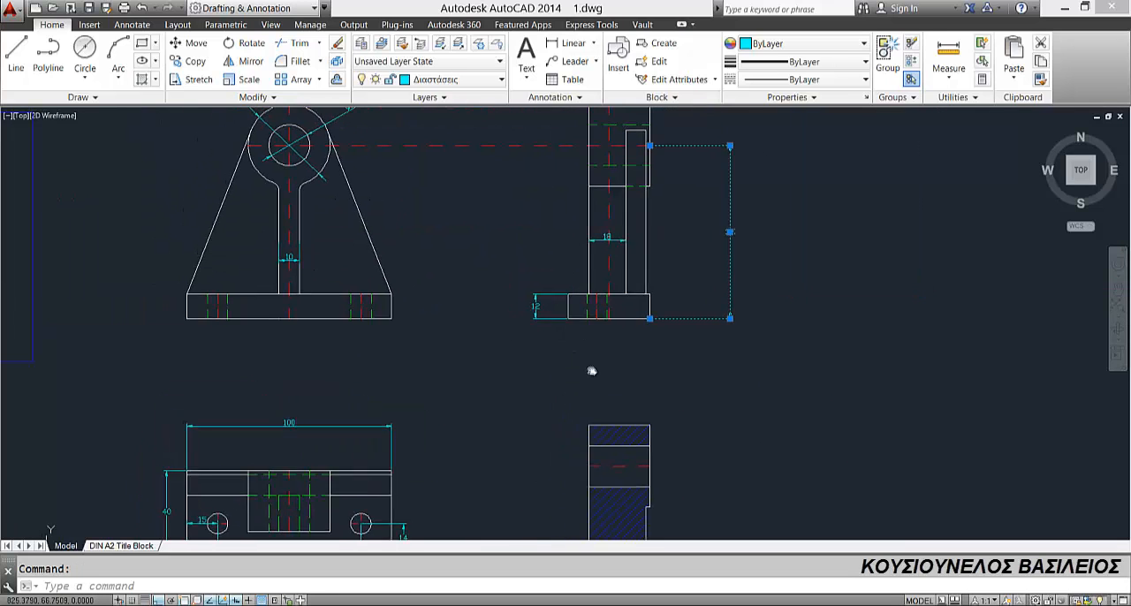
key("Escape")
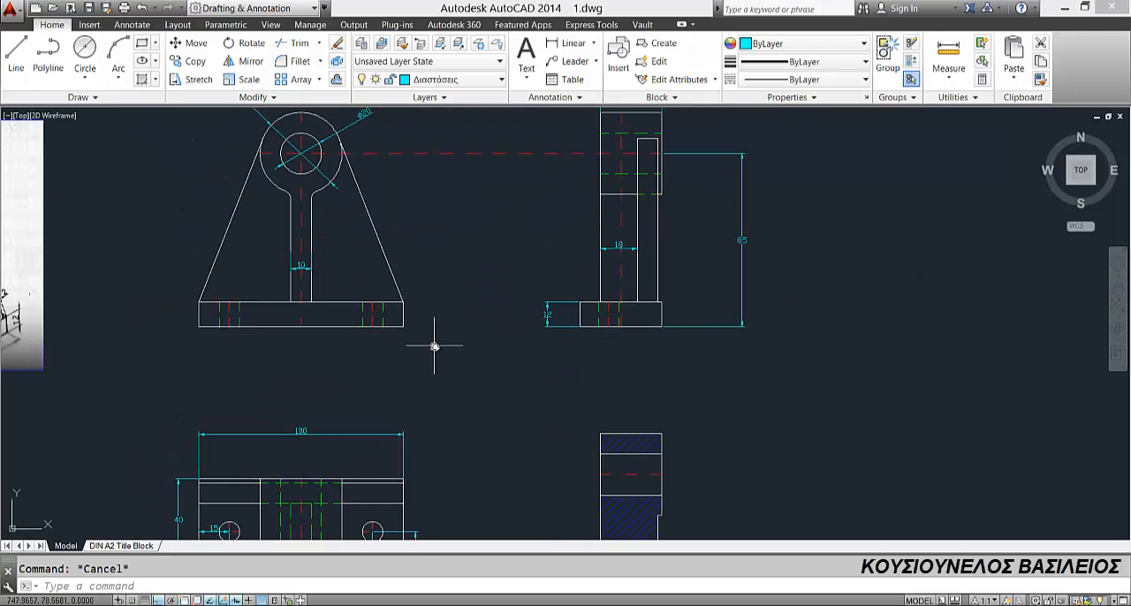
Step: Add a radius dimension to the right fillet between the cylinder and the central rib in the front view
scroll(435, 351, "down", 2)
middle_click_drag(418, 335, 548, 332)
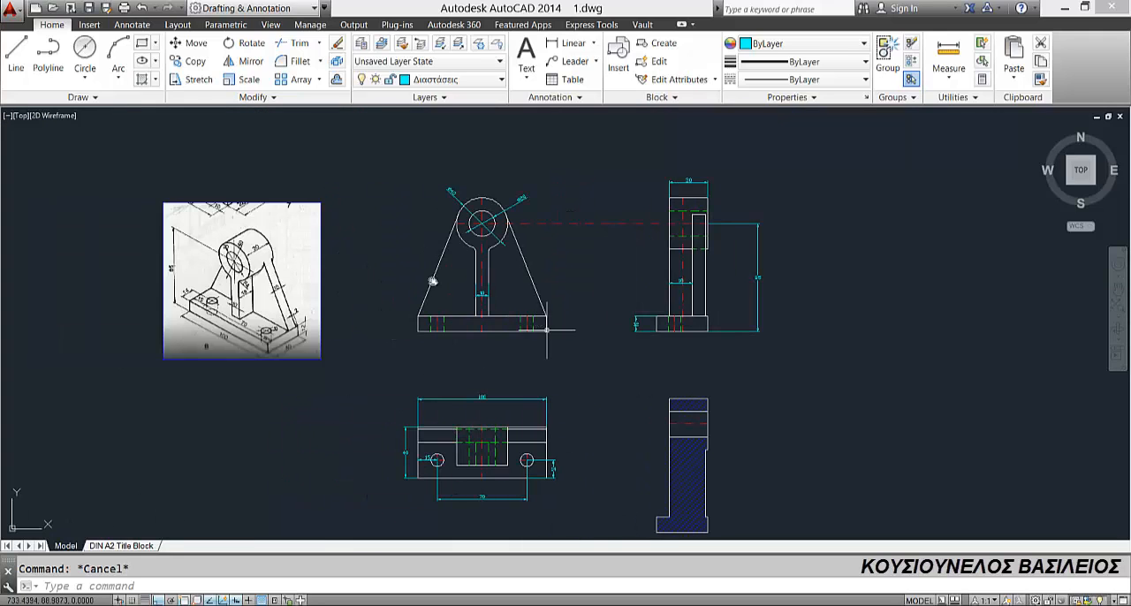
left_click(594, 43)
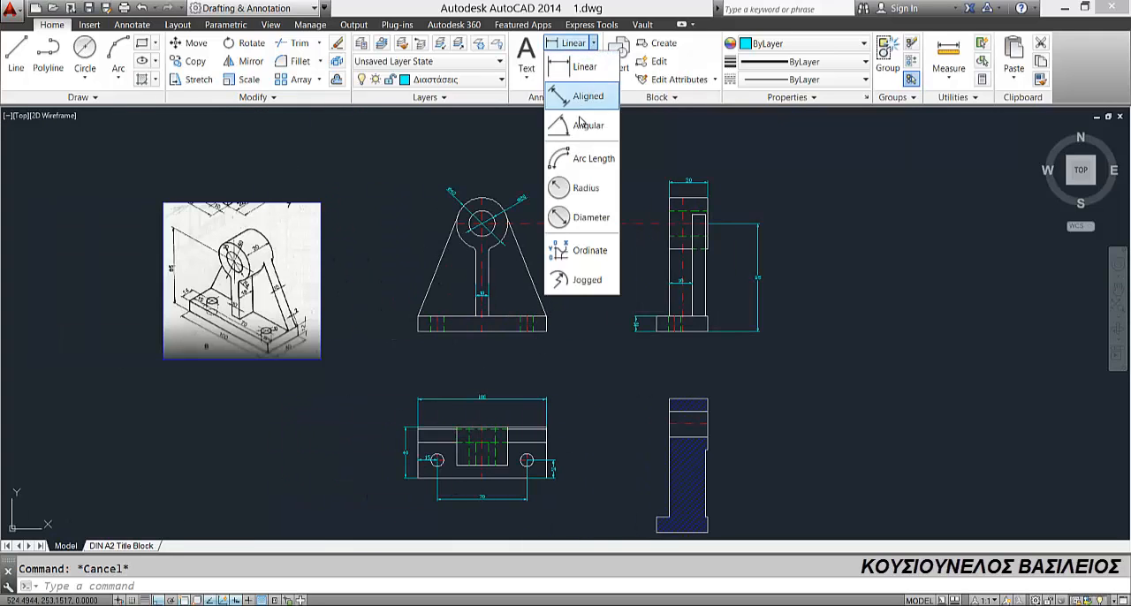
left_click(564, 198)
scroll(516, 251, "up", 3)
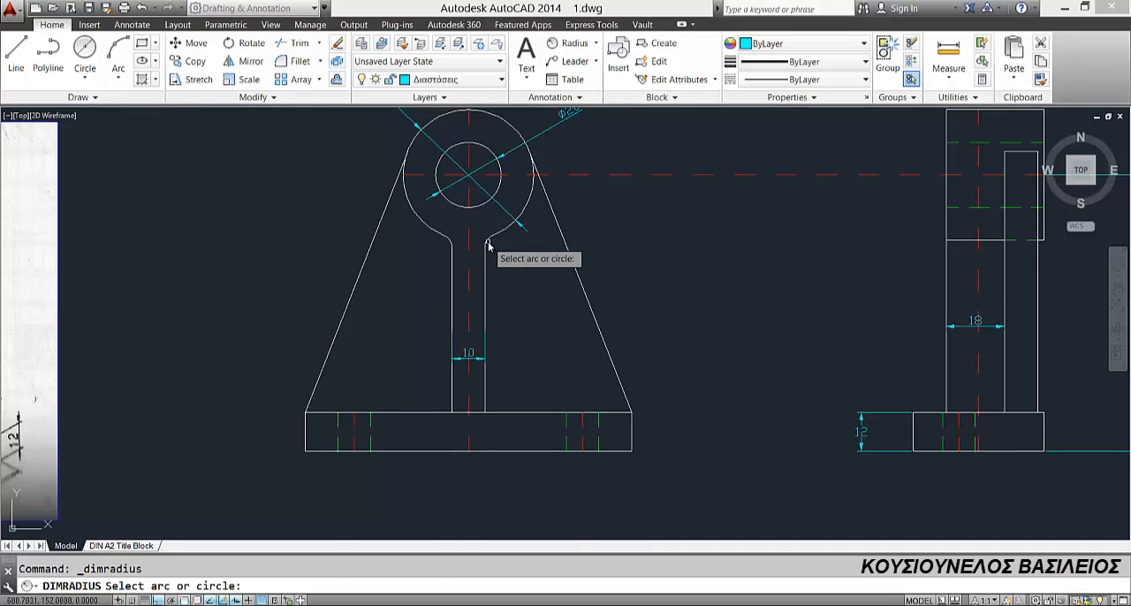
left_click(489, 241)
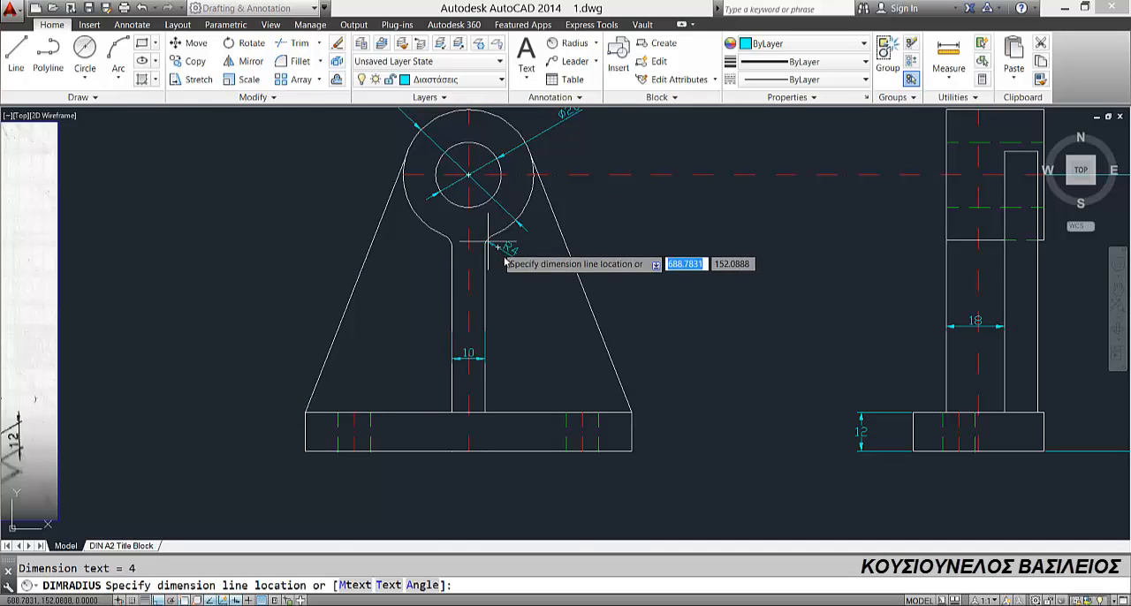
left_click(554, 292)
scroll(642, 321, "down", 4)
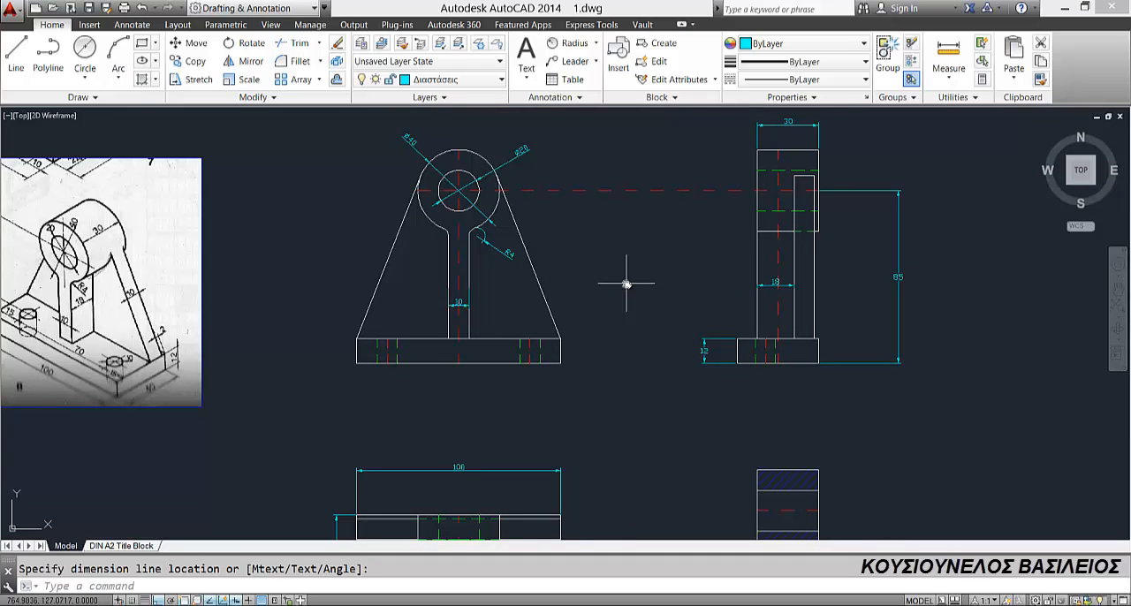
scroll(627, 284, "down", 2)
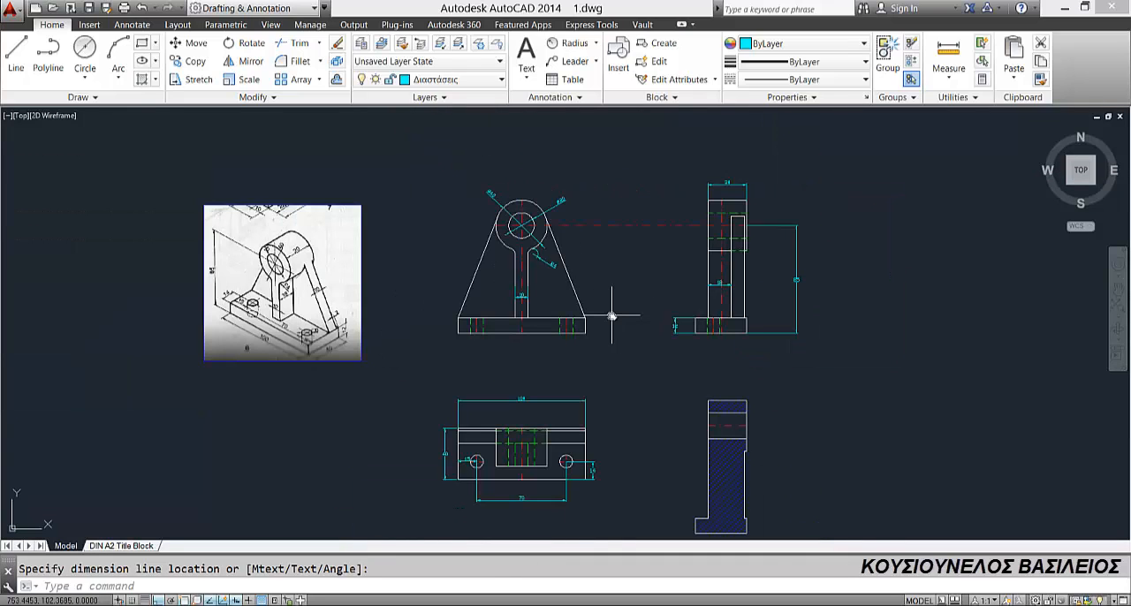